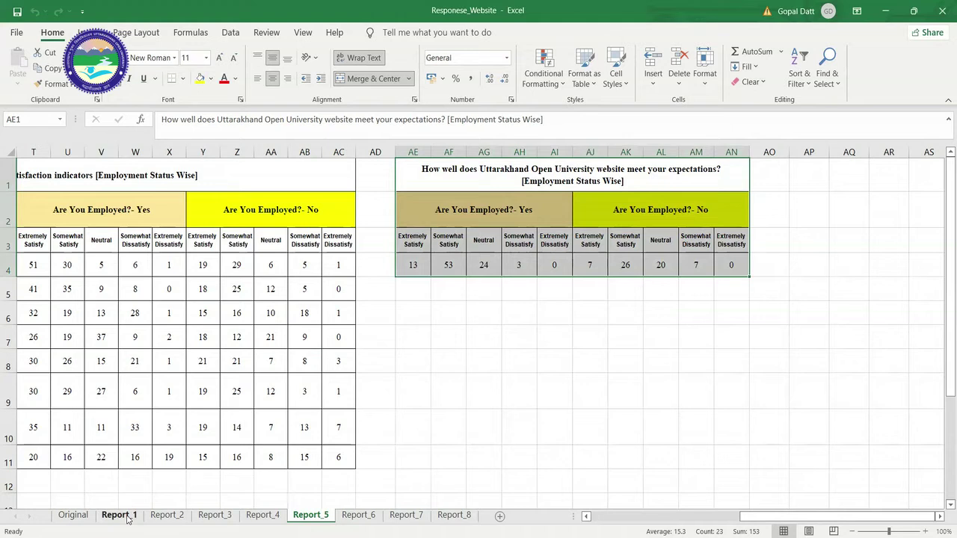
# On Report_1, review the gender table's headings and its male and female percentage formulas.
pyautogui.click(128, 515)
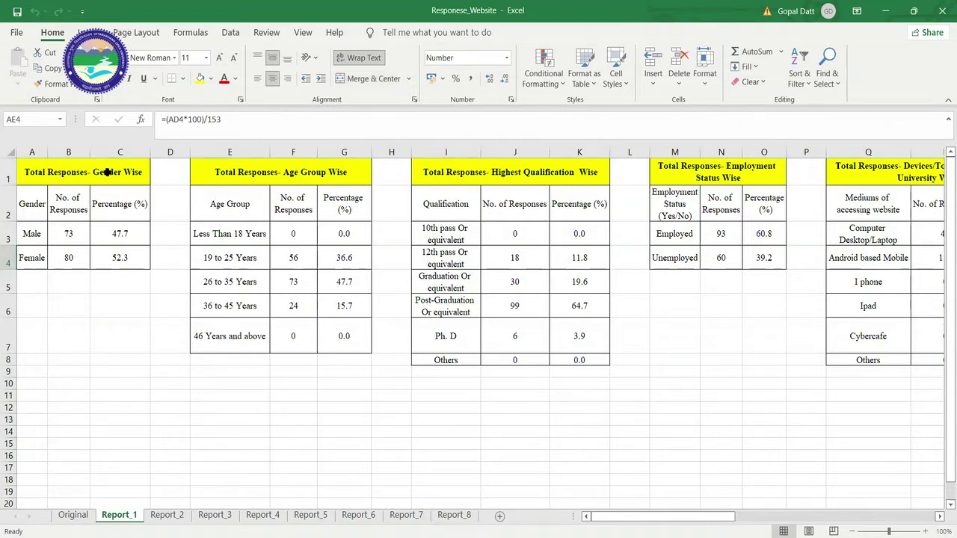
pyautogui.moveTo(108, 172); pyautogui.dragTo(103, 258)
pyautogui.click(104, 306)
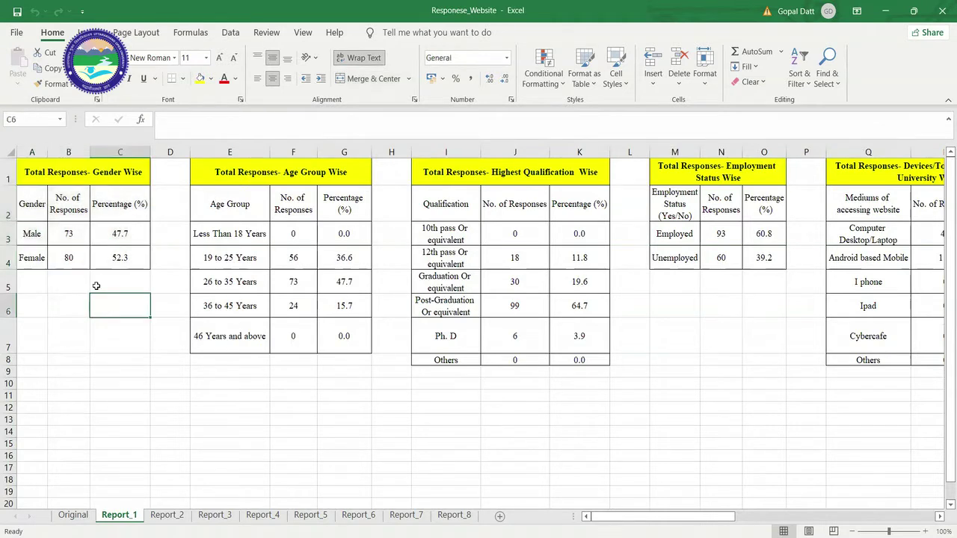
pyautogui.click(30, 212)
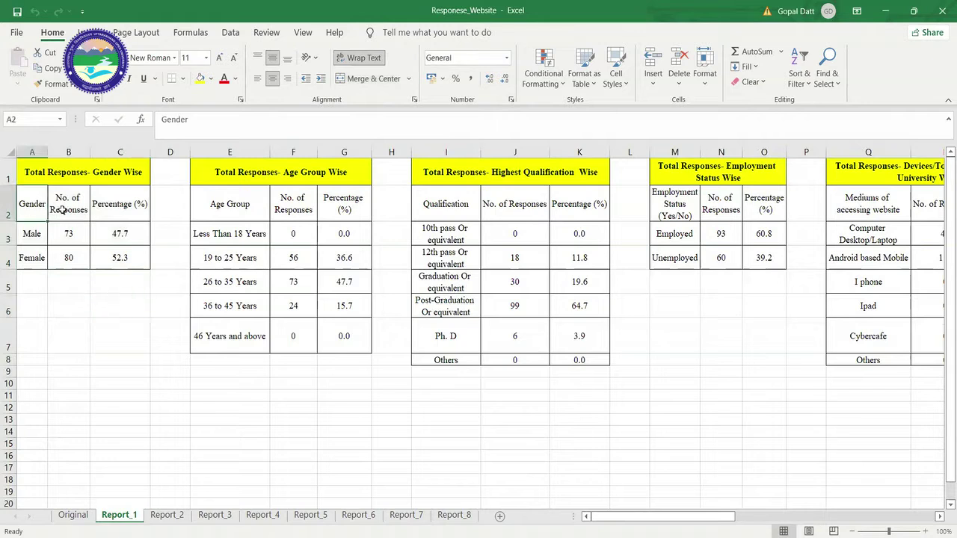
pyautogui.click(63, 203)
pyautogui.click(106, 208)
pyautogui.click(115, 237)
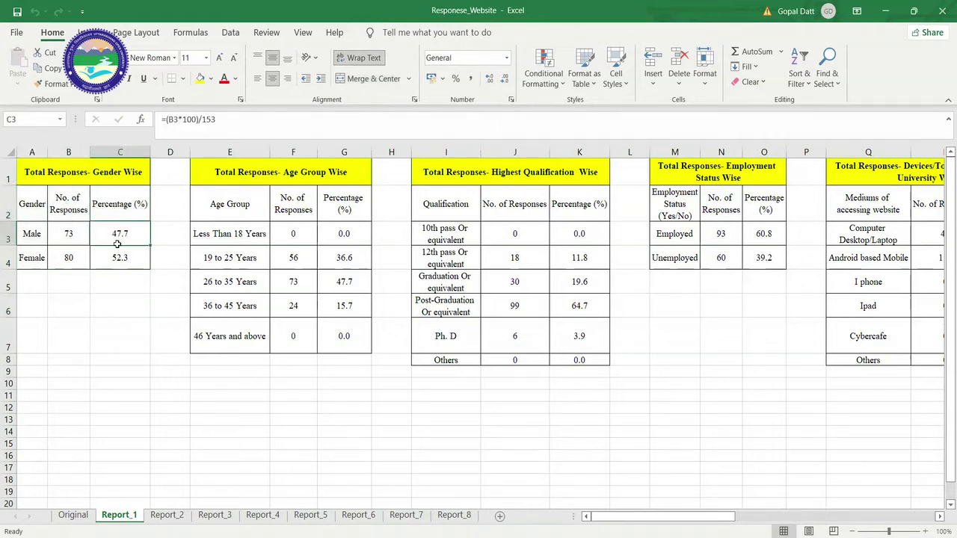
pyautogui.click(120, 258)
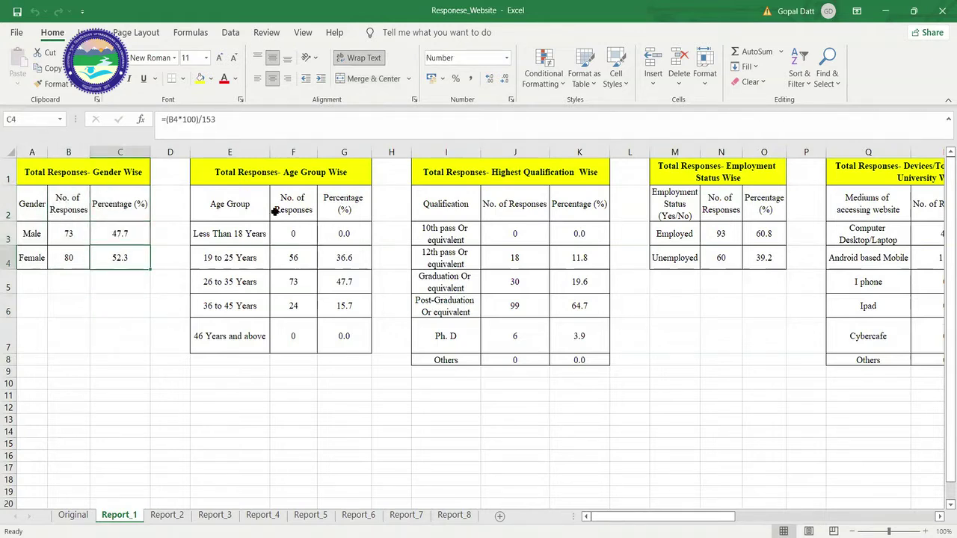
# Inspect the Age Group Wise table and its percentage formulas in G3 and G5.
pyautogui.click(243, 172)
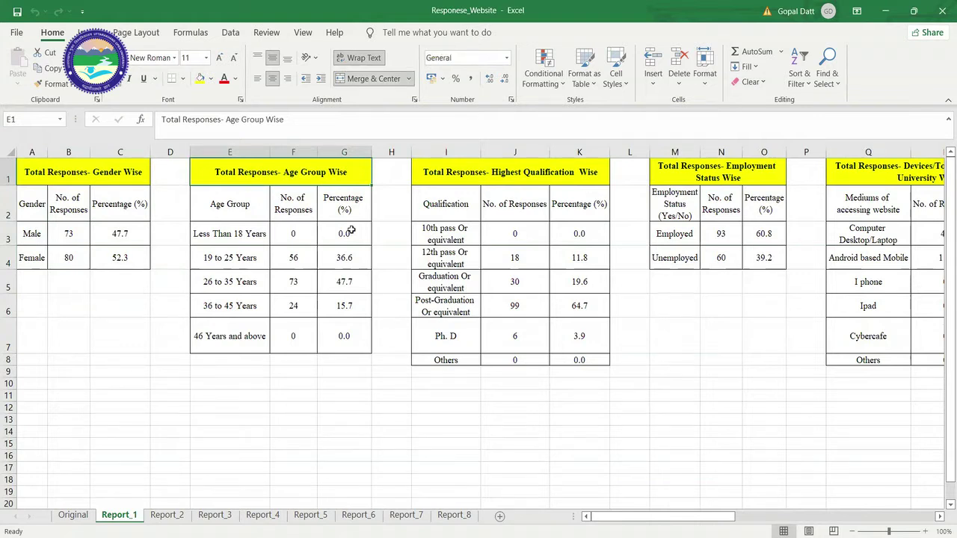
pyautogui.click(252, 234)
pyautogui.click(345, 234)
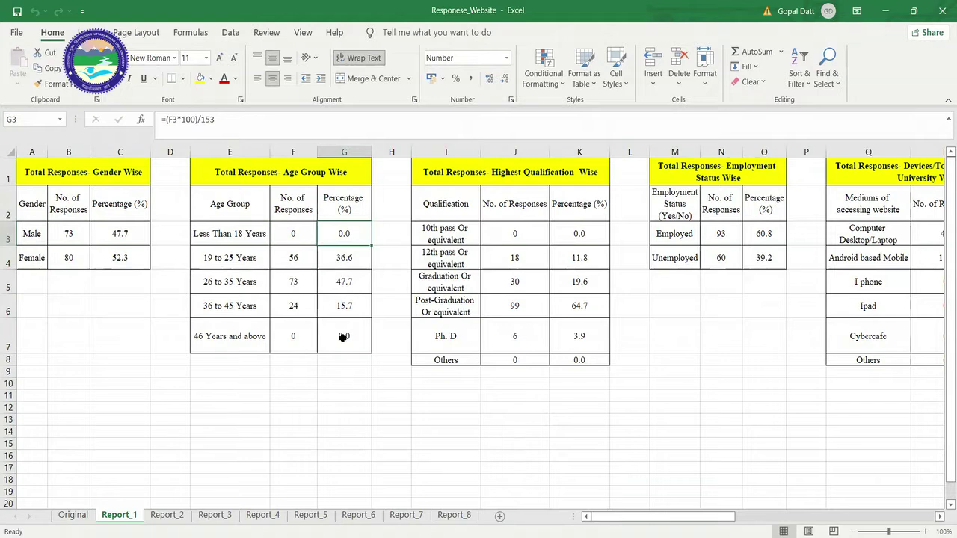
pyautogui.click(351, 282)
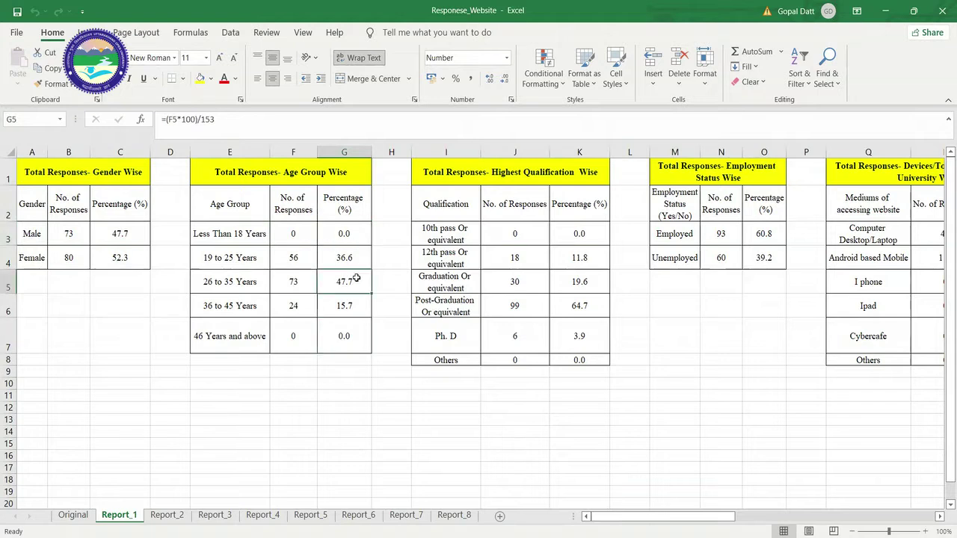
# Review the Highest Qualification and Employment Status tables, checking the employment percentages total.
pyautogui.click(450, 172)
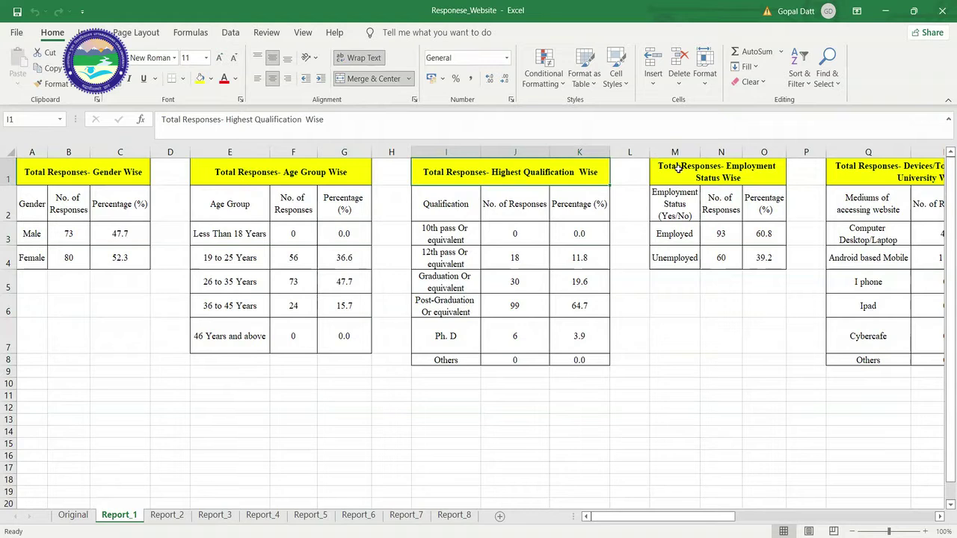
pyautogui.click(702, 176)
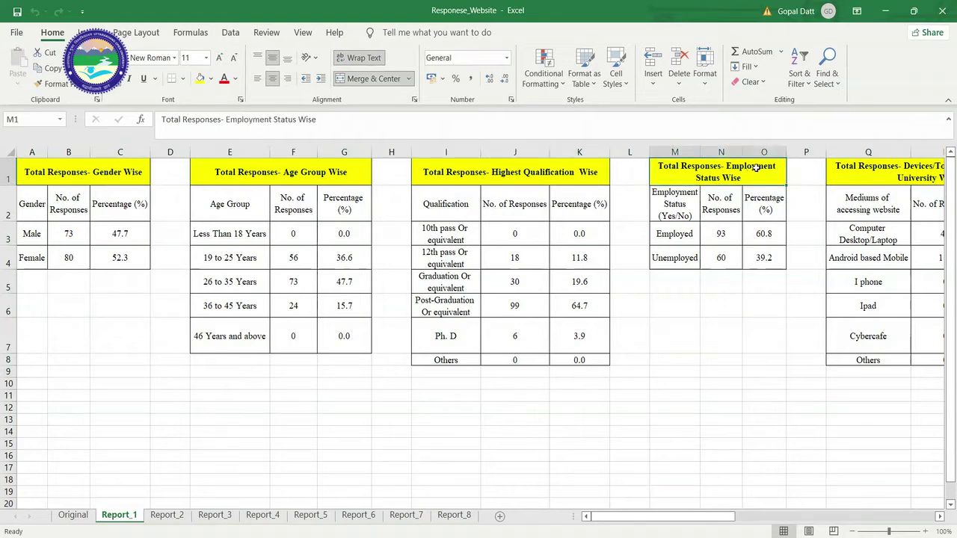
pyautogui.moveTo(763, 233); pyautogui.dragTo(763, 257)
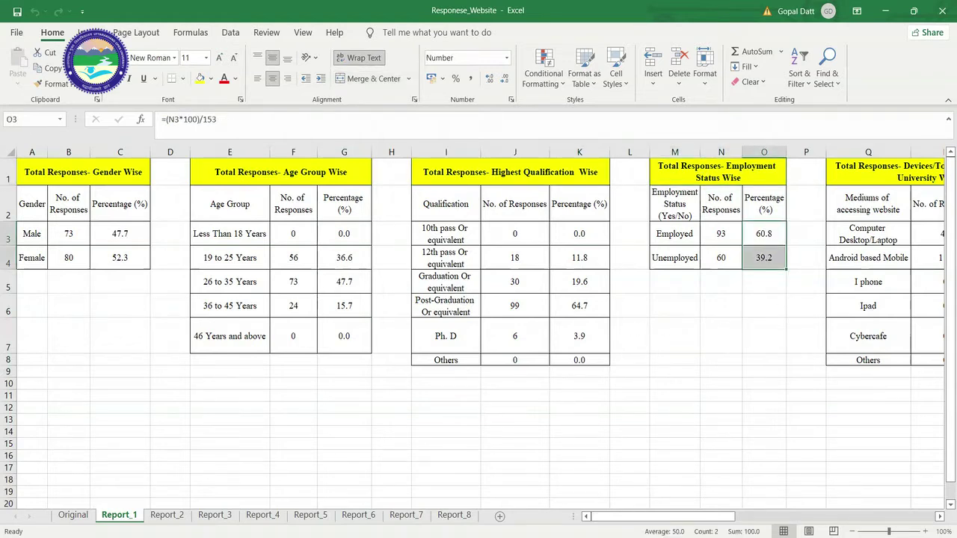
pyautogui.moveTo(717, 516); pyautogui.dragTo(778, 515)
pyautogui.click(714, 277)
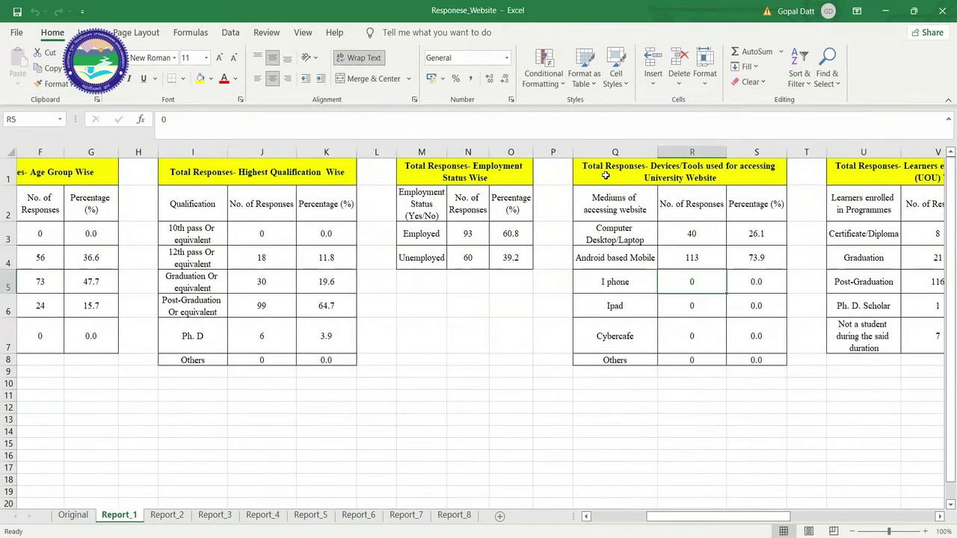
pyautogui.click(630, 171)
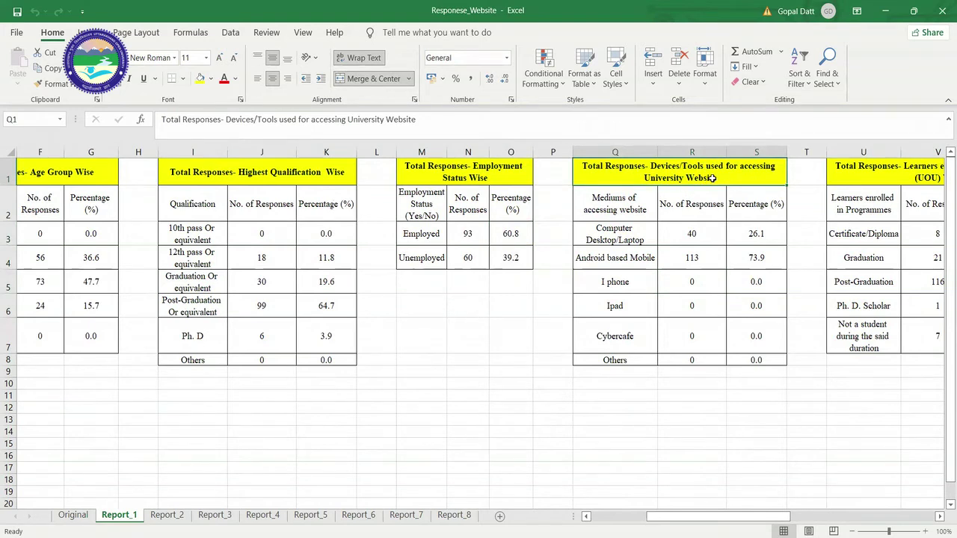
pyautogui.click(614, 235)
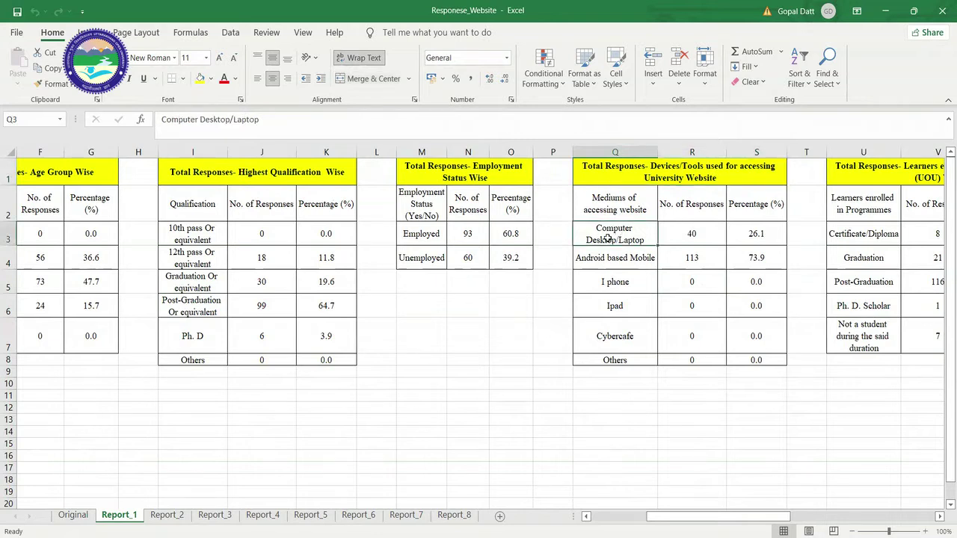
pyautogui.click(701, 239)
pyautogui.click(688, 259)
pyautogui.click(611, 284)
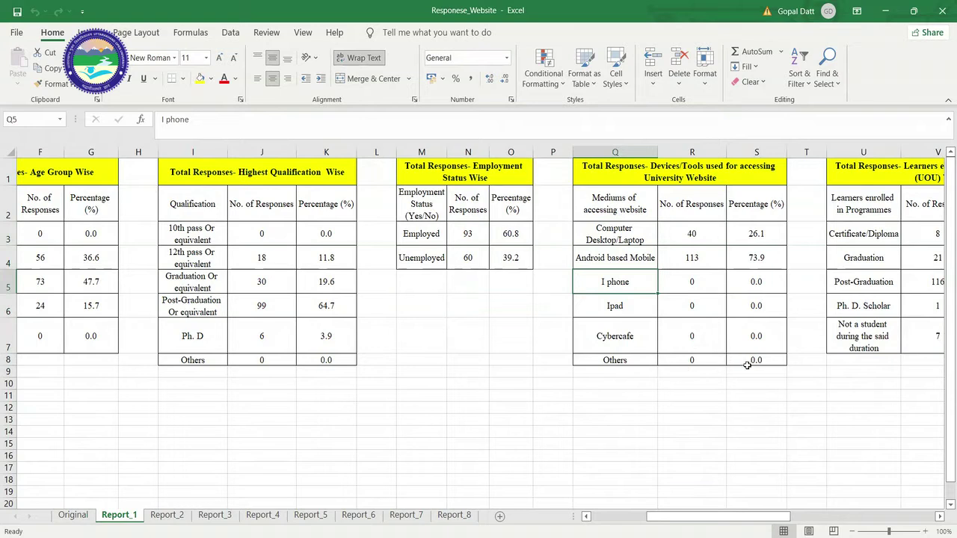
pyautogui.moveTo(766, 515); pyautogui.dragTo(842, 516)
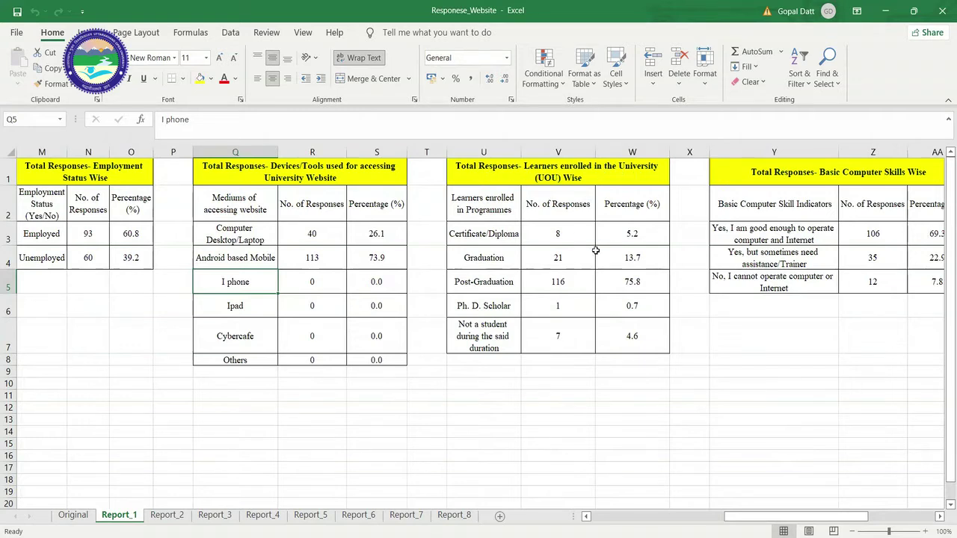
pyautogui.click(493, 200)
pyautogui.click(491, 237)
pyautogui.click(472, 259)
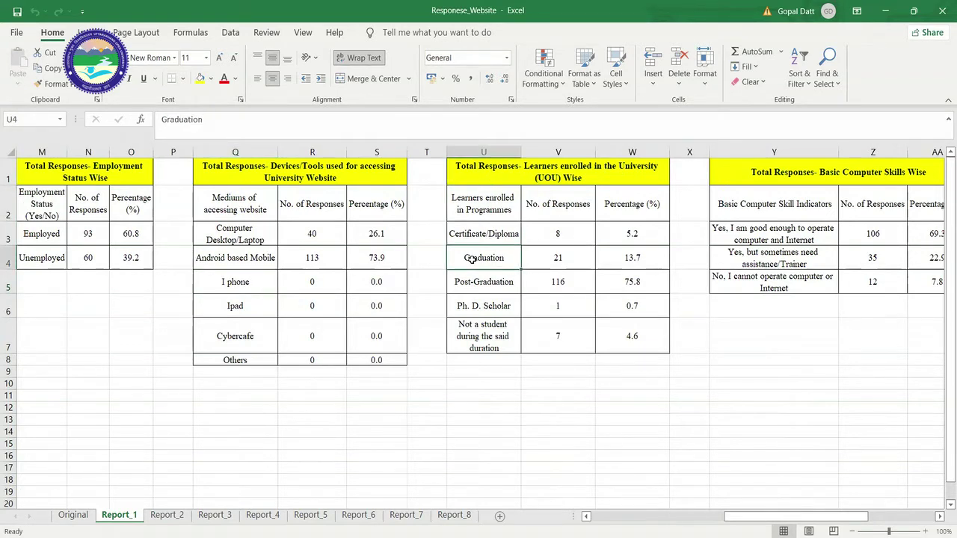
pyautogui.click(496, 286)
pyautogui.click(500, 307)
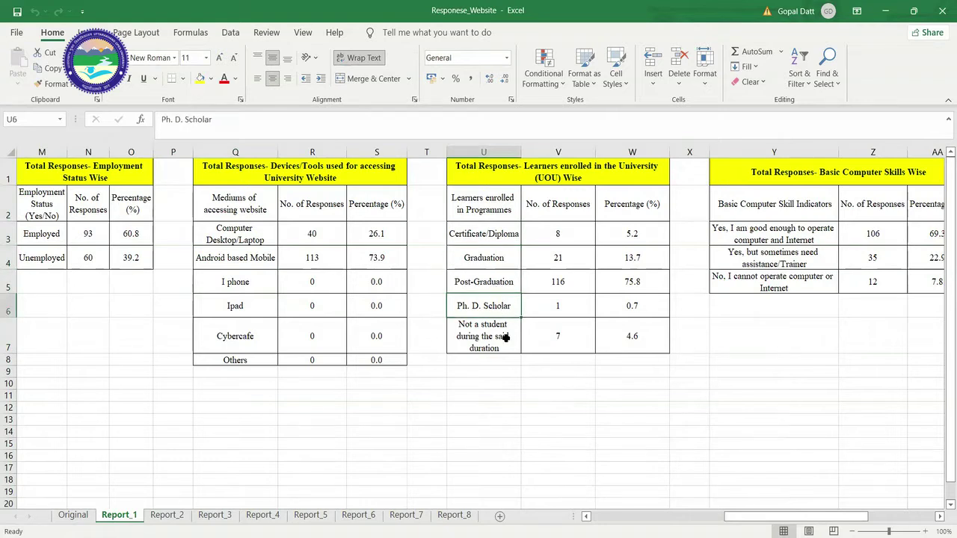
pyautogui.click(484, 339)
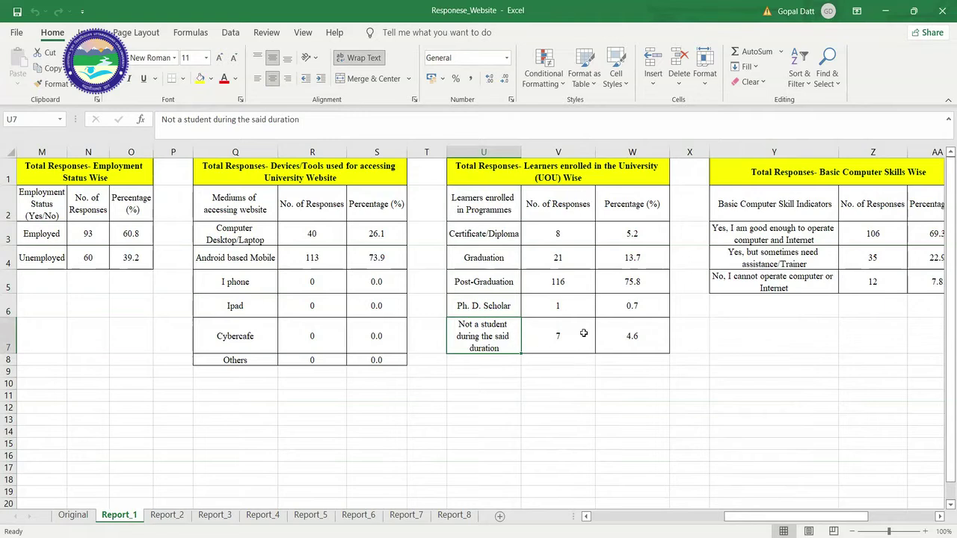
pyautogui.moveTo(821, 520); pyautogui.dragTo(903, 520)
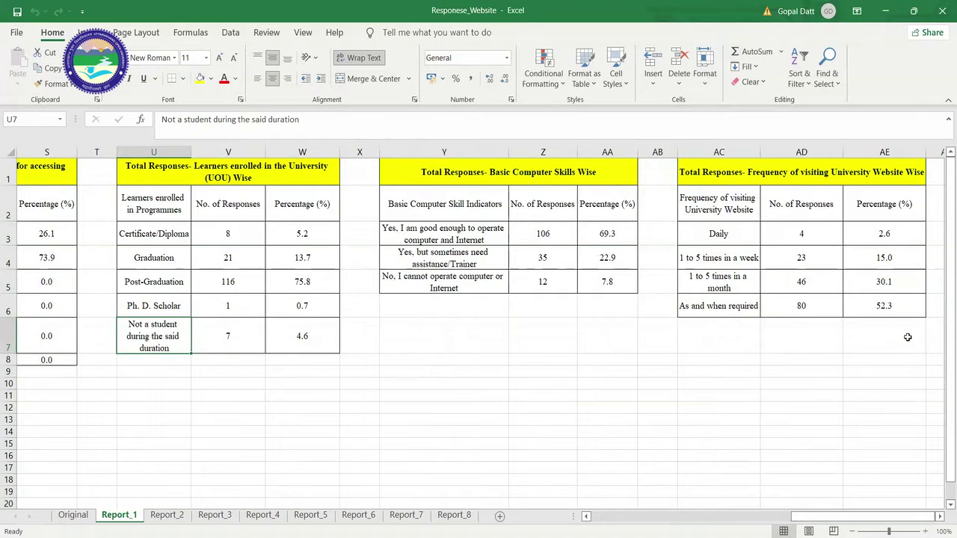
# On Report_2, check the male Yes and No count formulas for the first awareness question.
pyautogui.click(166, 515)
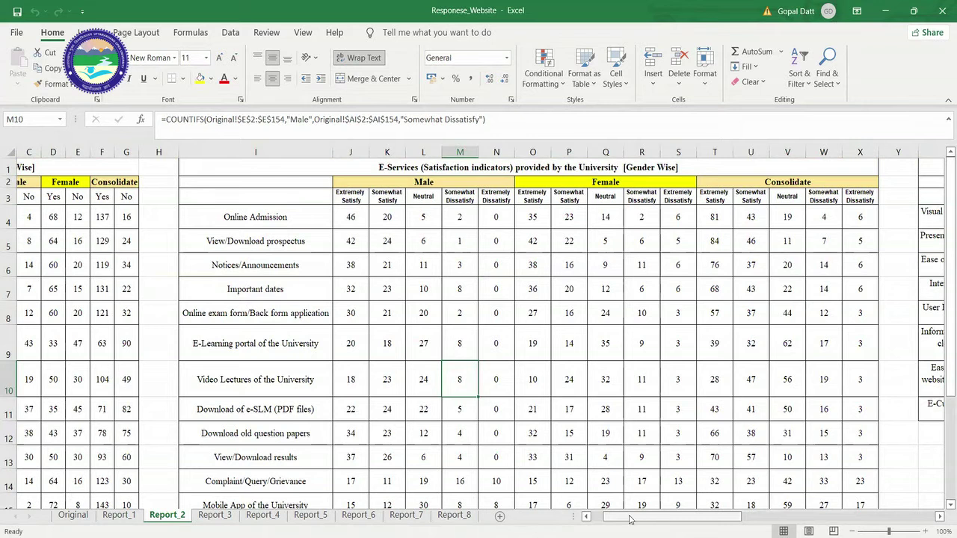
pyautogui.hscroll(-2, 201, 174)
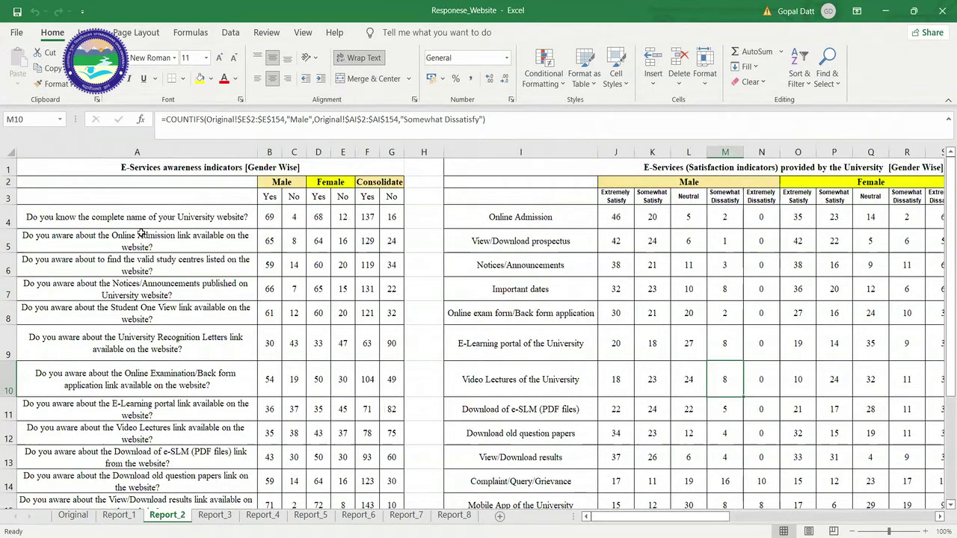
pyautogui.click(183, 213)
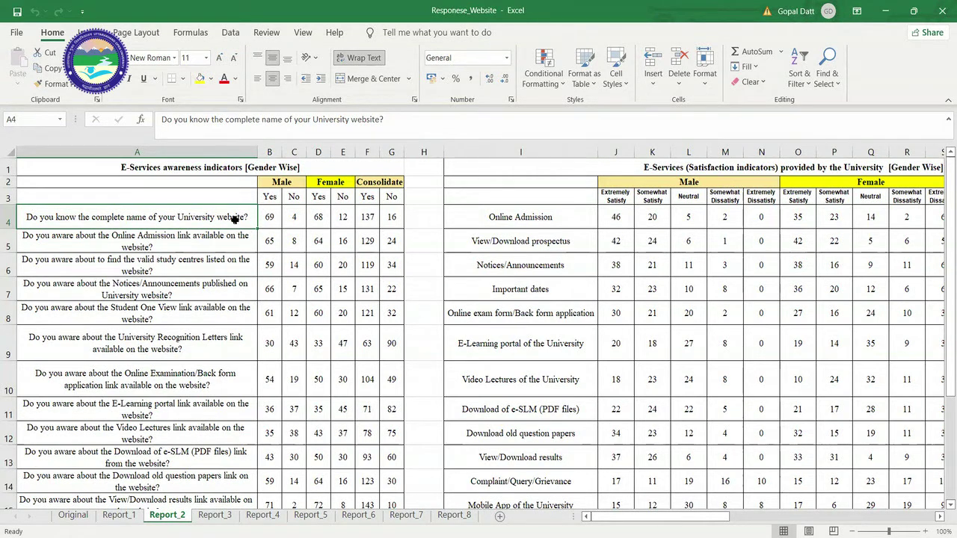
pyautogui.click(272, 218)
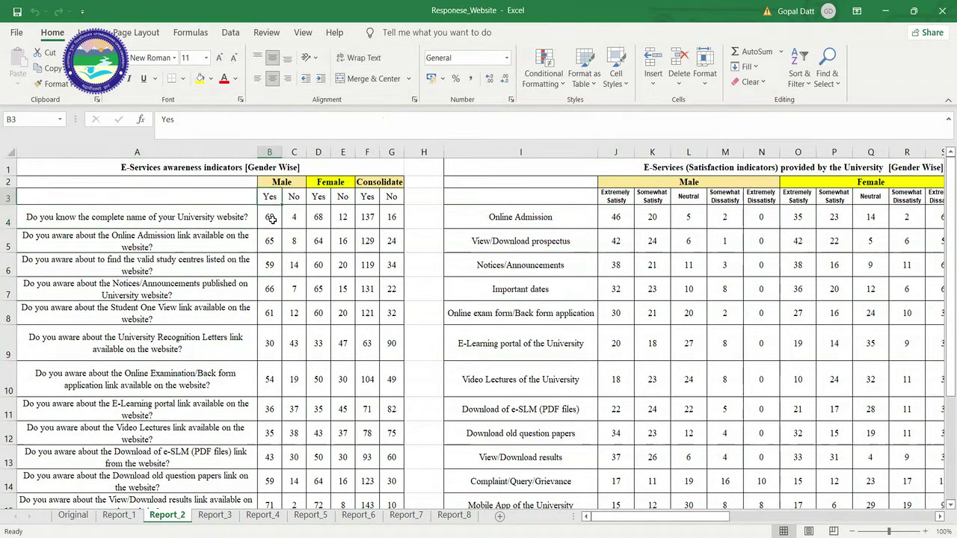
pyautogui.click(294, 217)
# Check the female Yes/No count formulas and the consolidated Yes/No sum formulas.
pyautogui.click(291, 181)
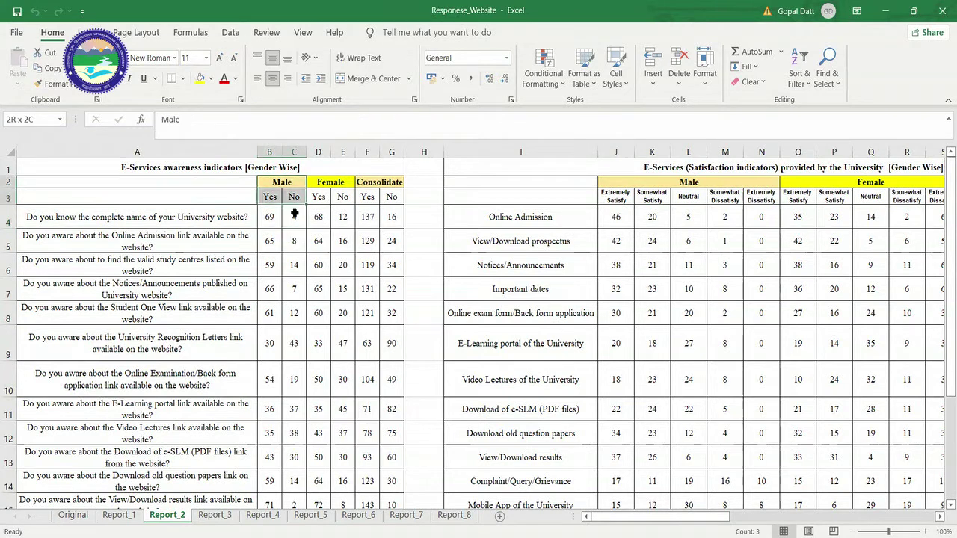
pyautogui.click(322, 182)
pyautogui.click(317, 216)
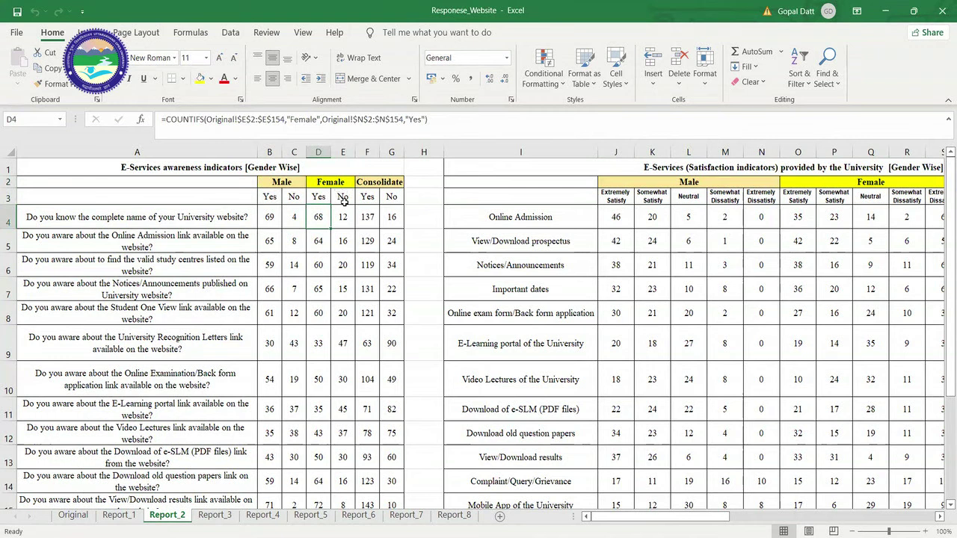
pyautogui.click(344, 217)
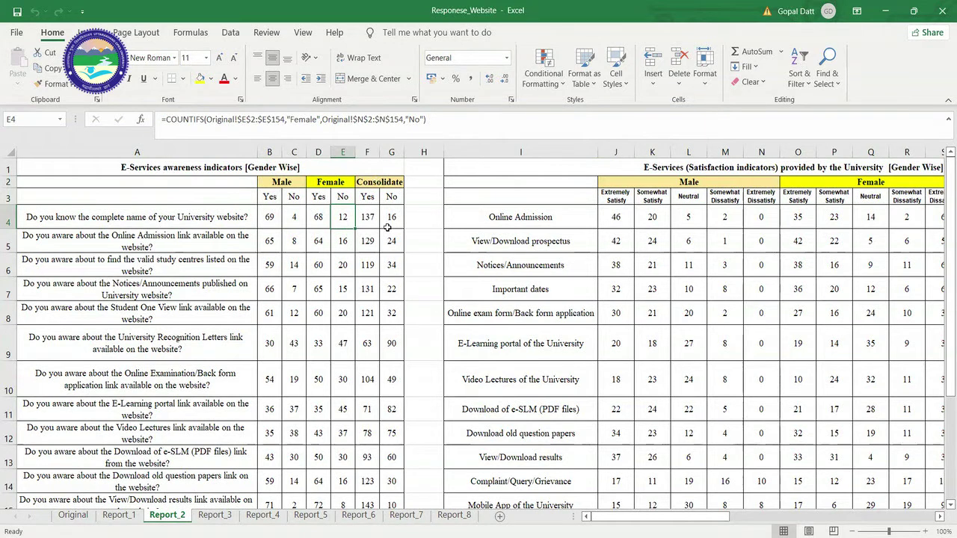
pyautogui.click(370, 219)
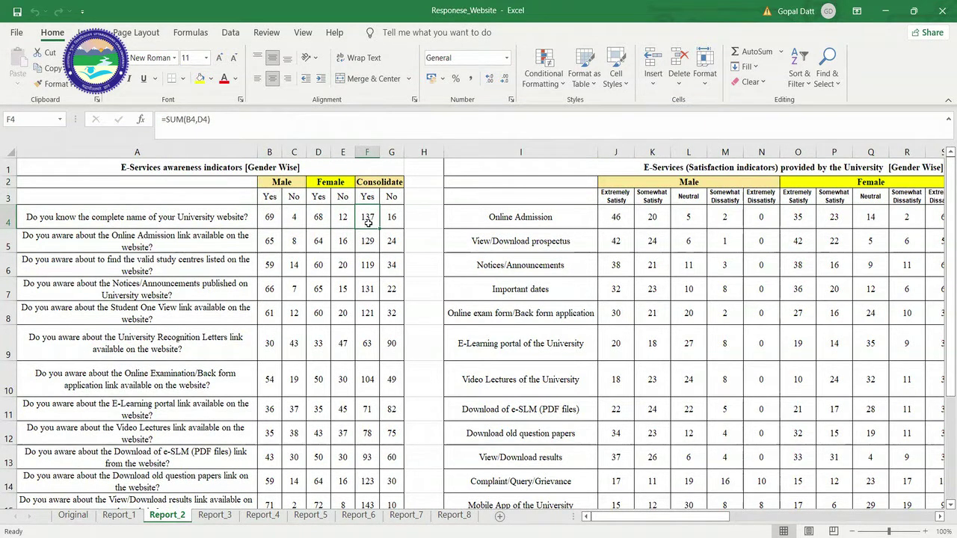
pyautogui.click(390, 217)
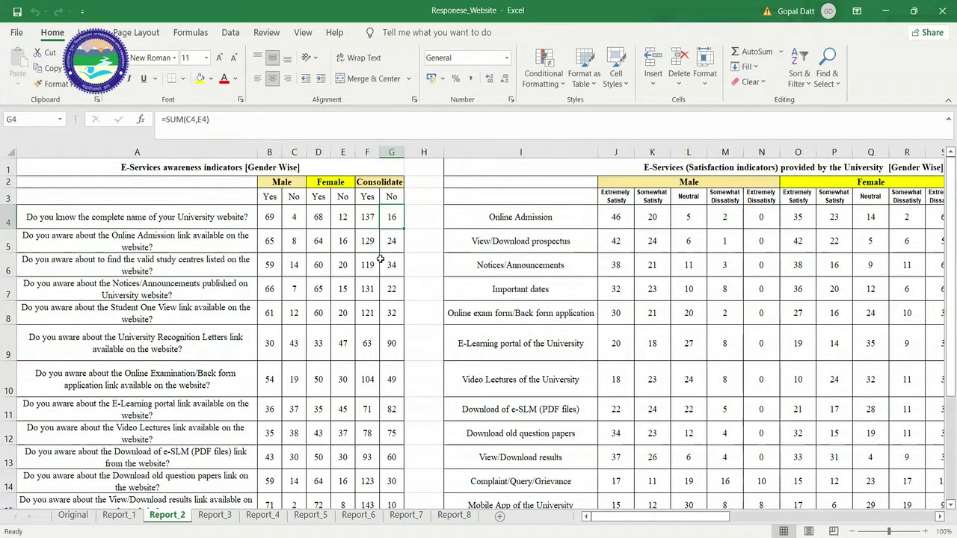
# Look at the Online Admission and valid study centres questions, then scroll right toward the satisfaction table.
pyautogui.click(135, 238)
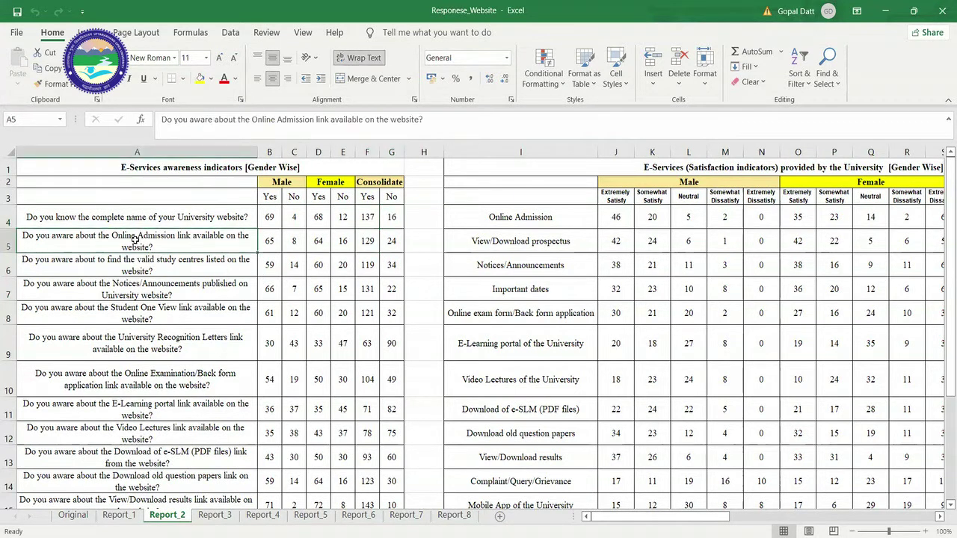
pyautogui.click(155, 271)
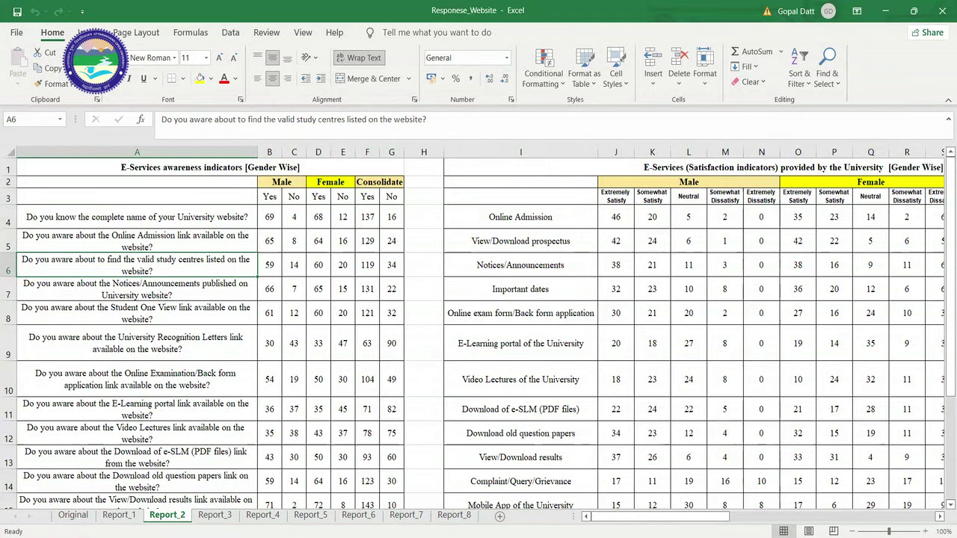
pyautogui.moveTo(677, 517); pyautogui.dragTo(700, 517)
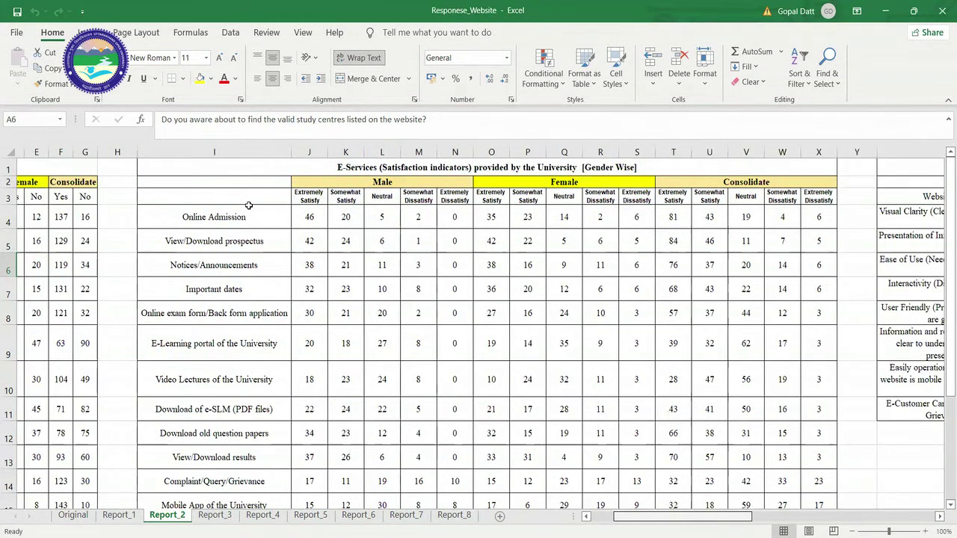
# Inspect the male COUNTIFS counts for Online Admission and the Notices/Announcements Neutral count.
pyautogui.hscroll(1, 248, 205)
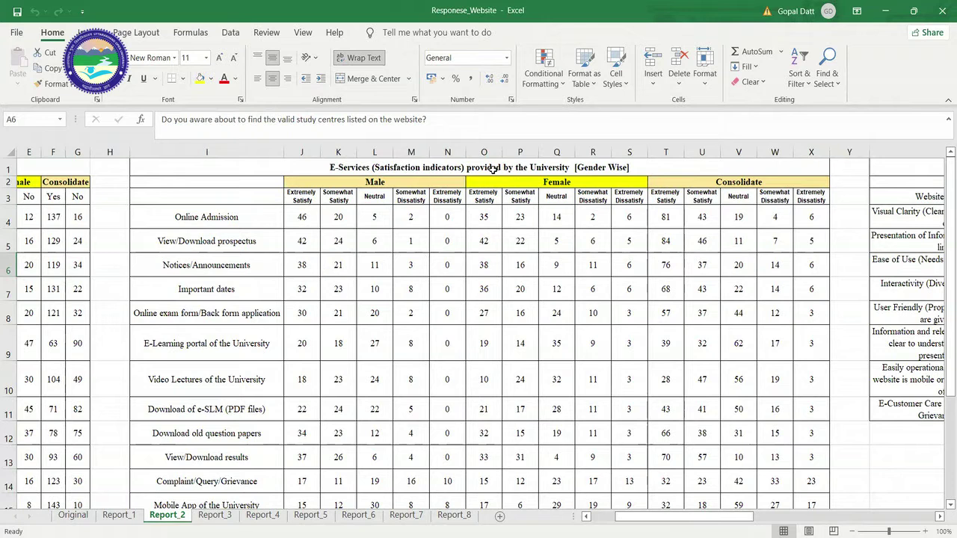
pyautogui.click(214, 218)
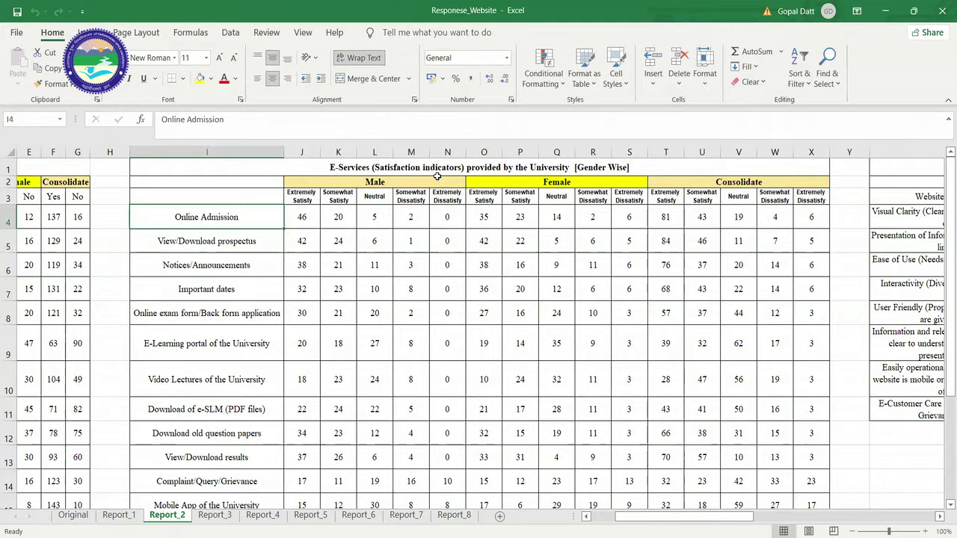
pyautogui.moveTo(306, 213); pyautogui.dragTo(446, 217)
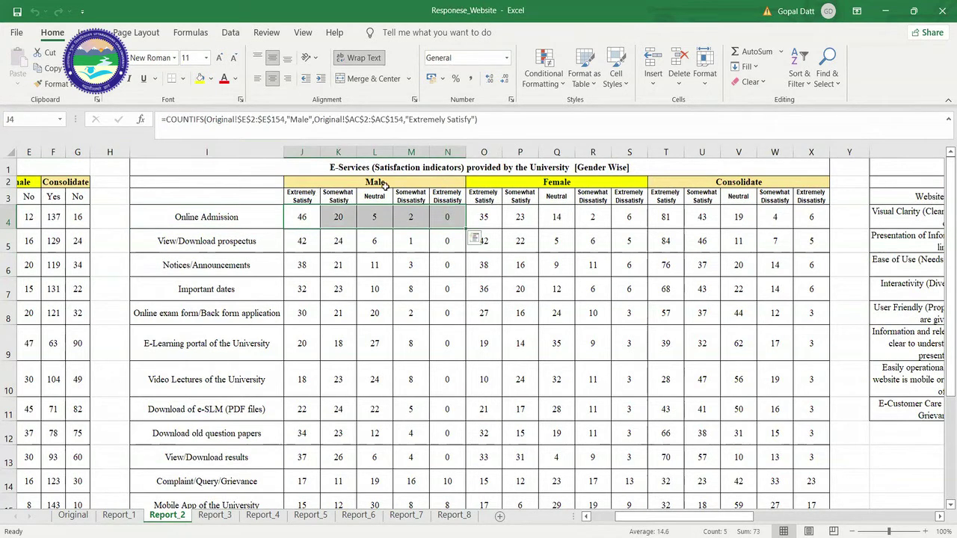
pyautogui.click(361, 273)
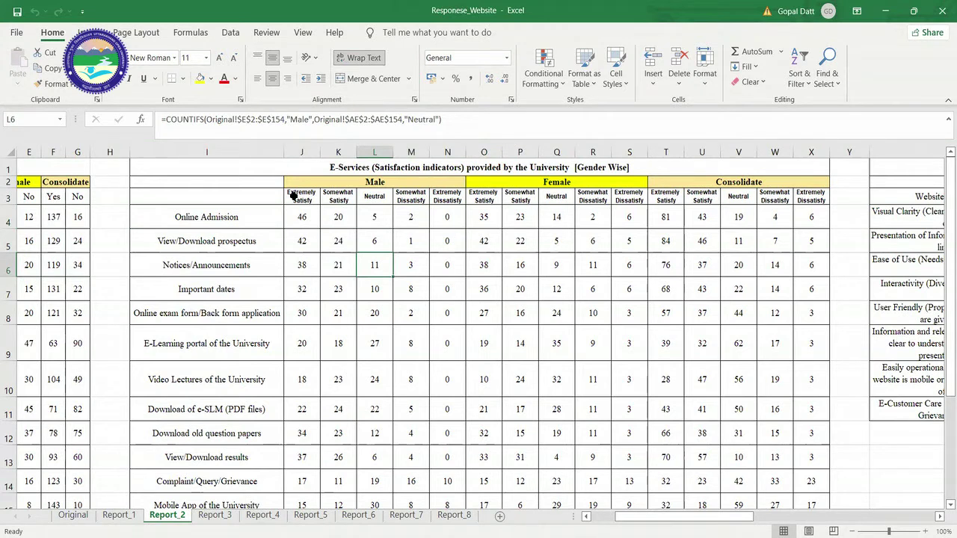
pyautogui.click(216, 218)
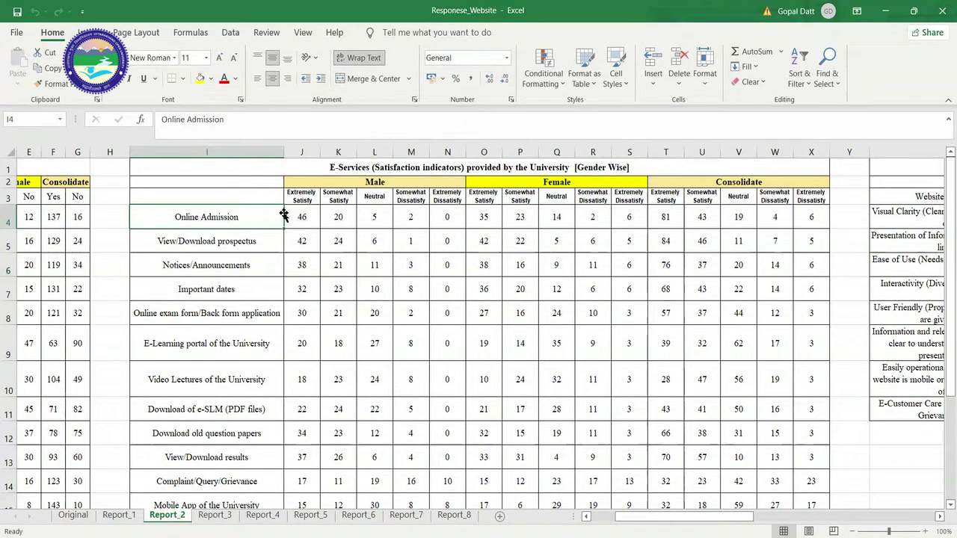
# Check each satisfaction-level count formula for Online Admission and the consolidated total in T4.
pyautogui.click(400, 184)
pyautogui.moveTo(303, 196); pyautogui.dragTo(304, 216)
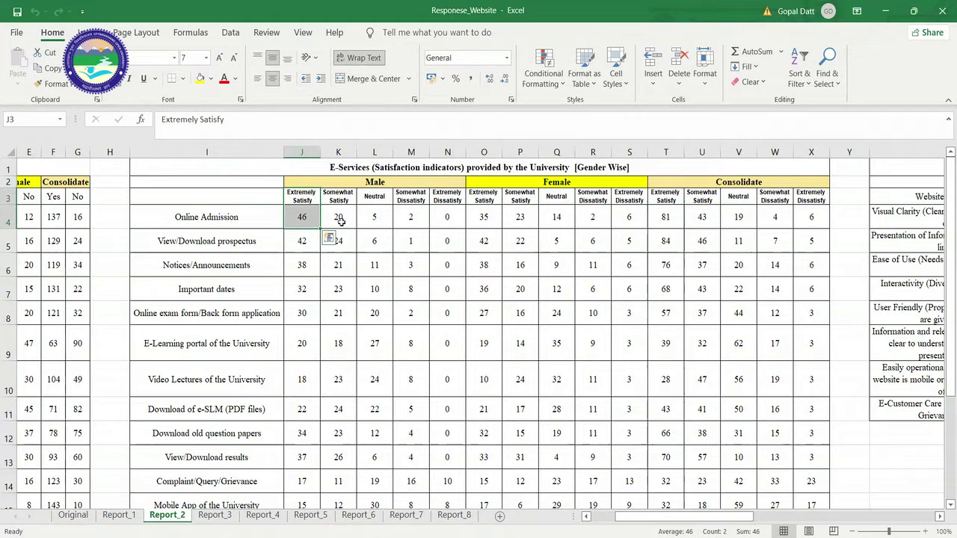
pyautogui.click(340, 221)
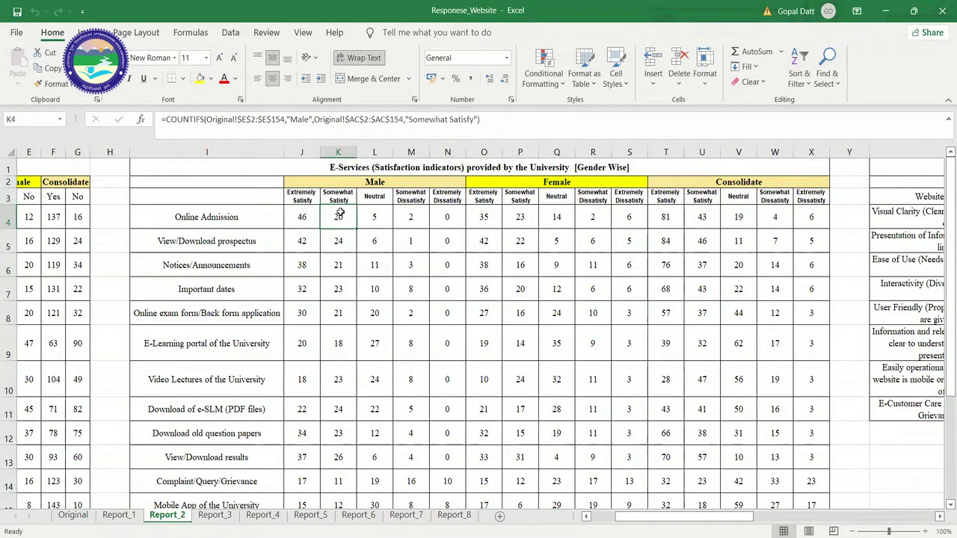
pyautogui.click(374, 220)
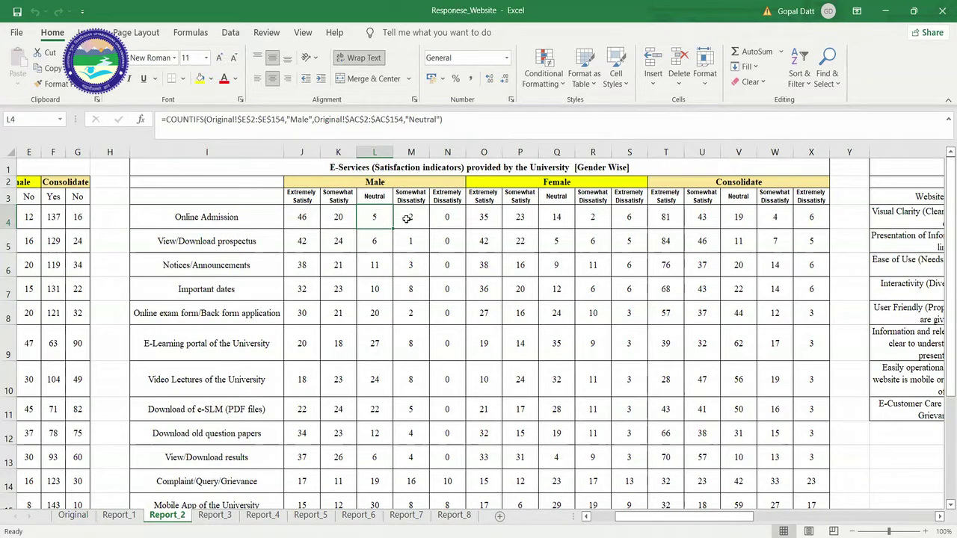
pyautogui.click(406, 218)
pyautogui.click(439, 213)
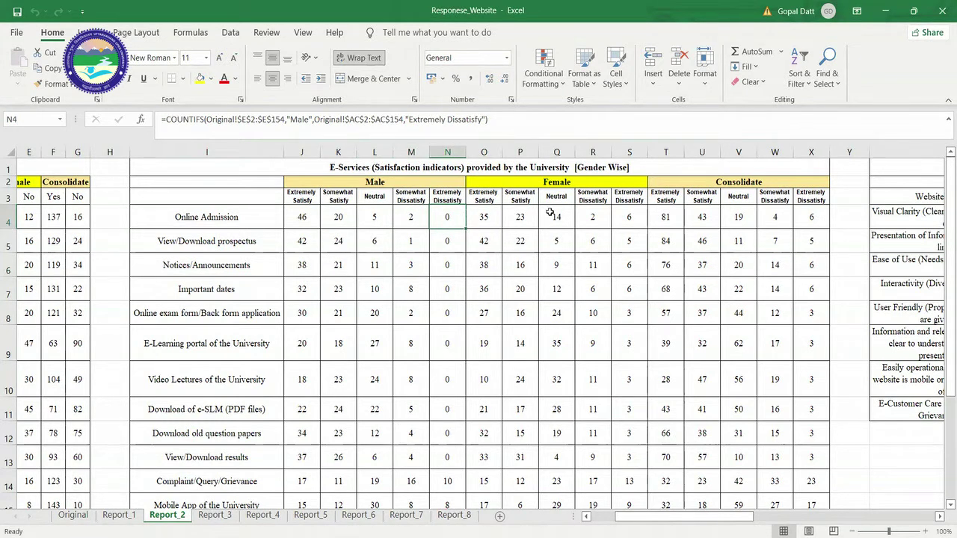
pyautogui.click(668, 216)
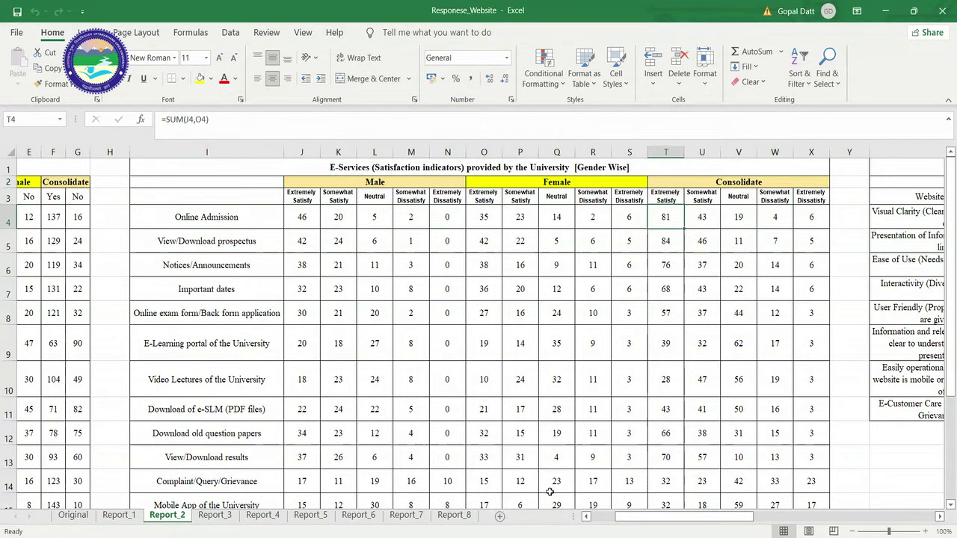
# Freeze the upper rows of the gender-wise satisfaction table with Freeze Panes.
pyautogui.moveTo(228, 217)
pyautogui.mouseDown()
pyautogui.moveTo(233, 497)
pyautogui.moveTo(230, 450)
pyautogui.mouseUp()
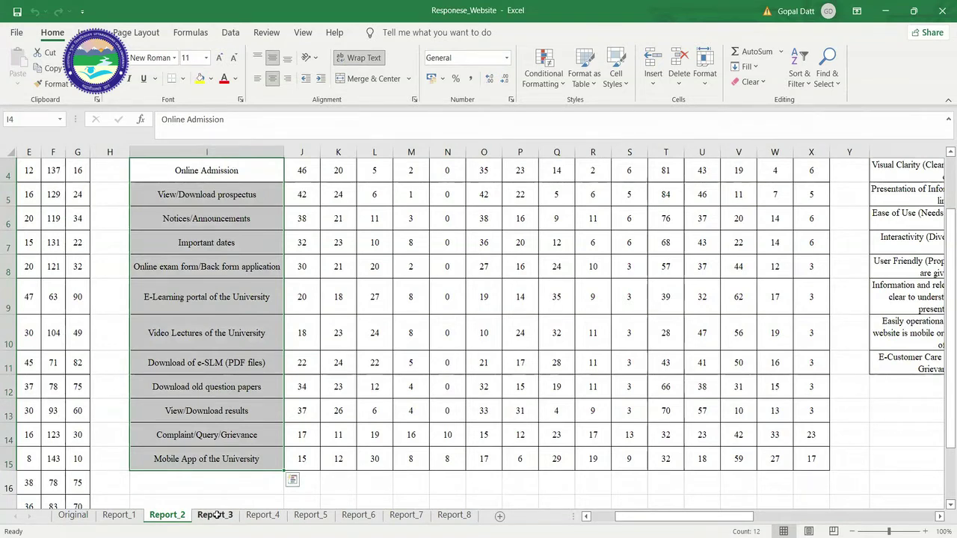
pyautogui.click(246, 441)
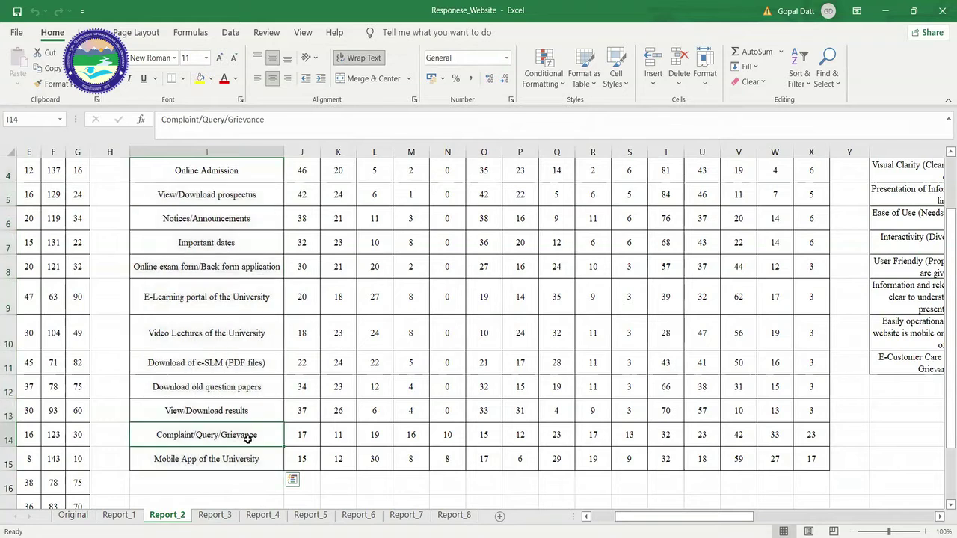
pyautogui.scroll(1, 247, 440)
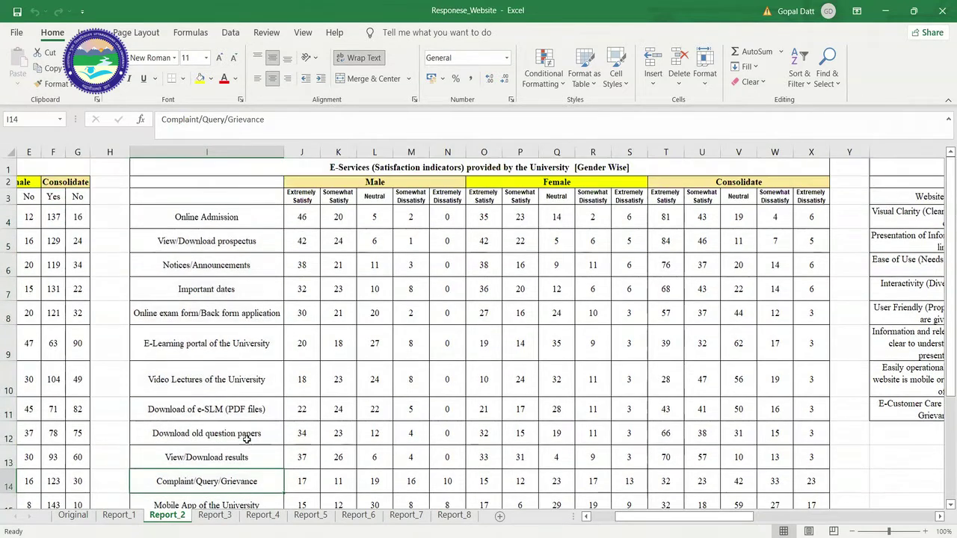
pyautogui.click(24, 183)
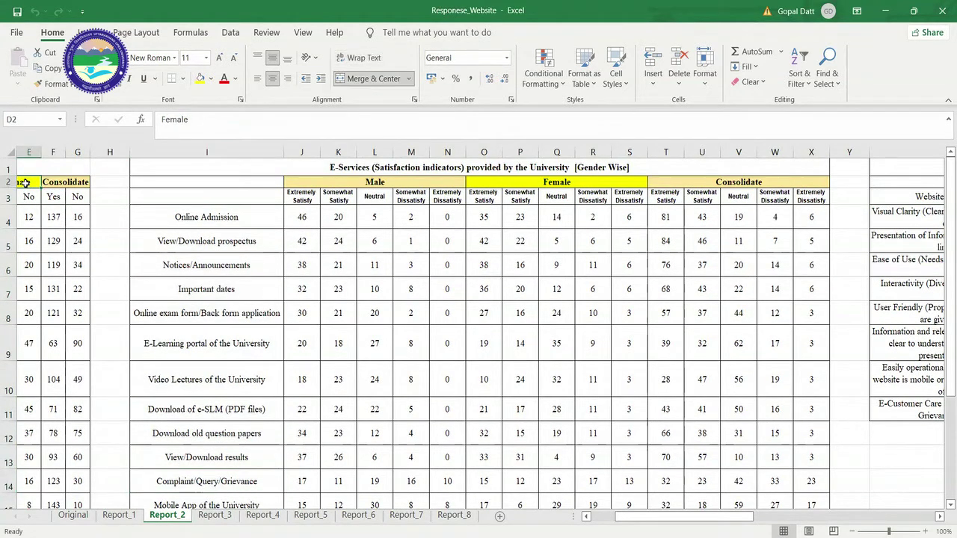
pyautogui.click(302, 33)
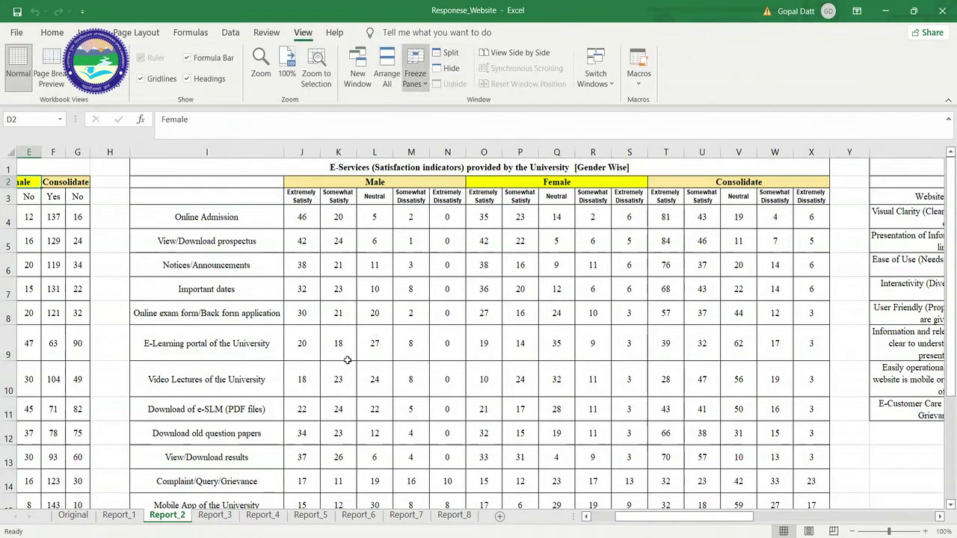
pyautogui.click(207, 279)
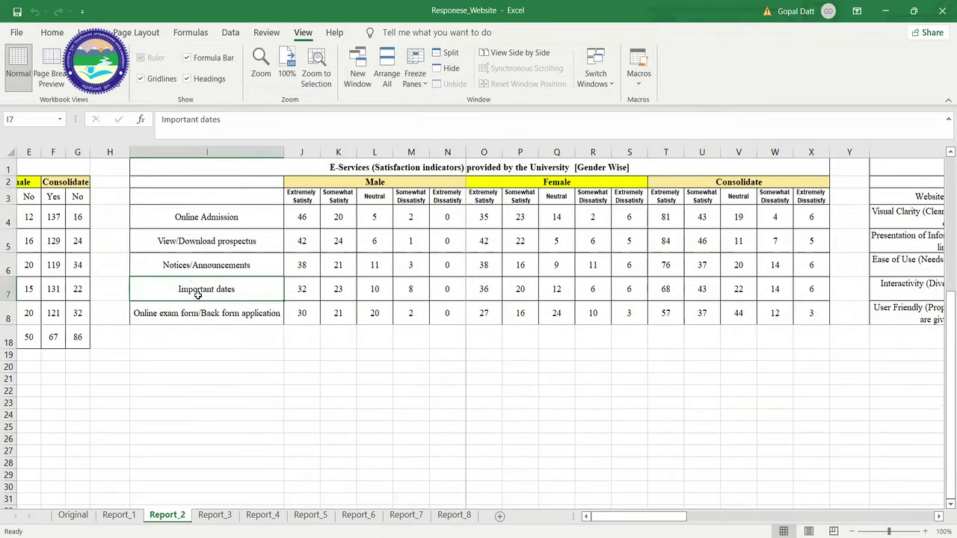
# Scroll to test the frozen rows and check the Extremely Dissatisfy formula in N14.
pyautogui.click(224, 314)
pyautogui.scroll(2, 227, 321)
pyautogui.scroll(1, 239, 352)
pyautogui.scroll(-2, 250, 379)
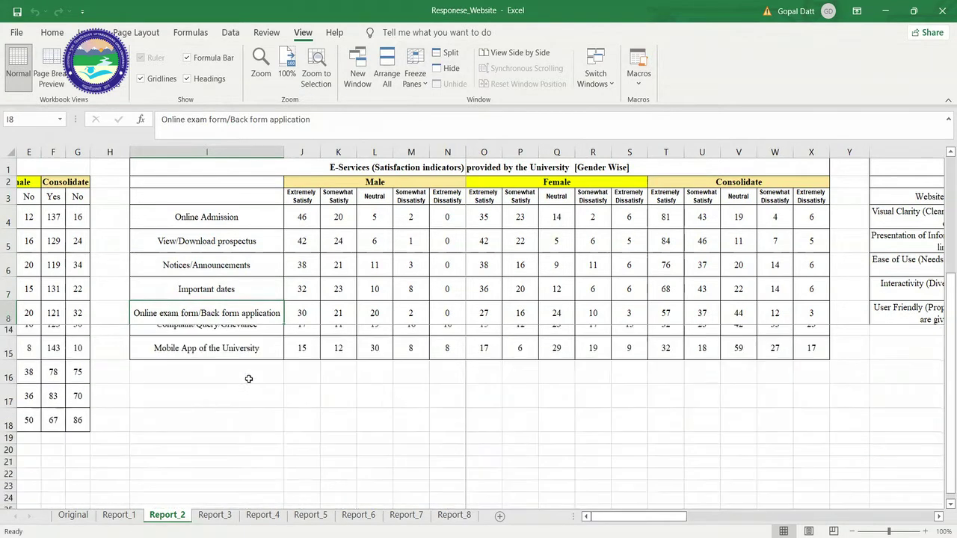
pyautogui.scroll(1, 229, 366)
pyautogui.click(206, 383)
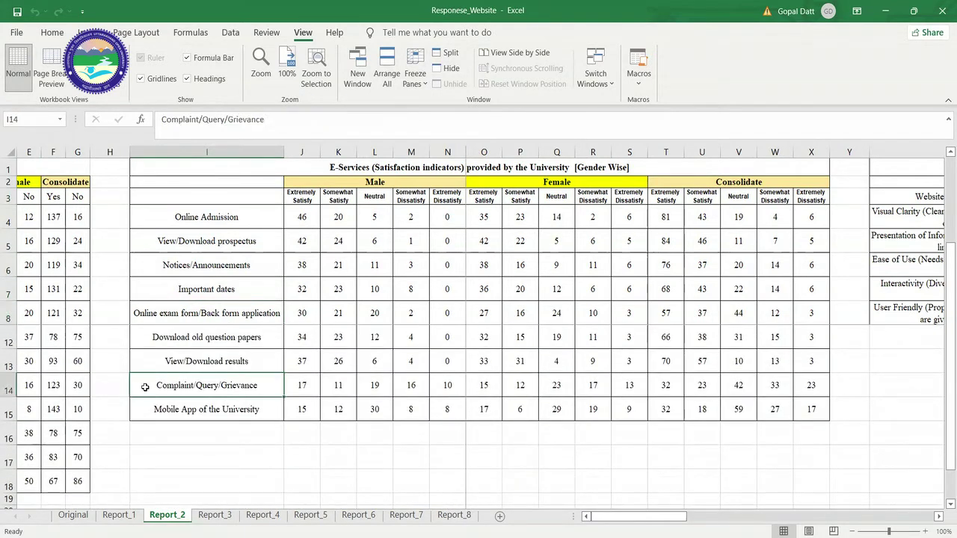
pyautogui.click(10, 385)
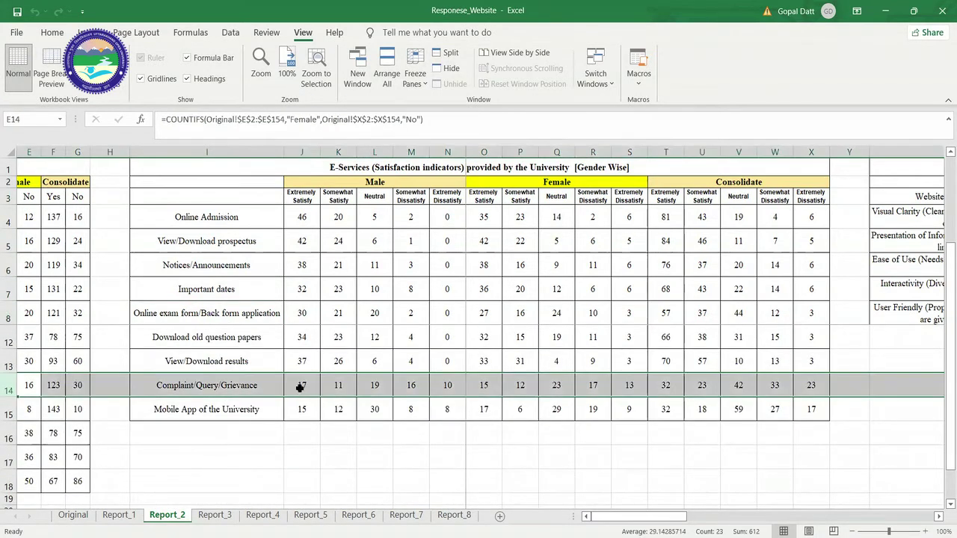
pyautogui.click(452, 386)
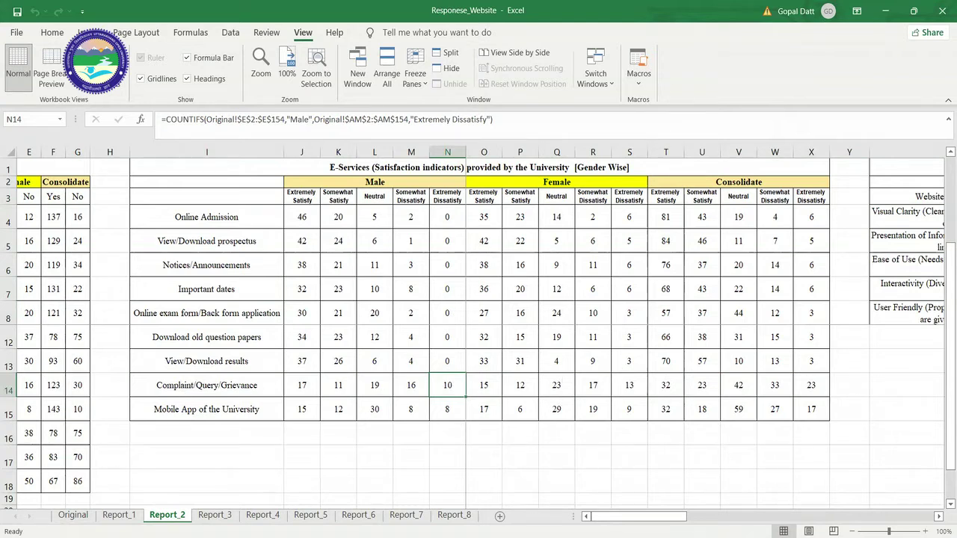
# Look over the Report_3 sheet, scrolling back to its left edge.
pyautogui.click(213, 515)
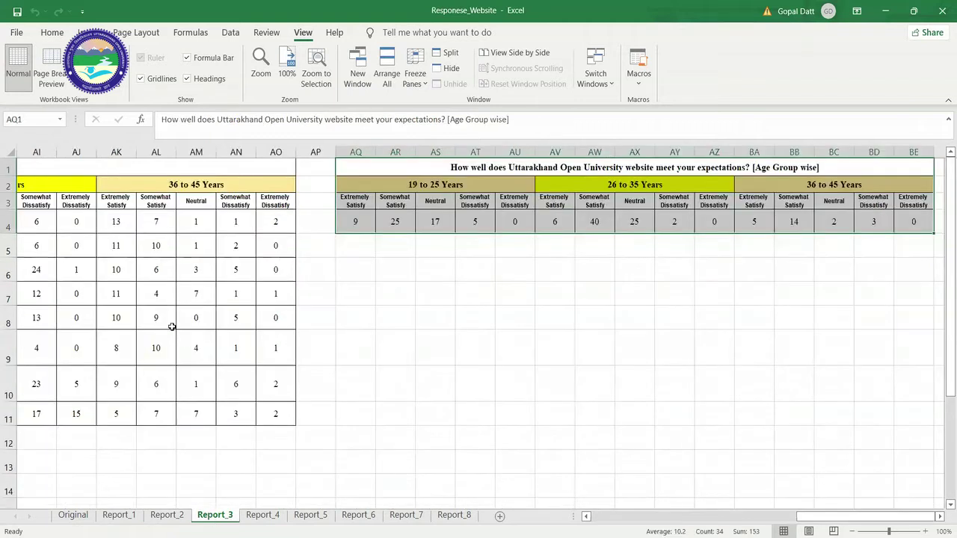
pyautogui.click(688, 515)
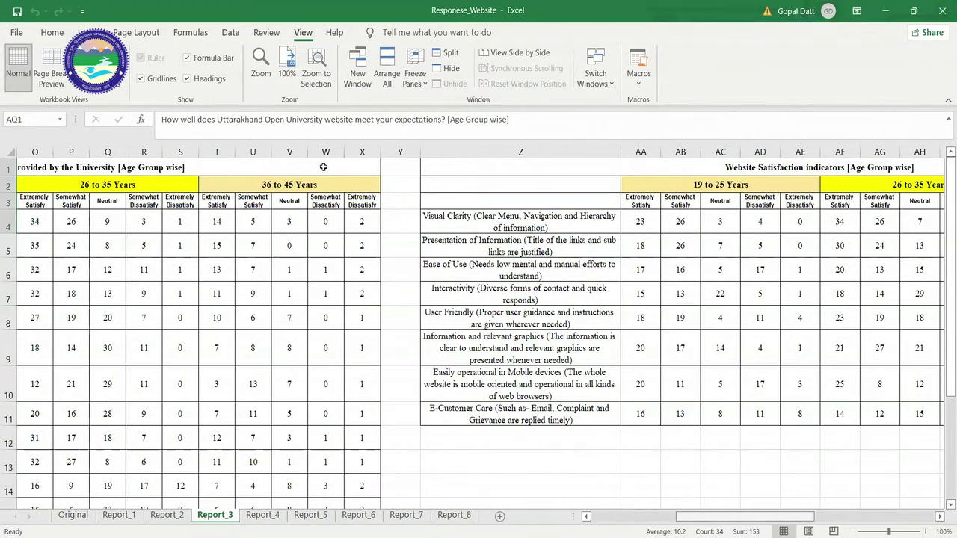
pyautogui.hscroll(-5, 443, 214)
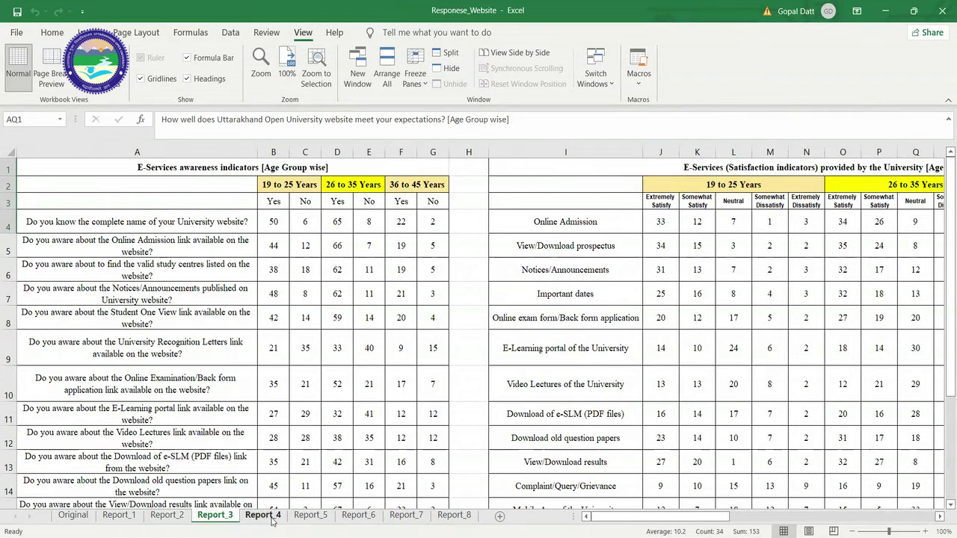
# On Report_4, inspect the 12th pass, Graduation and Post-Graduation qualification headings.
pyautogui.click(263, 515)
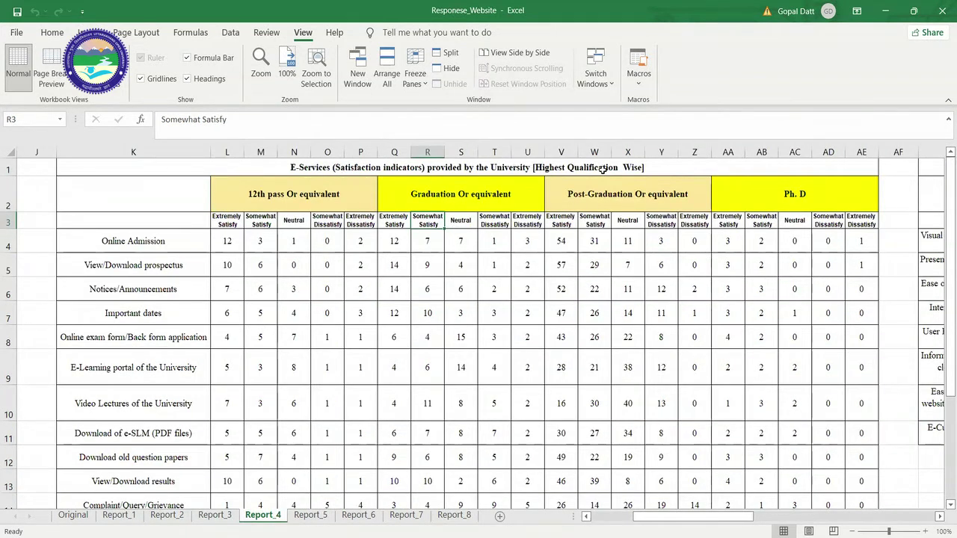
pyautogui.click(321, 198)
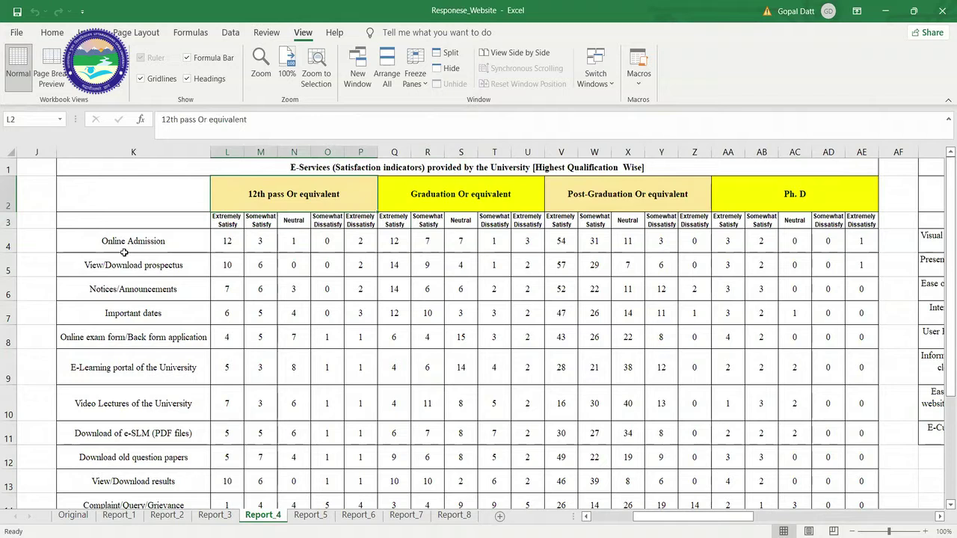
pyautogui.click(442, 188)
pyautogui.click(607, 192)
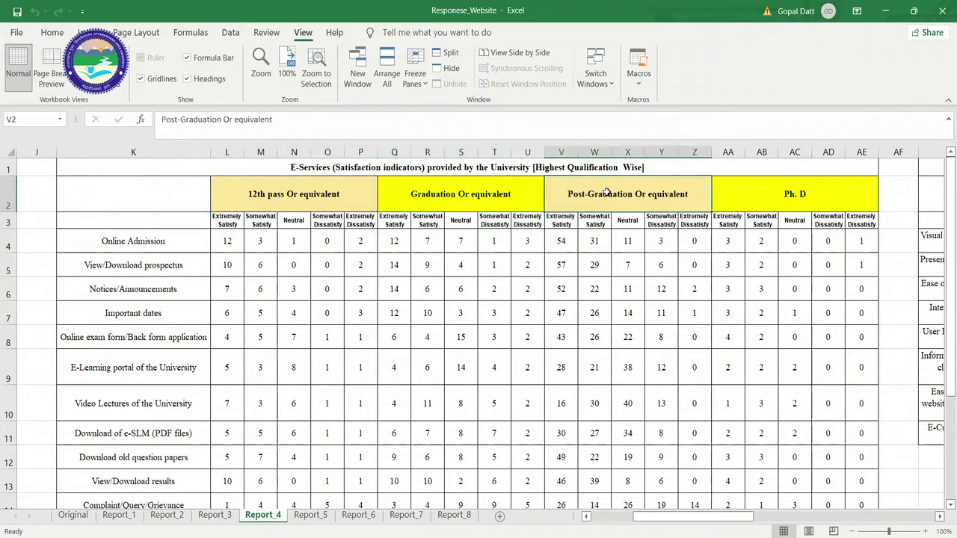
# Open Report_5 and scroll left to column A to view its employment-status tables.
pyautogui.click(310, 515)
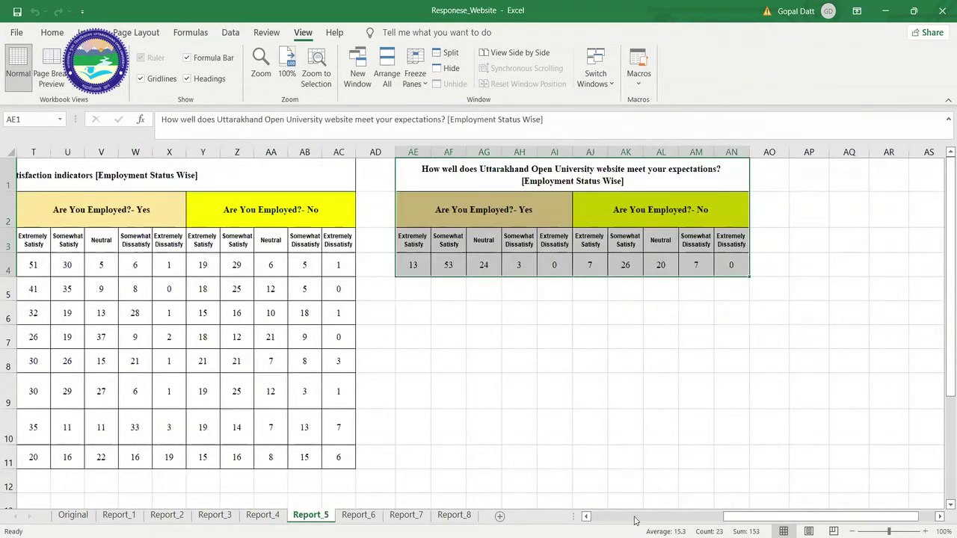
pyautogui.hscroll(-5, 657, 494)
pyautogui.hscroll(-3, 657, 493)
pyautogui.hscroll(-3, 657, 493)
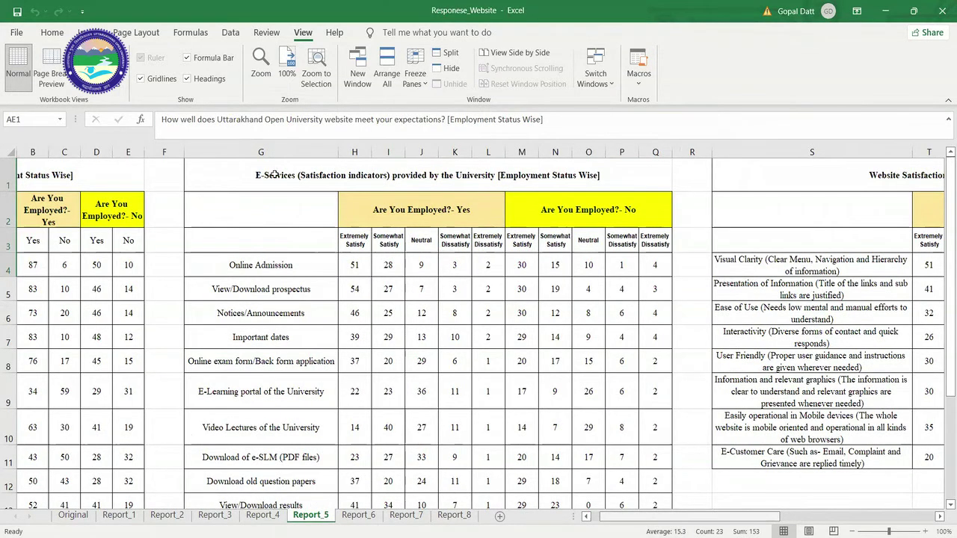
pyautogui.hscroll(-1, 278, 175)
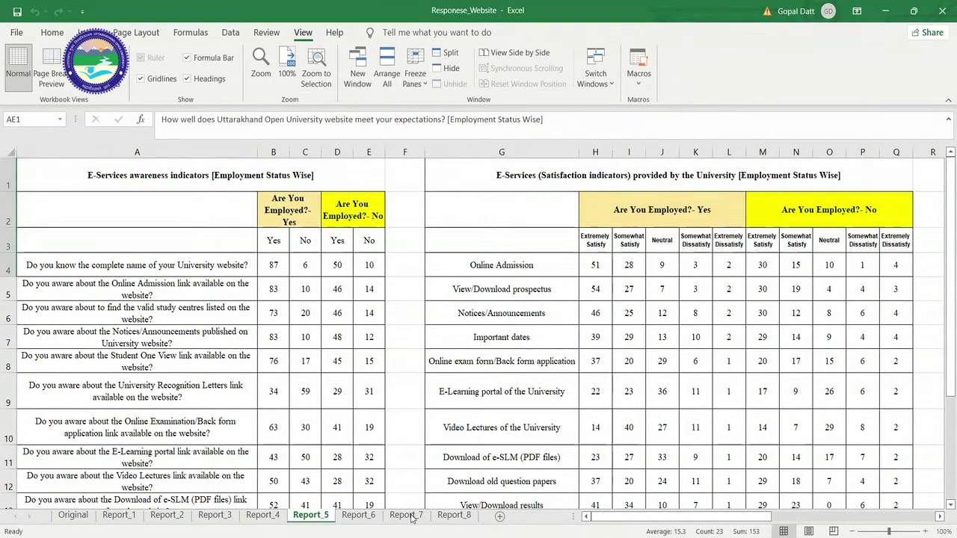
# Open Report_6, check the Android based Mobile header, and select the Video Lectures row 12.
pyautogui.click(358, 515)
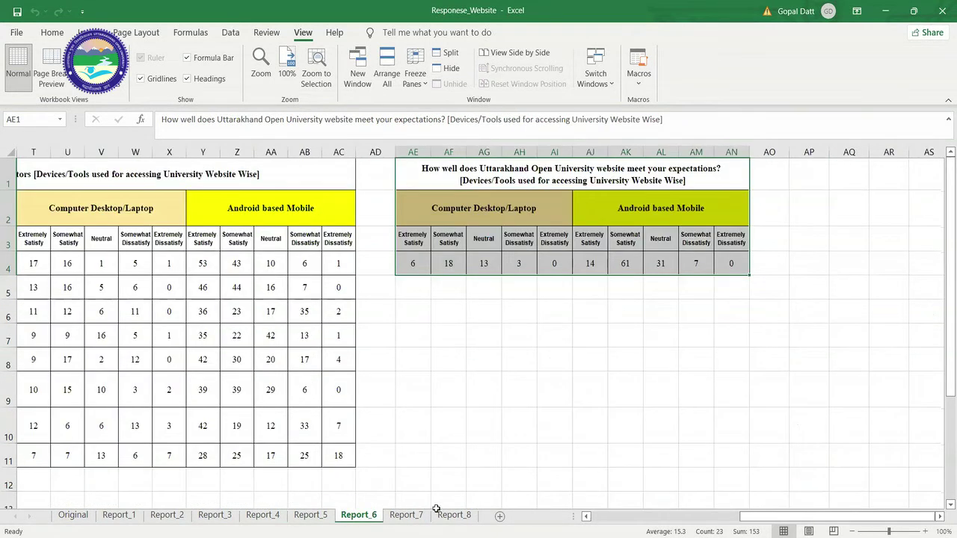
pyautogui.moveTo(747, 516); pyautogui.dragTo(672, 518)
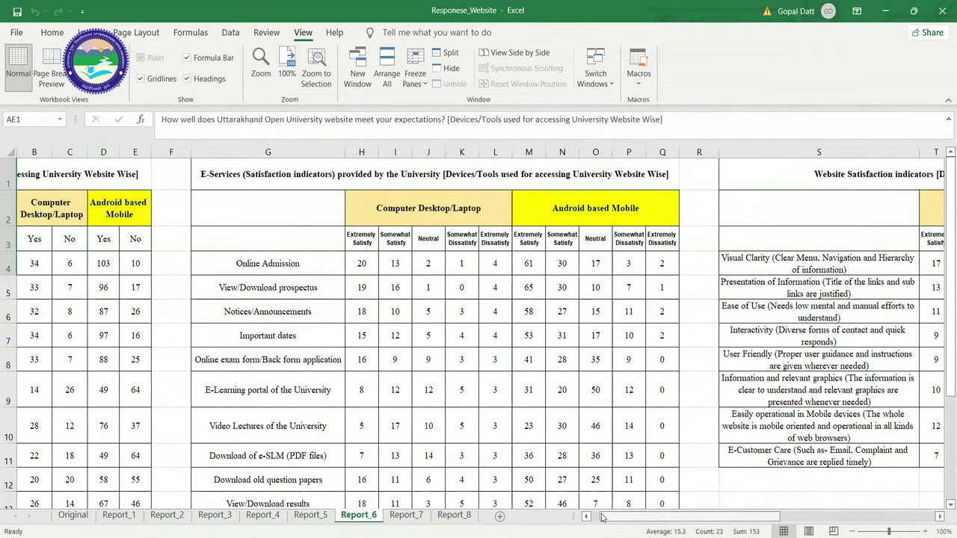
pyautogui.hscroll(-3, 217, 183)
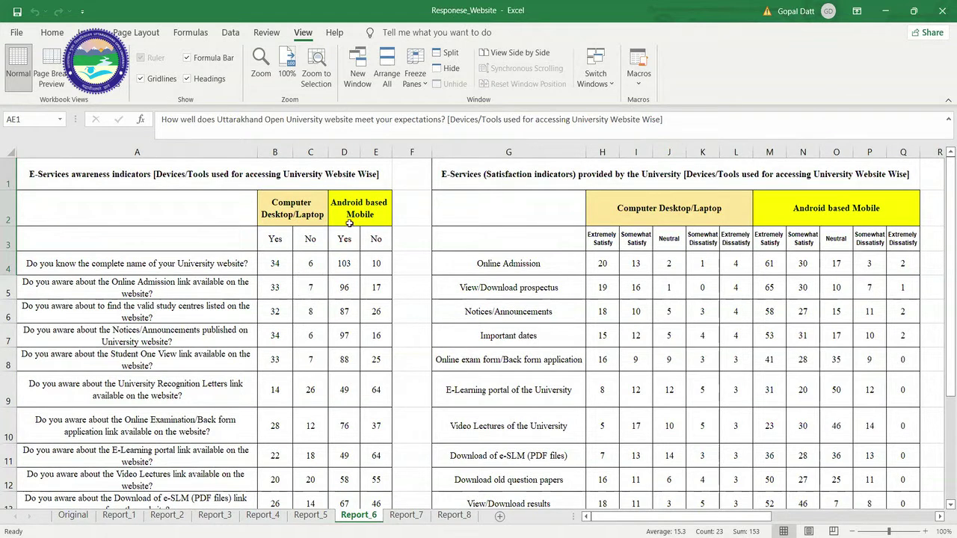
pyautogui.click(361, 212)
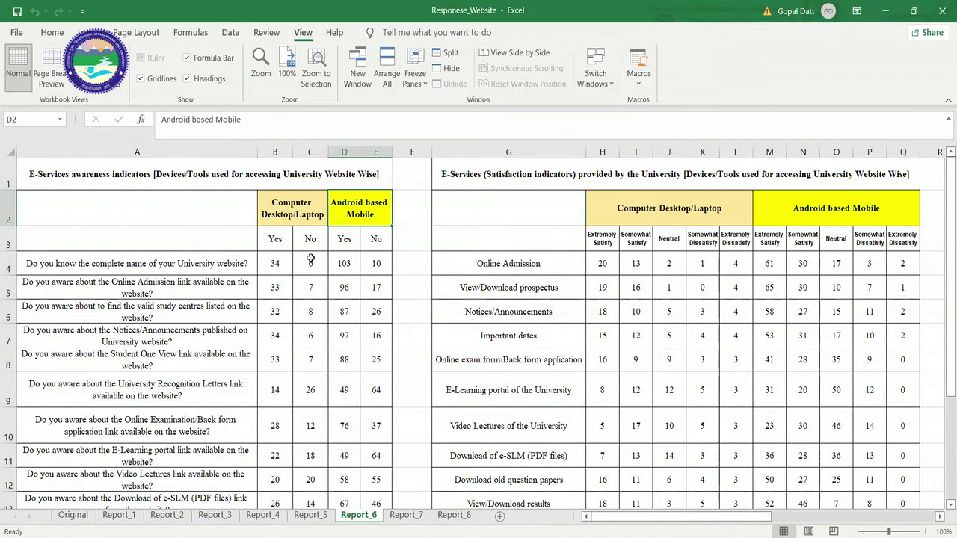
pyautogui.click(76, 483)
pyautogui.hotkey('shift', 'space')
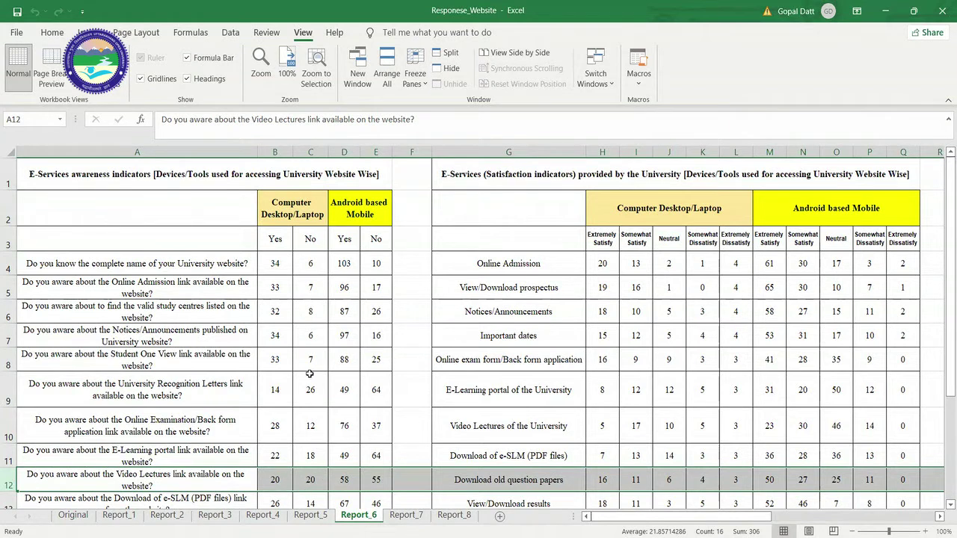
# Review the COUNTIFS formulas in B12, C12, D12 and E12 for computer and mobile Yes/No counts.
pyautogui.click(276, 484)
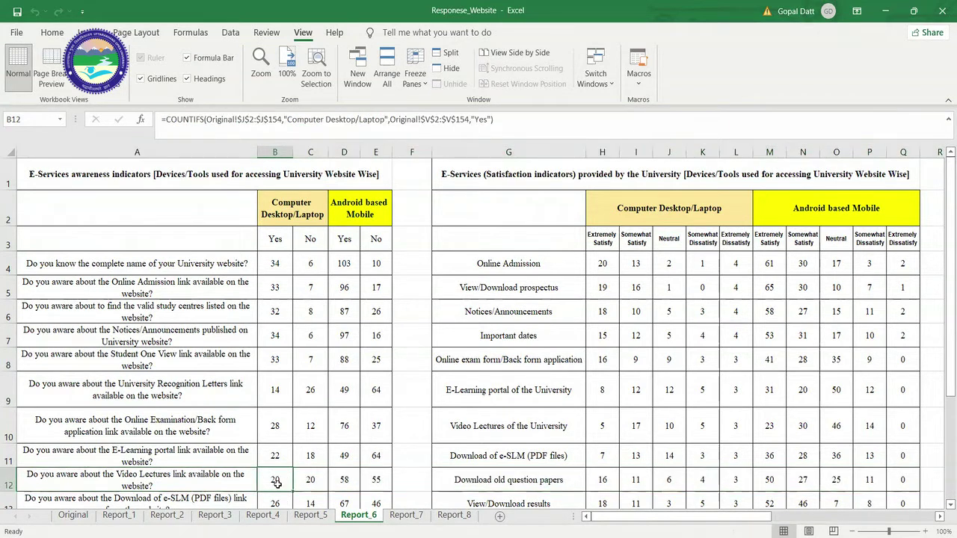
pyautogui.click(308, 482)
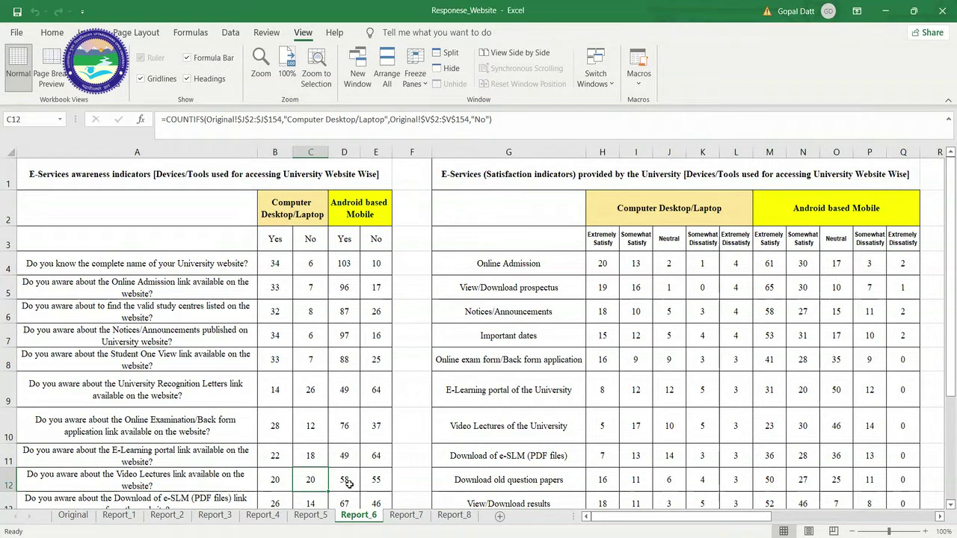
pyautogui.moveTo(348, 484); pyautogui.dragTo(376, 485)
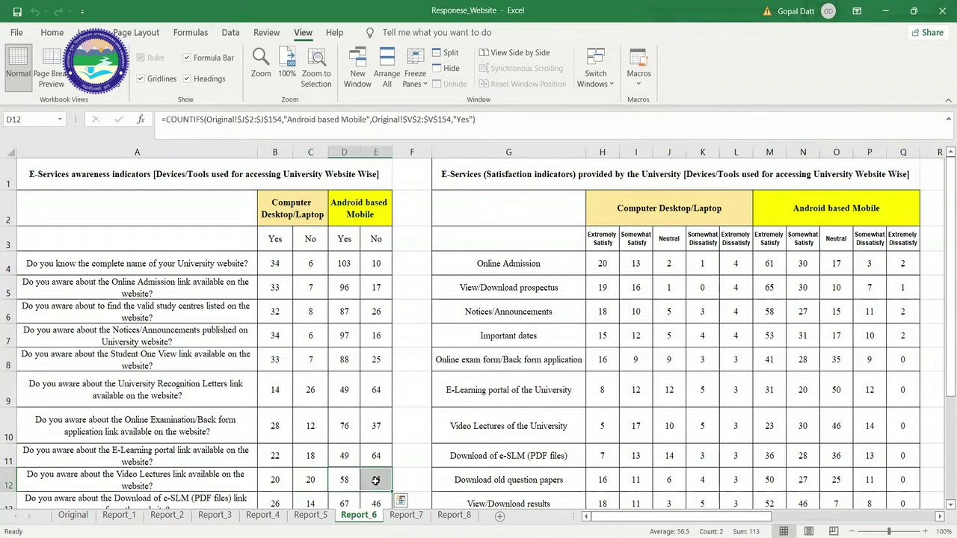
pyautogui.click(8, 482)
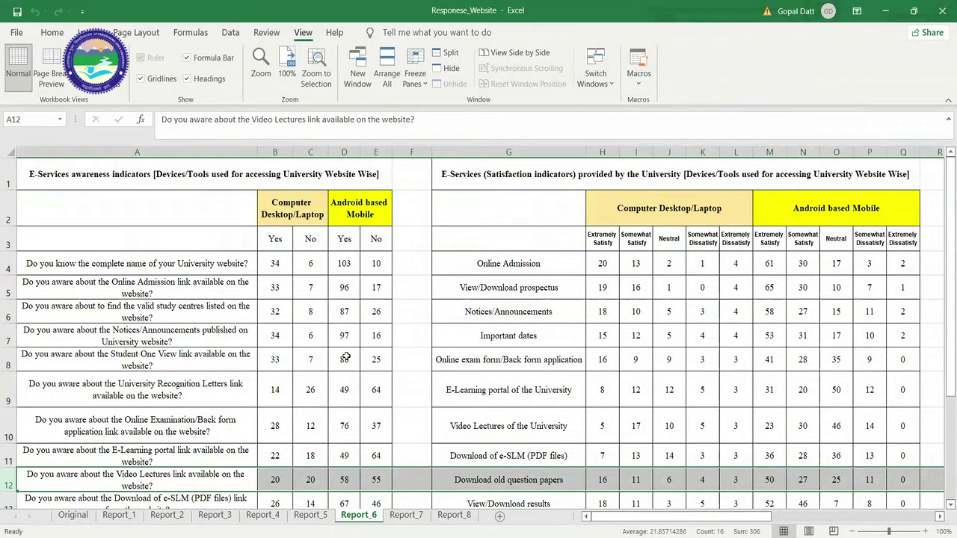
pyautogui.click(347, 484)
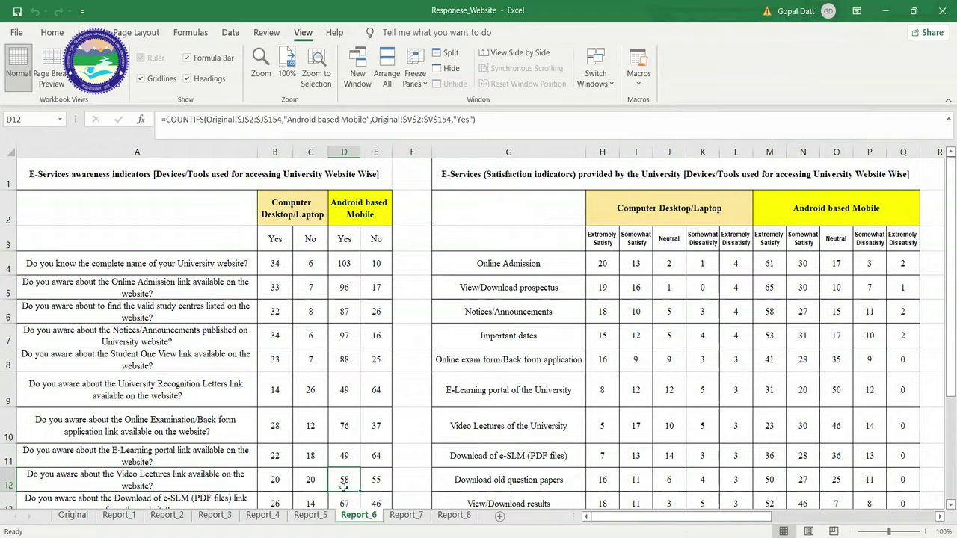
pyautogui.click(384, 481)
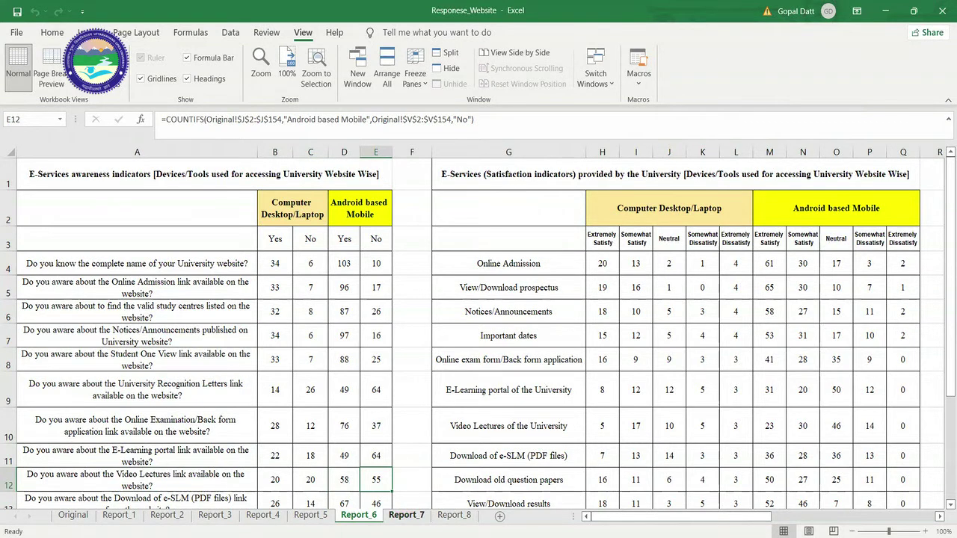
# Glance at Report_7's Somewhat Satisfy header and Report_8, ending on the Original response sheet.
pyautogui.click(405, 515)
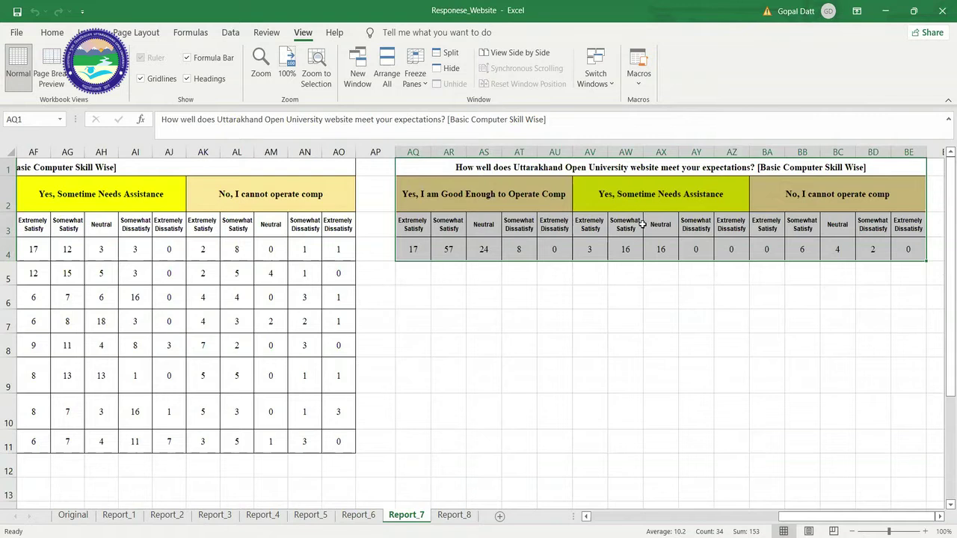
pyautogui.click(640, 225)
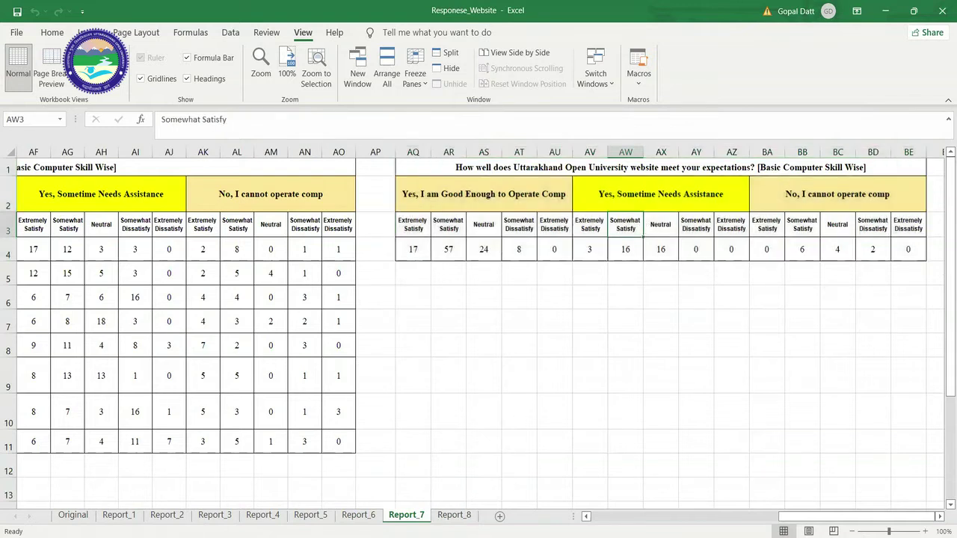
pyautogui.click(454, 515)
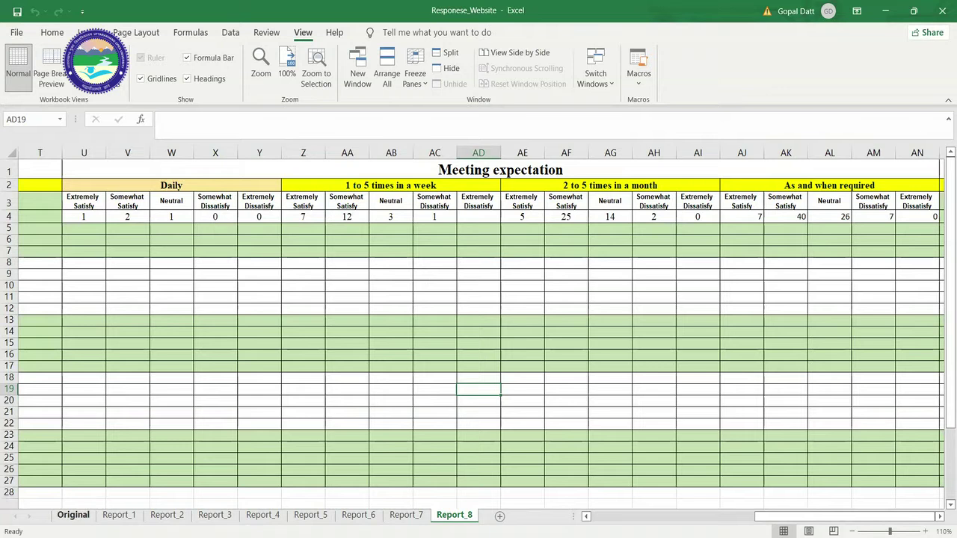
pyautogui.click(73, 515)
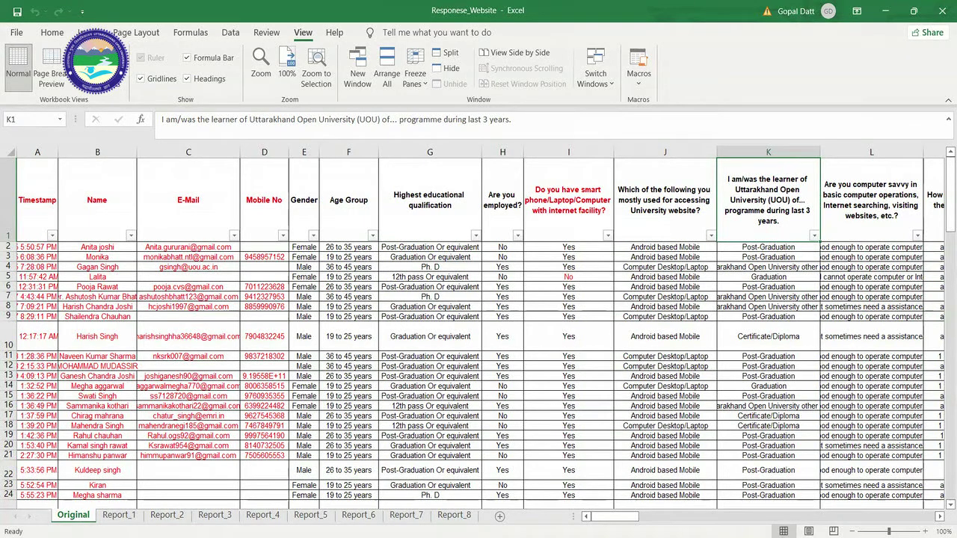
# Scroll the Original responses down to the last record in row 154 and back up.
pyautogui.scroll(-3, 387, 329)
pyautogui.scroll(-3, 387, 329)
pyautogui.scroll(-2, 387, 329)
pyautogui.scroll(-3, 387, 329)
pyautogui.scroll(-2, 387, 329)
pyautogui.scroll(-4, 387, 329)
pyautogui.scroll(-3, 388, 329)
pyautogui.scroll(-1, 387, 329)
pyautogui.scroll(-5, 387, 328)
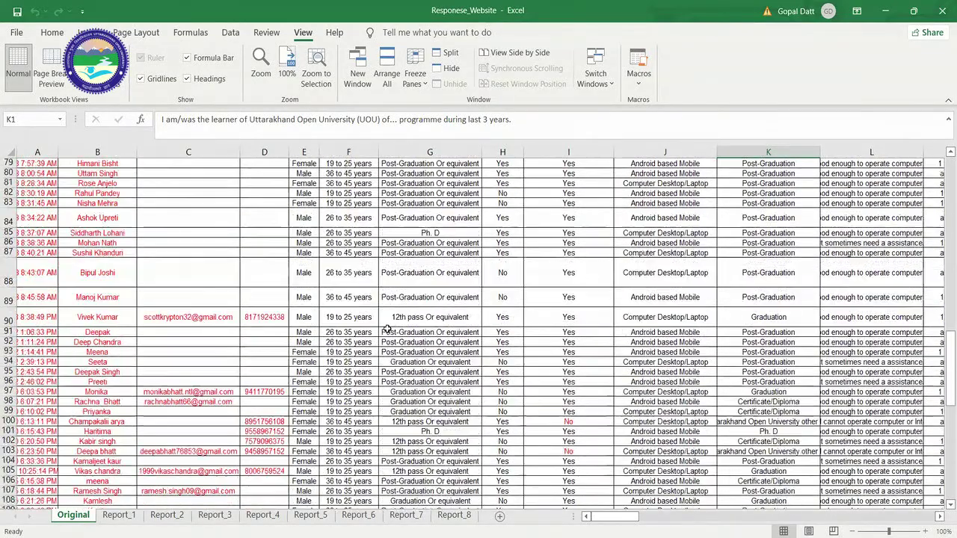
pyautogui.scroll(-5, 387, 329)
pyautogui.scroll(-6, 387, 329)
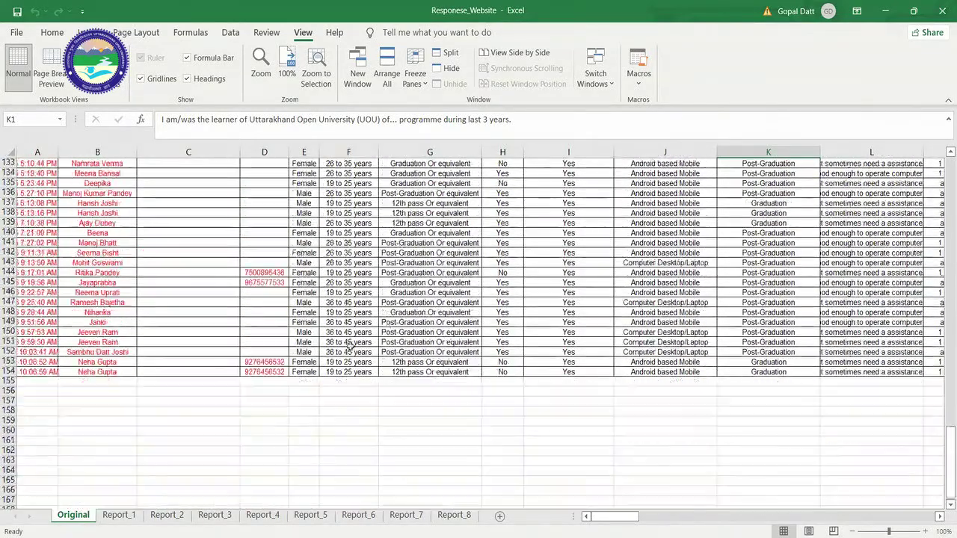
pyautogui.click(6, 341)
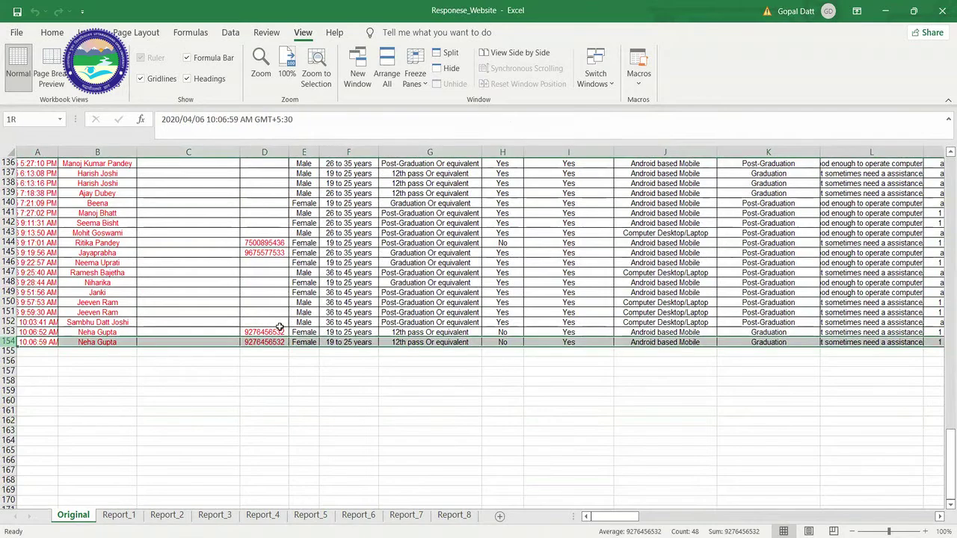
pyautogui.scroll(5, 498, 386)
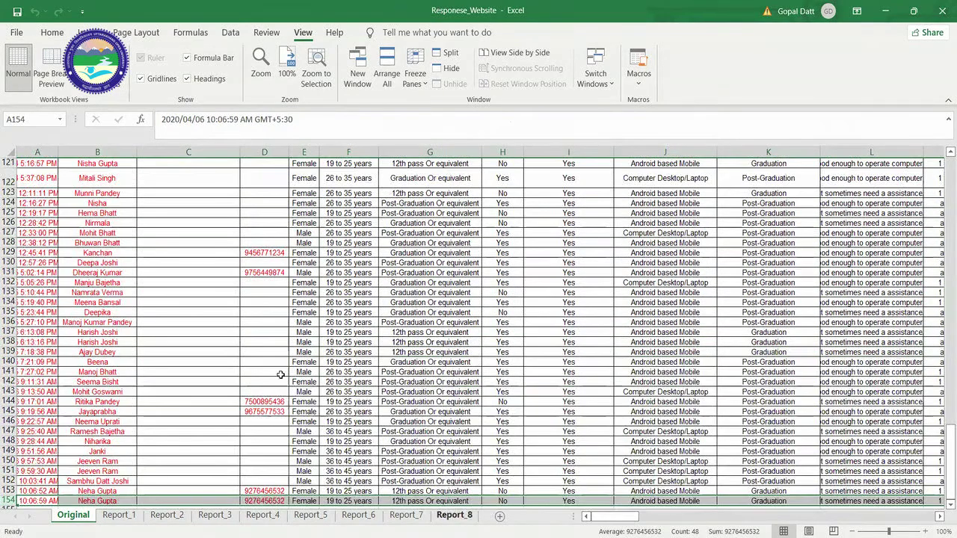
pyautogui.scroll(8, 299, 357)
pyautogui.scroll(3, 298, 357)
pyautogui.scroll(5, 299, 356)
pyautogui.scroll(5, 299, 357)
pyautogui.scroll(4, 299, 356)
pyautogui.scroll(10, 298, 356)
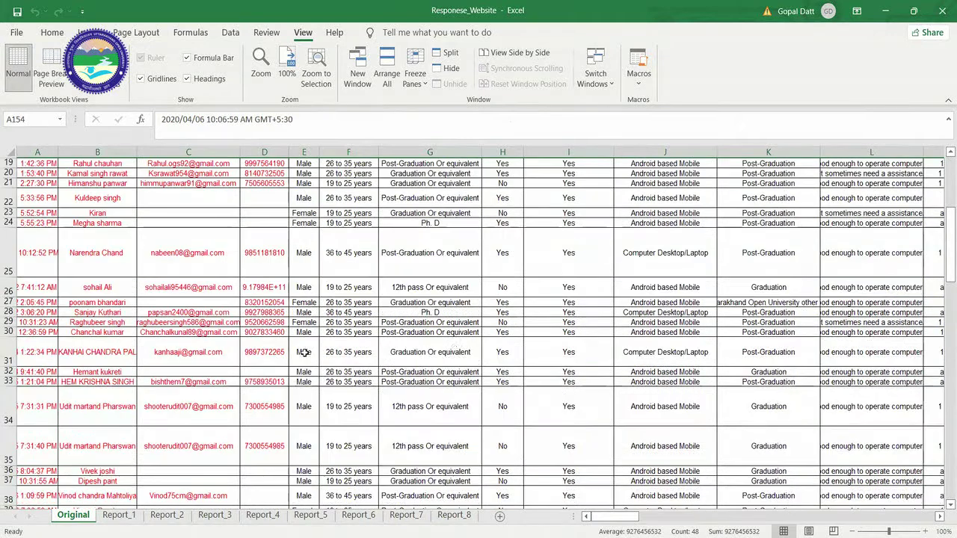
pyautogui.scroll(5, 455, 351)
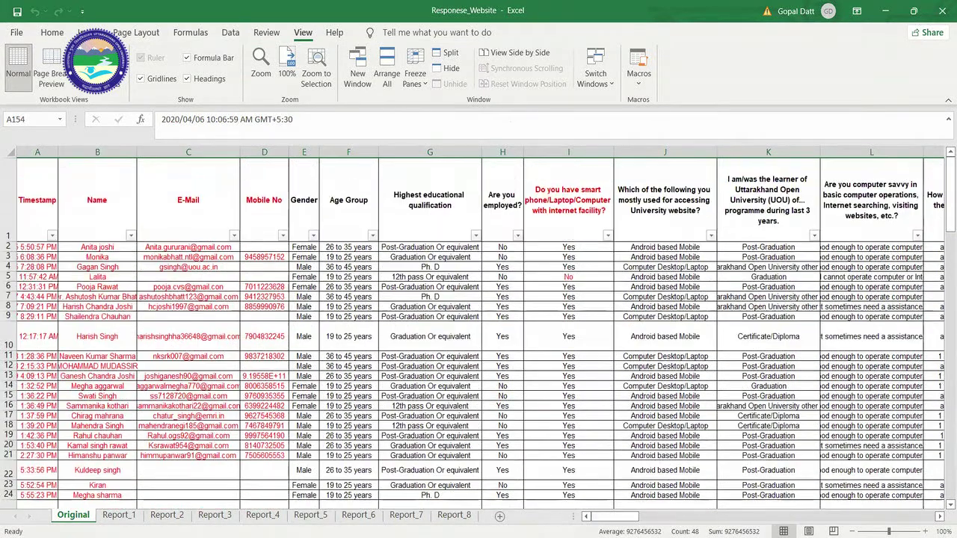
# Browse across the response columns, checking cell G143, then scroll back to the top.
pyautogui.moveTo(628, 520); pyautogui.dragTo(925, 516)
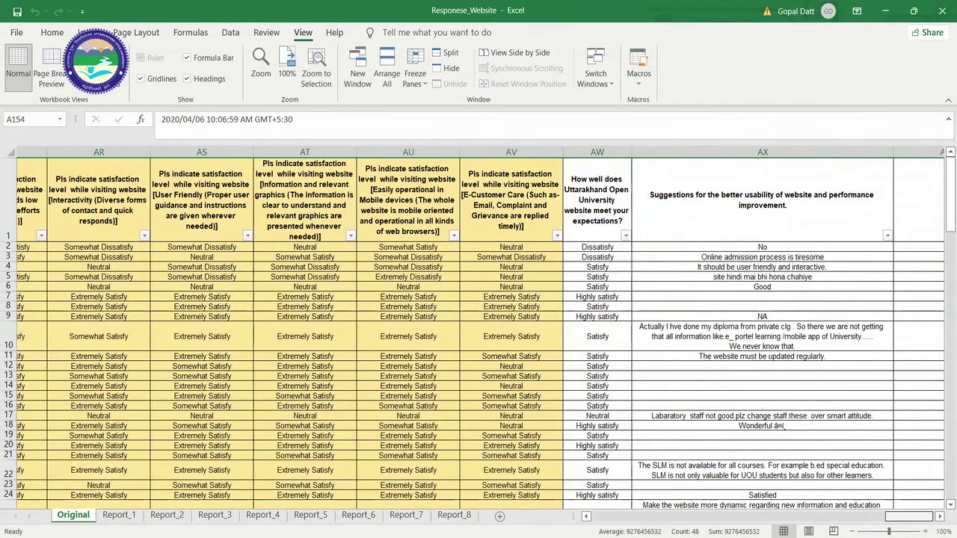
pyautogui.scroll(-3, 583, 377)
pyautogui.scroll(-6, 583, 376)
pyautogui.scroll(-6, 582, 376)
pyautogui.scroll(-6, 583, 377)
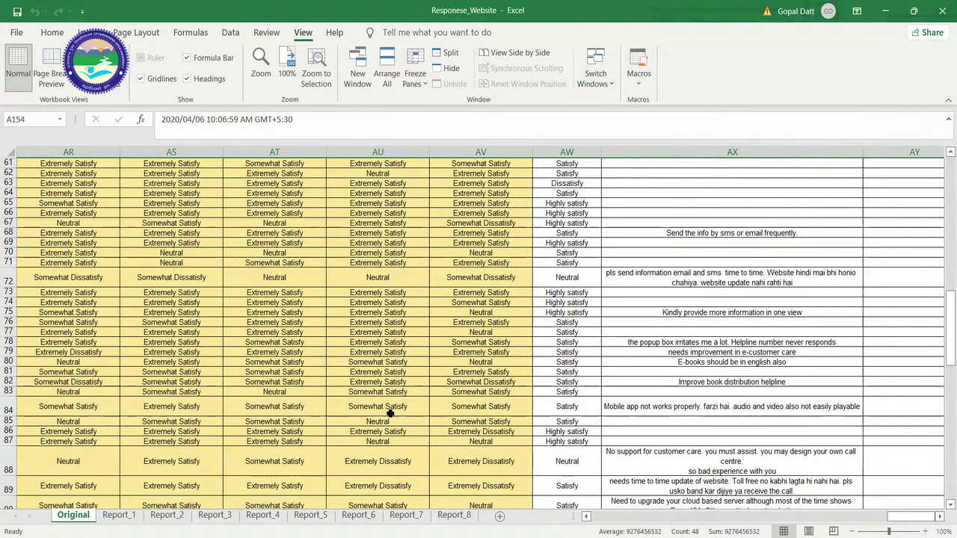
pyautogui.scroll(-1, 390, 412)
pyautogui.scroll(-3, 389, 412)
pyautogui.scroll(-8, 389, 412)
pyautogui.scroll(-6, 389, 412)
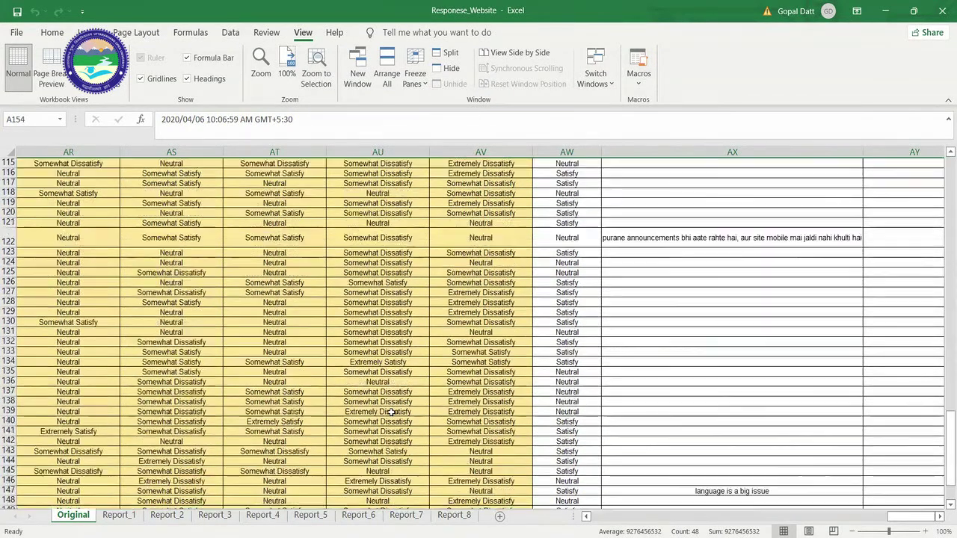
pyautogui.scroll(-6, 390, 412)
pyautogui.scroll(-4, 389, 413)
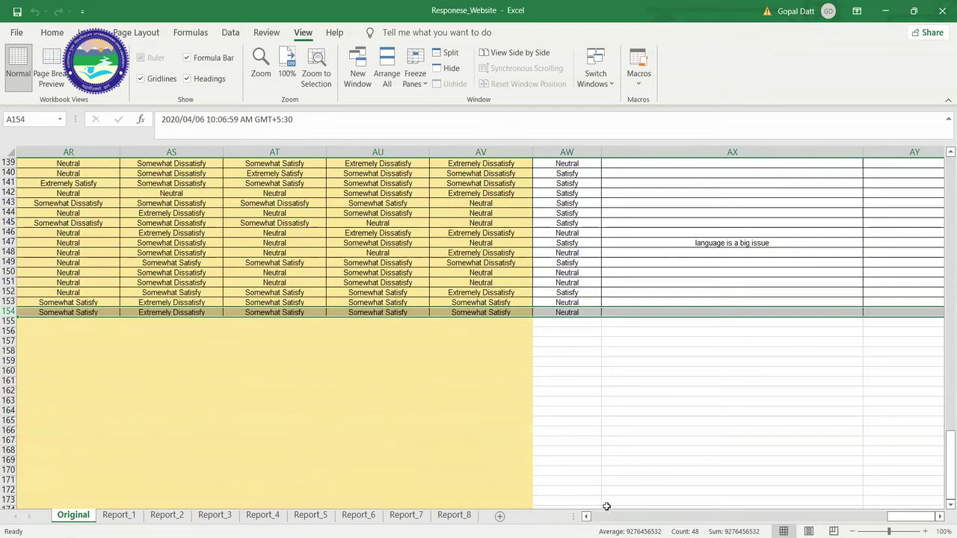
pyautogui.hscroll(-5, 619, 518)
pyautogui.hscroll(-5, 628, 518)
pyautogui.hscroll(-5, 642, 519)
pyautogui.hscroll(-5, 646, 519)
pyautogui.hscroll(-1, 646, 519)
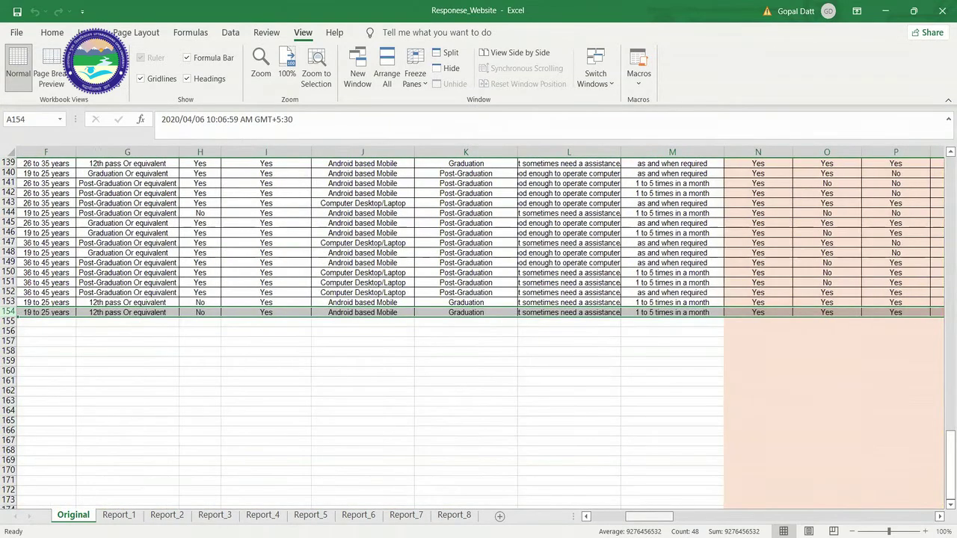
pyautogui.hscroll(-2, 646, 519)
pyautogui.scroll(4, 464, 329)
pyautogui.click(463, 328)
pyautogui.scroll(1, 463, 336)
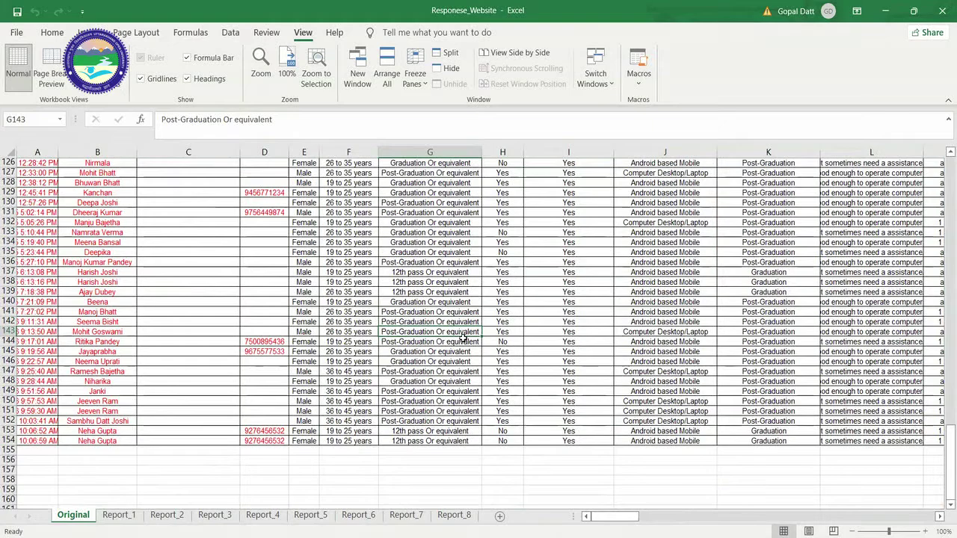
pyautogui.scroll(5, 464, 338)
pyautogui.scroll(4, 464, 338)
pyautogui.scroll(4, 463, 338)
pyautogui.scroll(4, 463, 339)
pyautogui.scroll(4, 463, 339)
pyautogui.scroll(3, 464, 339)
pyautogui.scroll(2, 463, 338)
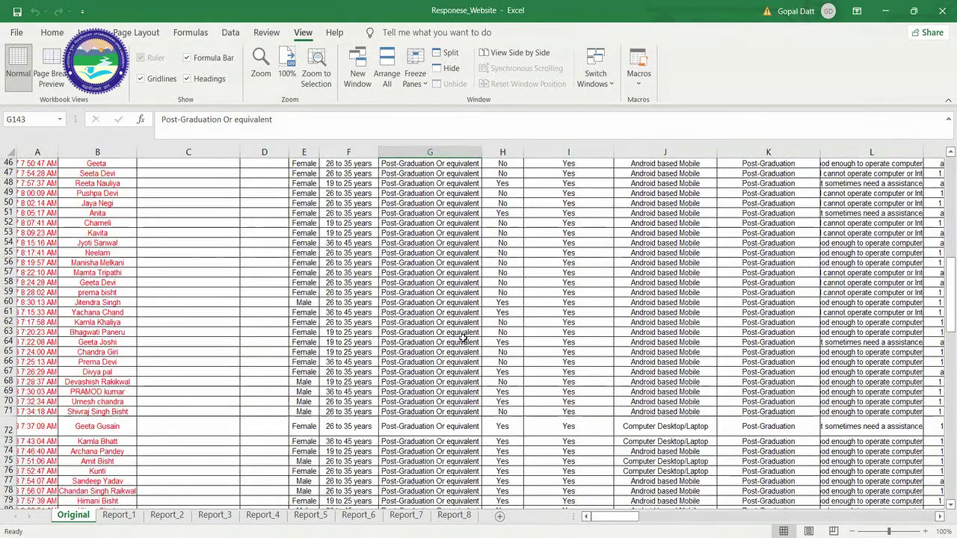
pyautogui.scroll(3, 463, 338)
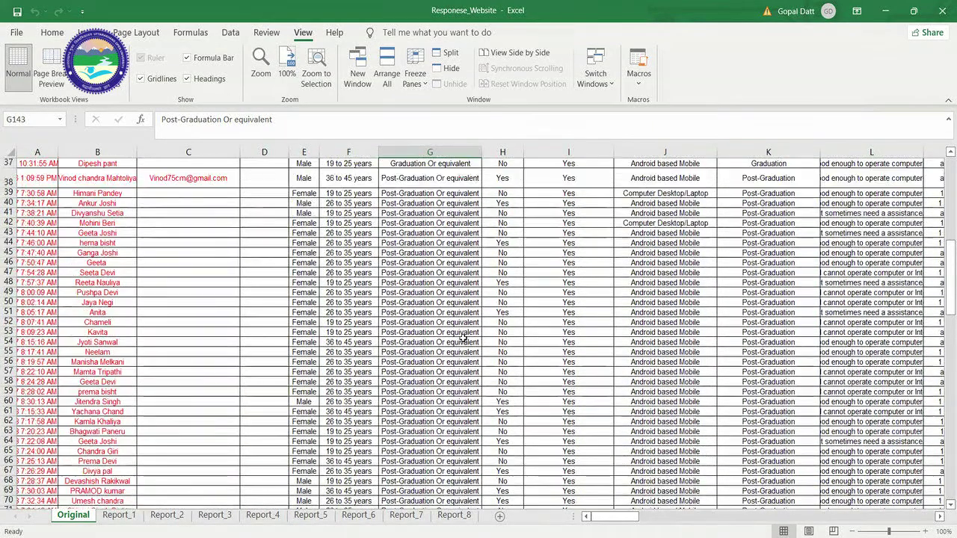
pyautogui.scroll(7, 464, 338)
pyautogui.scroll(2, 463, 338)
pyautogui.scroll(2, 464, 338)
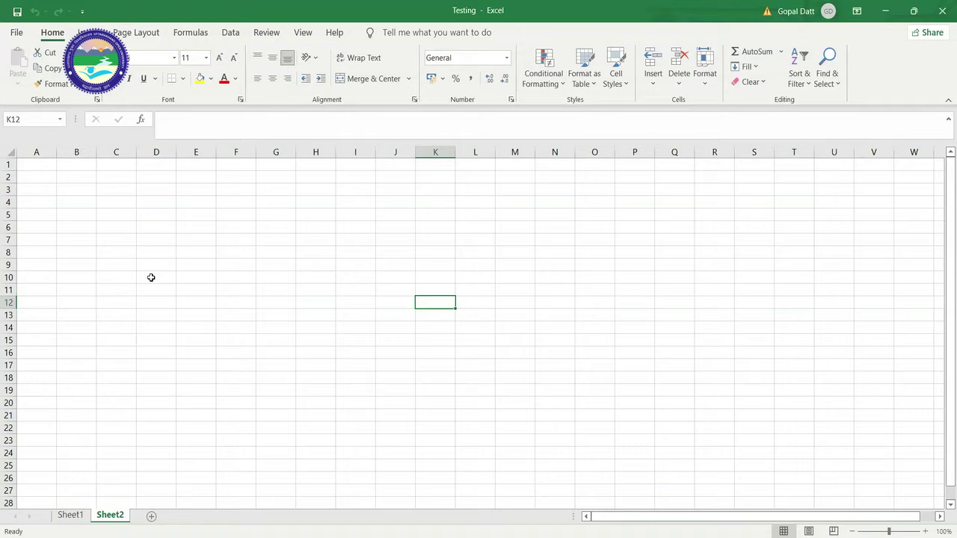
pyautogui.click(99, 203)
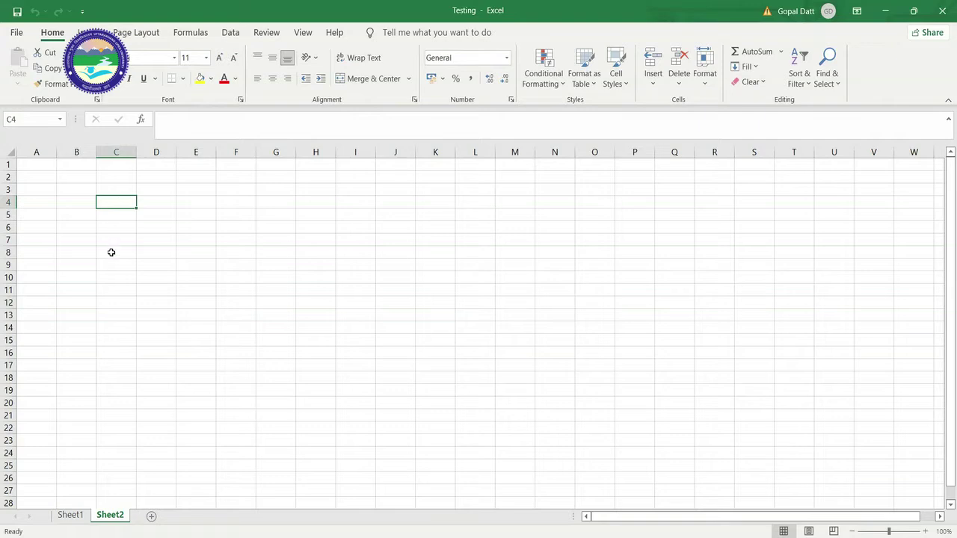
pyautogui.click(46, 152)
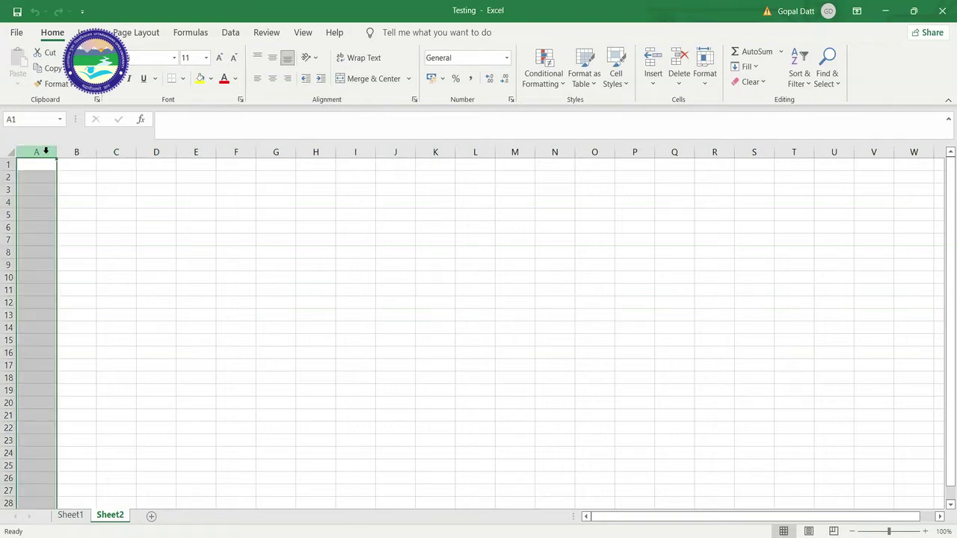
pyautogui.click(80, 151)
pyautogui.click(117, 151)
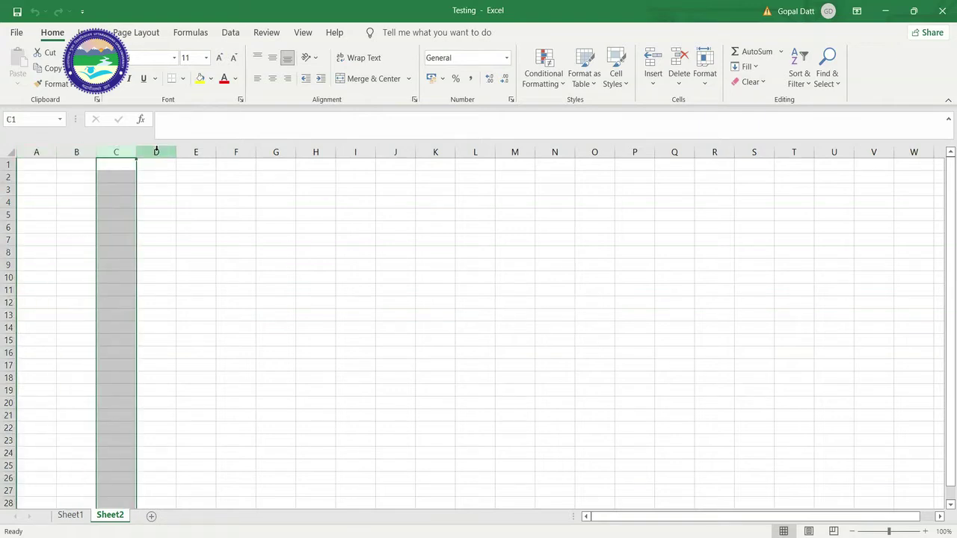
pyautogui.click(8, 164)
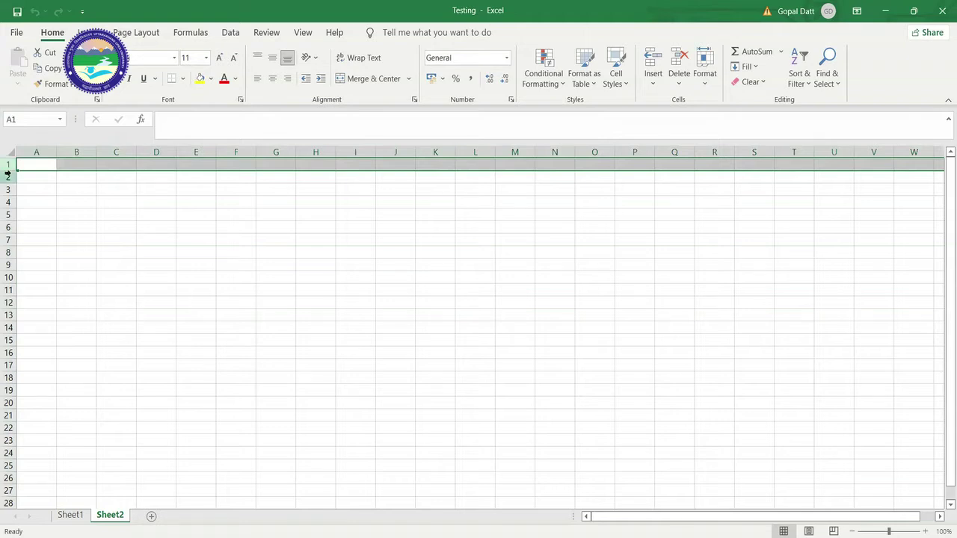
pyautogui.click(7, 226)
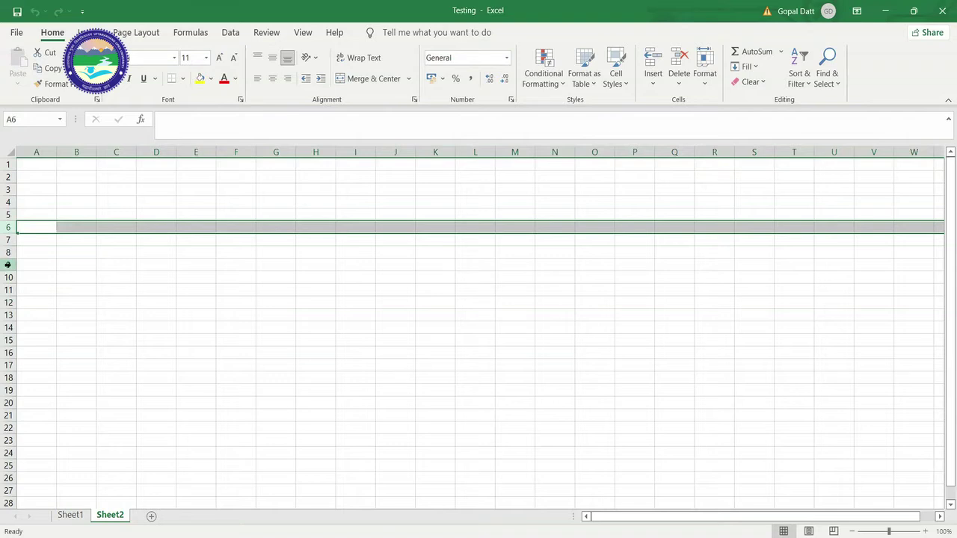
pyautogui.click(8, 264)
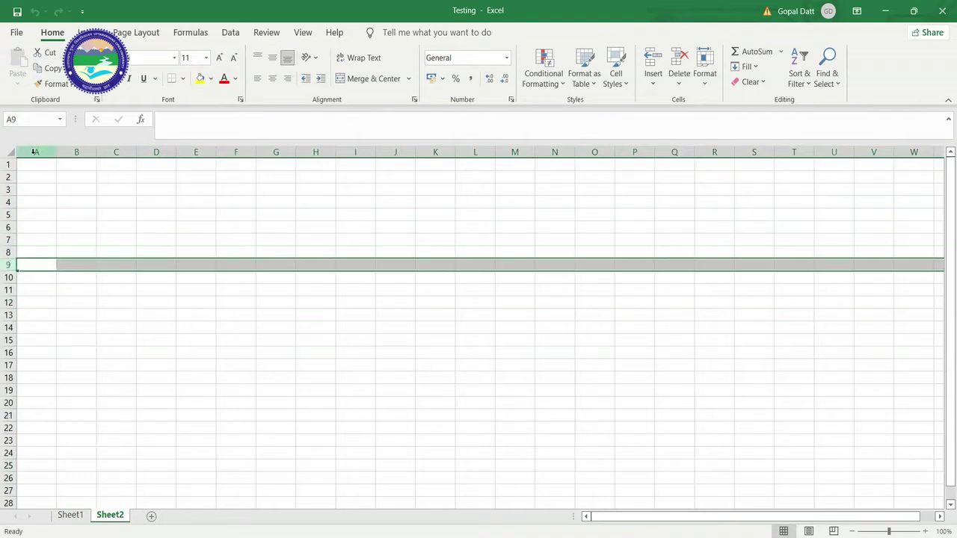
pyautogui.click(36, 151)
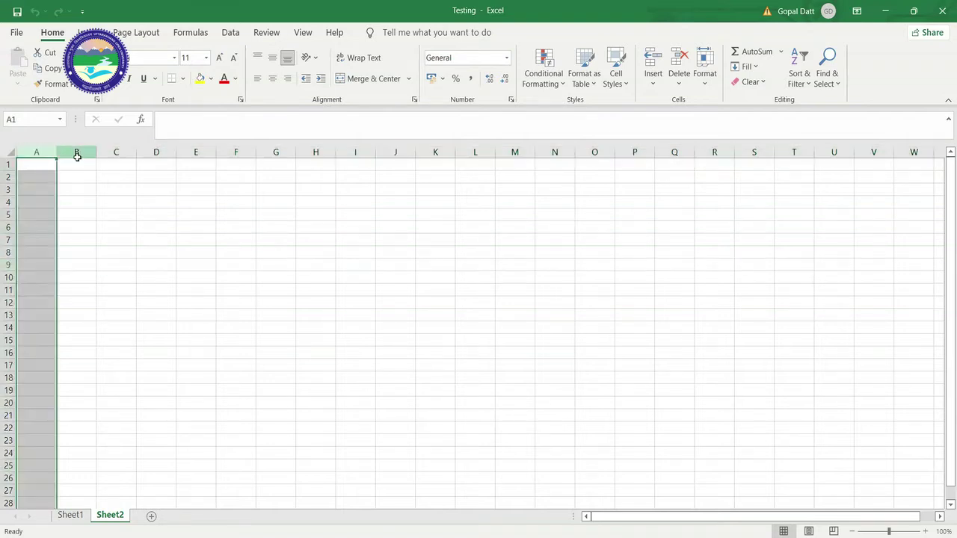
pyautogui.click(78, 151)
pyautogui.click(123, 151)
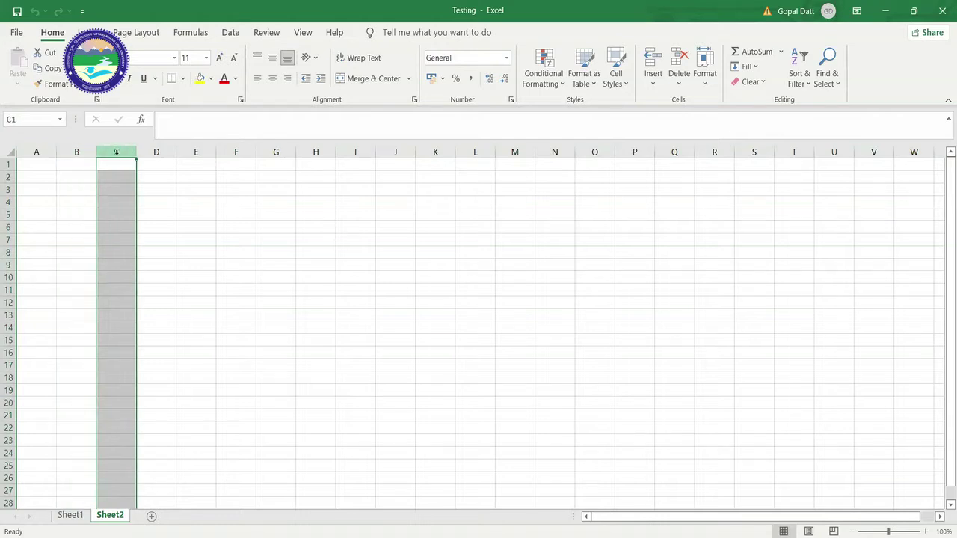
pyautogui.click(196, 152)
pyautogui.click(233, 151)
pyautogui.click(284, 152)
pyautogui.click(326, 152)
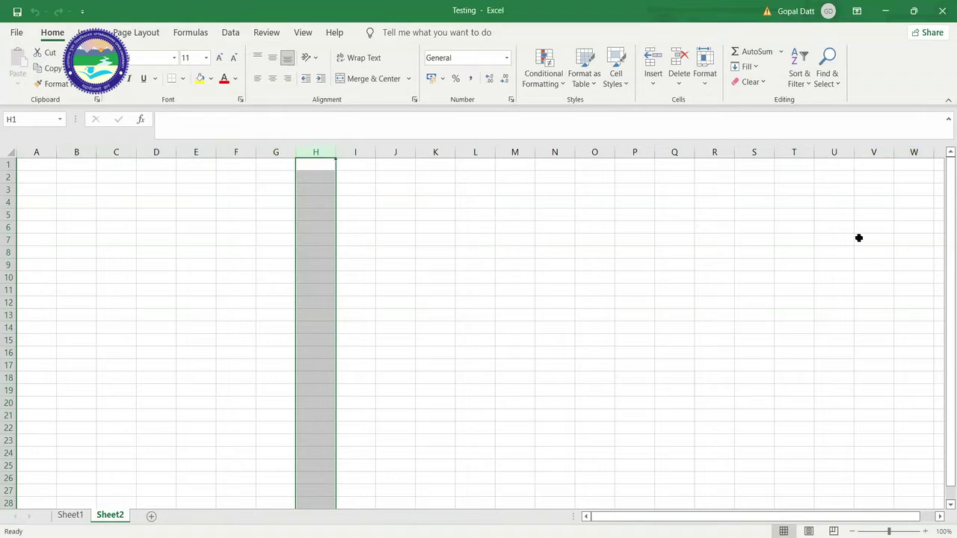
pyautogui.click(914, 201)
pyautogui.press('Right')
pyautogui.press('Right')
pyautogui.press('Right')
pyautogui.press('Right')
pyautogui.press('Right')
pyautogui.press('Right')
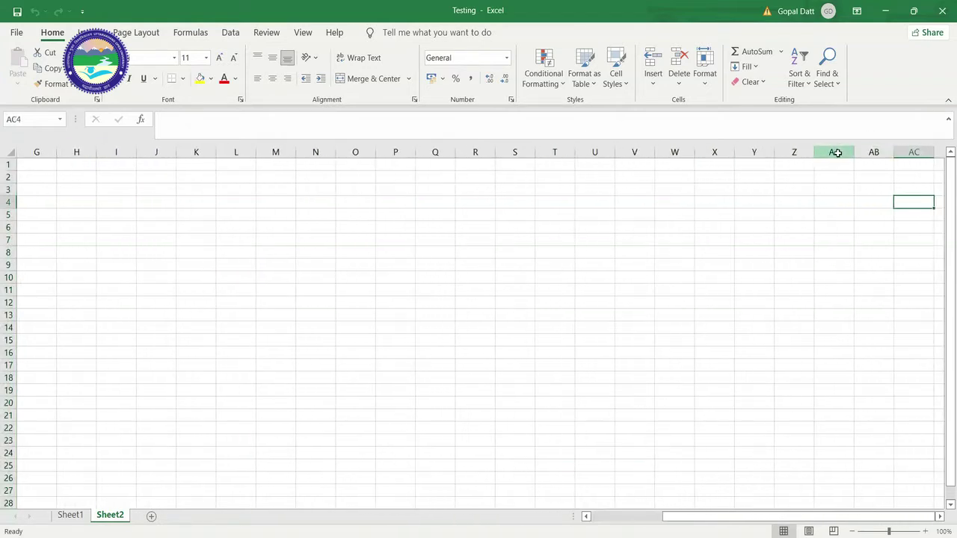
pyautogui.click(835, 152)
pyautogui.click(872, 153)
pyautogui.click(913, 153)
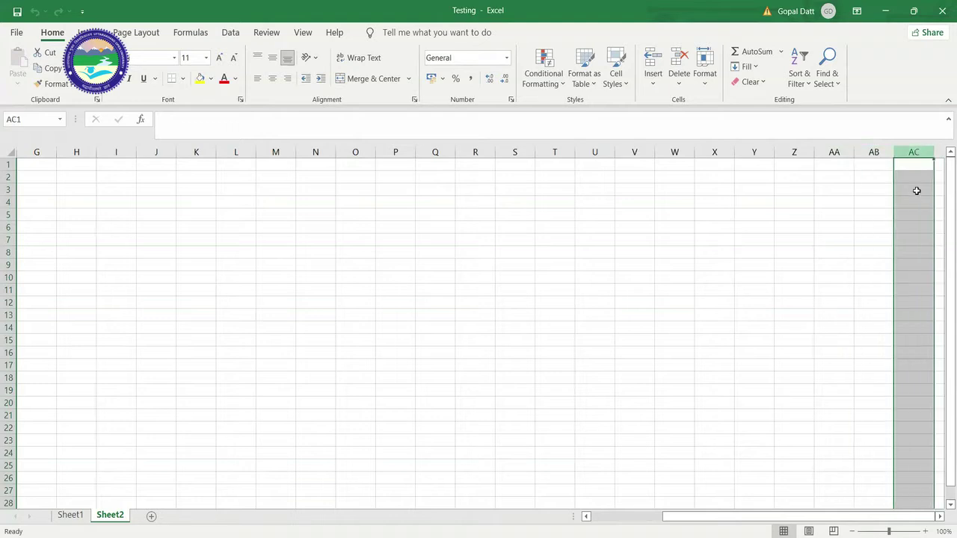
pyautogui.press('Right')
pyautogui.press('Right')
pyautogui.press('Right')
pyautogui.press('Right')
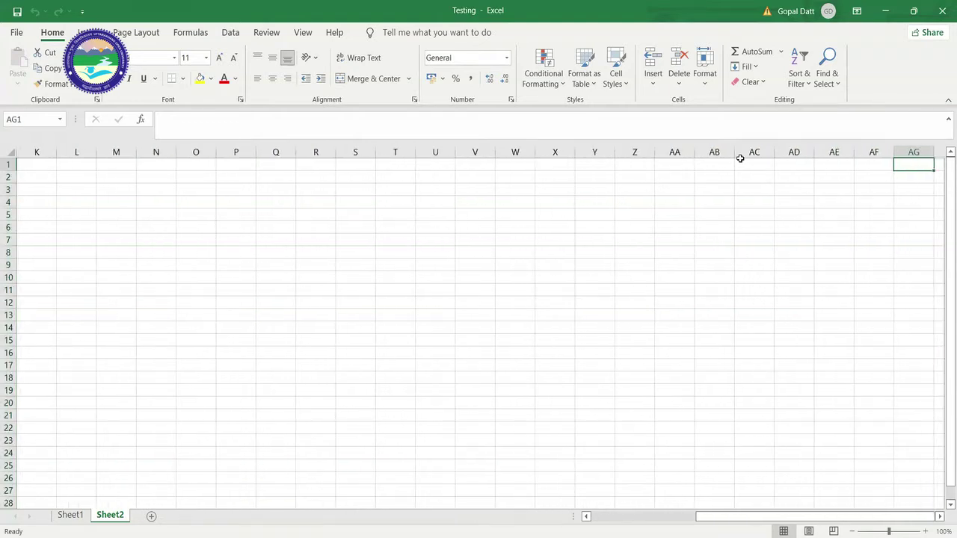
pyautogui.click(31, 120)
pyautogui.press('Right')
pyautogui.click(77, 215)
pyautogui.click(408, 279)
pyautogui.click(418, 376)
pyautogui.click(27, 118)
pyautogui.click(226, 388)
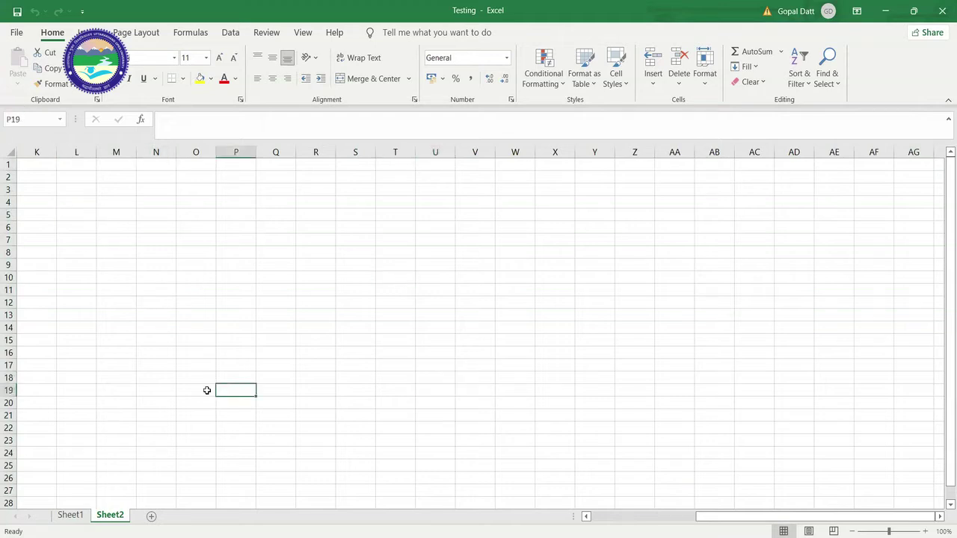
pyautogui.click(392, 152)
pyautogui.click(405, 273)
pyautogui.click(393, 152)
pyautogui.click(390, 313)
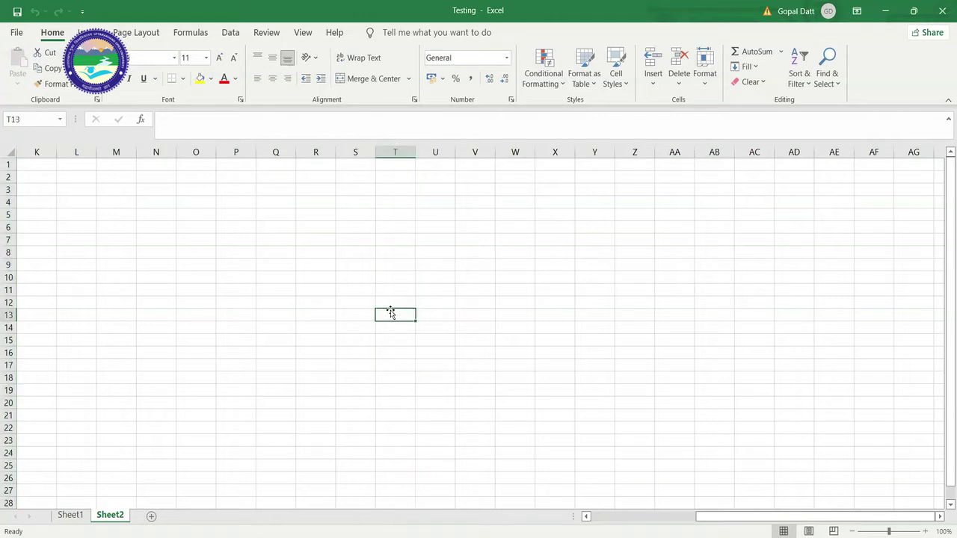
pyautogui.click(25, 122)
pyautogui.click(304, 219)
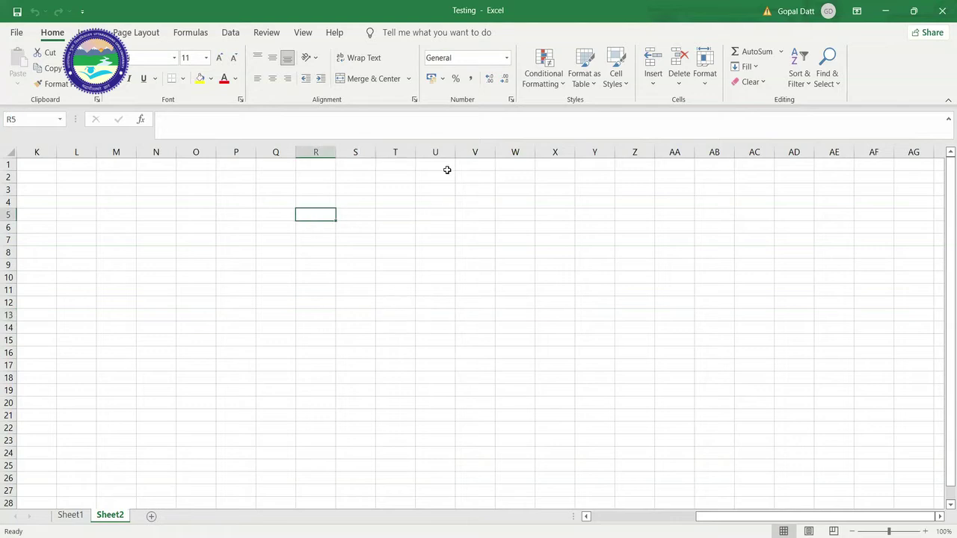
pyautogui.click(6, 120)
pyautogui.press('BackSpace')
pyautogui.write('V2')
pyautogui.press('Return')
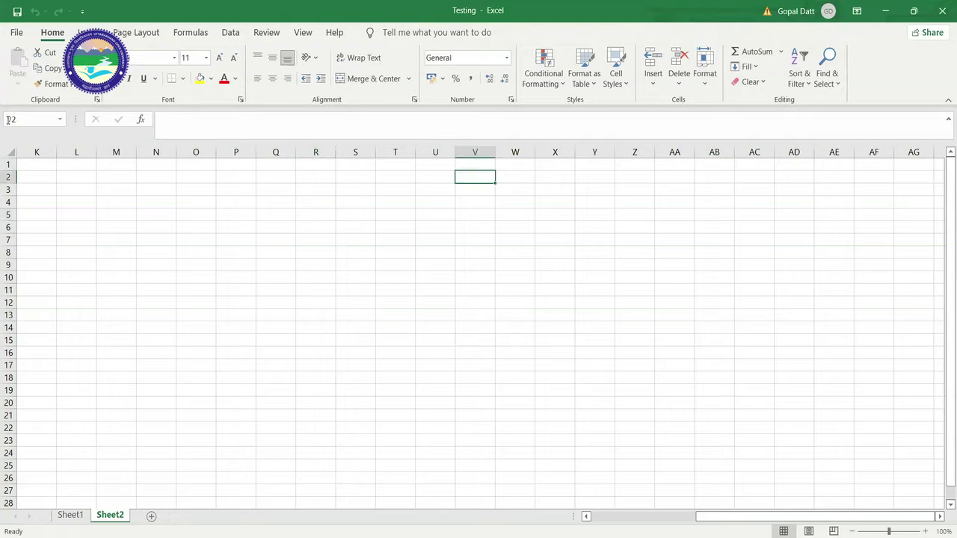
pyautogui.click(476, 152)
pyautogui.click(478, 187)
pyautogui.click(482, 239)
pyautogui.click(486, 322)
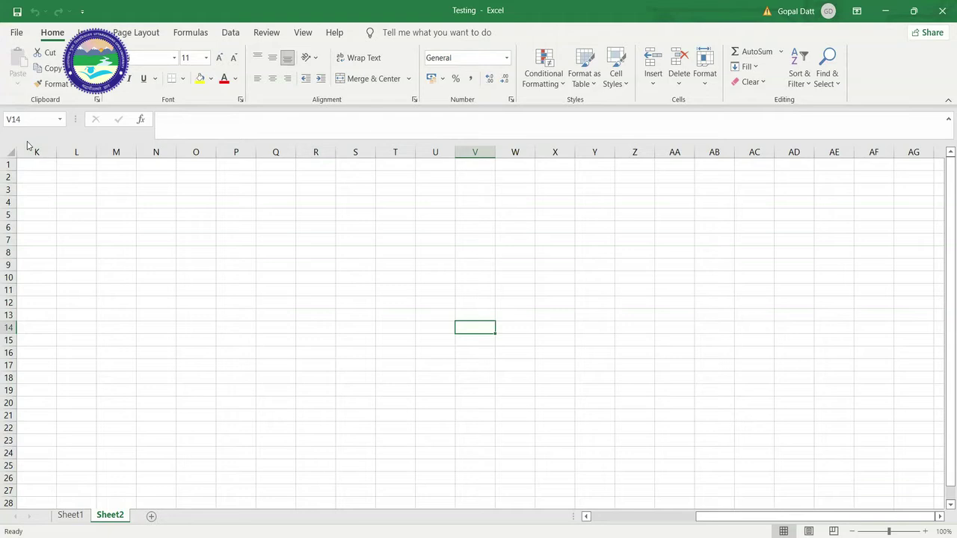
pyautogui.click(160, 125)
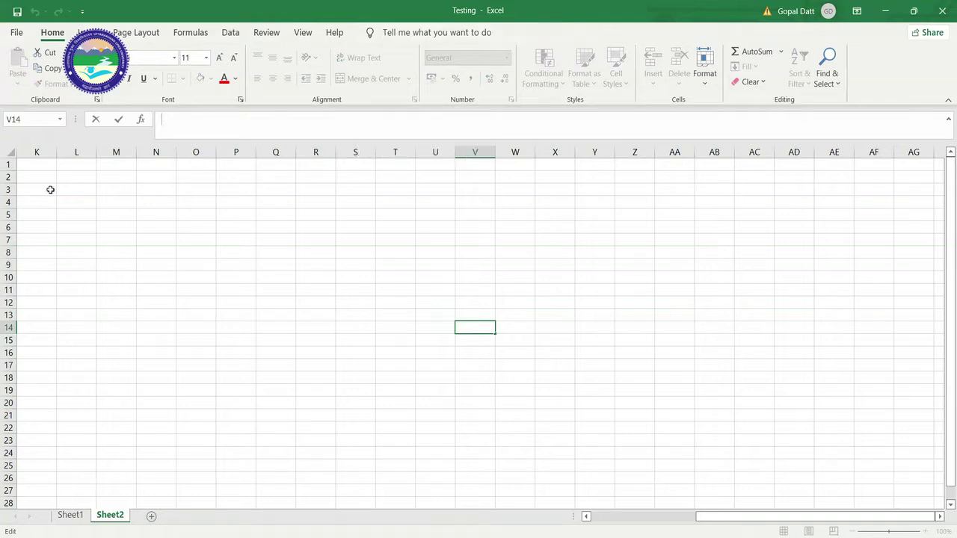
pyautogui.click(39, 152)
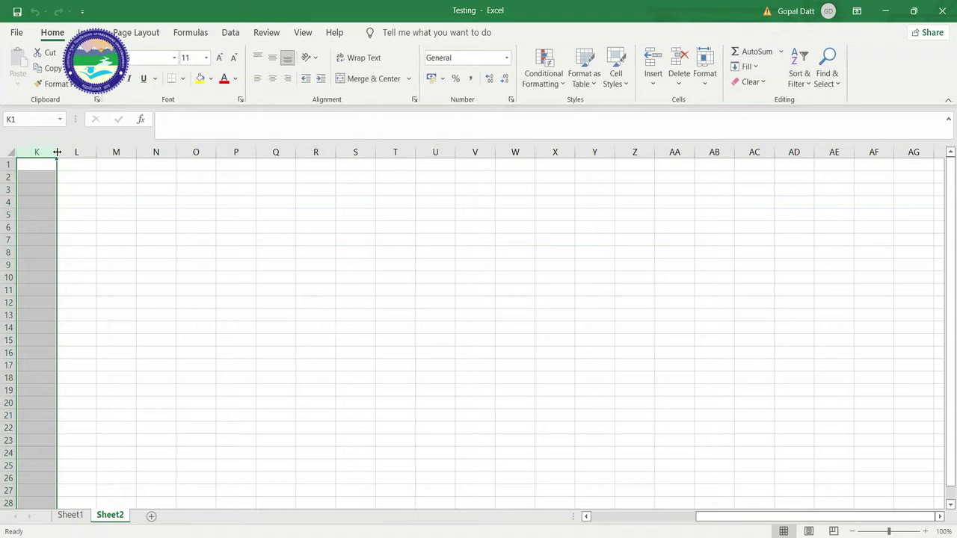
# Set column K's width on Sheet2 to 13.78 characters (131 pixels).
pyautogui.moveTo(57, 151); pyautogui.dragTo(80, 152)
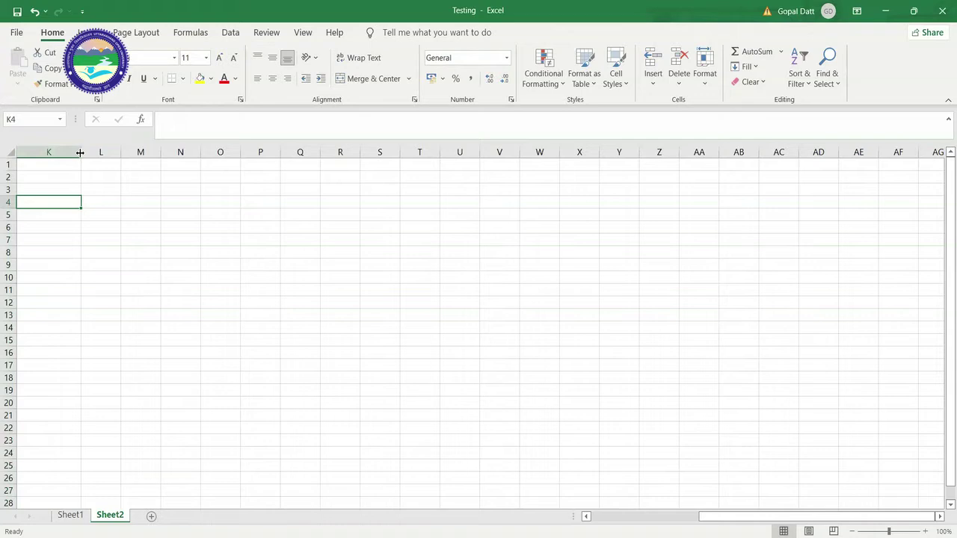
pyautogui.moveTo(80, 152); pyautogui.dragTo(81, 161)
pyautogui.click(102, 264)
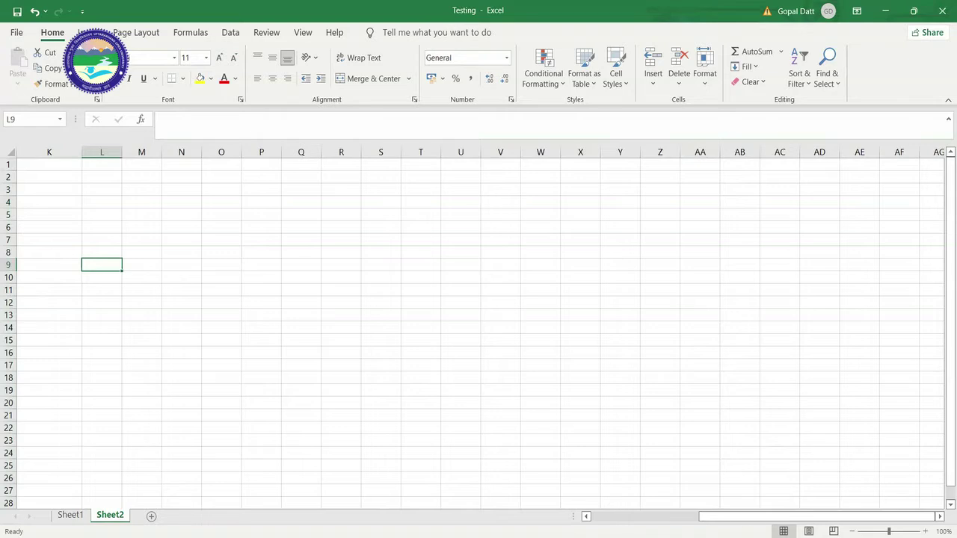
pyautogui.click(652, 517)
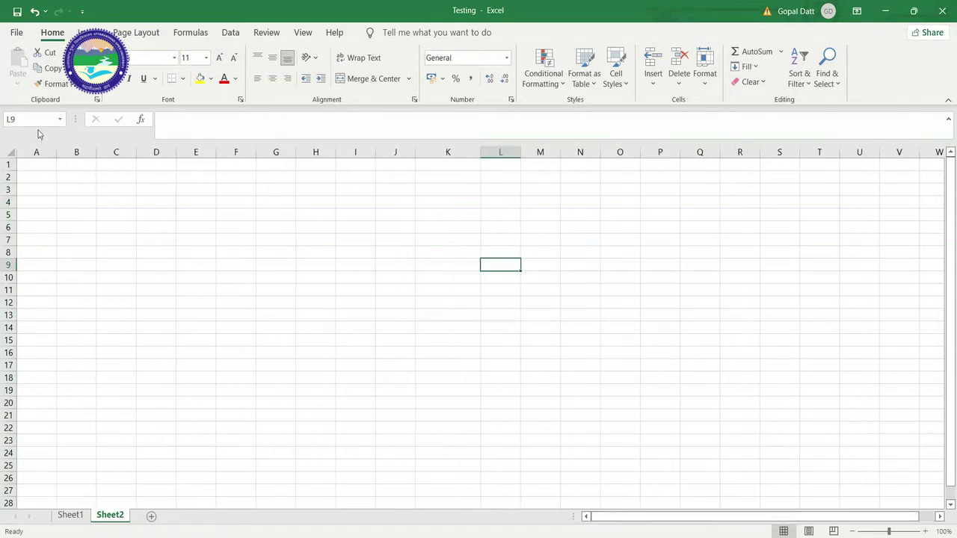
pyautogui.click(37, 151)
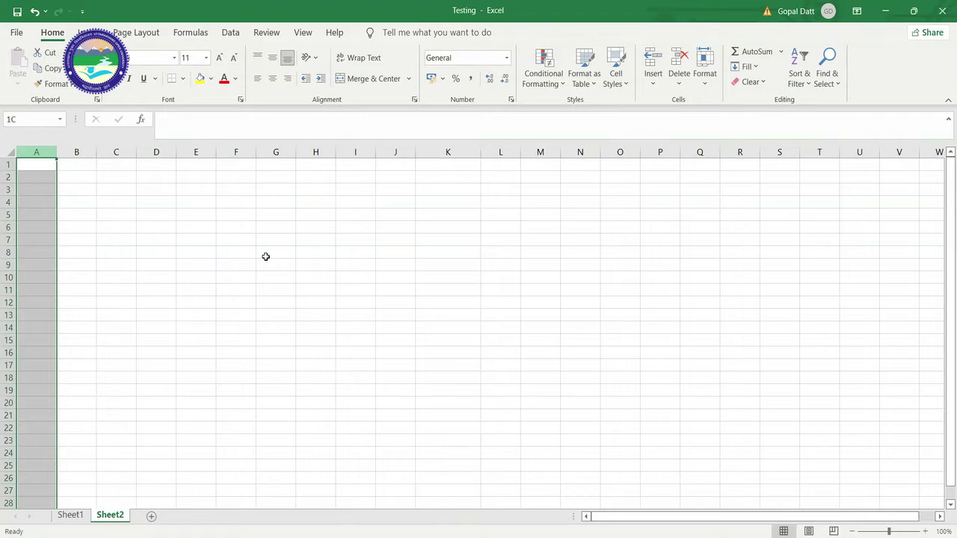
# Select columns A:H and set their Column Width to 13.
pyautogui.hotkey('shift', 'Right')
pyautogui.hotkey('shift', 'Right')
pyautogui.hotkey('shift', 'Right')
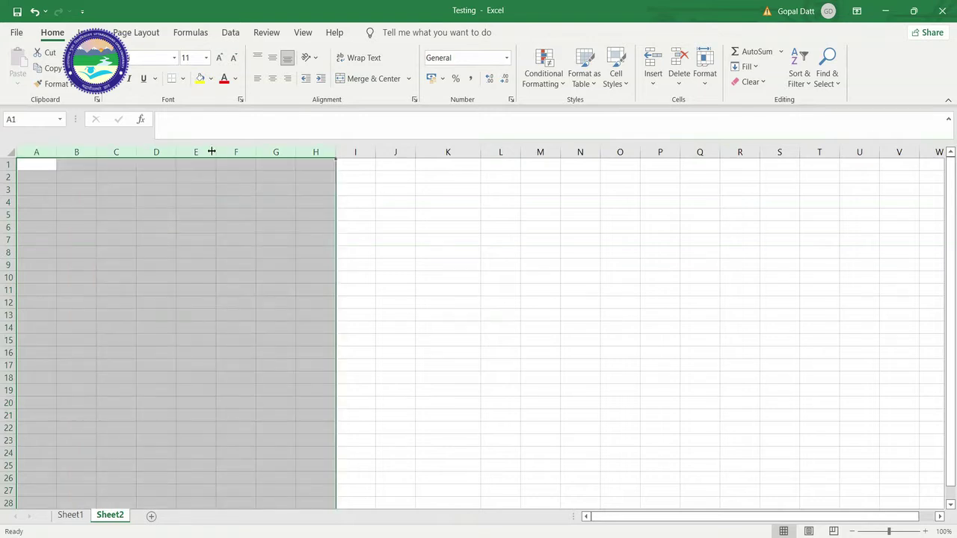
pyautogui.moveTo(216, 150); pyautogui.dragTo(223, 207)
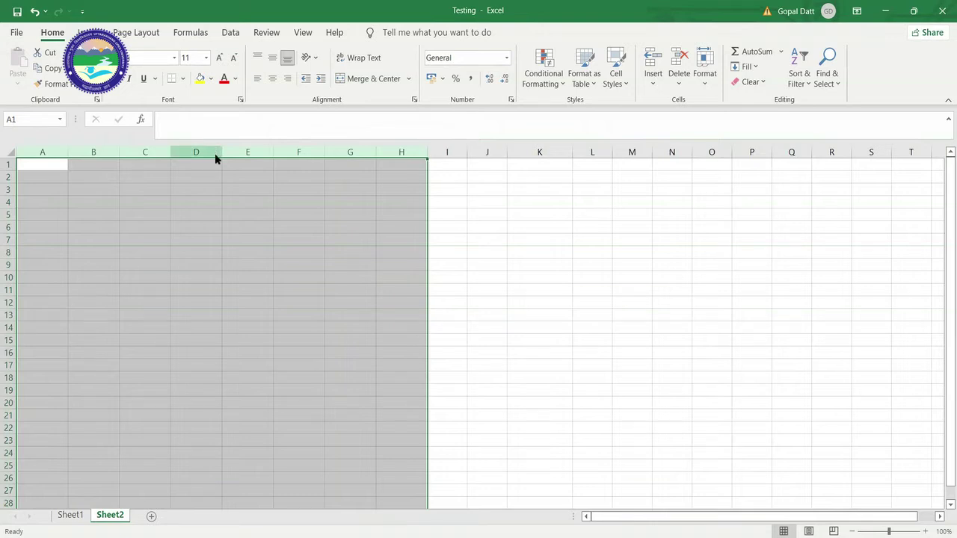
pyautogui.rightClick(215, 155)
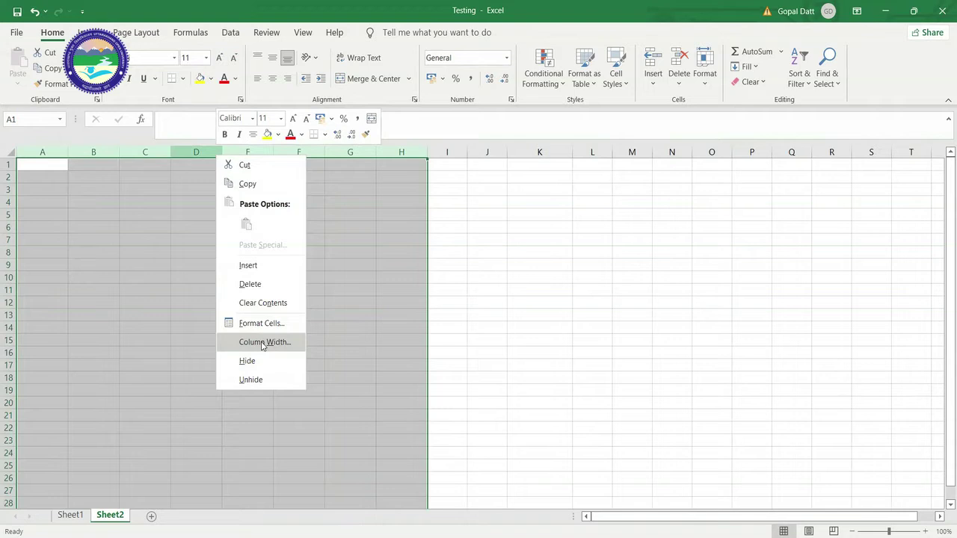
pyautogui.click(263, 344)
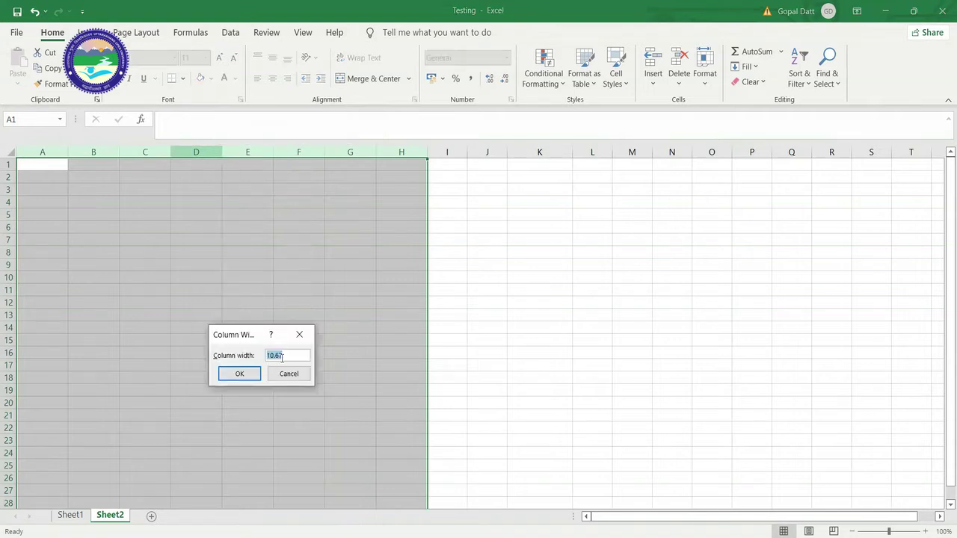
pyautogui.write('13')
pyautogui.press('Return')
# Start the table header by entering Name in cell A2.
pyautogui.click(284, 359)
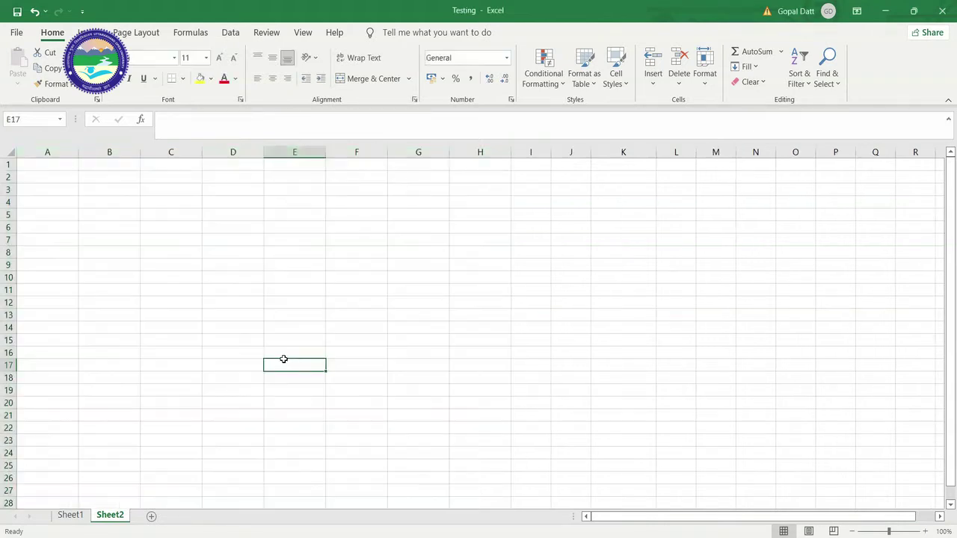
pyautogui.click(225, 280)
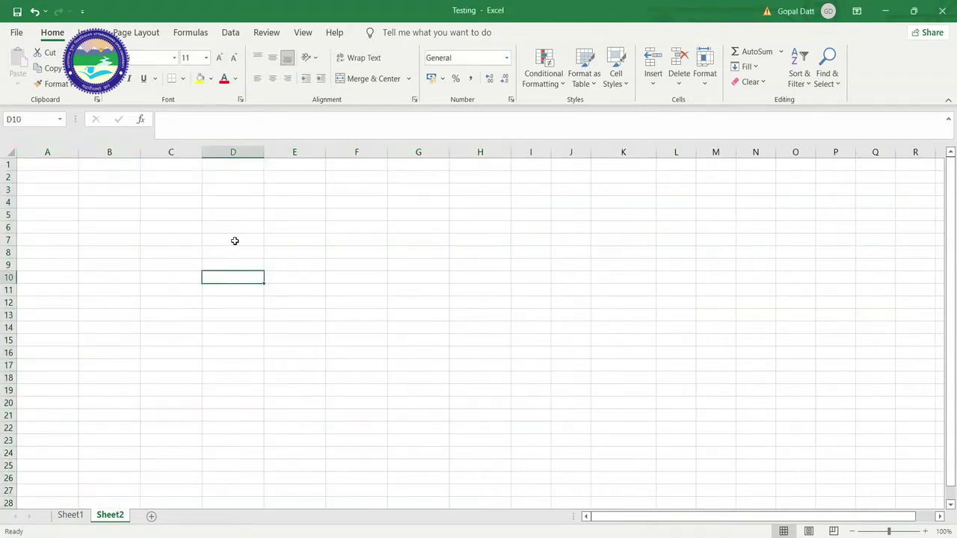
pyautogui.moveTo(119, 193); pyautogui.dragTo(337, 327)
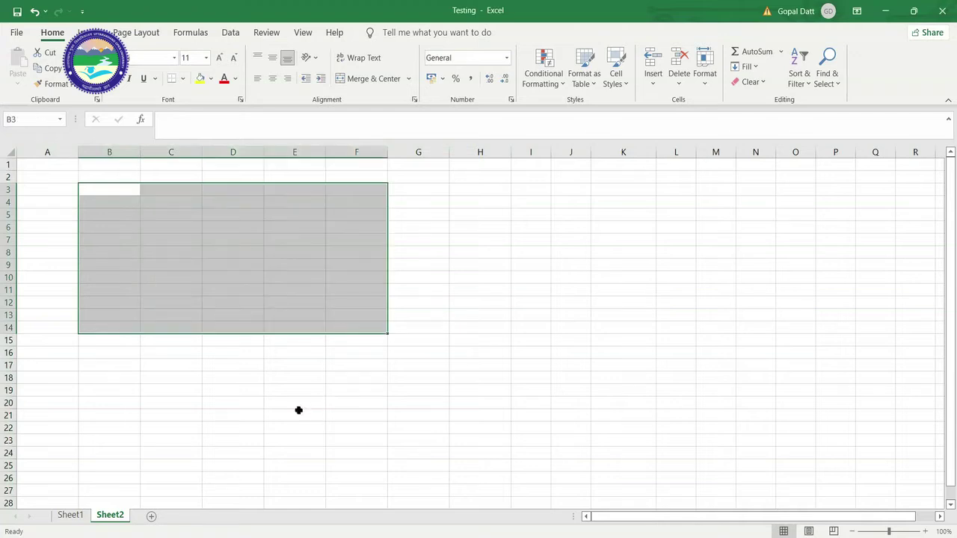
pyautogui.click(96, 236)
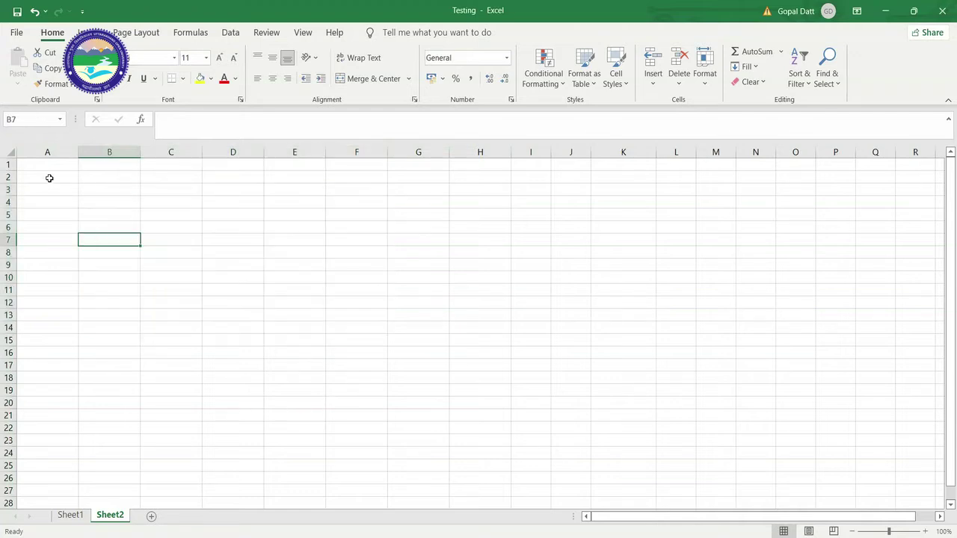
pyautogui.click(49, 178)
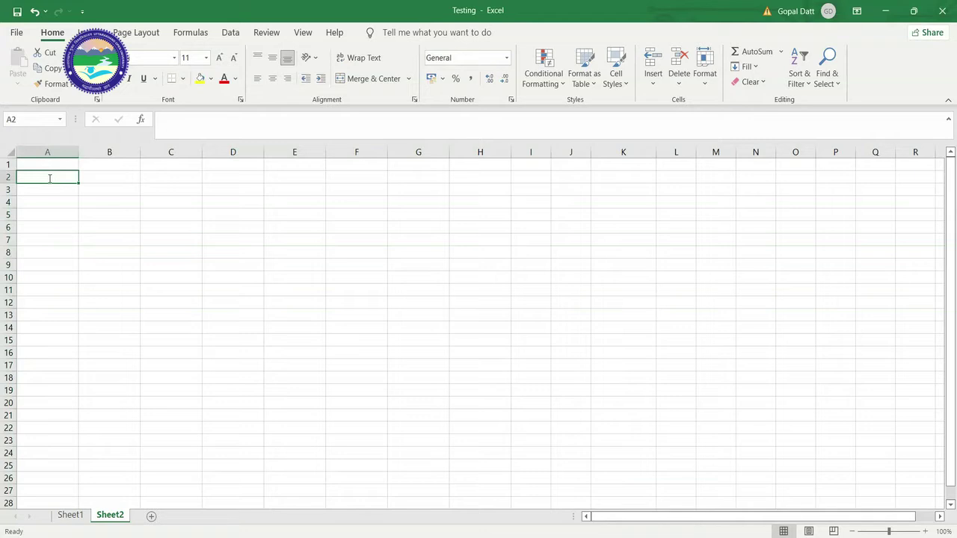
pyautogui.write('Name')
pyautogui.press('Tab')
# Add the headers Class, Mobile, City and State across B2:E2.
pyautogui.write('Class')
pyautogui.press('Tab')
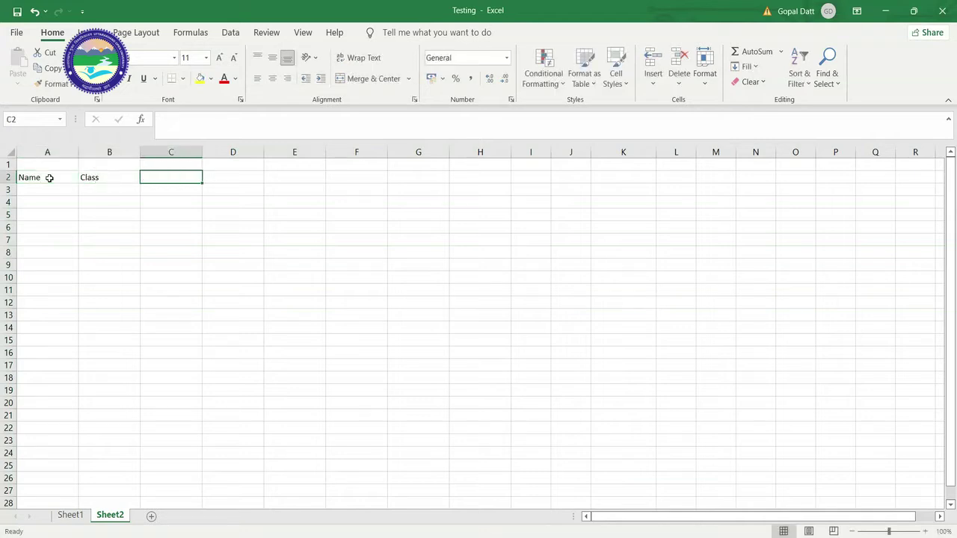
pyautogui.write('Mo')
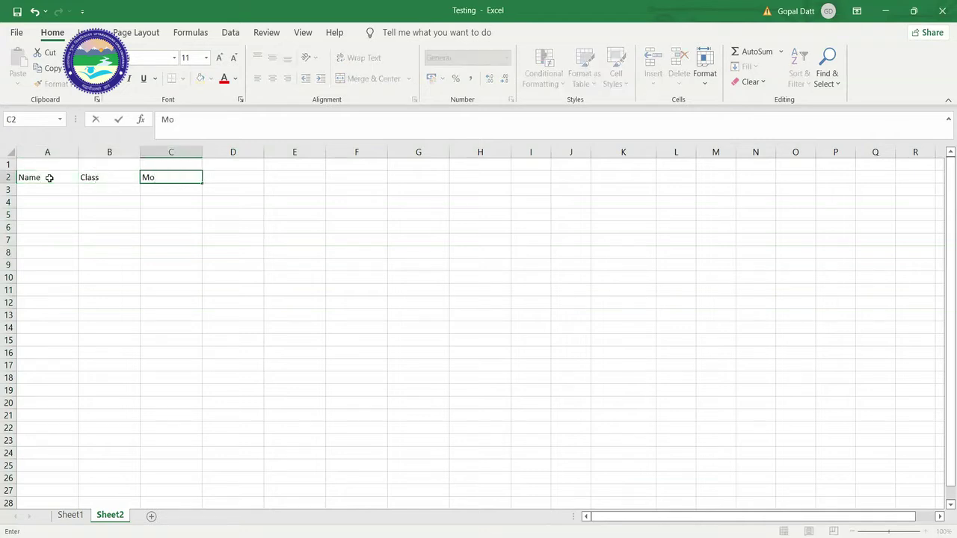
pyautogui.write('bile')
pyautogui.press('Tab')
pyautogui.write('City')
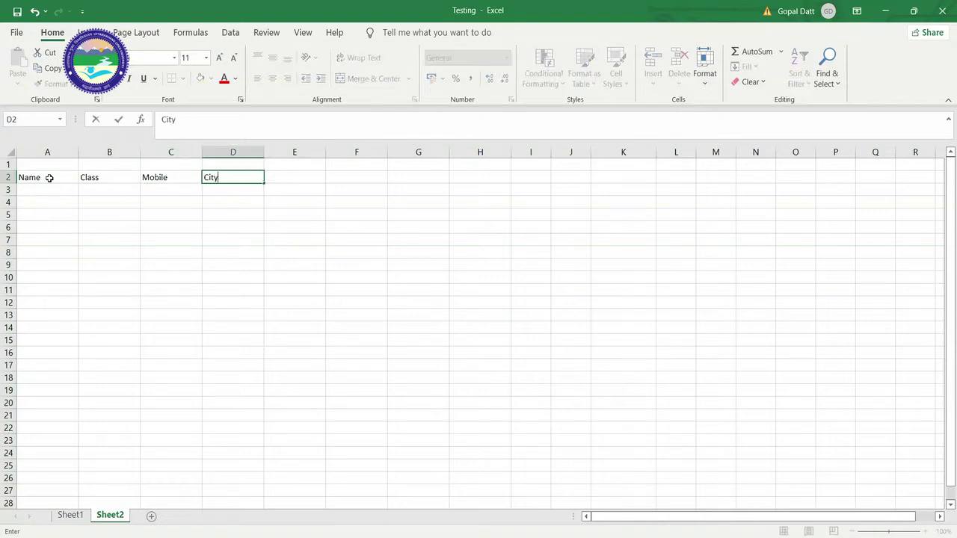
pyautogui.press('Tab')
pyautogui.write('State')
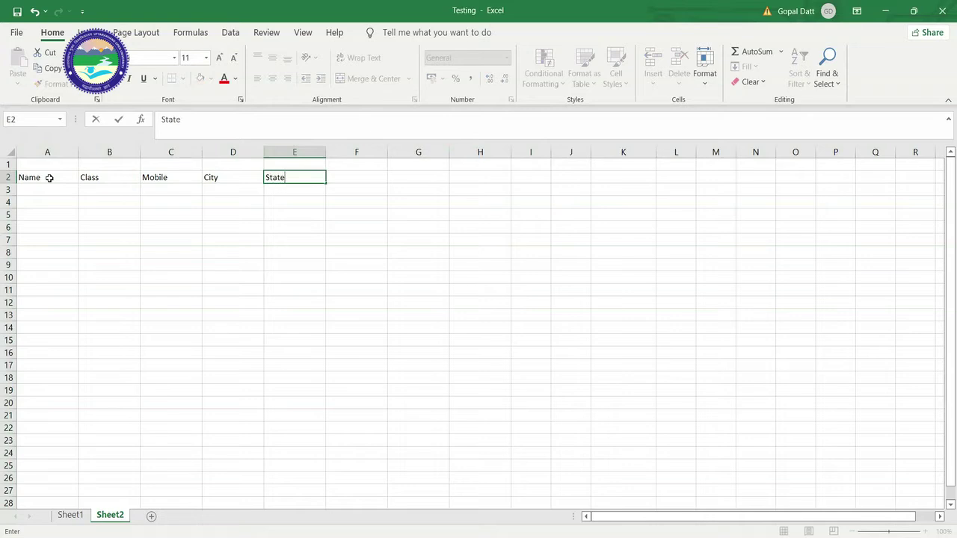
pyautogui.press('Tab')
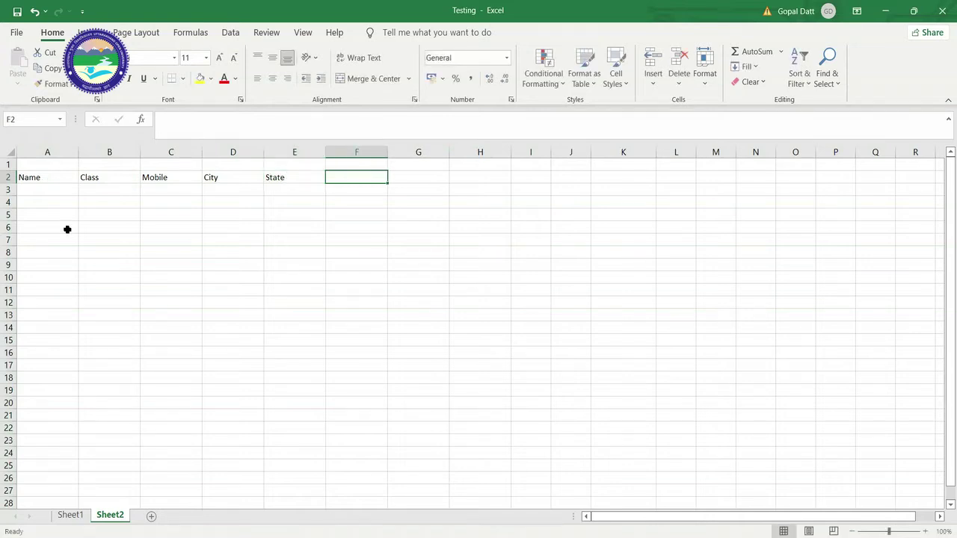
# Fill row 3 with the student's name, class MCA, a mobile number and city Bhopal.
pyautogui.click(48, 191)
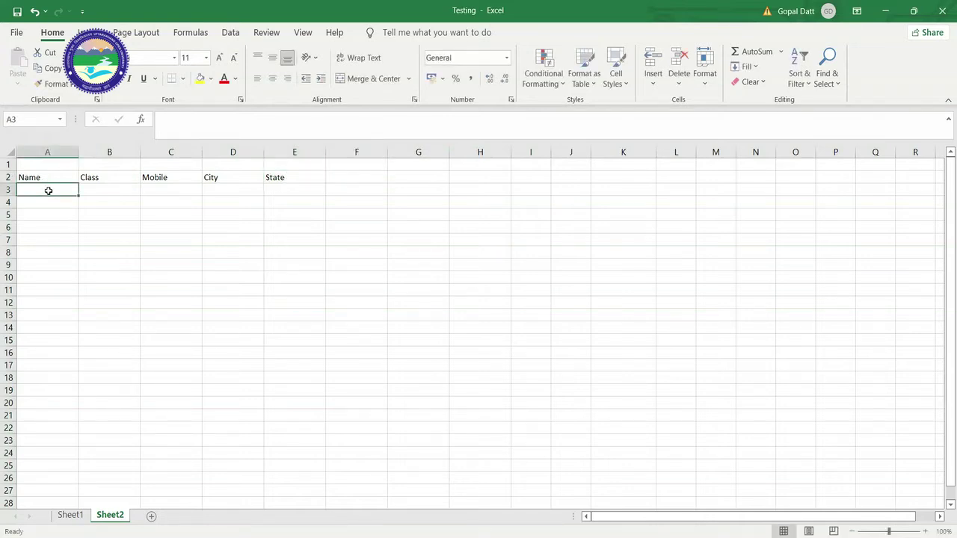
pyautogui.write('Deepak')
pyautogui.press('Tab')
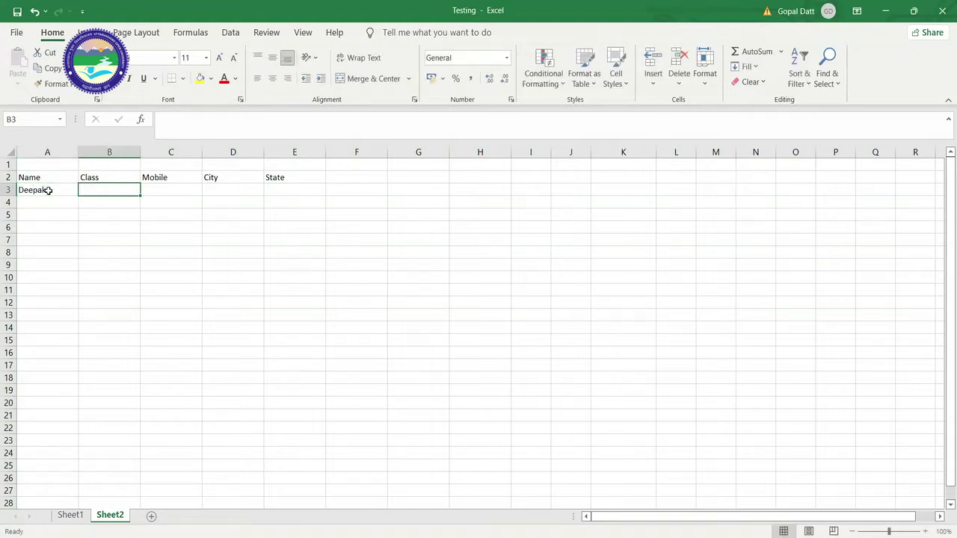
pyautogui.write('MCA')
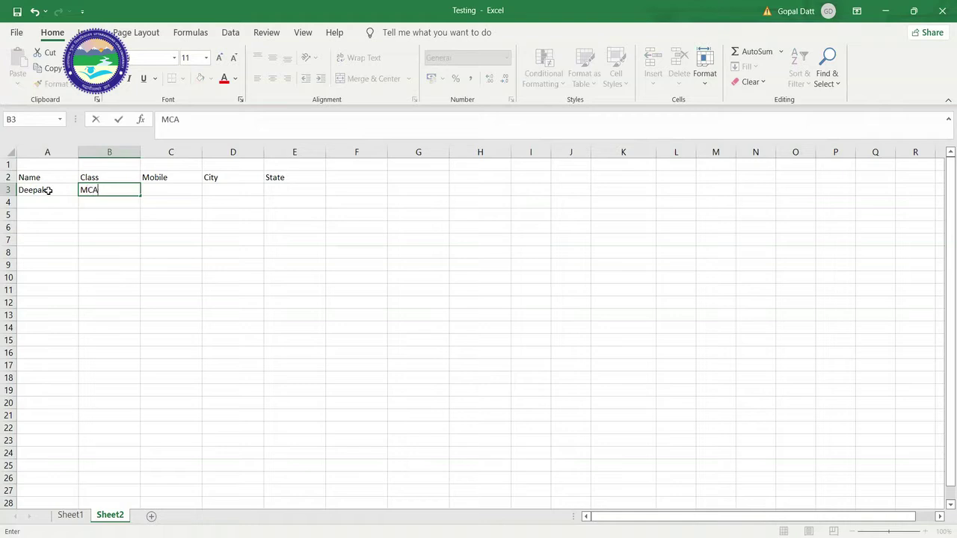
pyautogui.press('Tab')
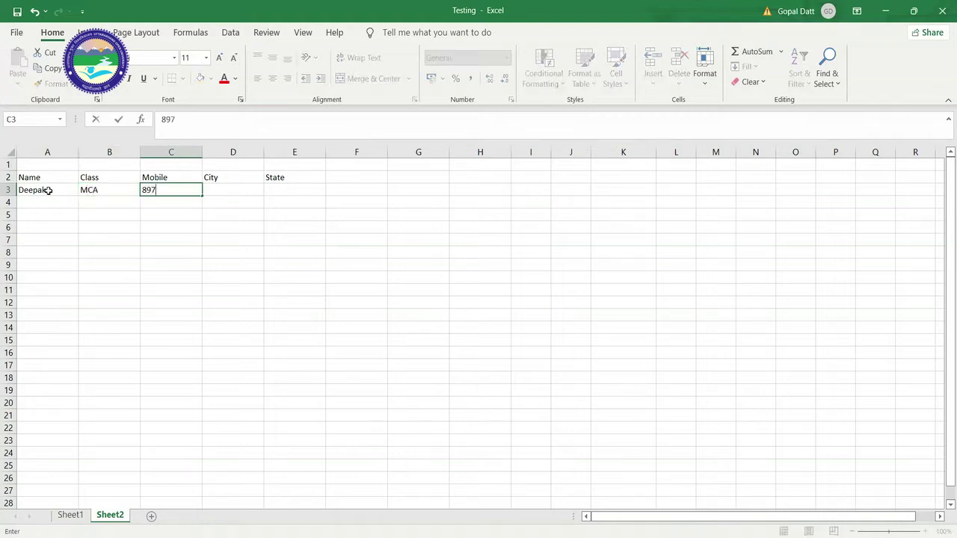
pyautogui.press('Tab')
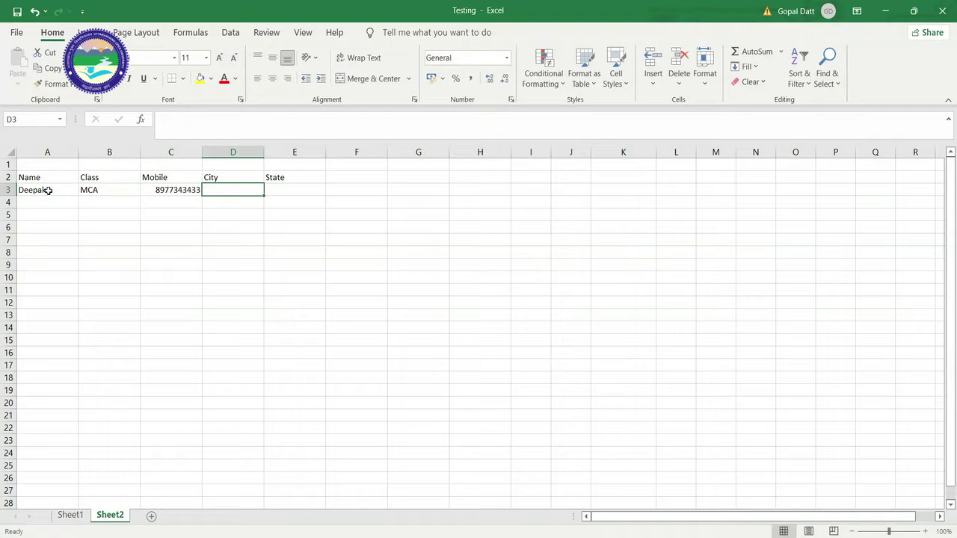
pyautogui.write('Bhopal')
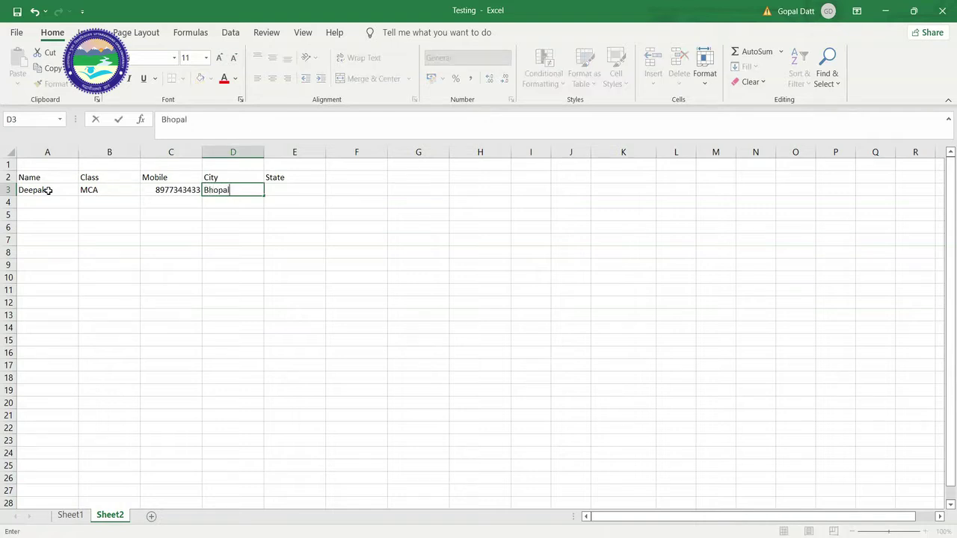
pyautogui.press('Tab')
# Enter state MP in E3 and copy the A3:E3 record.
pyautogui.write('MP')
pyautogui.click(112, 253)
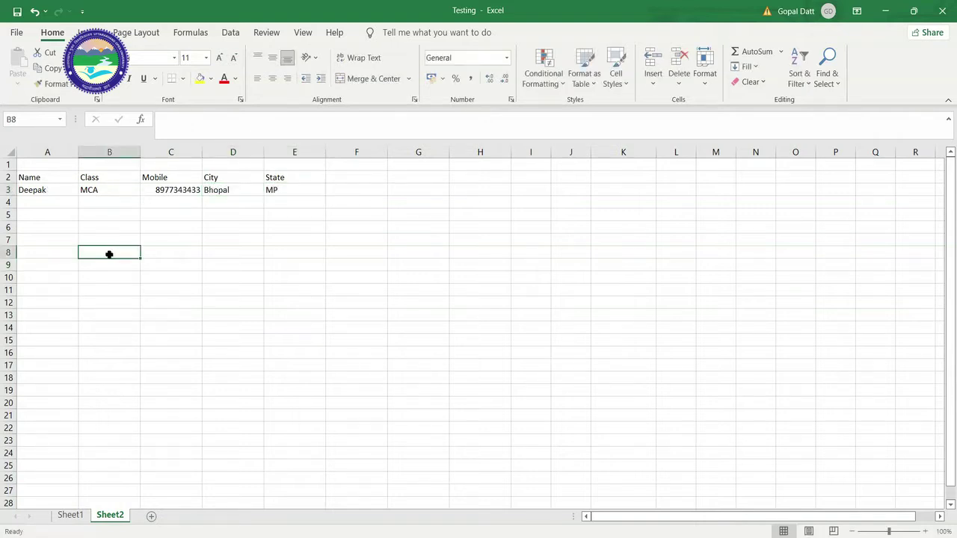
pyautogui.moveTo(41, 192); pyautogui.dragTo(266, 190)
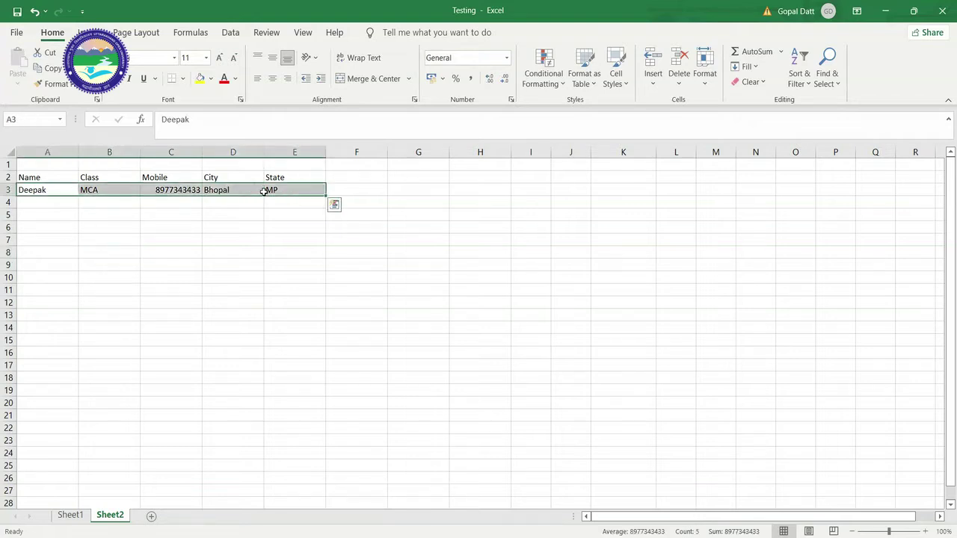
pyautogui.click(294, 290)
pyautogui.moveTo(55, 188); pyautogui.dragTo(277, 189)
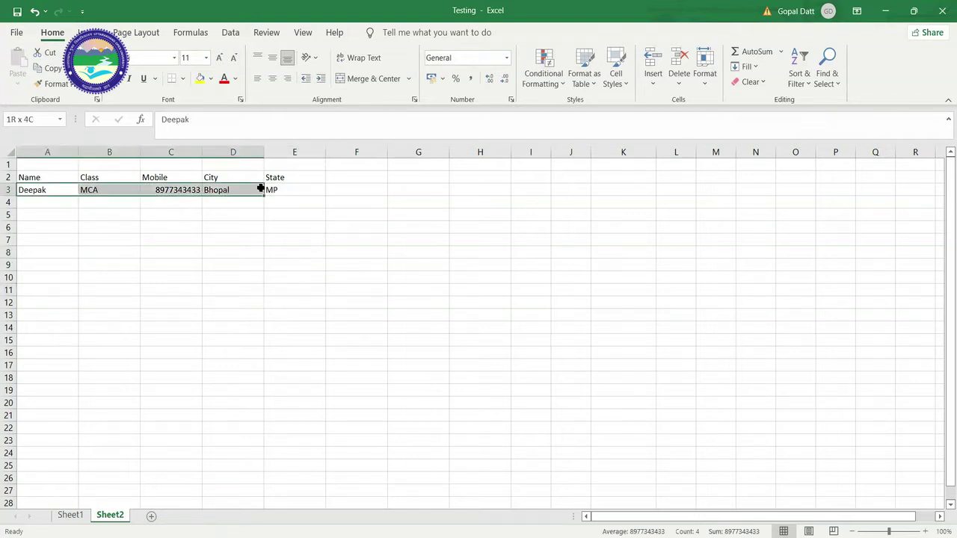
pyautogui.hotkey('ctrl', 'c')
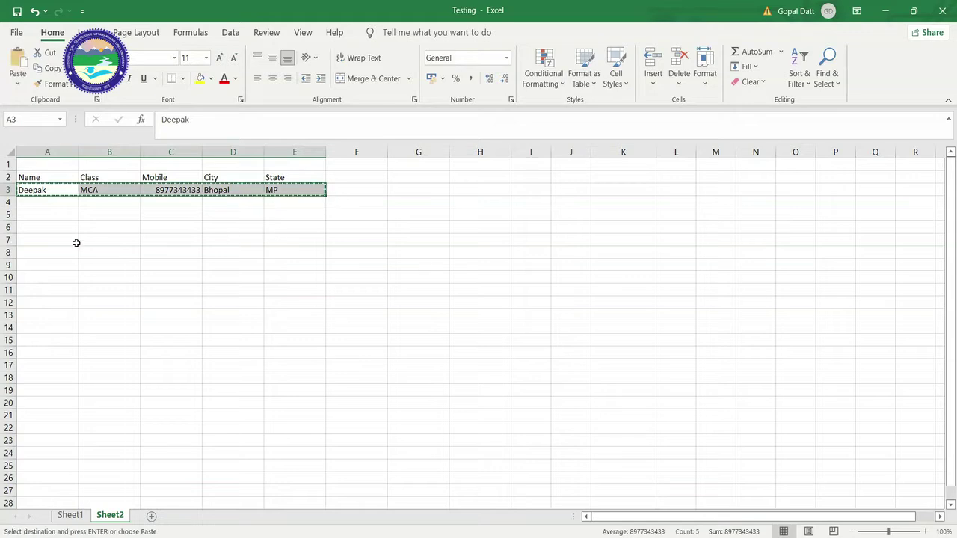
# Paste the copied record into rows 4 and 5.
pyautogui.moveTo(45, 203); pyautogui.dragTo(47, 264)
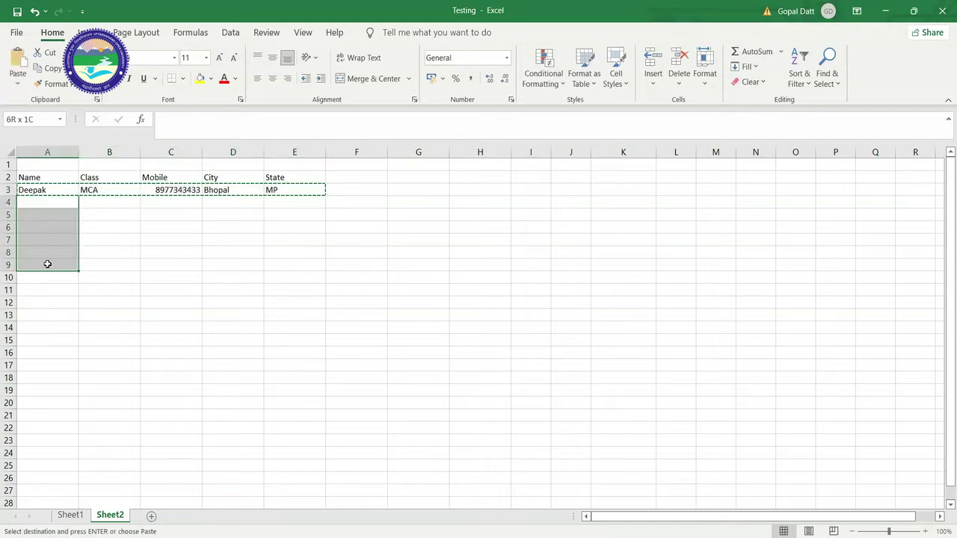
pyautogui.click(38, 202)
pyautogui.hotkey('ctrl', 'v')
pyautogui.click(43, 215)
pyautogui.hotkey('ctrl', 'v')
pyautogui.press('Escape')
pyautogui.click(98, 263)
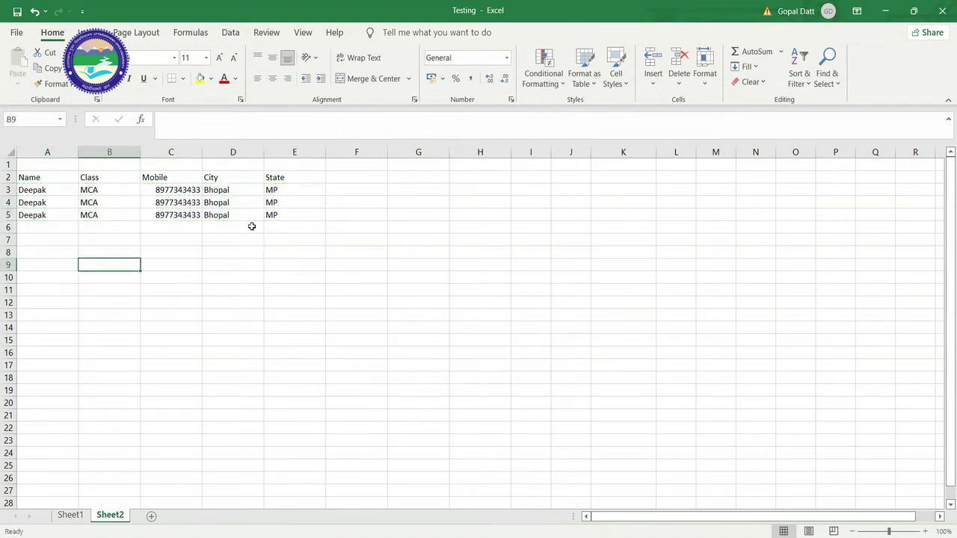
pyautogui.moveTo(304, 179); pyautogui.dragTo(6, 239)
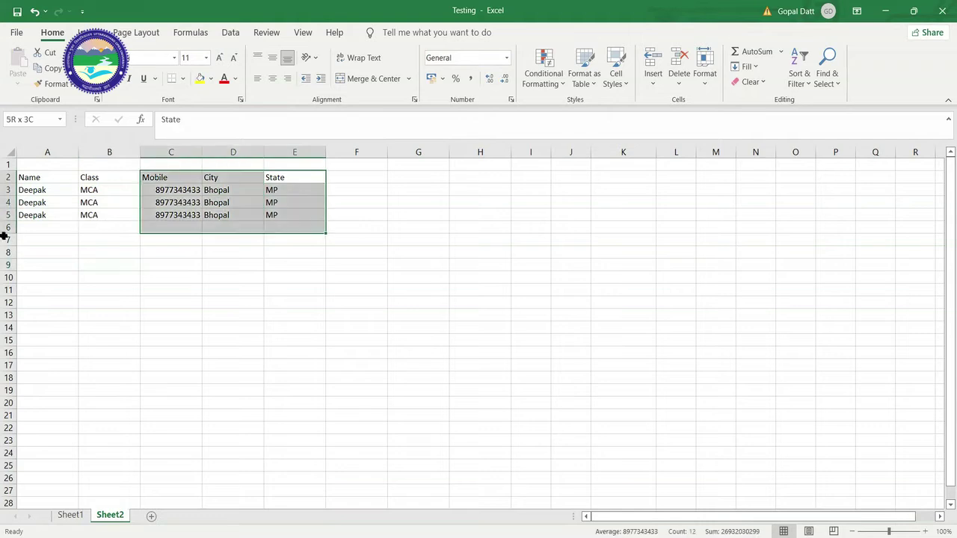
# Apply All Borders to the A2:E5 student table.
pyautogui.click(169, 279)
pyautogui.moveTo(312, 215)
pyautogui.mouseDown()
pyautogui.moveTo(5, 189)
pyautogui.moveTo(6, 181)
pyautogui.mouseUp()
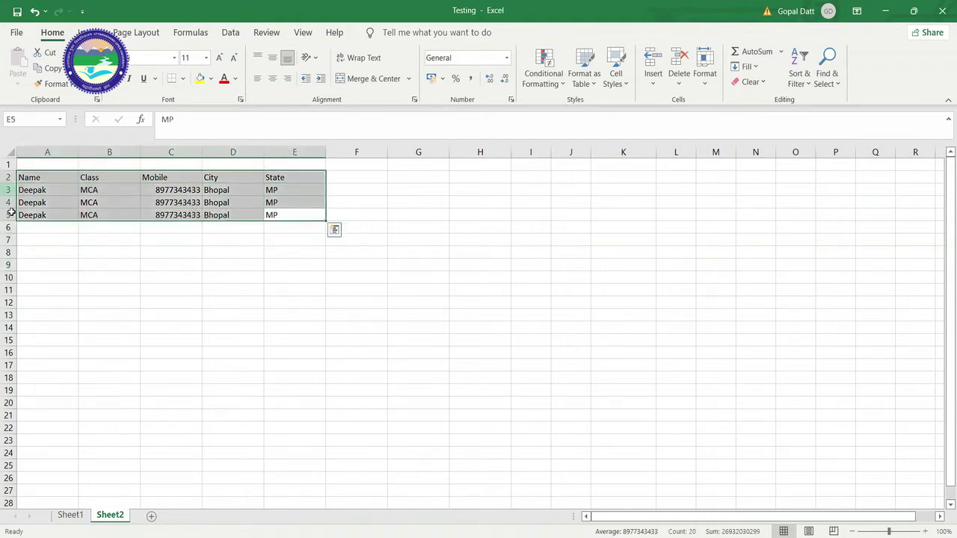
pyautogui.click(183, 82)
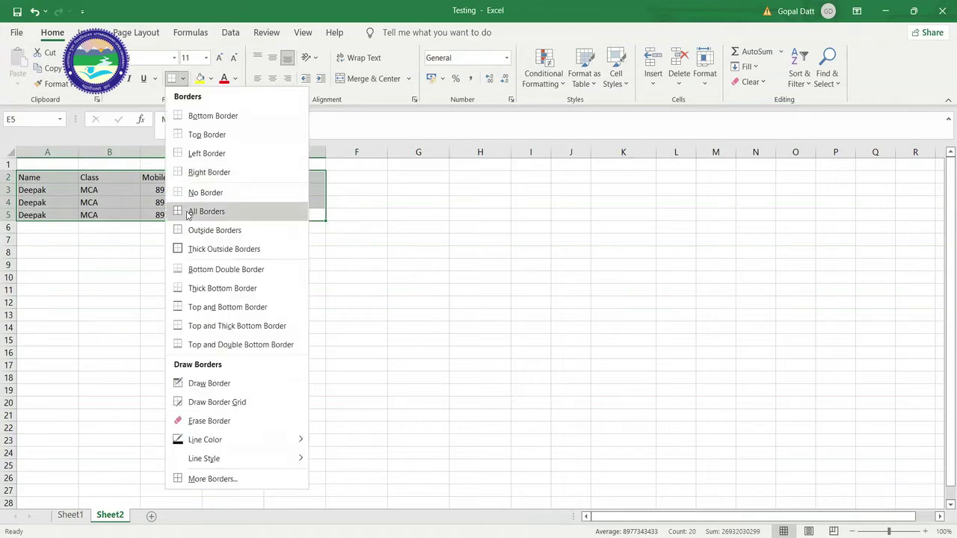
pyautogui.click(188, 215)
pyautogui.click(256, 319)
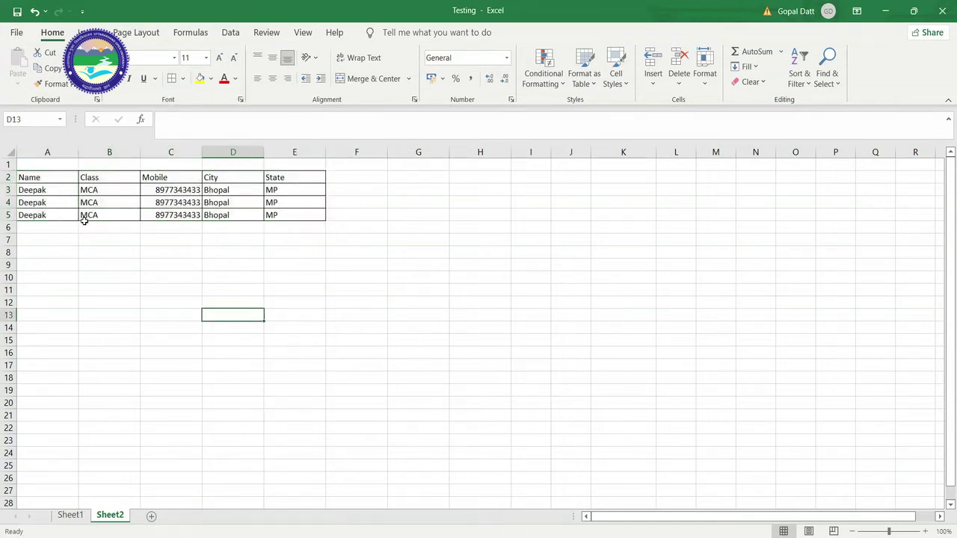
pyautogui.click(64, 251)
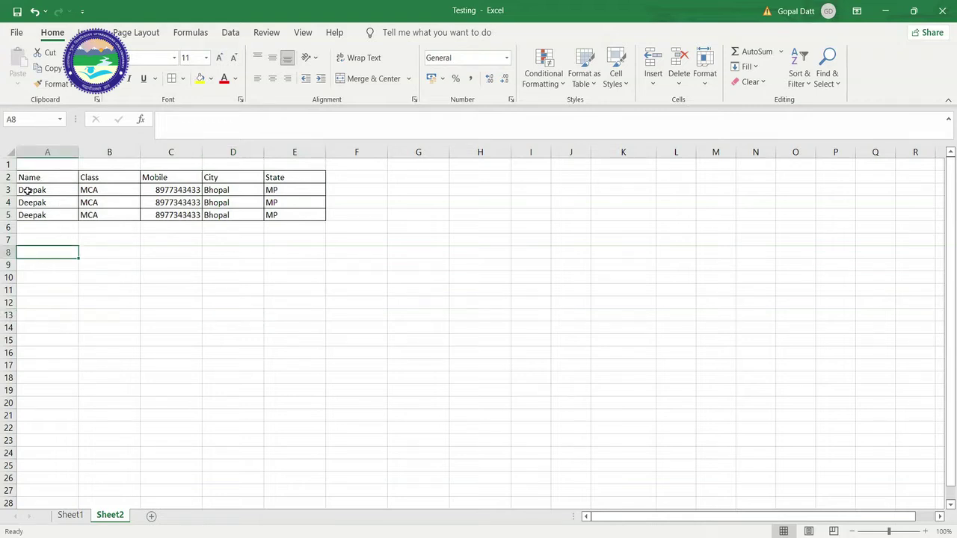
# Increase the height of rows 1–12, then make table rows 2–5 equally taller.
pyautogui.click(8, 164)
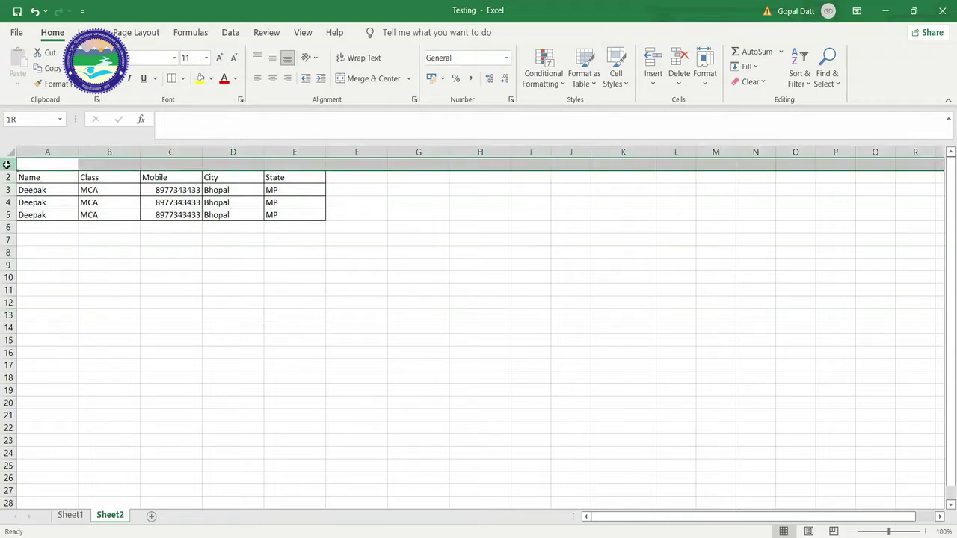
pyautogui.moveTo(4, 299)
pyautogui.mouseDown()
pyautogui.moveTo(12, 298)
pyautogui.moveTo(12, 323)
pyautogui.mouseUp()
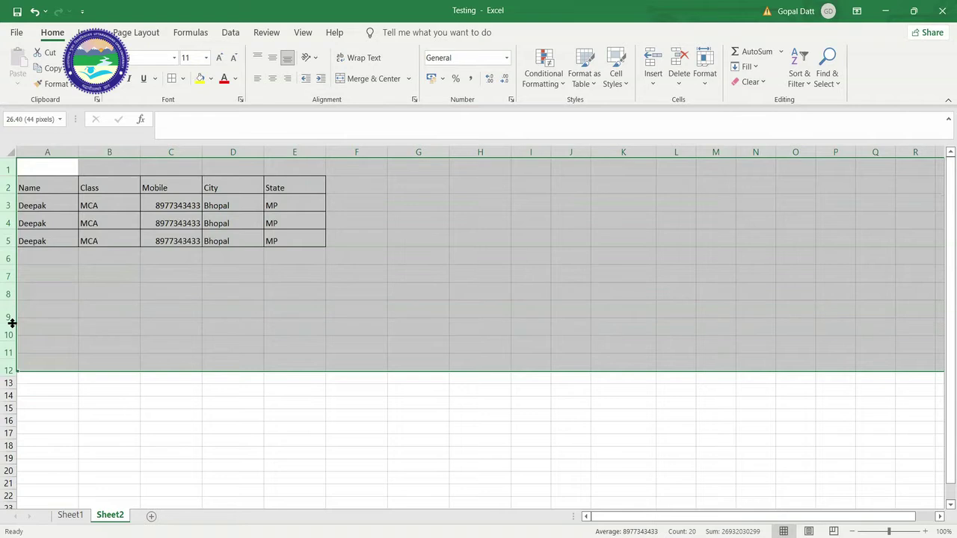
pyautogui.click(37, 281)
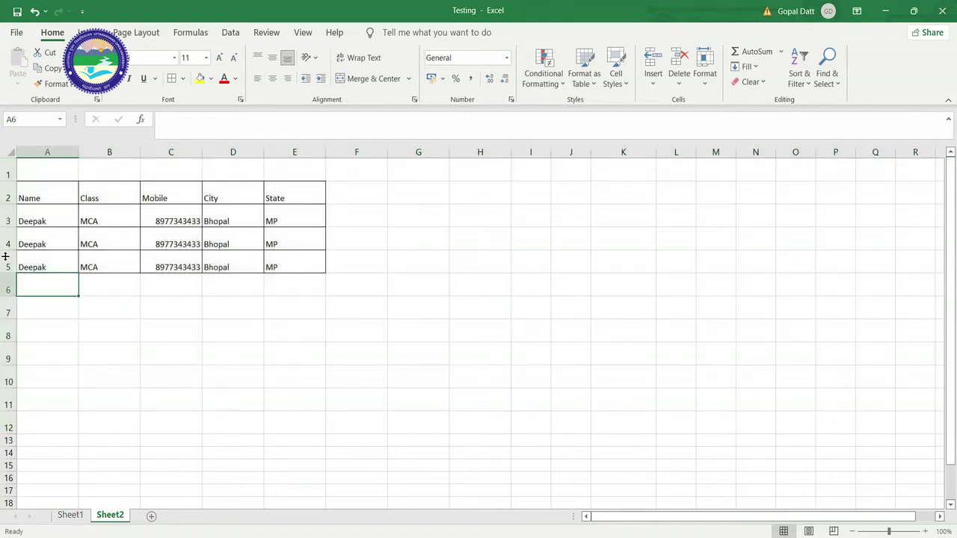
pyautogui.moveTo(6, 203)
pyautogui.mouseDown()
pyautogui.moveTo(12, 257)
pyautogui.moveTo(13, 210)
pyautogui.moveTo(264, 243)
pyautogui.moveTo(277, 267)
pyautogui.mouseUp()
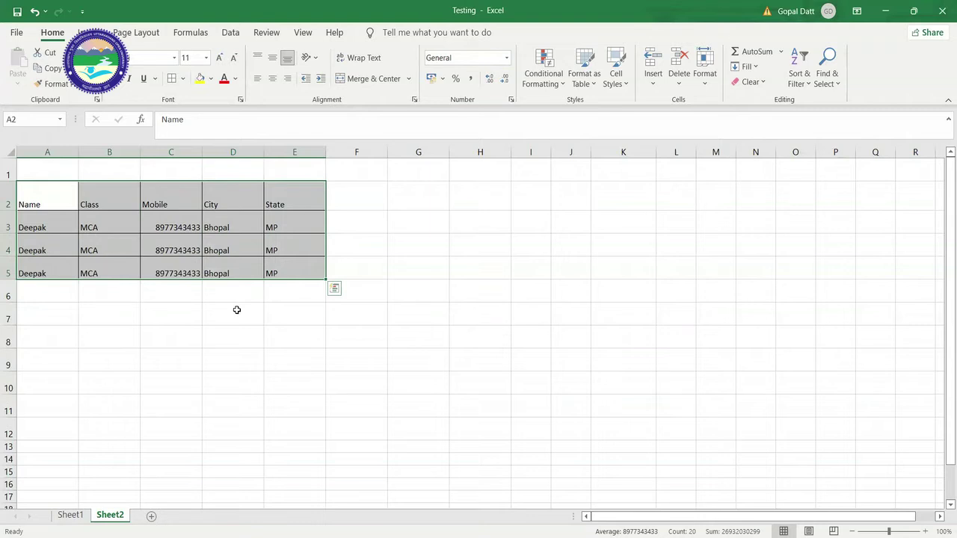
pyautogui.click(192, 400)
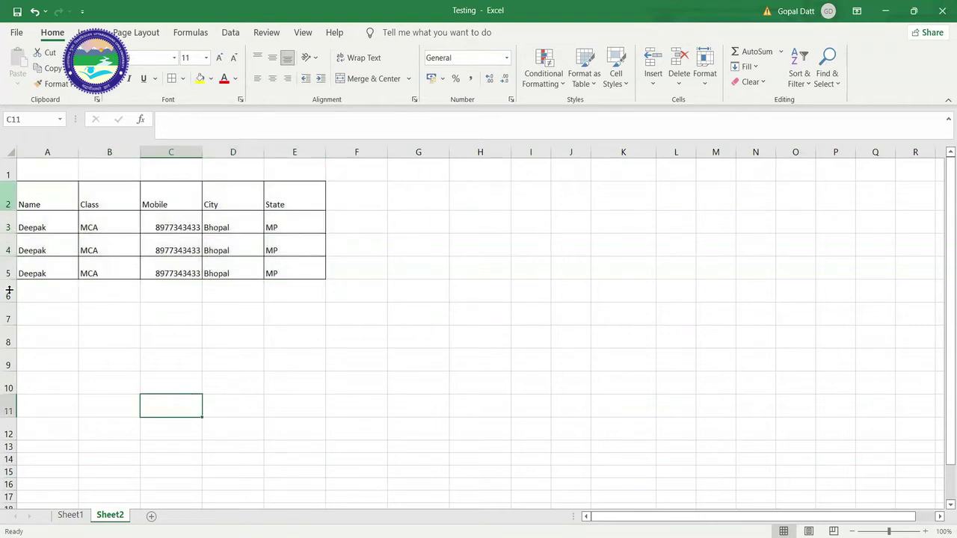
pyautogui.moveTo(9, 289); pyautogui.dragTo(130, 297)
pyautogui.click(208, 278)
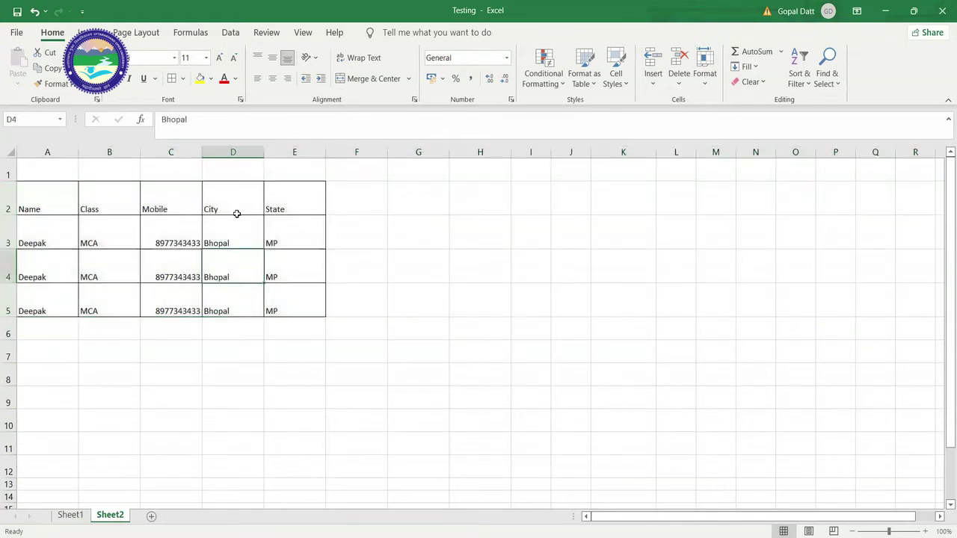
pyautogui.click(234, 198)
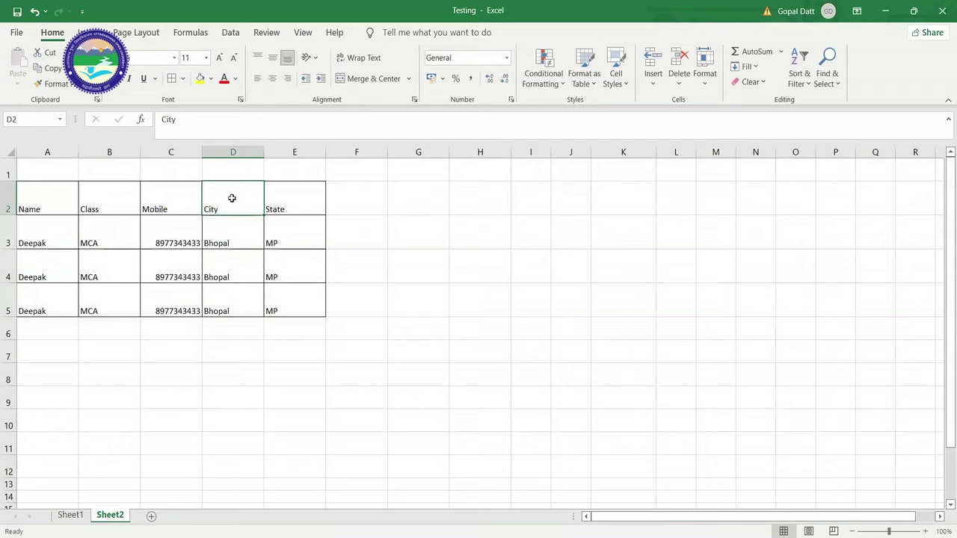
# Apply Middle Align and Center to the City header, then to all of A2:E5.
pyautogui.click(271, 77)
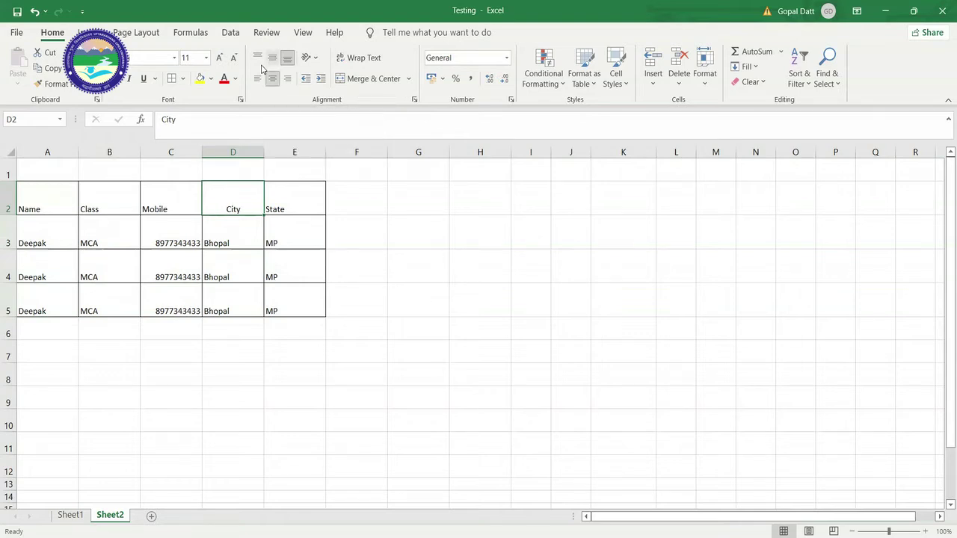
pyautogui.click(273, 57)
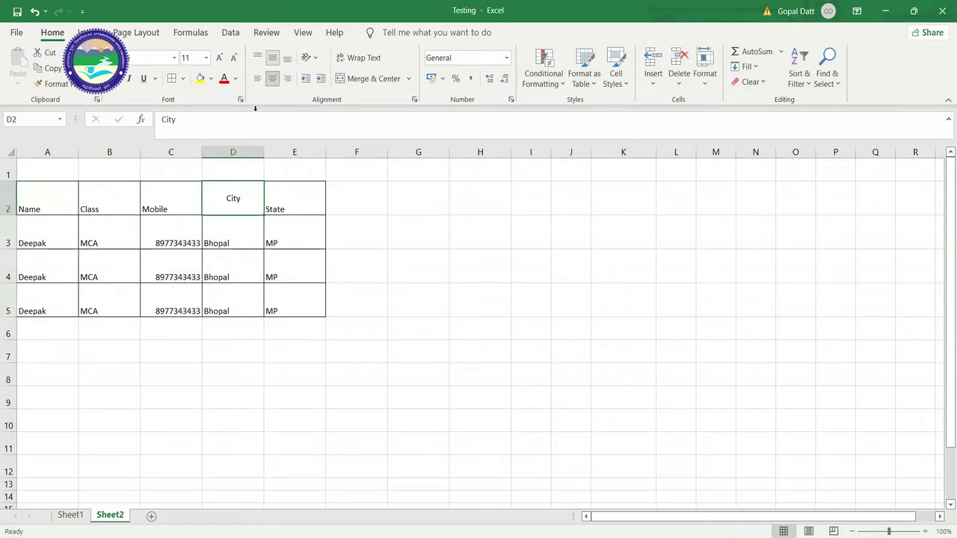
pyautogui.moveTo(43, 201); pyautogui.dragTo(278, 307)
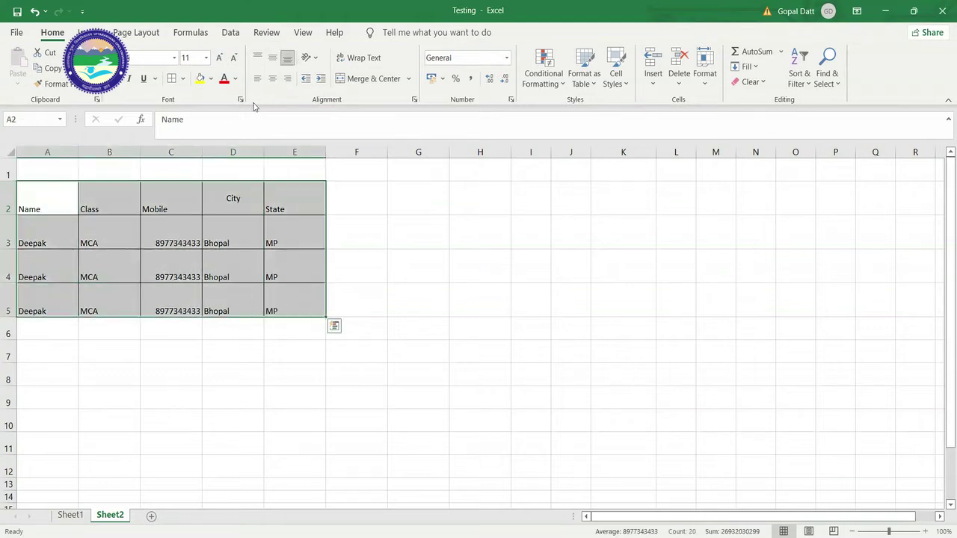
pyautogui.click(272, 57)
pyautogui.click(272, 78)
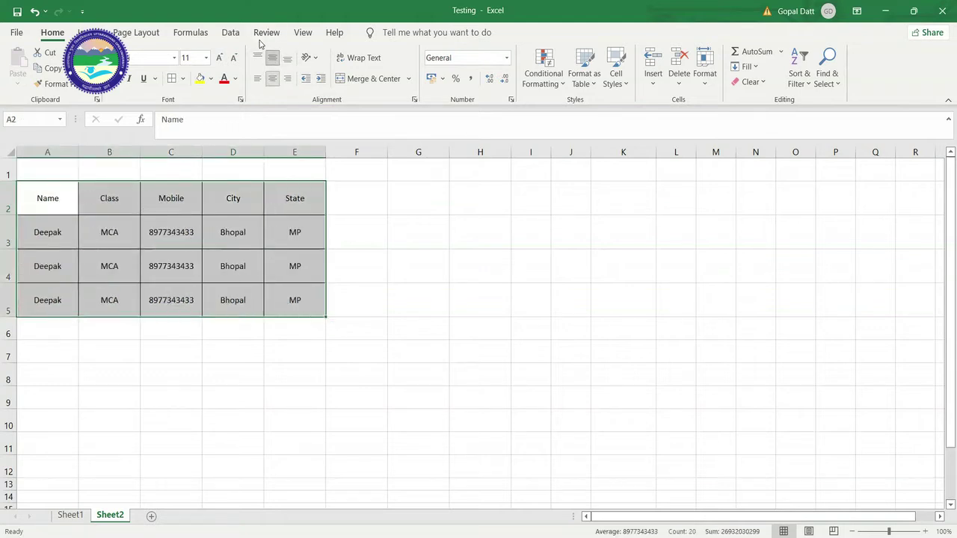
pyautogui.click(306, 397)
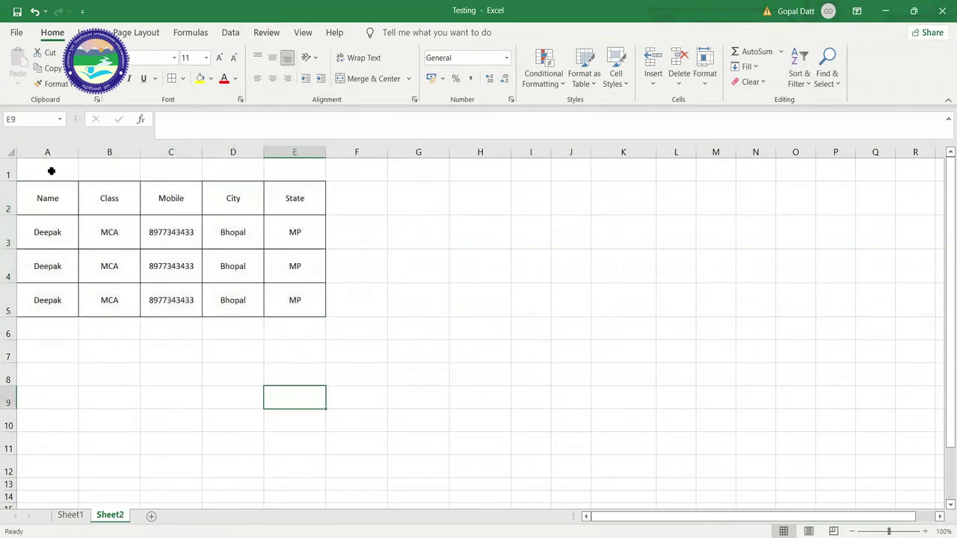
pyautogui.moveTo(52, 171); pyautogui.dragTo(292, 174)
pyautogui.click(169, 171)
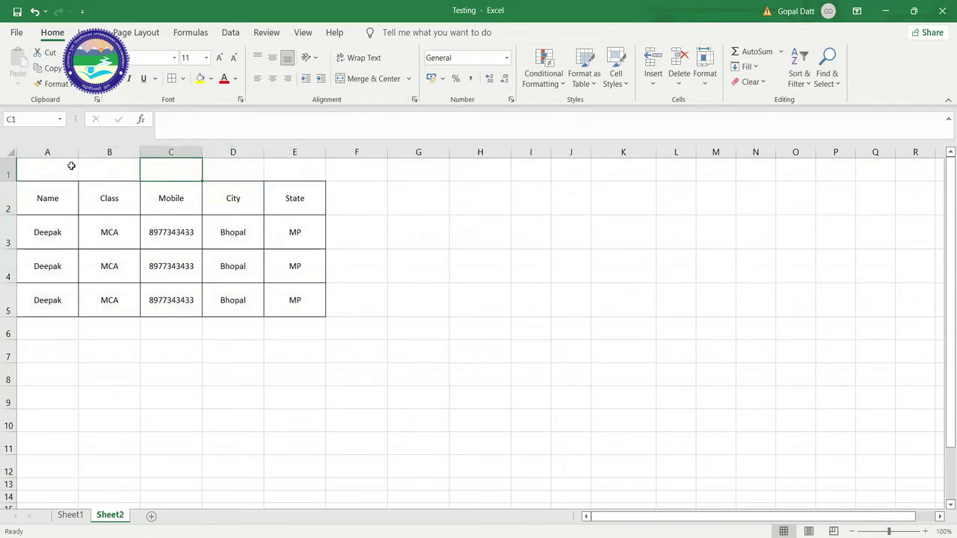
pyautogui.moveTo(54, 171); pyautogui.dragTo(49, 170)
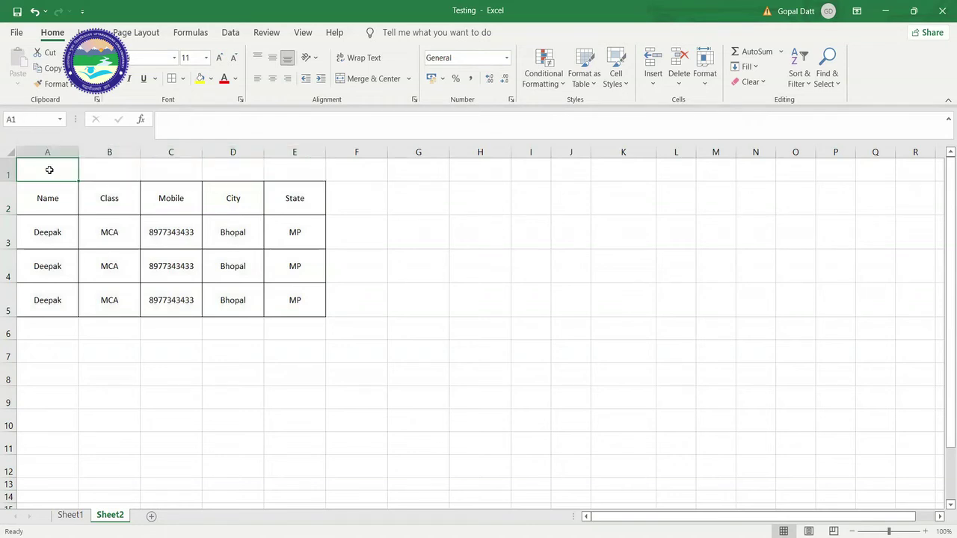
pyautogui.write('hdfghdfghdfghdfcv')
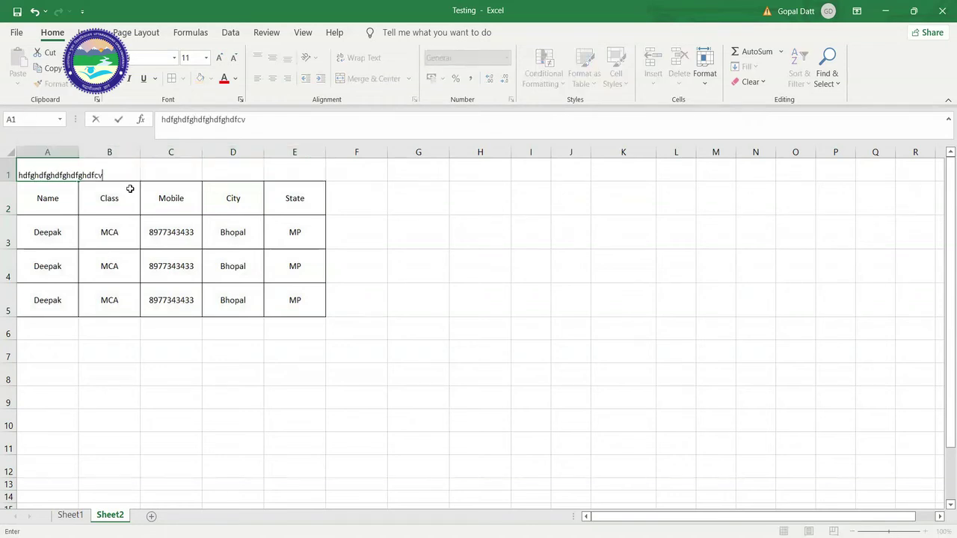
pyautogui.write('  xvgndgvbd hsdftg hsdr ')
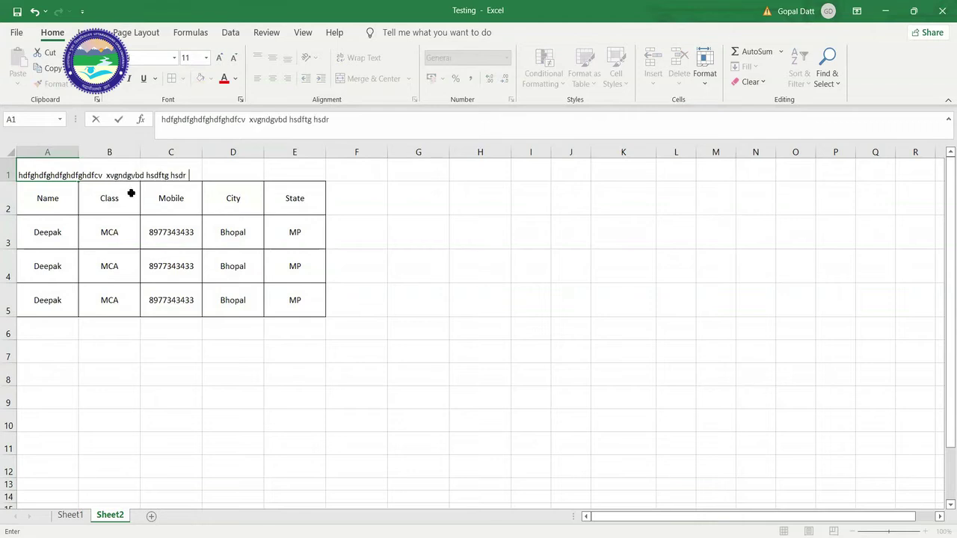
pyautogui.write('fg')
pyautogui.click(160, 187)
pyautogui.click(82, 172)
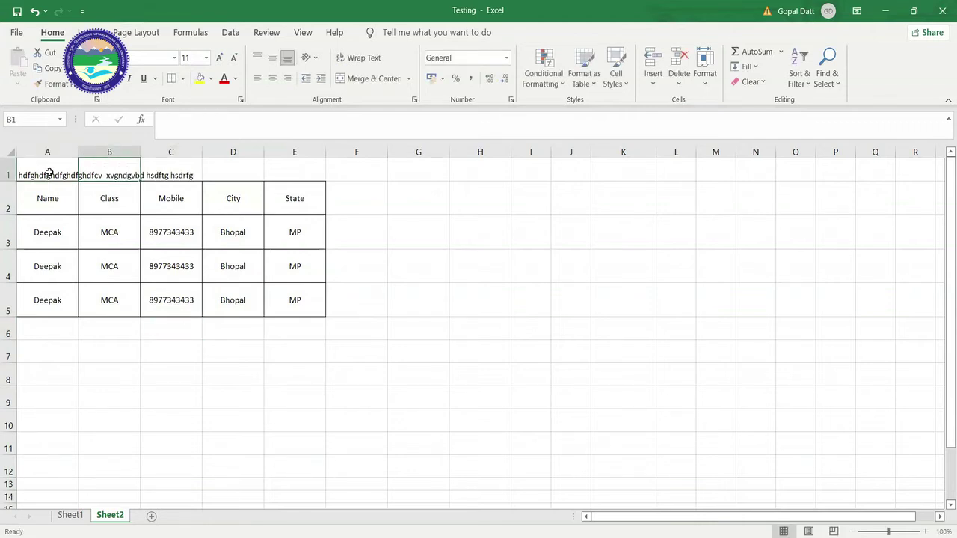
pyautogui.click(49, 174)
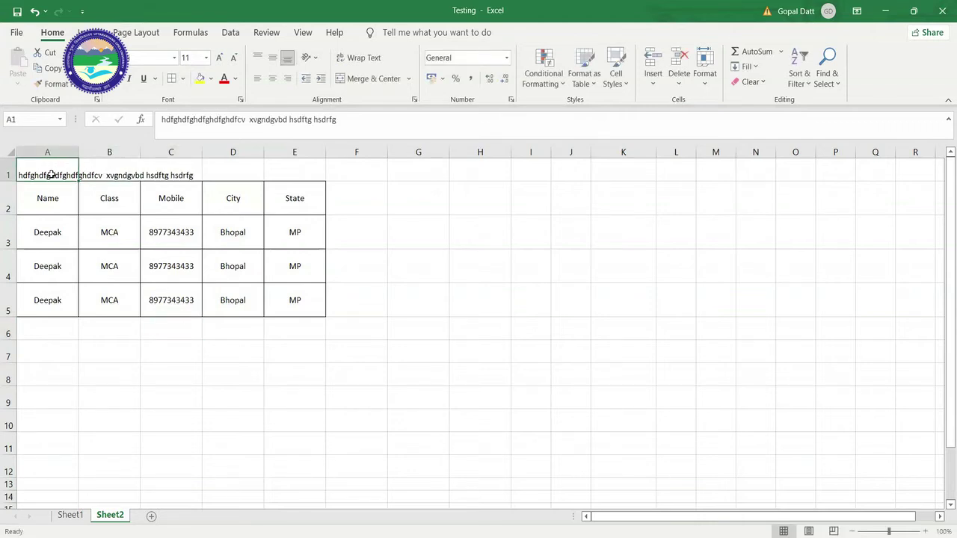
pyautogui.click(109, 174)
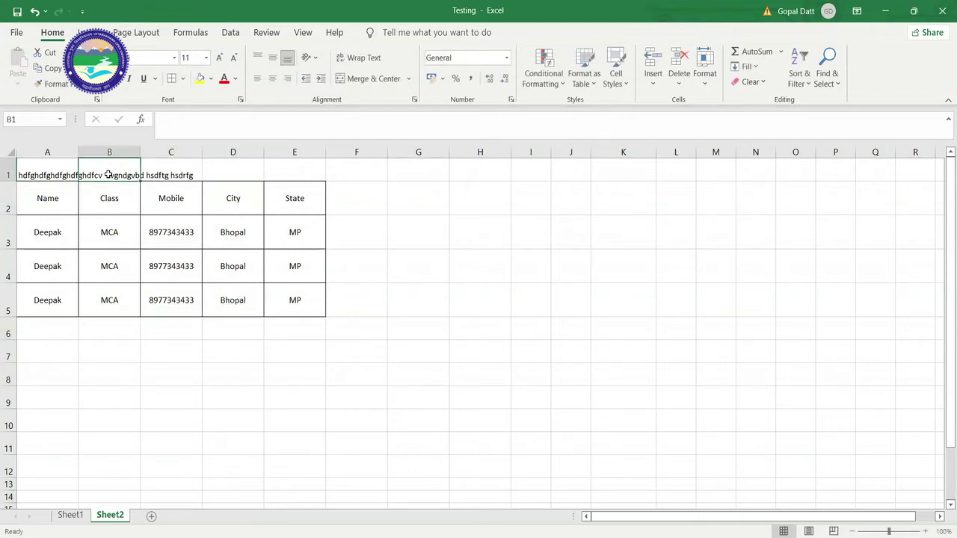
pyautogui.click(185, 184)
pyautogui.click(181, 171)
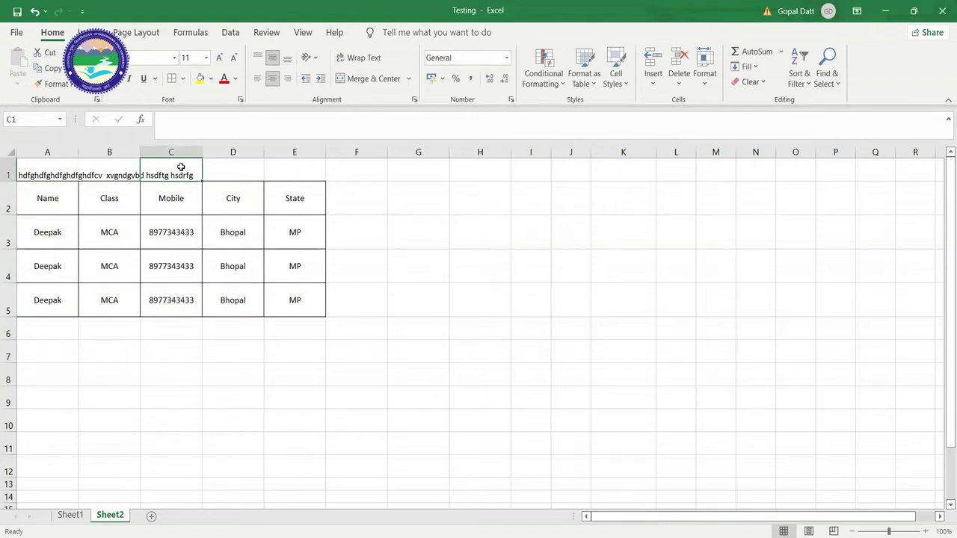
pyautogui.click(37, 172)
pyautogui.press('Delete')
pyautogui.click(137, 320)
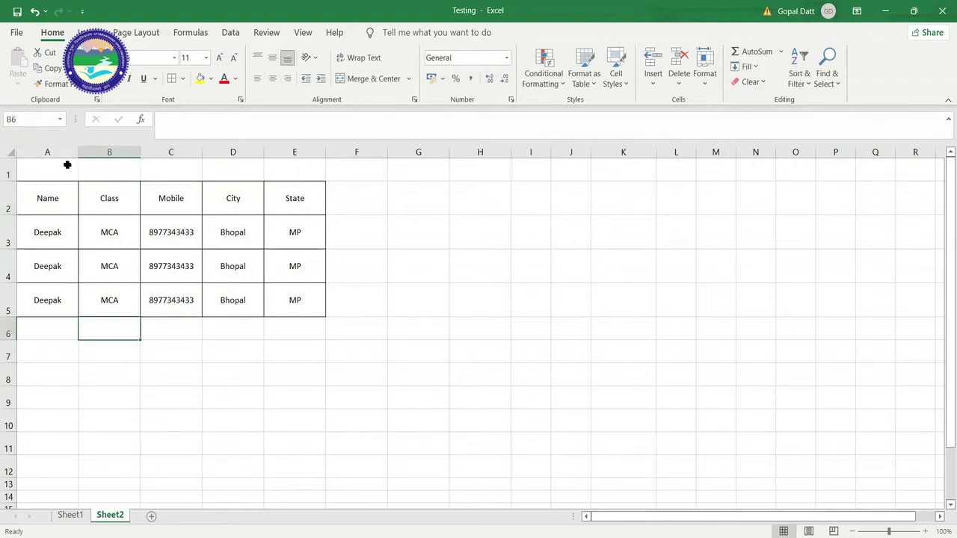
pyautogui.moveTo(66, 166); pyautogui.dragTo(295, 173)
pyautogui.click(287, 312)
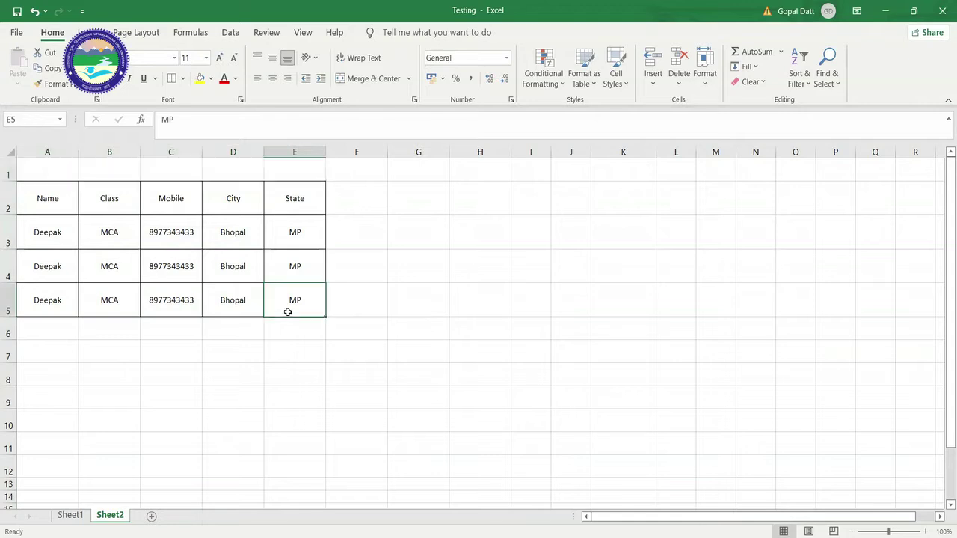
pyautogui.moveTo(47, 172); pyautogui.dragTo(294, 173)
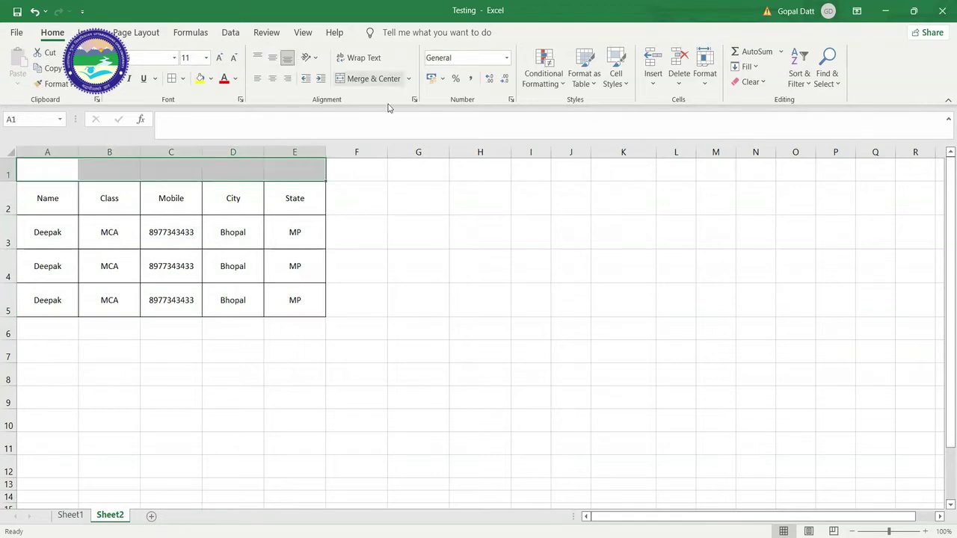
# Type the title 'Table 1' in A1, merging A1:E1 and then unmerging it.
pyautogui.click(371, 78)
pyautogui.click(224, 227)
pyautogui.click(226, 178)
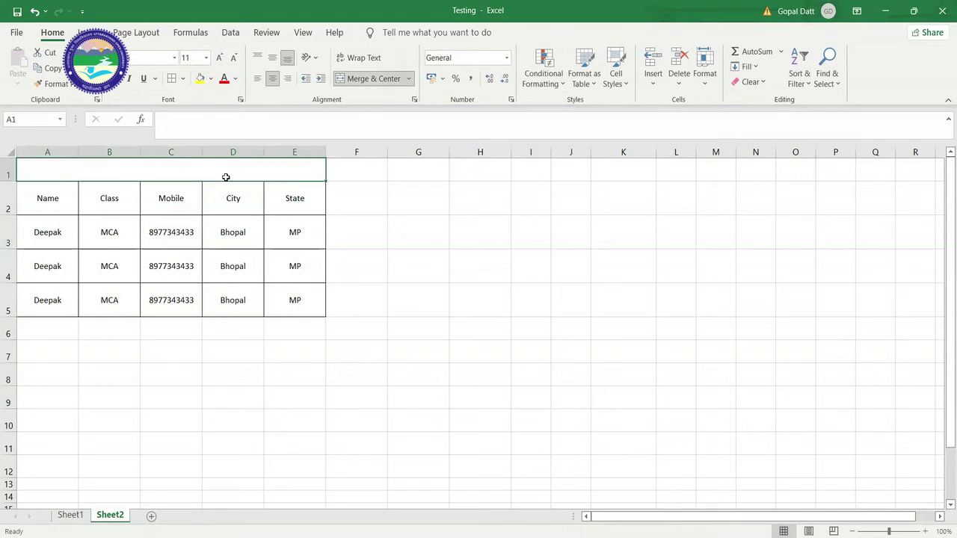
pyautogui.write('Table 1')
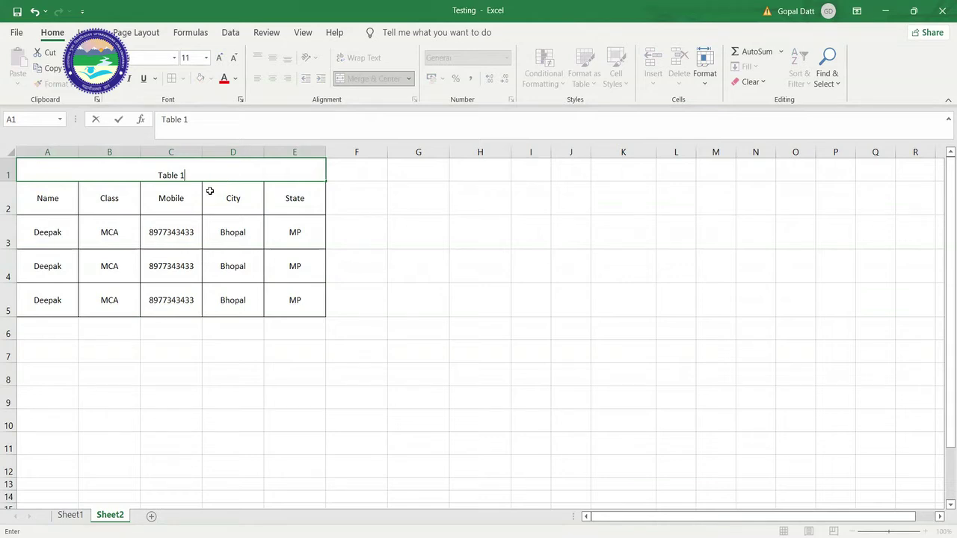
pyautogui.click(210, 188)
pyautogui.click(206, 171)
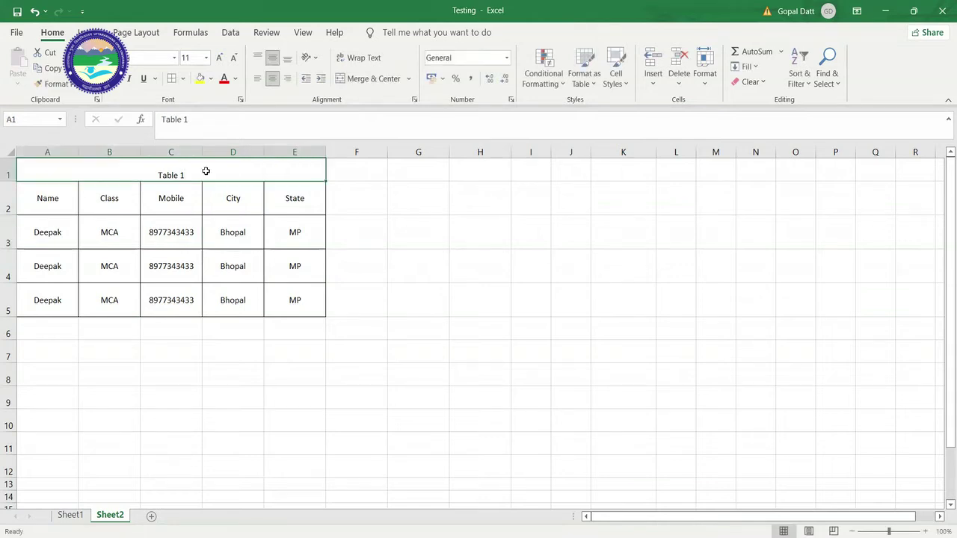
pyautogui.click(343, 84)
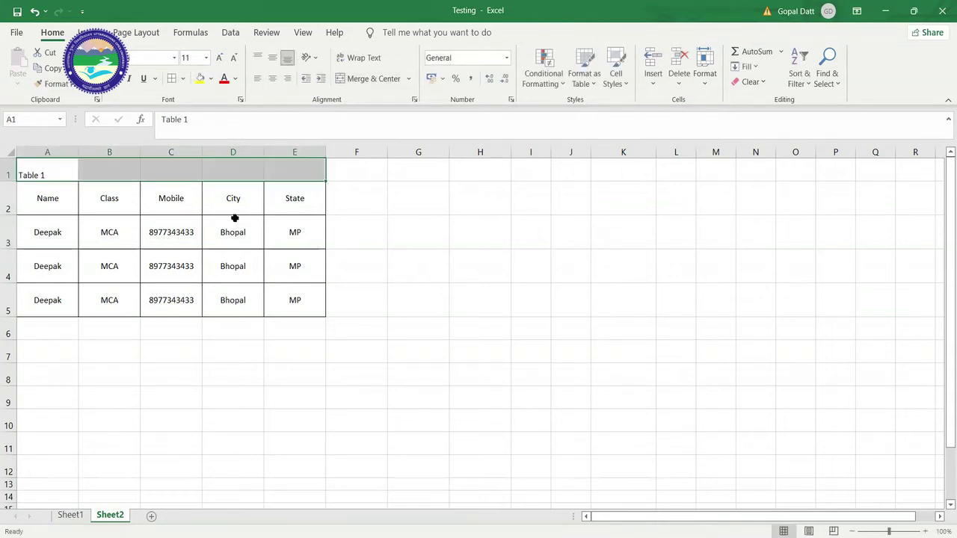
pyautogui.click(363, 358)
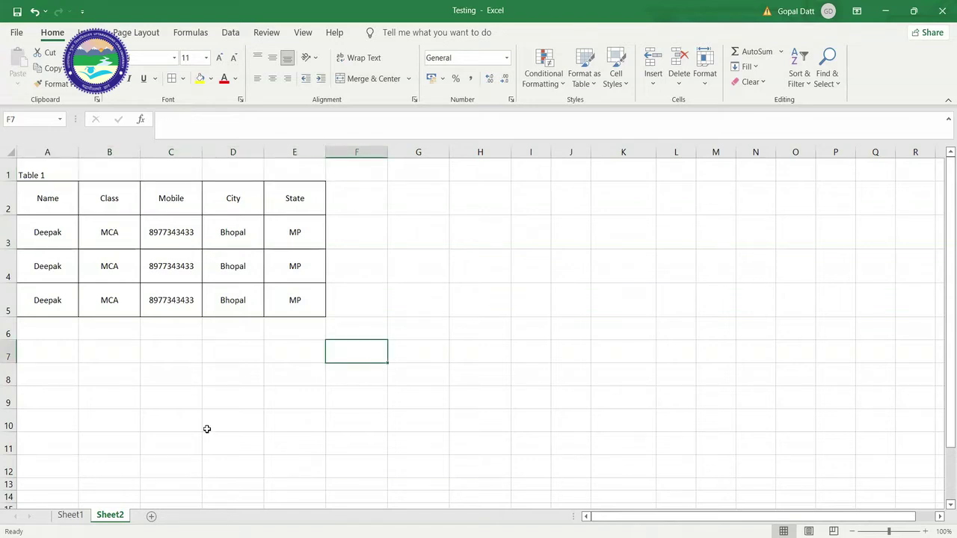
pyautogui.click(368, 302)
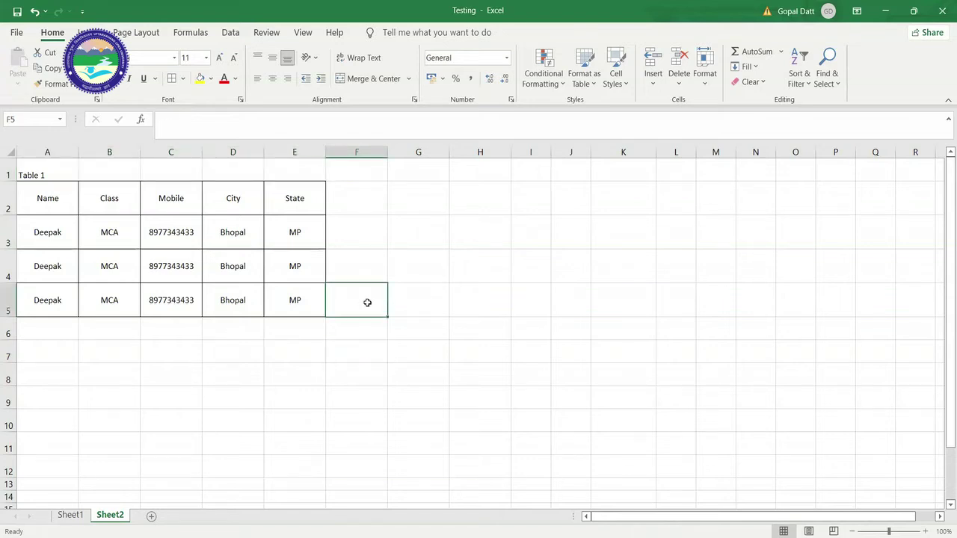
# Drag the Mobile column from C to F, then delete the empty column C.
pyautogui.click(188, 335)
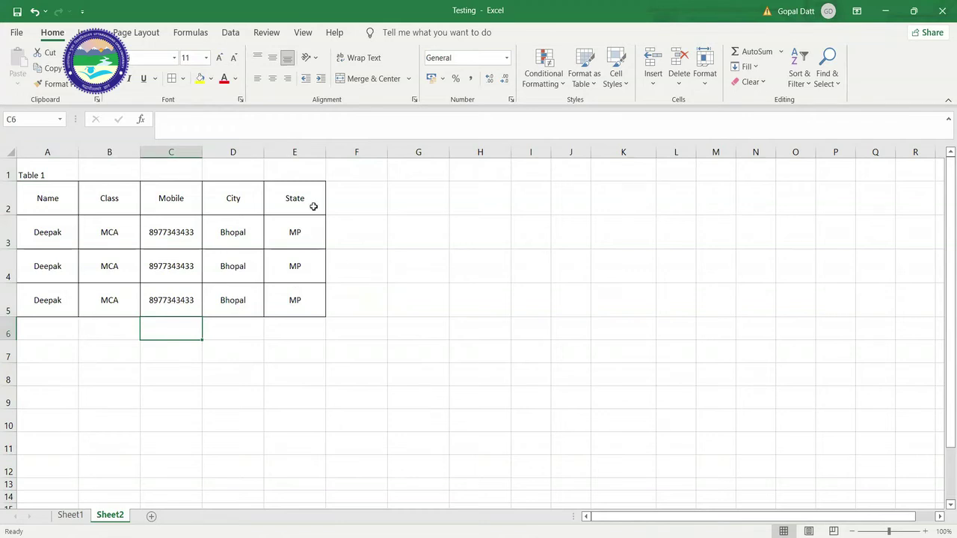
pyautogui.click(311, 294)
pyautogui.click(176, 152)
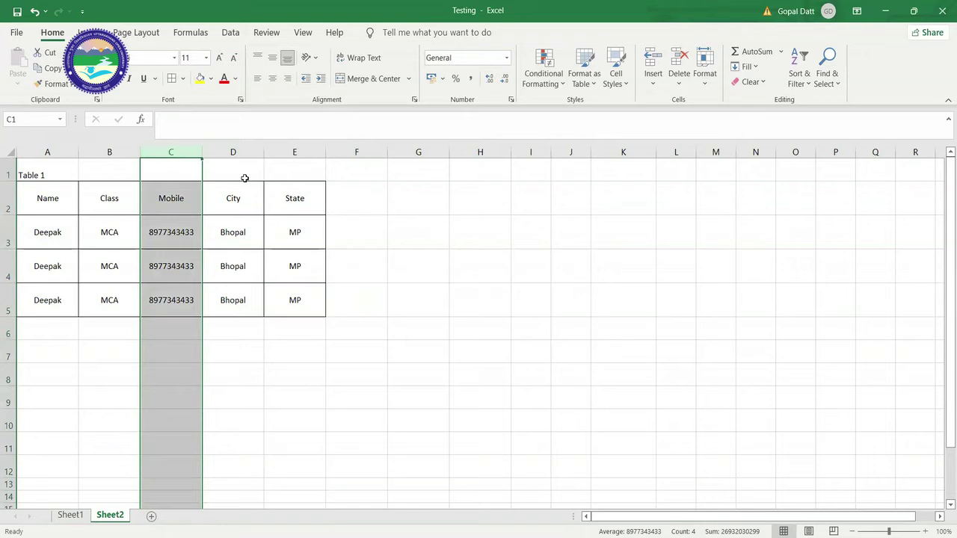
pyautogui.click(201, 173)
pyautogui.moveTo(202, 173); pyautogui.dragTo(374, 300)
pyautogui.click(166, 151)
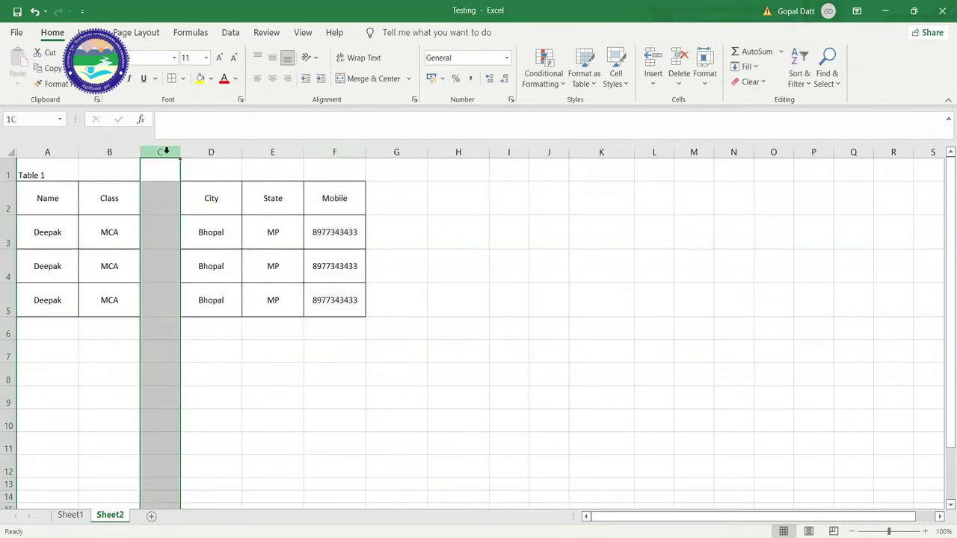
pyautogui.rightClick(166, 151)
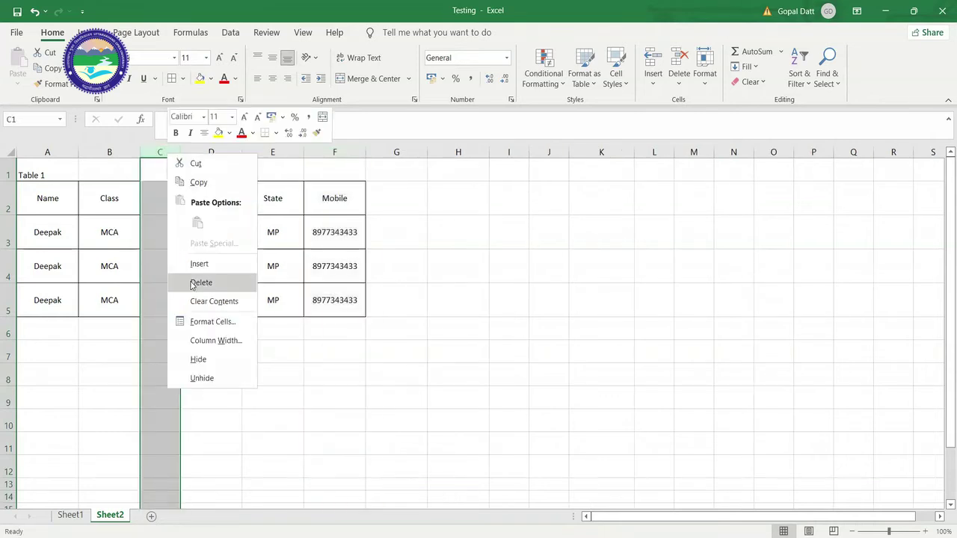
pyautogui.click(191, 281)
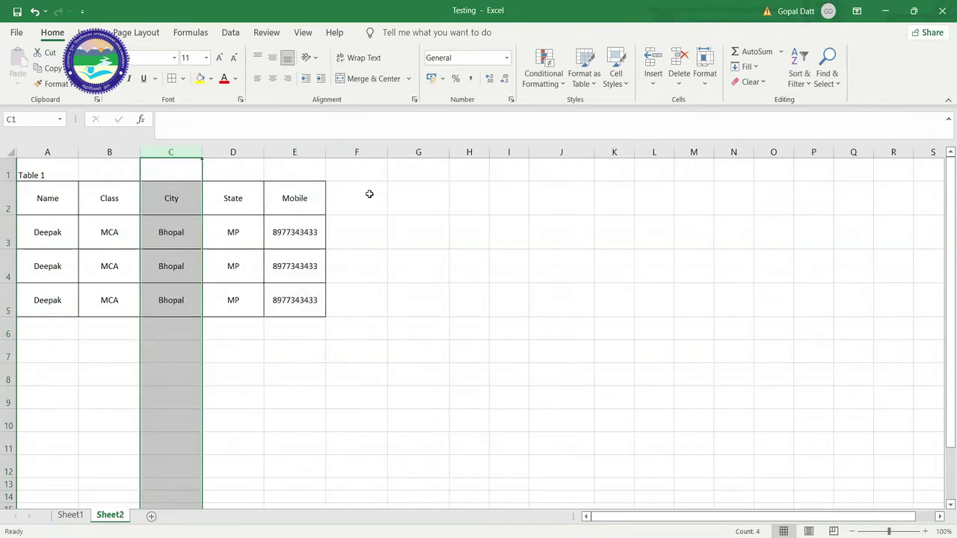
pyautogui.click(288, 218)
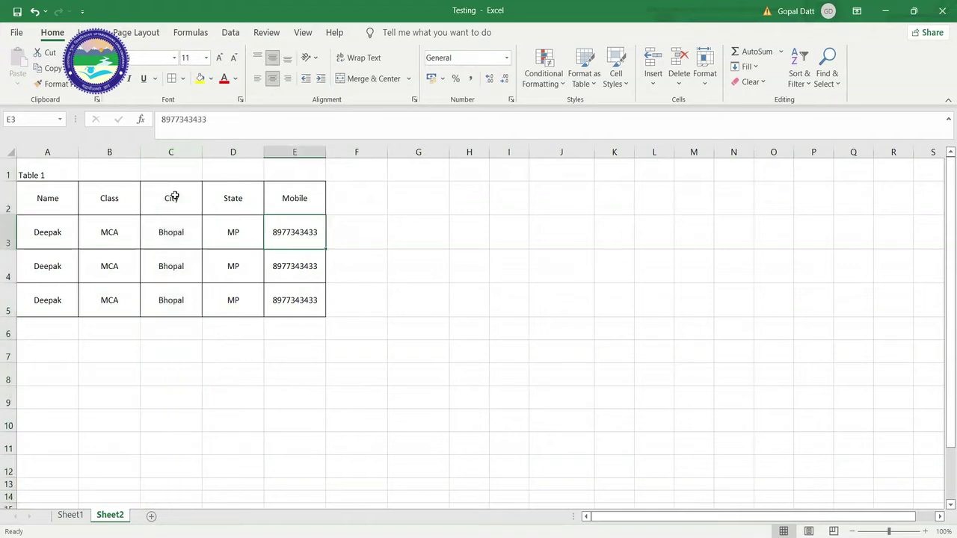
pyautogui.moveTo(184, 231); pyautogui.dragTo(175, 298)
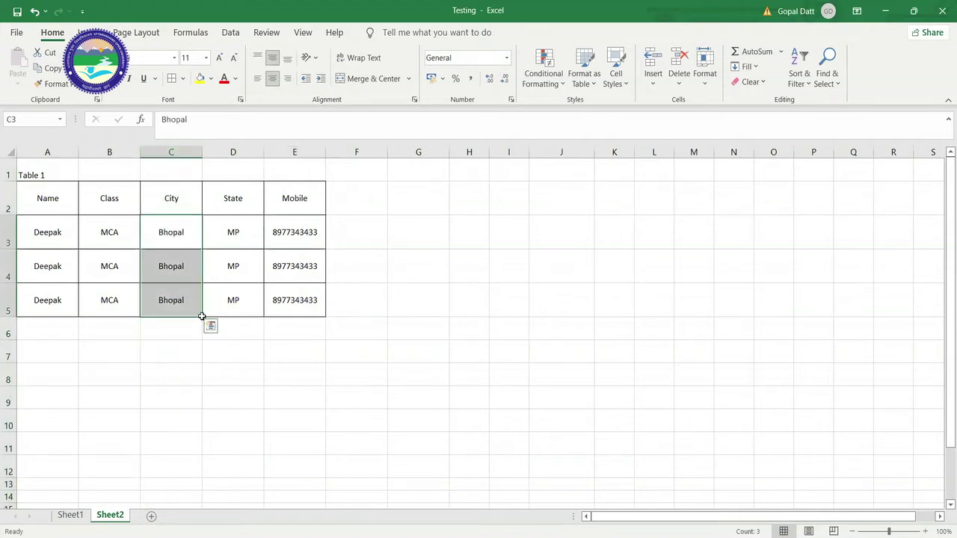
pyautogui.click(455, 335)
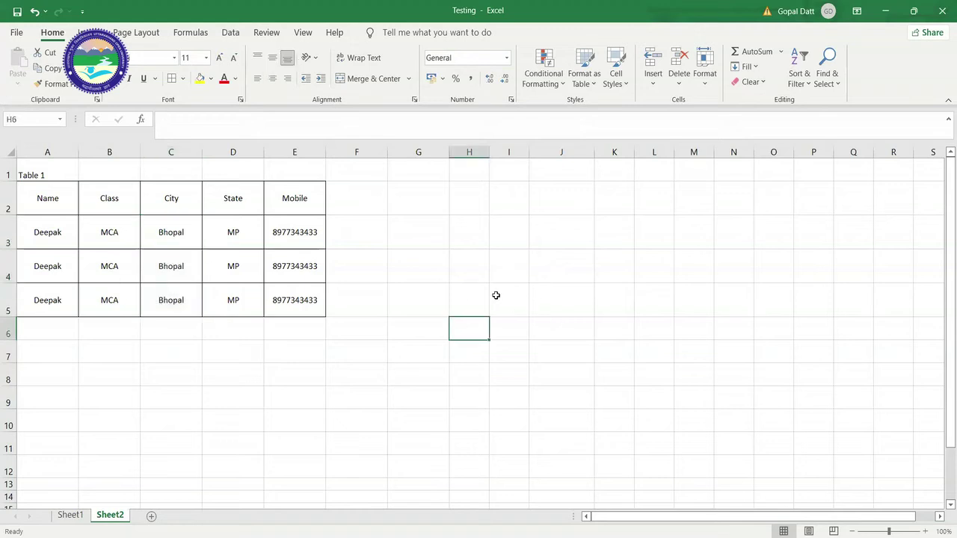
# Enter abc in H5, move it to F8, and open F8 for editing.
pyautogui.click(460, 303)
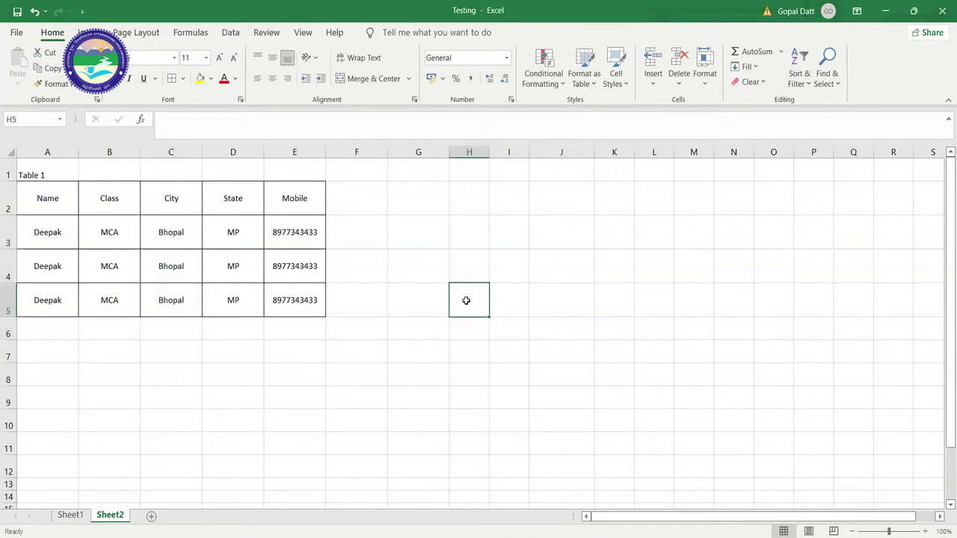
pyautogui.write('abc')
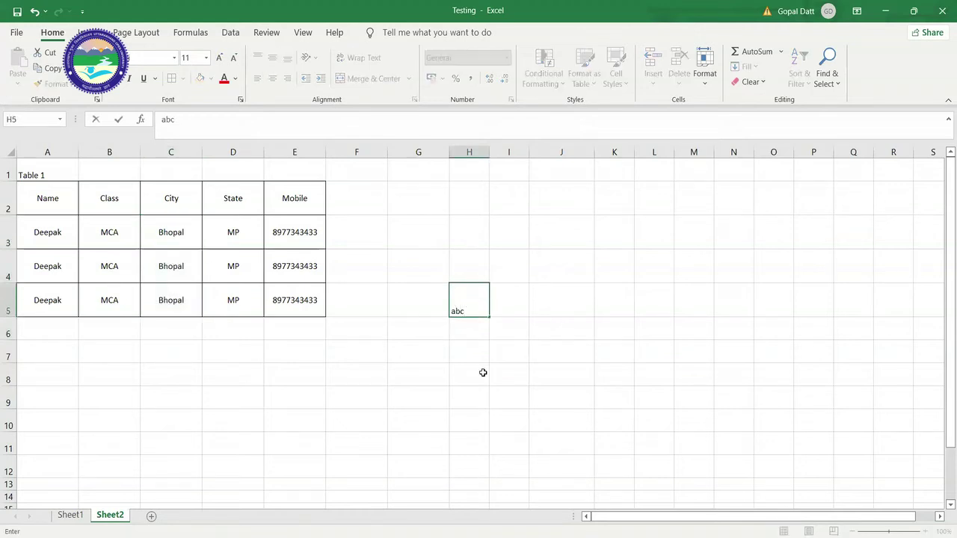
pyautogui.press('Return')
pyautogui.click(474, 306)
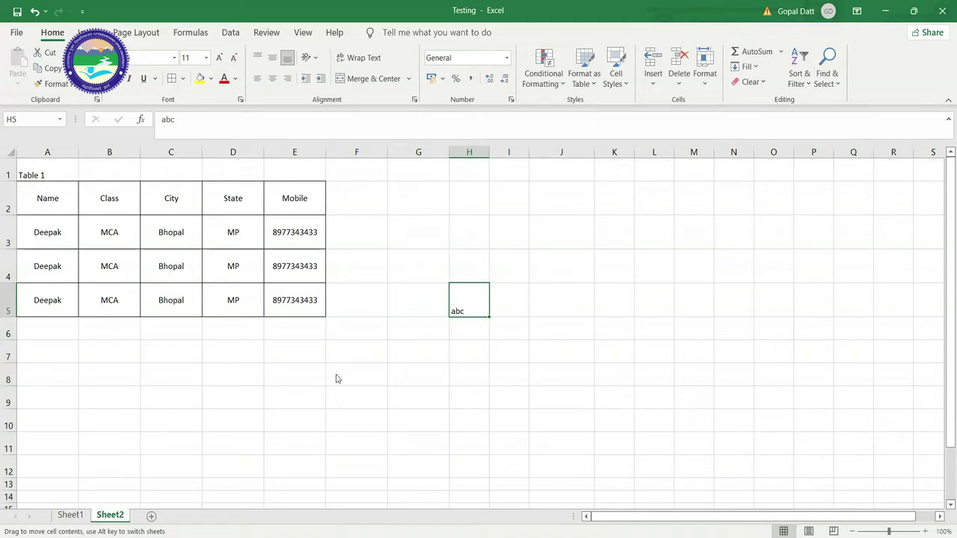
pyautogui.moveTo(333, 427); pyautogui.dragTo(358, 382)
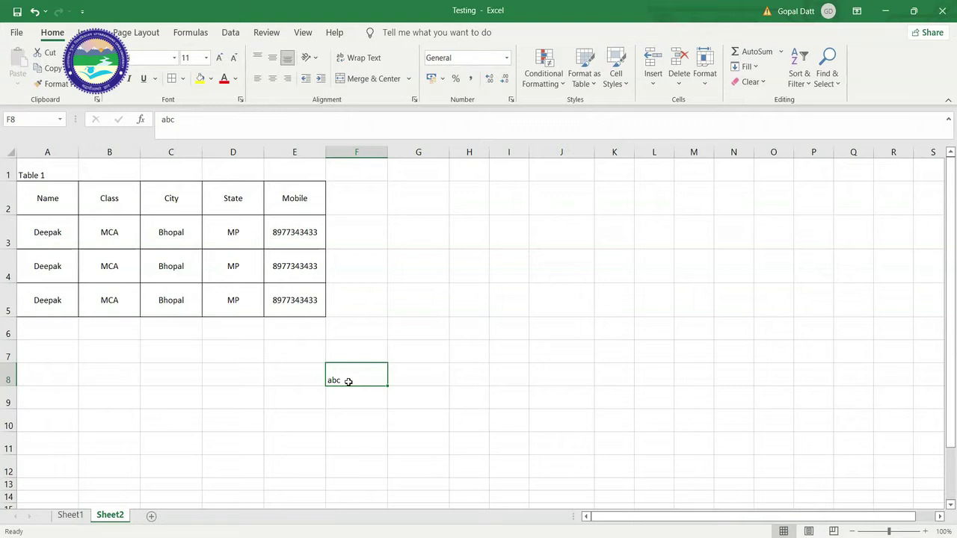
pyautogui.doubleClick(348, 380)
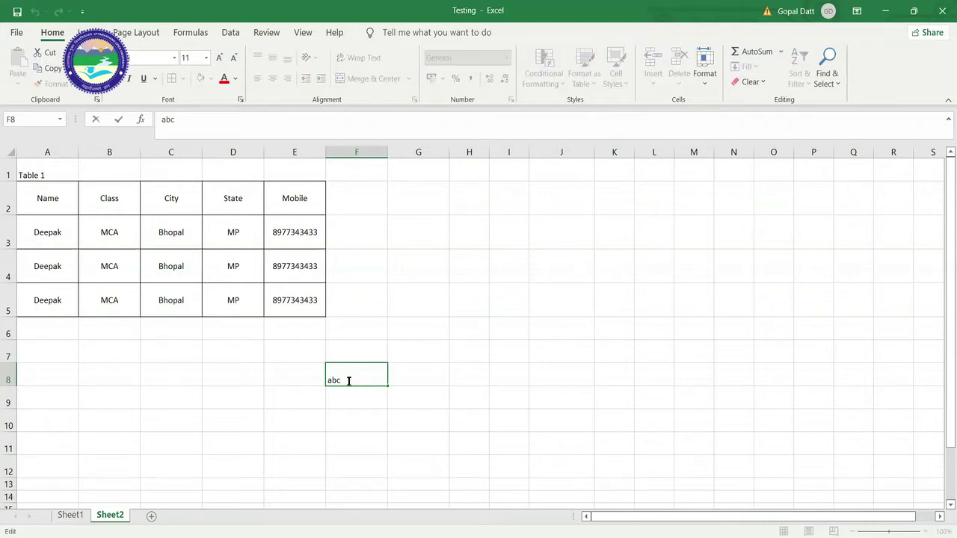
# Replace the sample text abc in F8 with a first name.
pyautogui.click(354, 419)
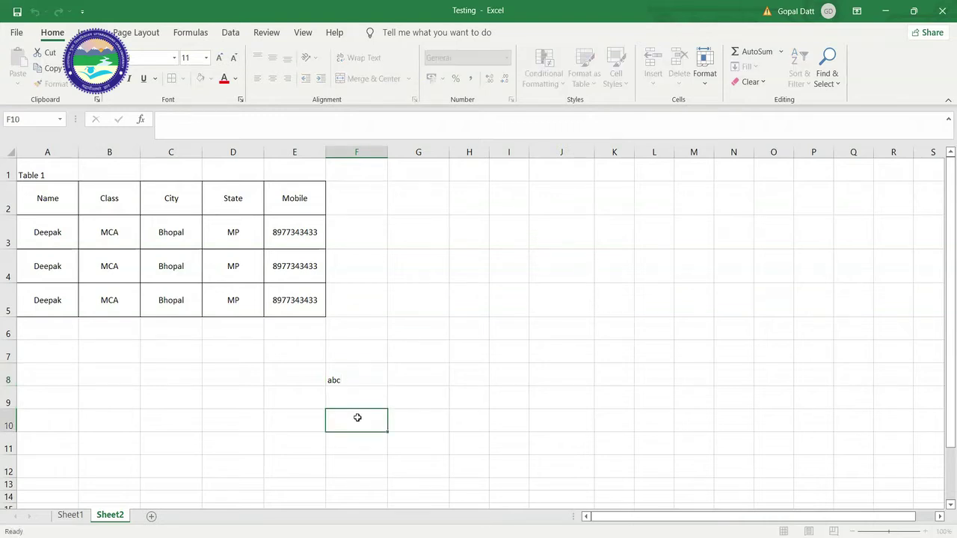
pyautogui.click(349, 376)
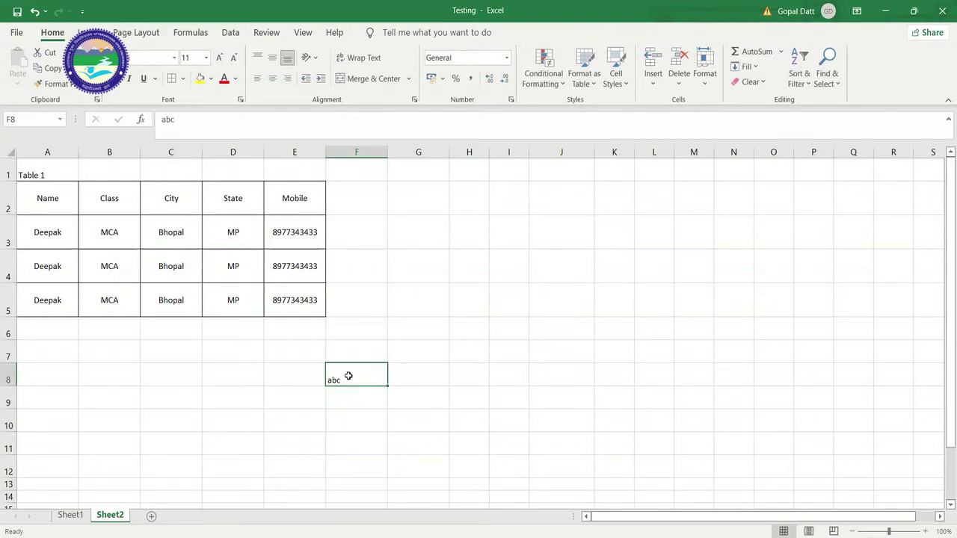
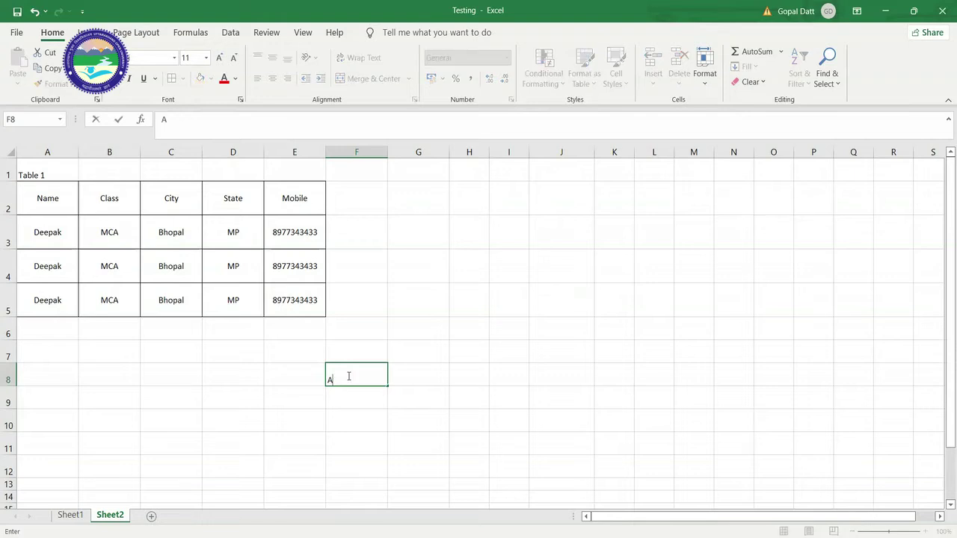
pyautogui.click(364, 420)
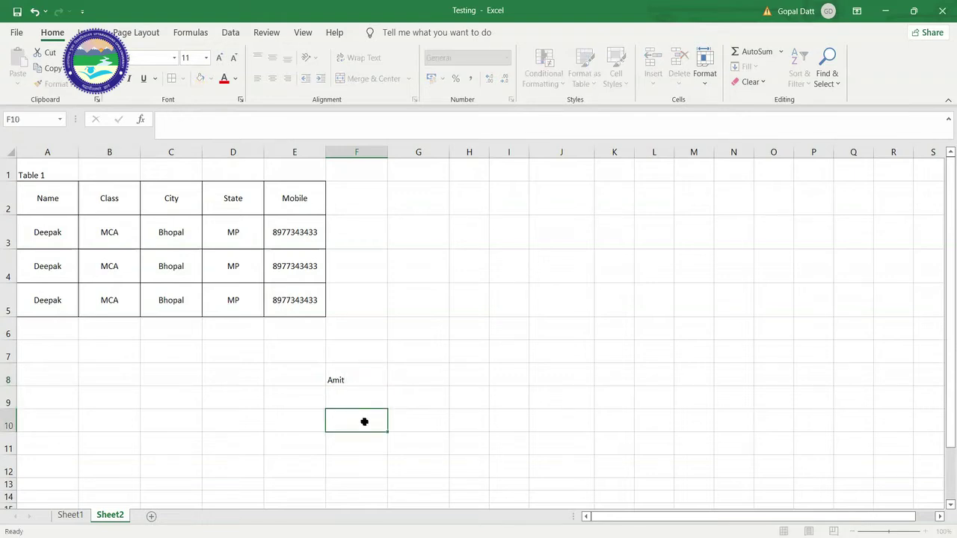
# Append a surname to the first name so F8 holds the full name.
pyautogui.click(367, 374)
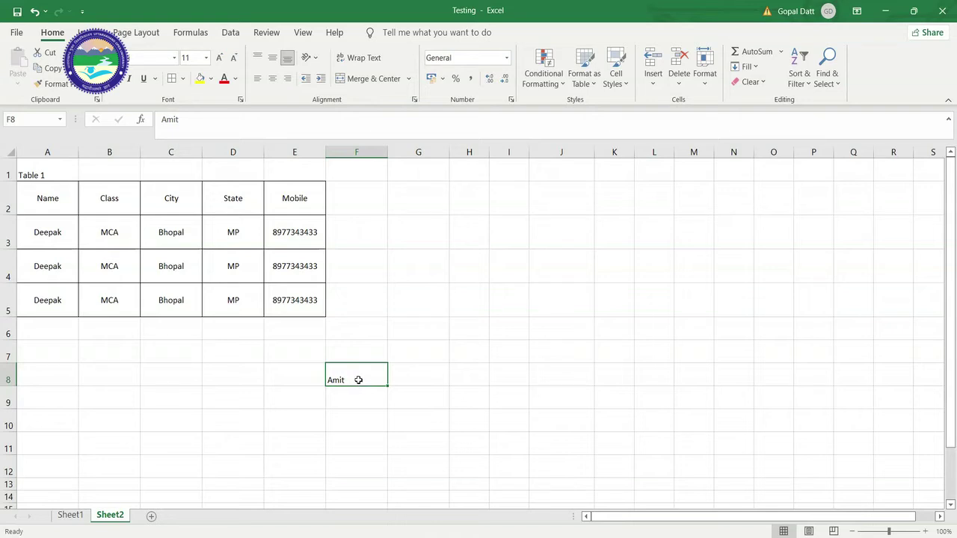
pyautogui.doubleClick(358, 379)
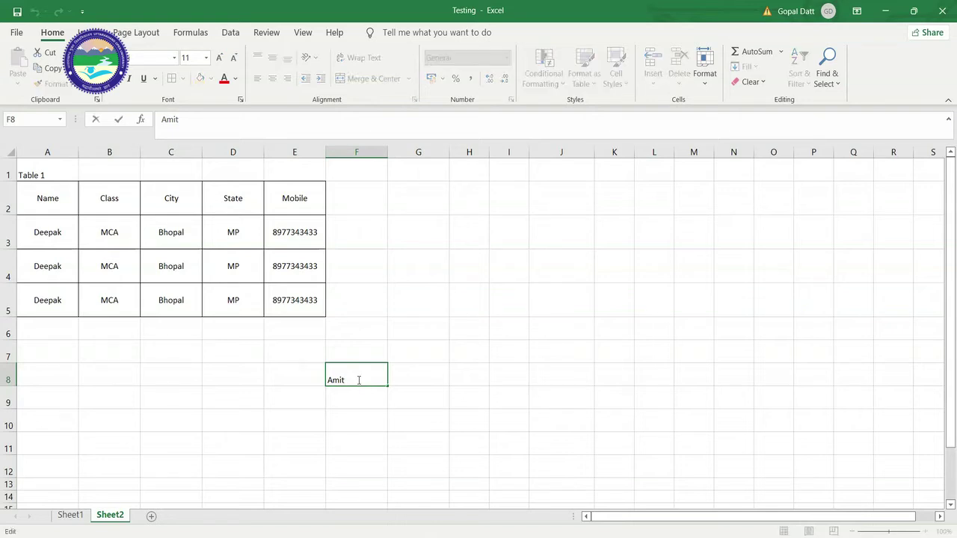
pyautogui.press('Return')
pyautogui.click(368, 376)
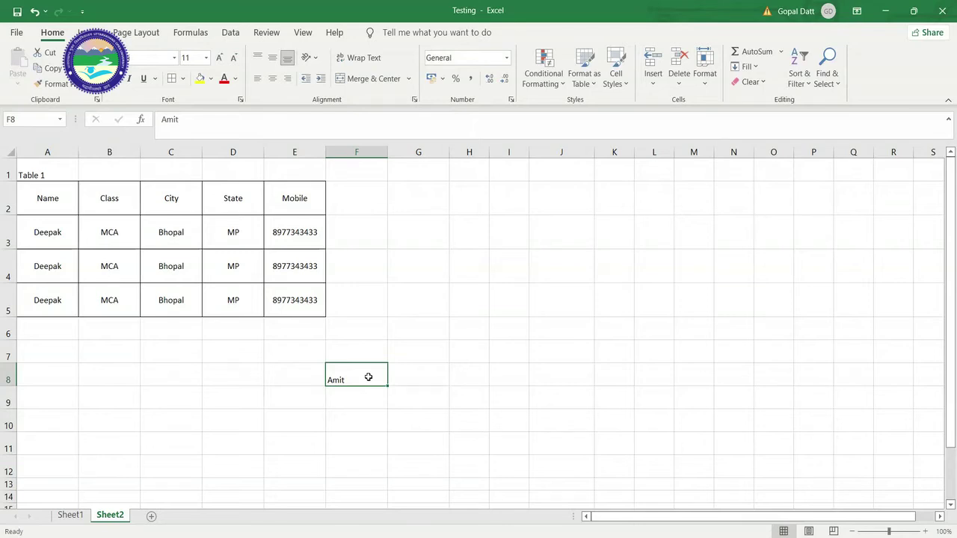
pyautogui.doubleClick(368, 376)
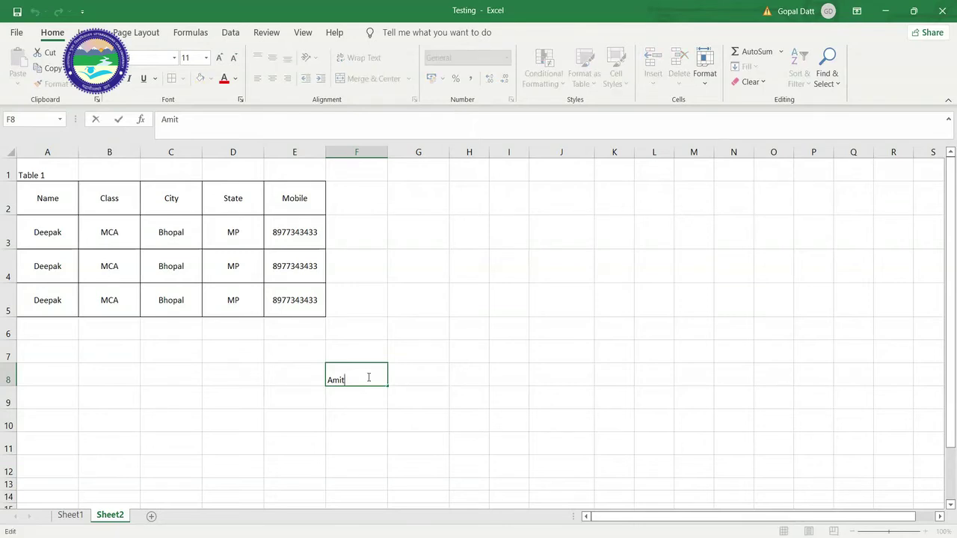
pyautogui.click(376, 400)
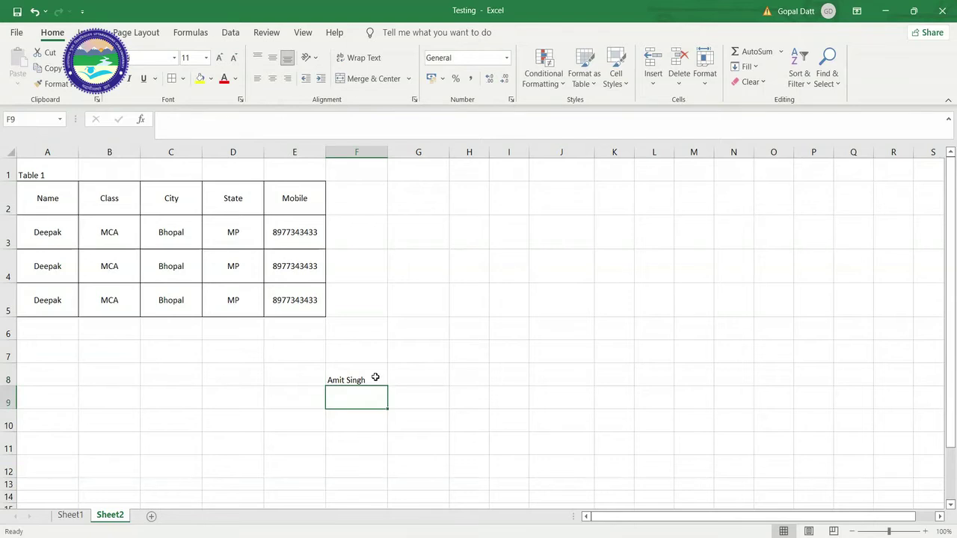
pyautogui.click(375, 377)
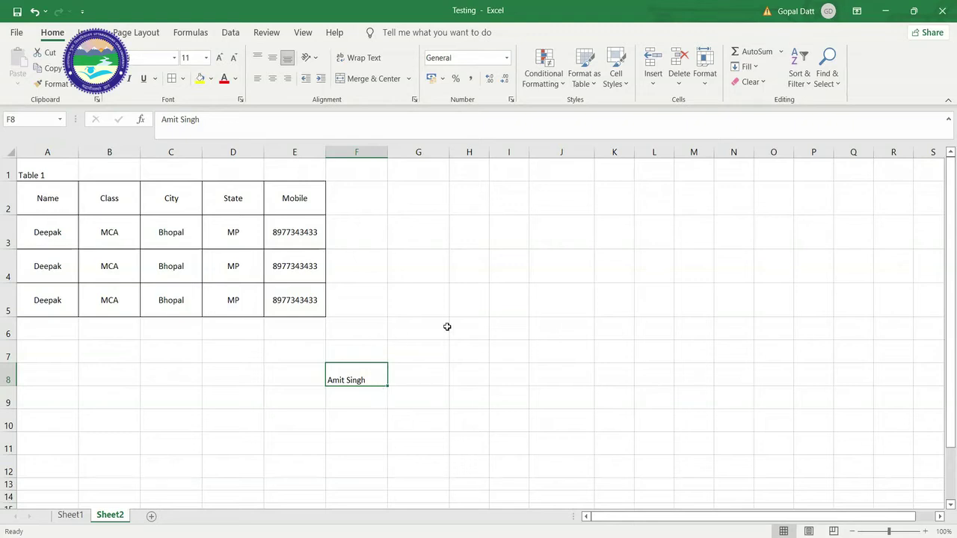
pyautogui.click(472, 260)
pyautogui.click(410, 246)
pyautogui.click(441, 343)
pyautogui.click(557, 292)
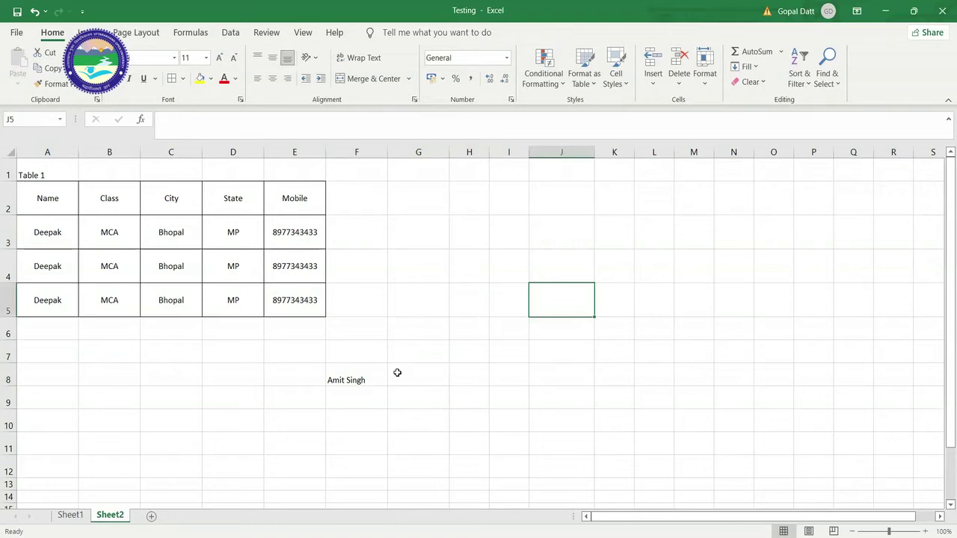
pyautogui.click(370, 375)
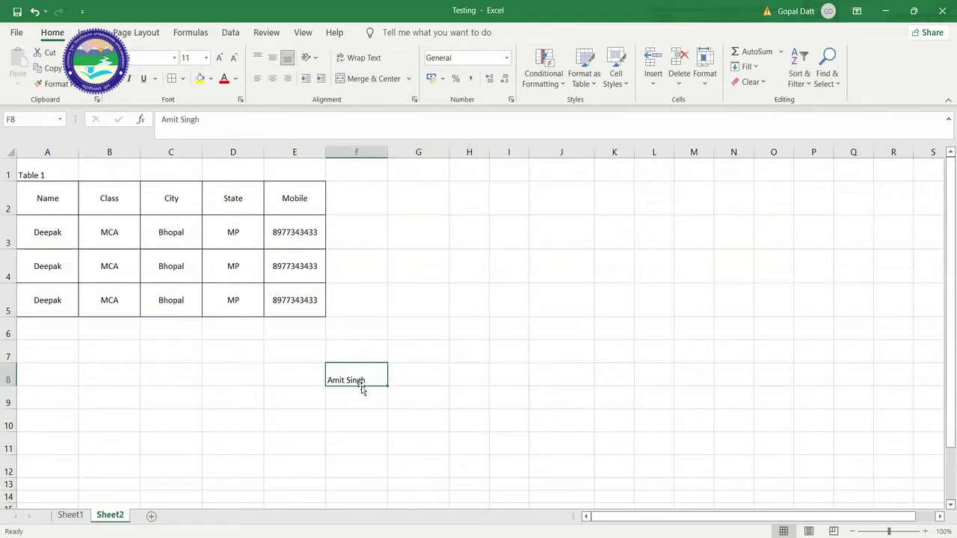
# Move the full name from F8 to F10 and fill copies up through F6.
pyautogui.moveTo(362, 388); pyautogui.dragTo(389, 434)
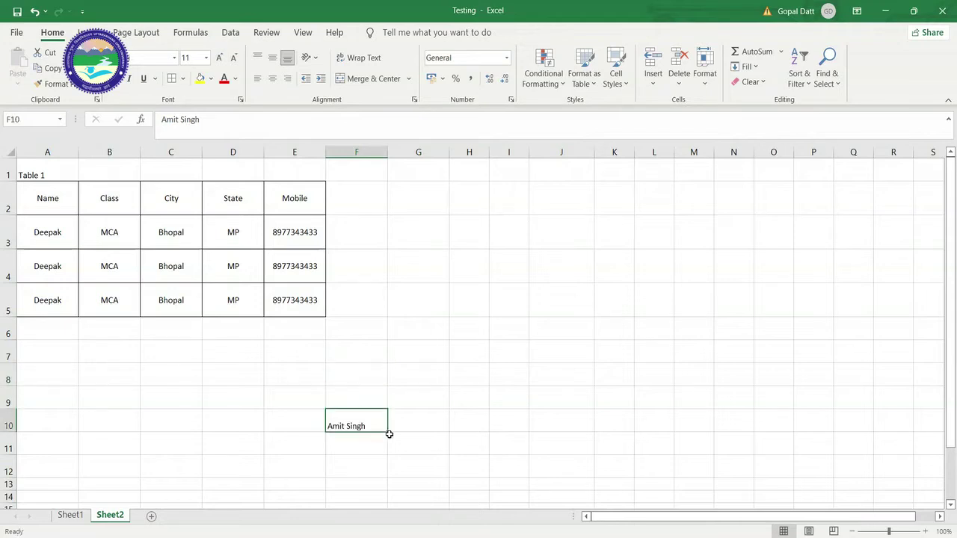
pyautogui.moveTo(388, 434); pyautogui.dragTo(390, 378)
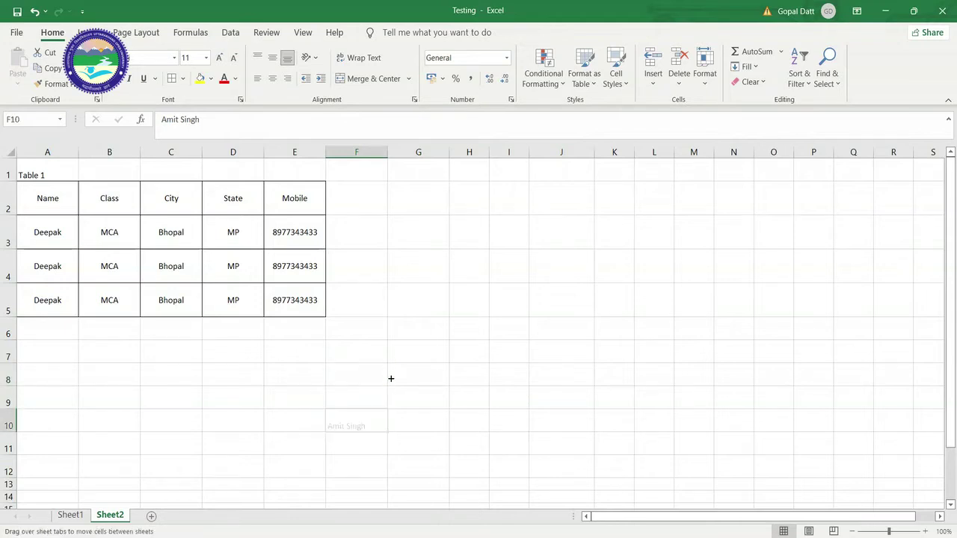
pyautogui.moveTo(390, 329)
pyautogui.mouseDown()
pyautogui.moveTo(390, 447)
pyautogui.moveTo(404, 442)
pyautogui.mouseUp()
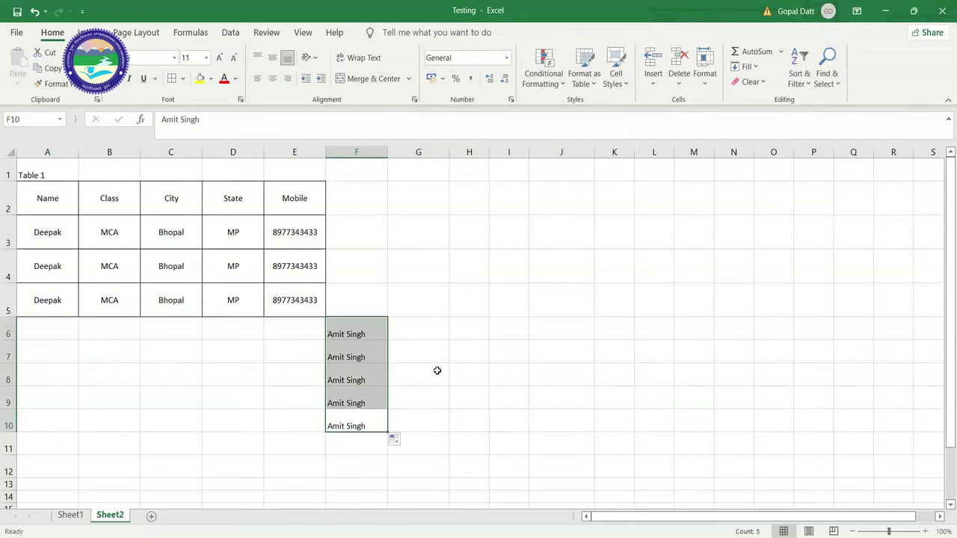
pyautogui.click(379, 399)
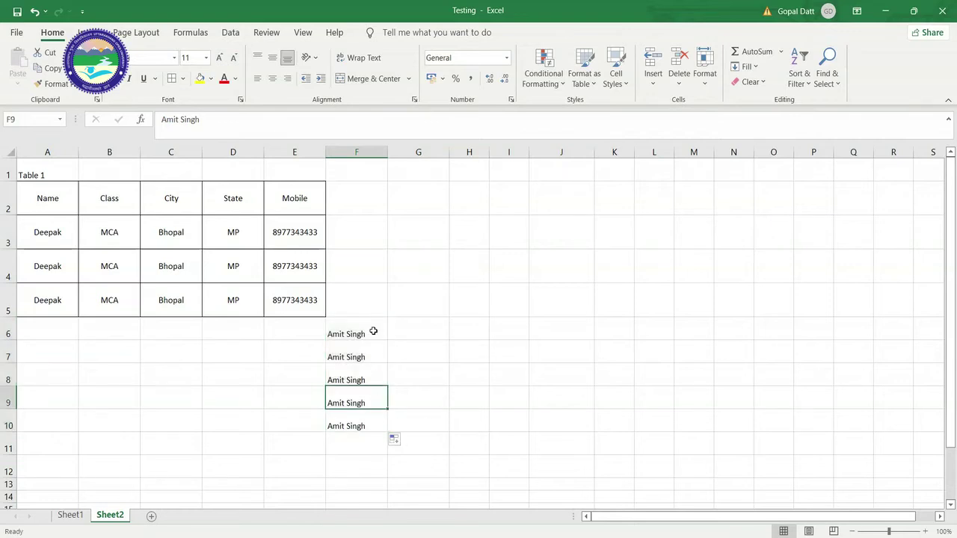
pyautogui.click(373, 331)
pyautogui.doubleClick(370, 334)
# Clear the copies from F6 through F9 so the name remains only in F10.
pyautogui.click(481, 365)
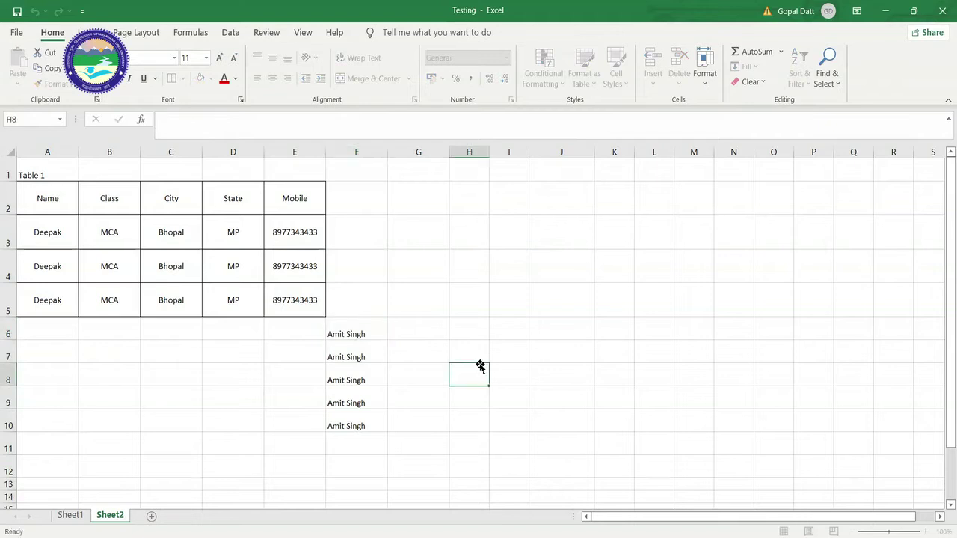
pyautogui.moveTo(369, 332); pyautogui.dragTo(365, 386)
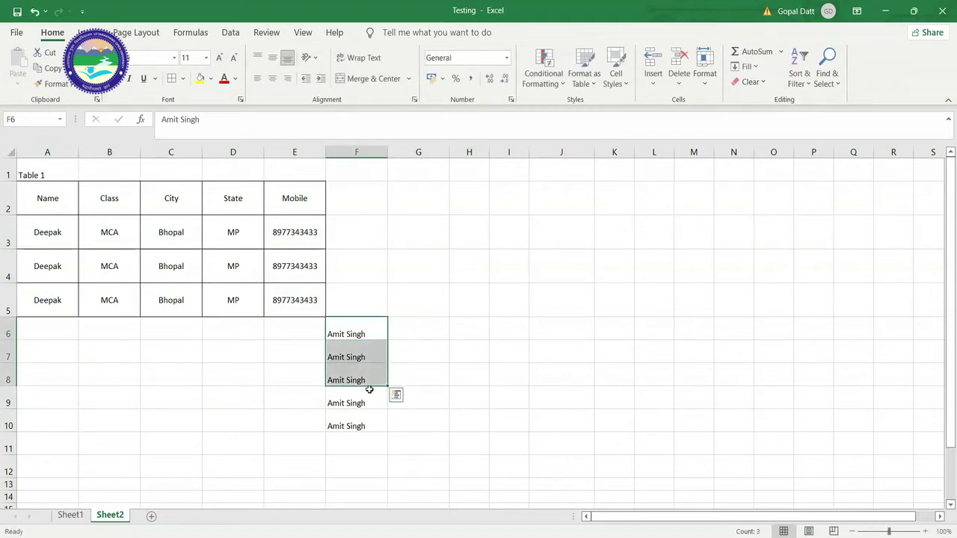
pyautogui.press('Delete')
pyautogui.click(372, 403)
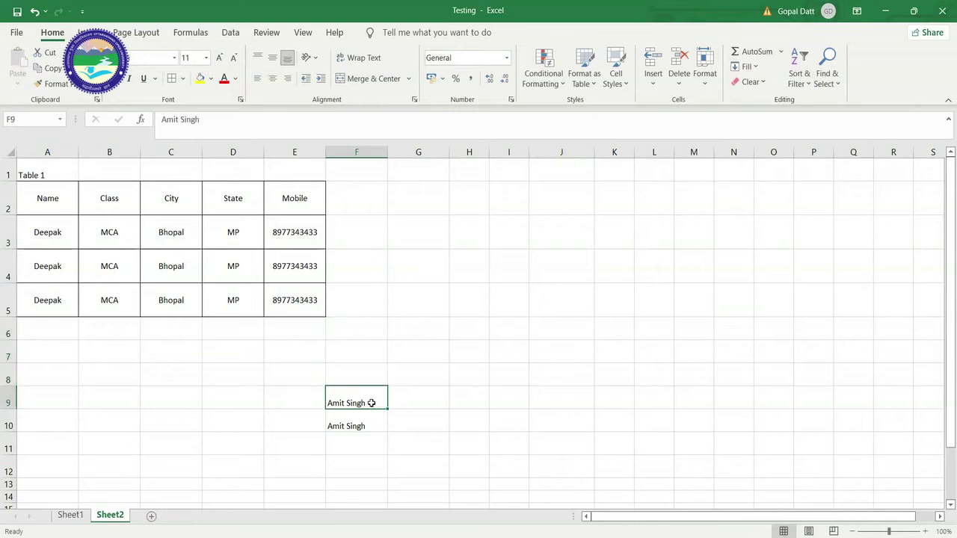
pyautogui.press('Delete')
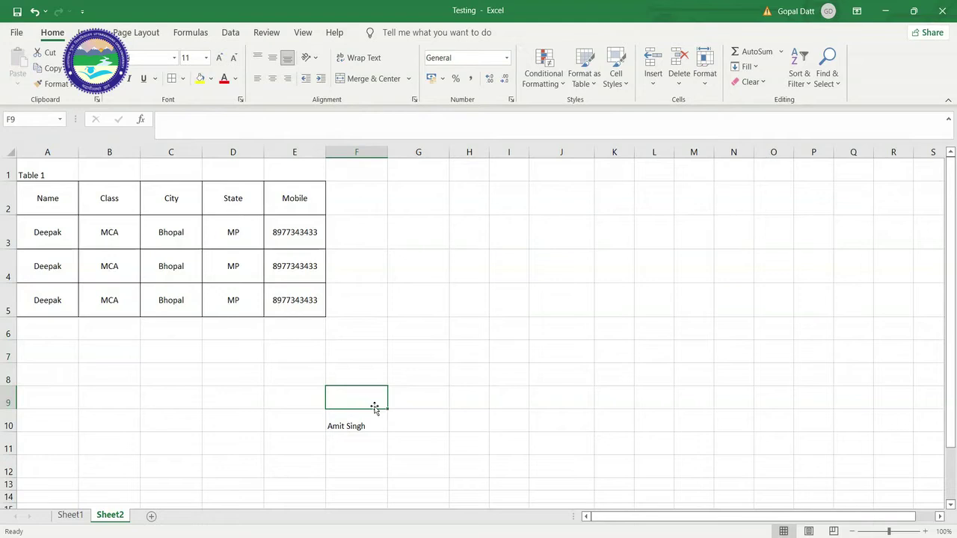
pyautogui.click(435, 393)
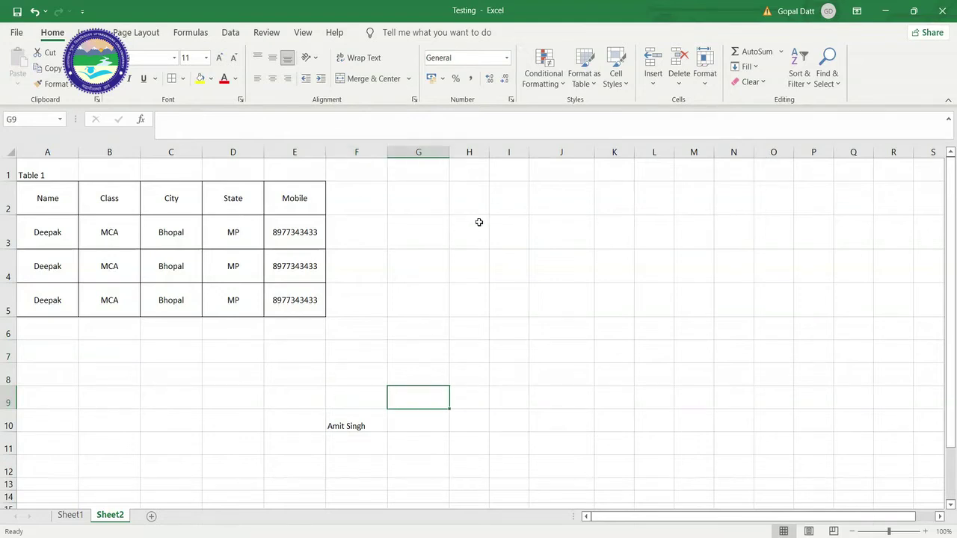
# Fill G2:G10 with the odd-number series 1, 3 … 17.
pyautogui.click(423, 194)
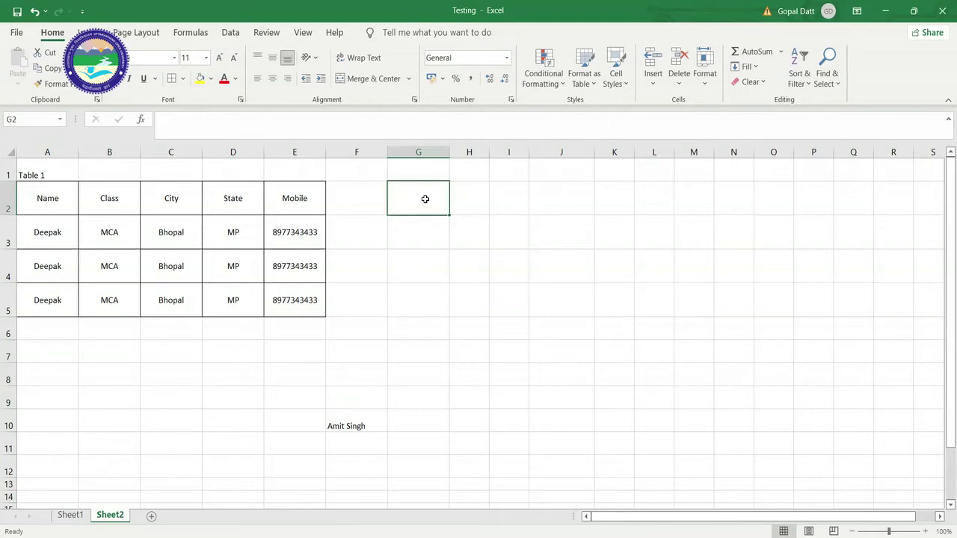
pyautogui.write('1')
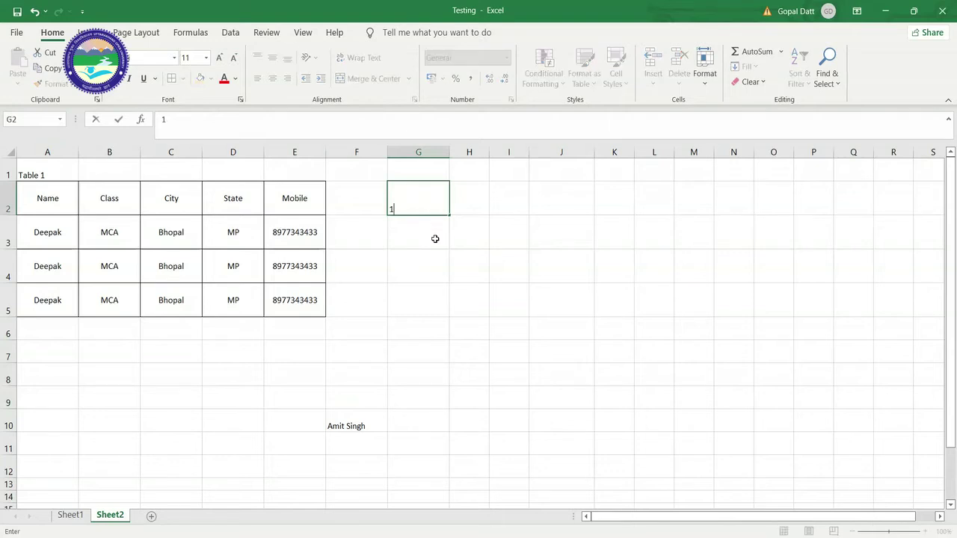
pyautogui.press('Return')
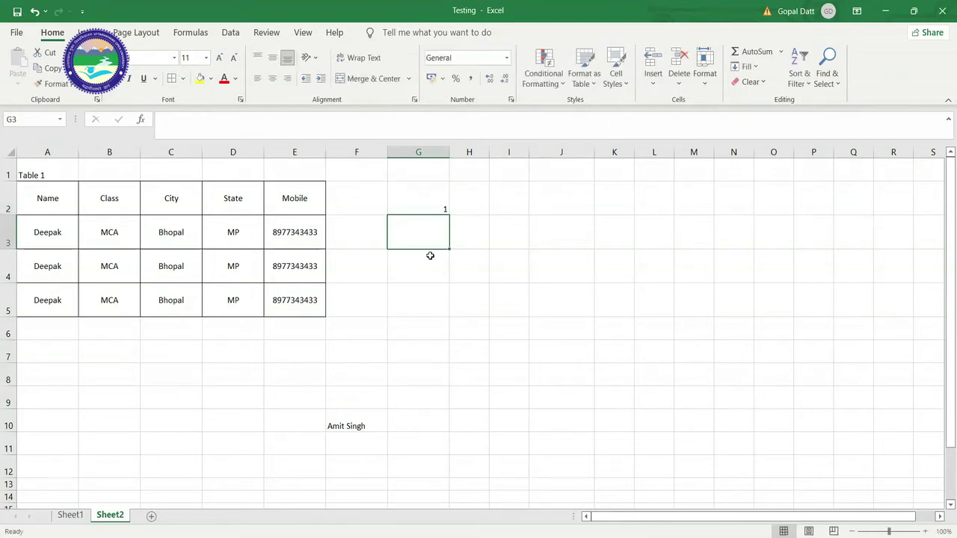
pyautogui.write('3')
pyautogui.press('Return')
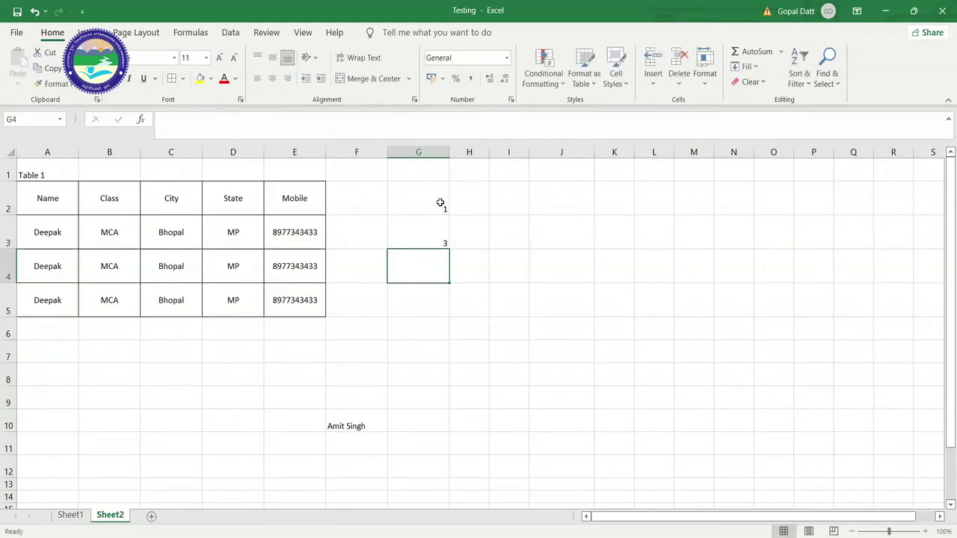
pyautogui.moveTo(440, 203); pyautogui.dragTo(440, 232)
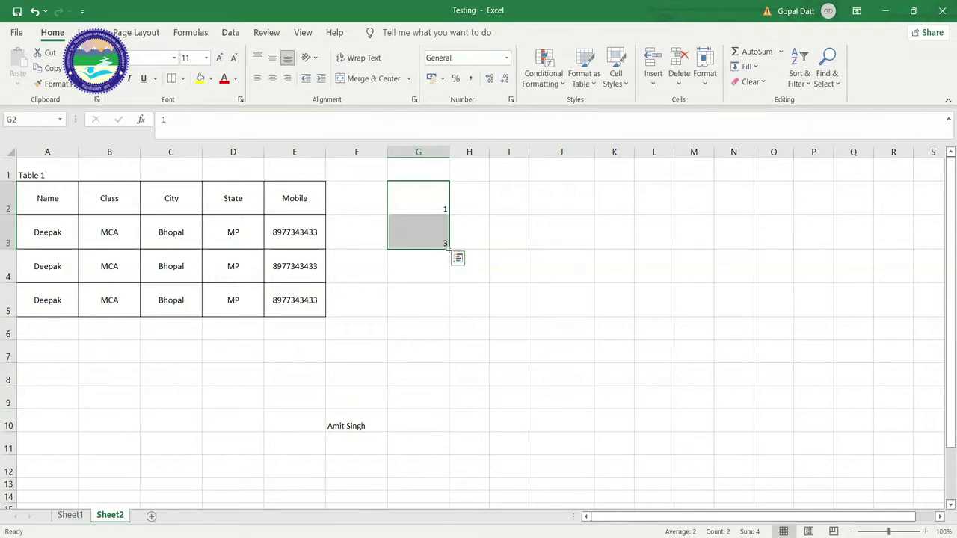
pyautogui.moveTo(449, 249); pyautogui.dragTo(449, 249)
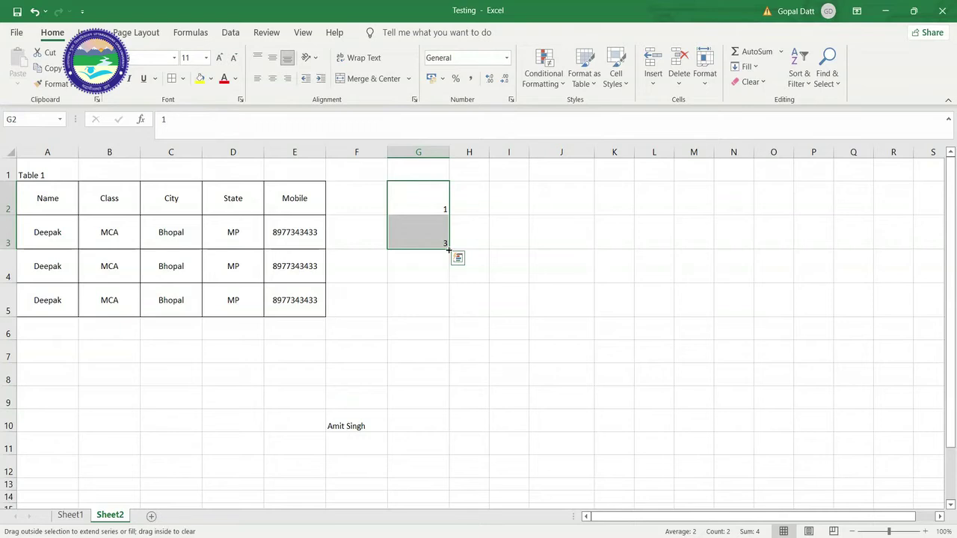
pyautogui.moveTo(449, 249); pyautogui.dragTo(448, 358)
pyautogui.moveTo(445, 391); pyautogui.dragTo(443, 433)
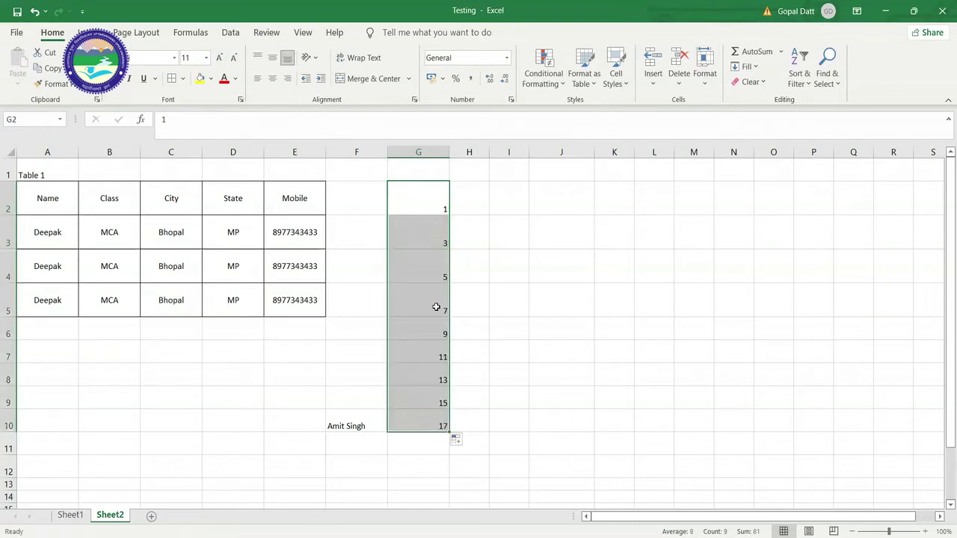
# Fill H2:H10 with the series 1, 2 … 9.
pyautogui.click(477, 201)
pyautogui.write('1')
pyautogui.press('Return')
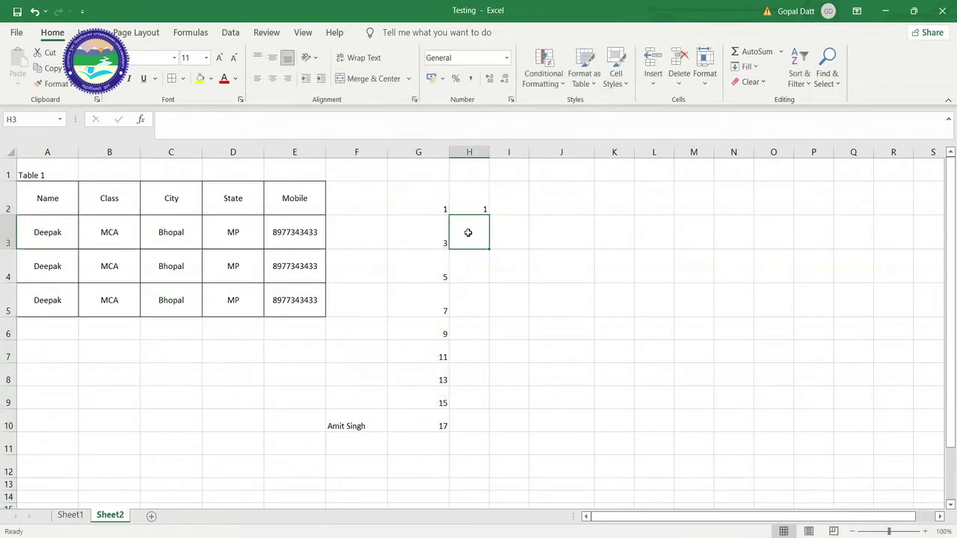
pyautogui.write('2')
pyautogui.press('Return')
pyautogui.moveTo(473, 209); pyautogui.dragTo(487, 273)
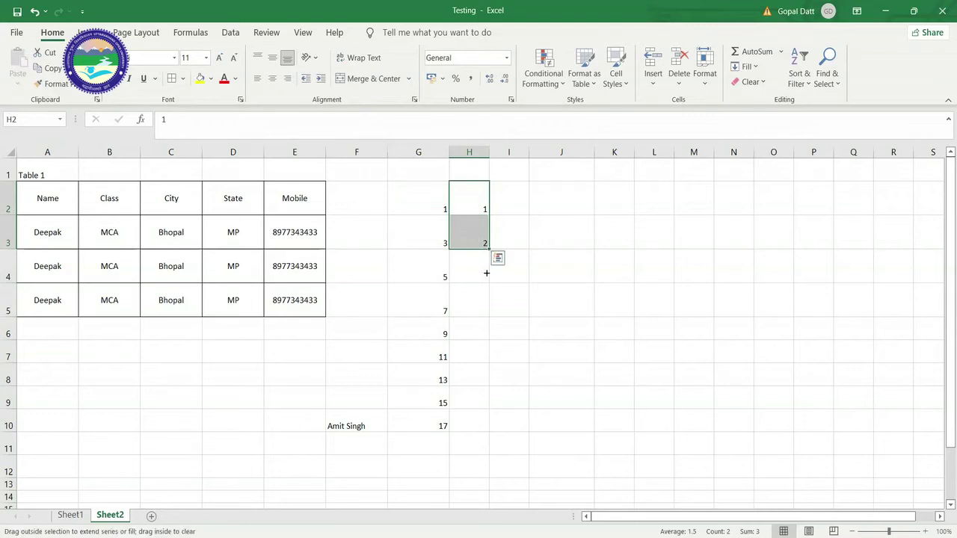
pyautogui.moveTo(487, 412); pyautogui.dragTo(488, 430)
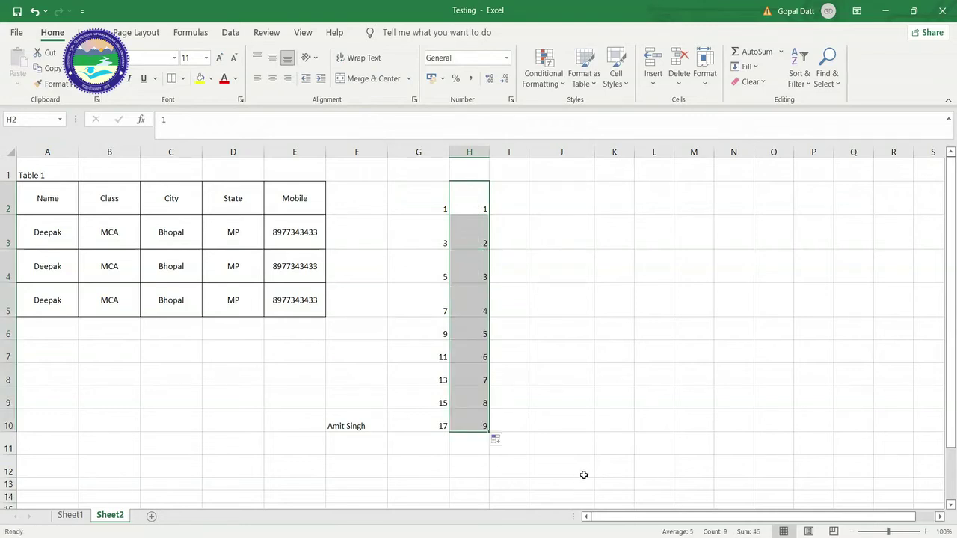
pyautogui.click(543, 331)
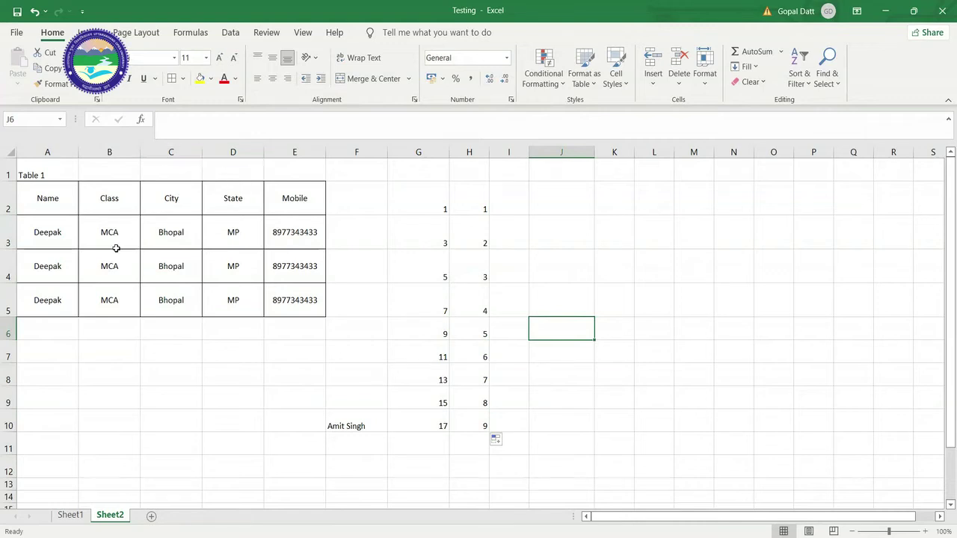
# Insert a blank column C before City, shifting City, State and Mobile to D–F.
pyautogui.click(189, 144)
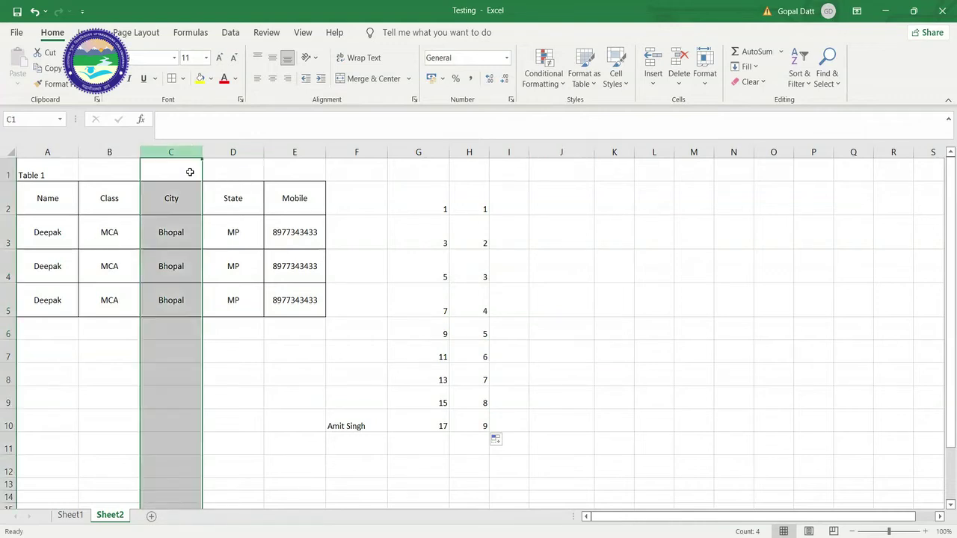
pyautogui.click(188, 192)
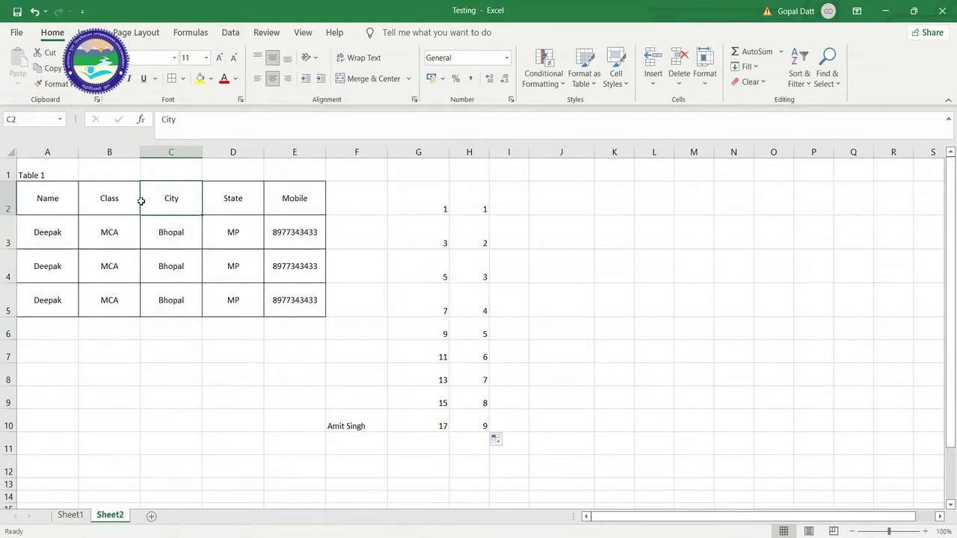
pyautogui.click(171, 152)
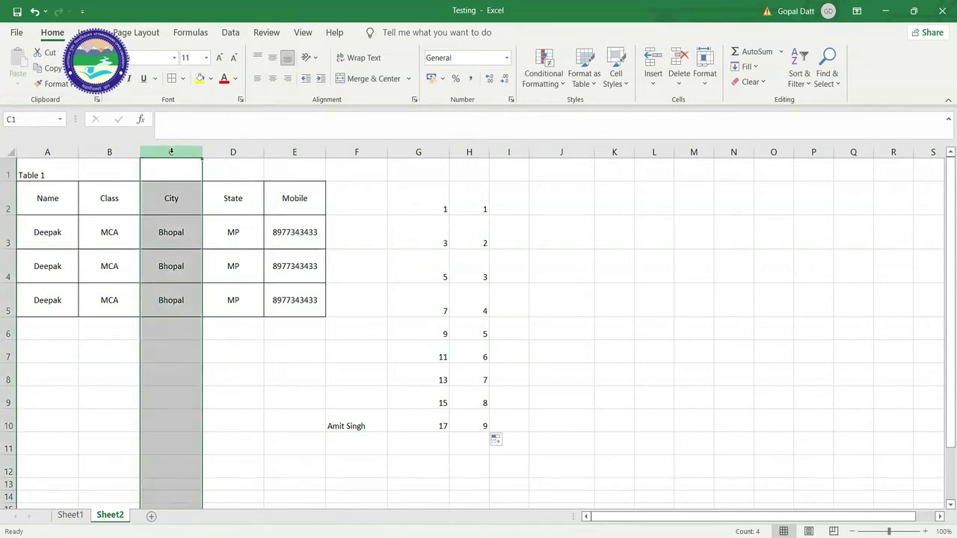
pyautogui.rightClick(172, 152)
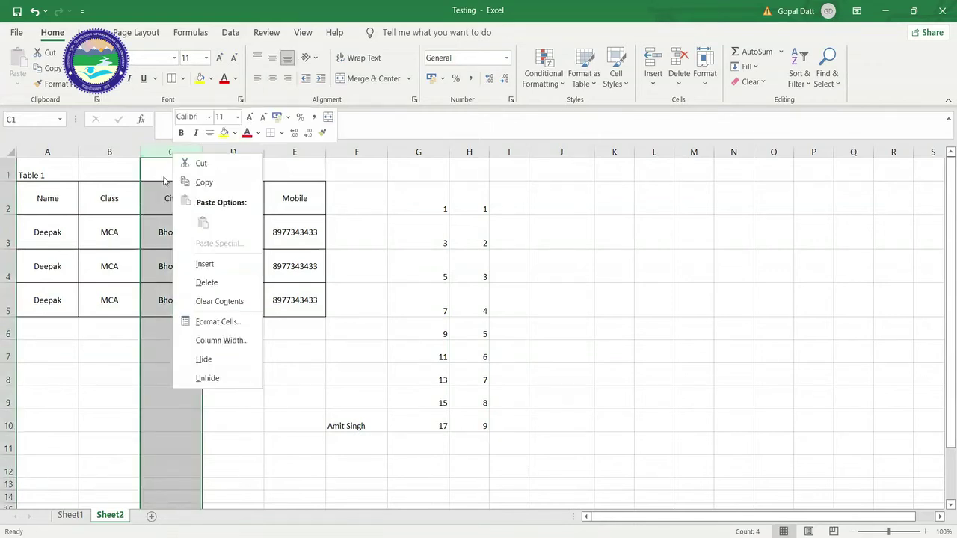
pyautogui.click(168, 153)
pyautogui.click(232, 149)
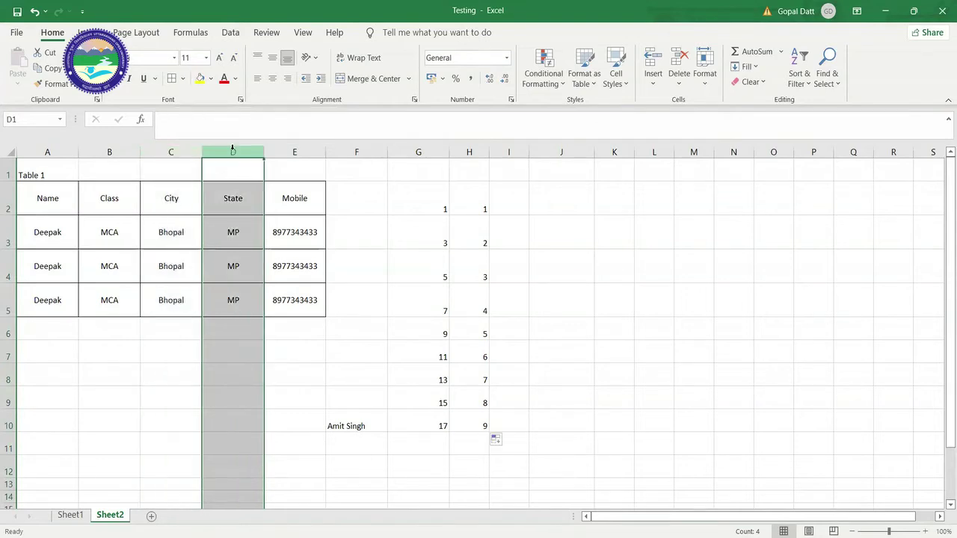
pyautogui.click(105, 152)
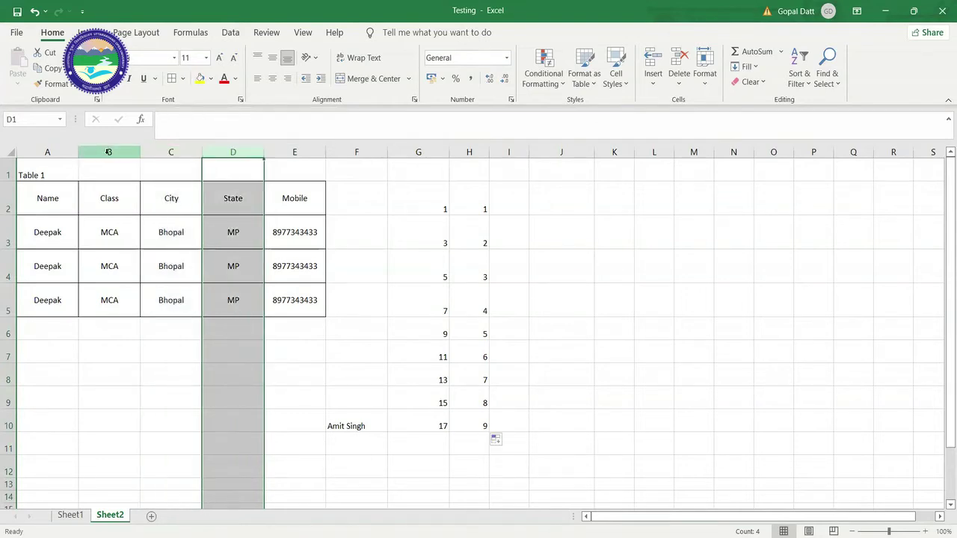
pyautogui.click(171, 152)
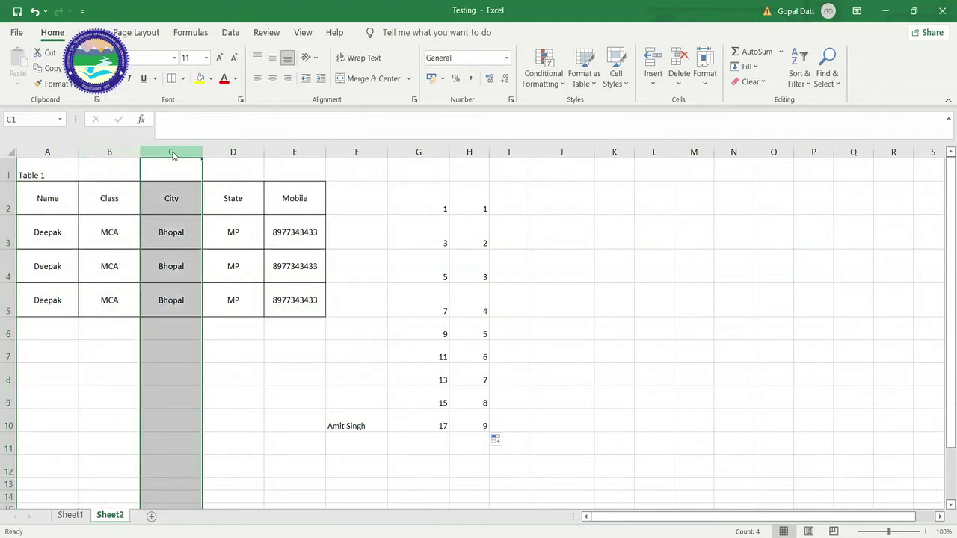
pyautogui.rightClick(171, 152)
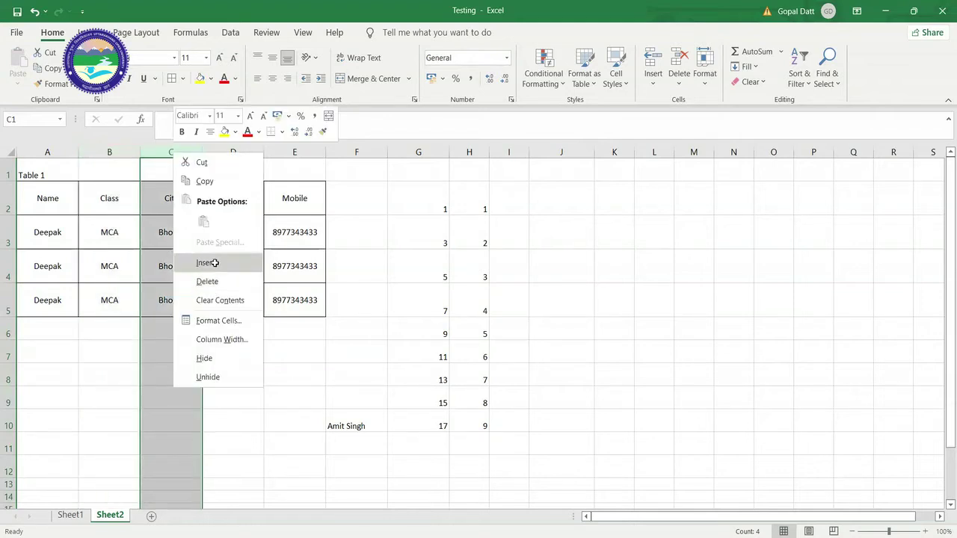
pyautogui.click(205, 263)
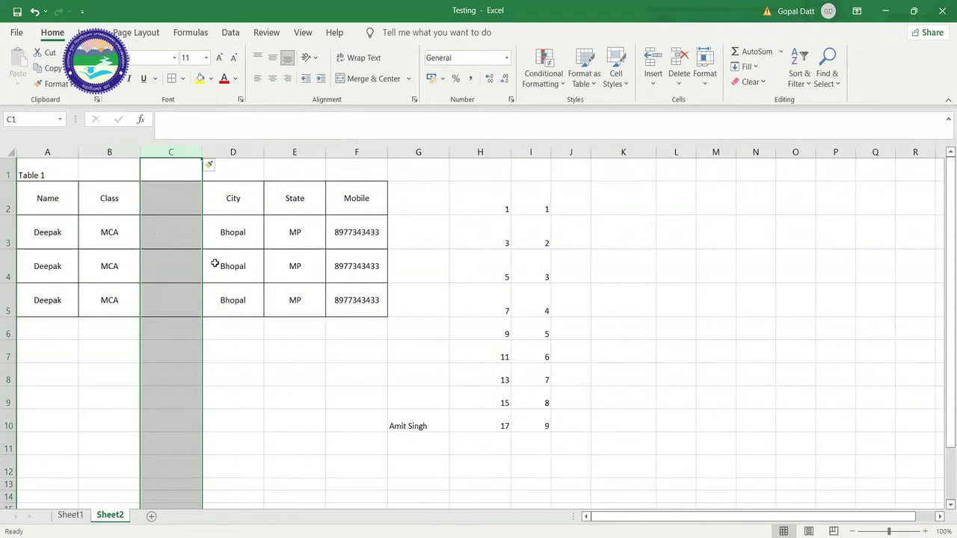
pyautogui.click(170, 204)
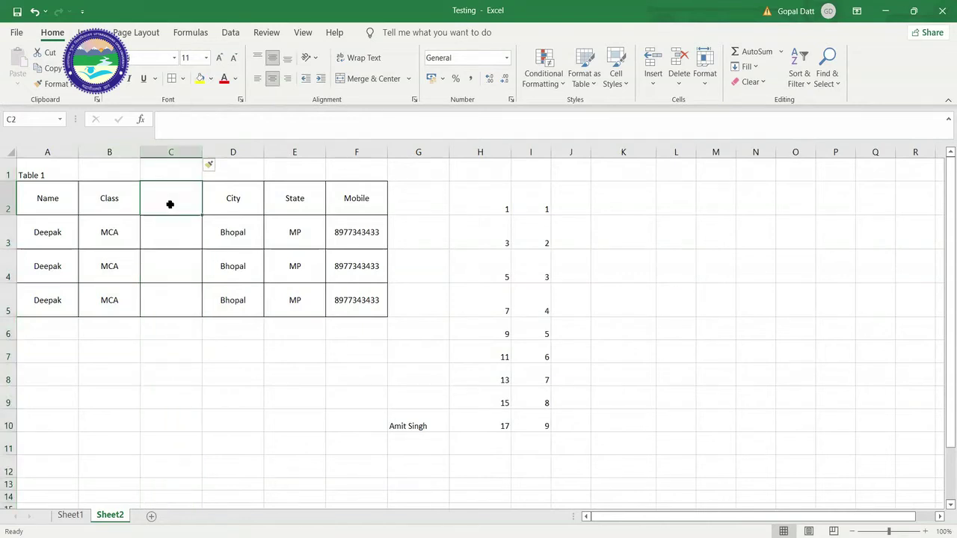
# Head column C as E-mail and add a surname to the student name in A4.
pyautogui.write('E-mail')
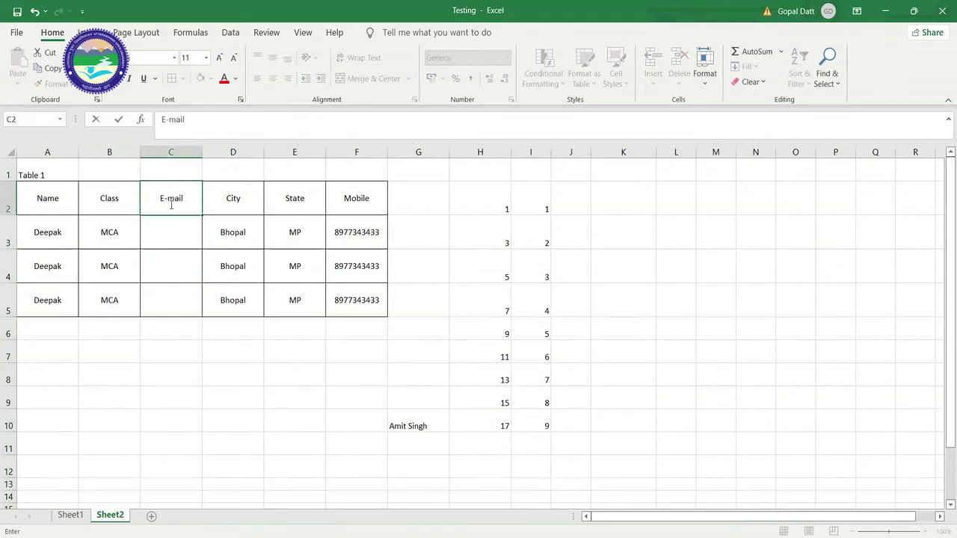
pyautogui.click(55, 269)
pyautogui.doubleClick(65, 268)
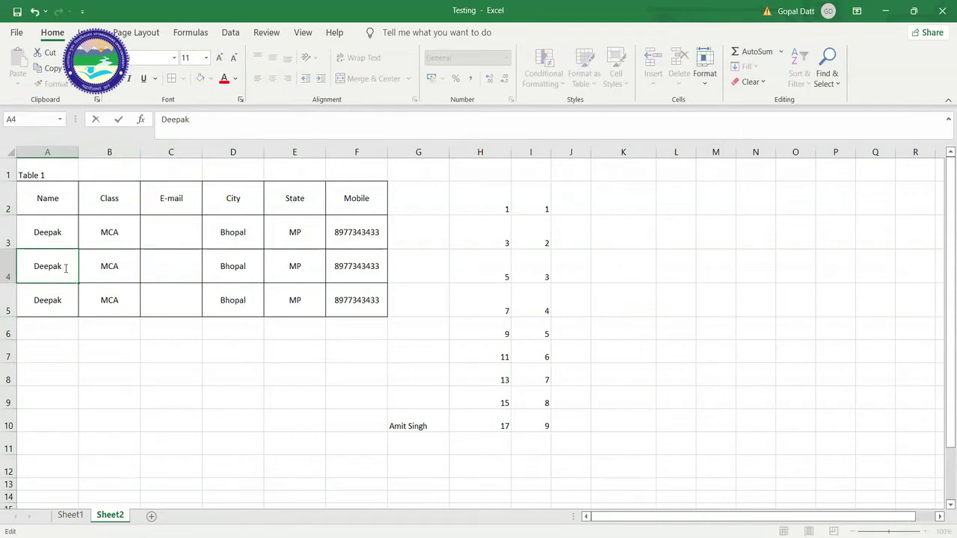
pyautogui.click(68, 312)
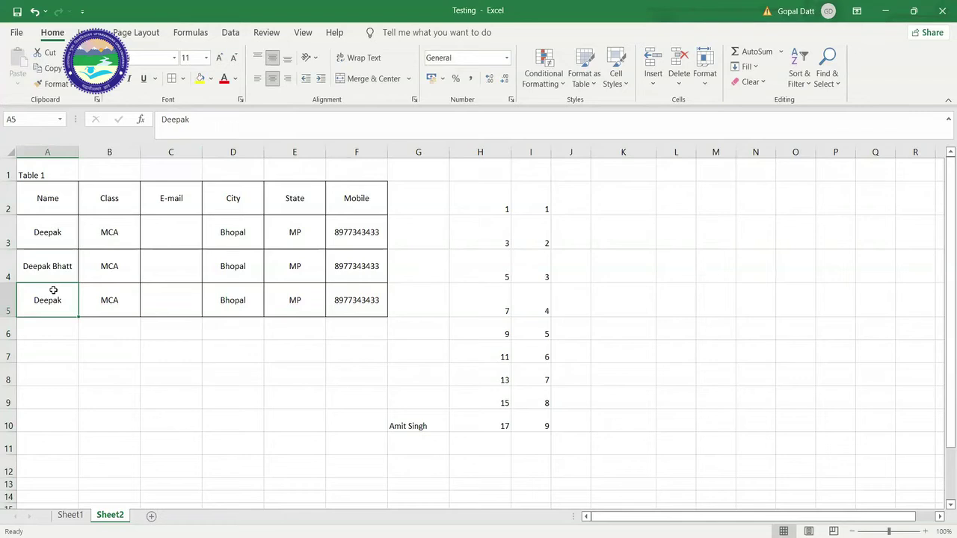
# Insert an empty row 4 between the first and second student records.
pyautogui.moveTo(55, 267)
pyautogui.mouseDown()
pyautogui.moveTo(57, 299)
pyautogui.moveTo(344, 301)
pyautogui.moveTo(343, 328)
pyautogui.mouseUp()
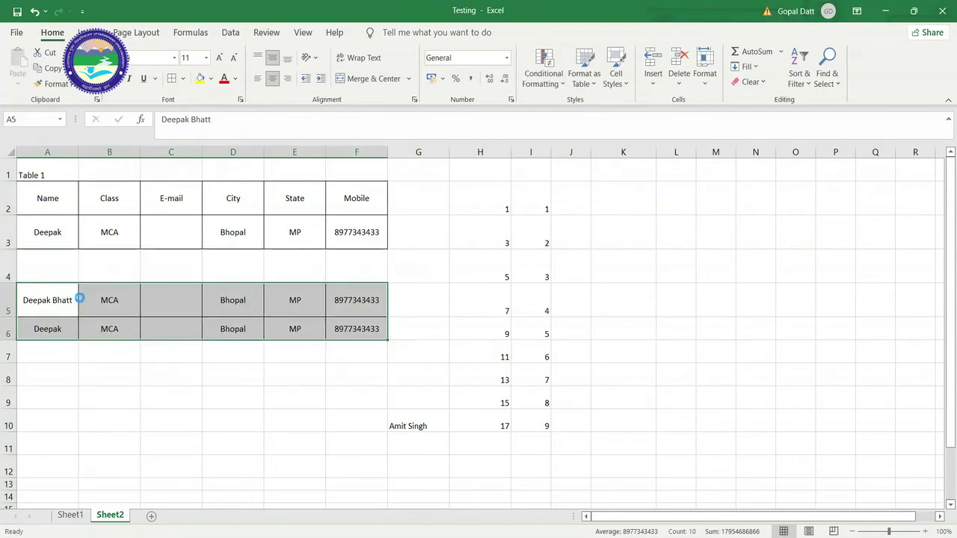
pyautogui.moveTo(80, 299); pyautogui.dragTo(53, 278)
pyautogui.click(42, 281)
pyautogui.click(10, 276)
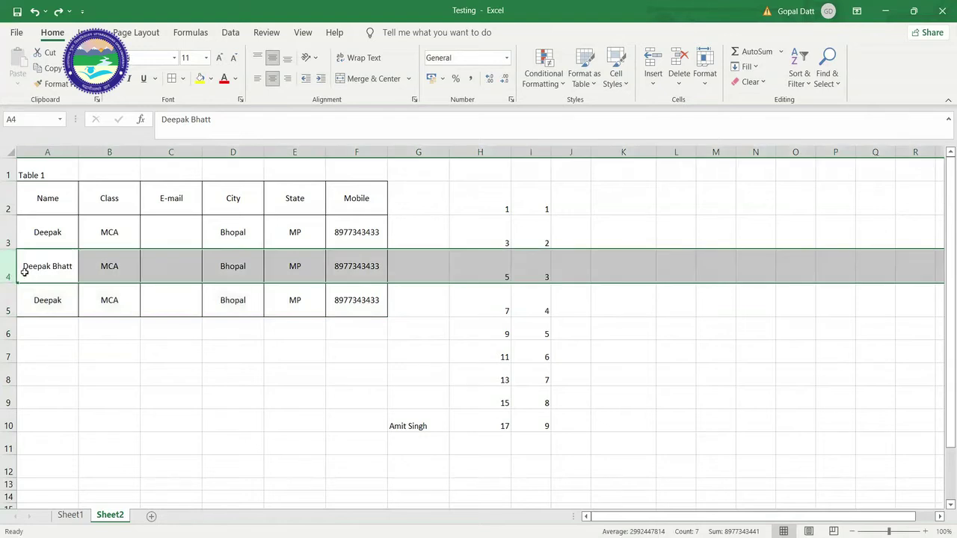
pyautogui.hotkey('shift', 'F10')
pyautogui.click(33, 380)
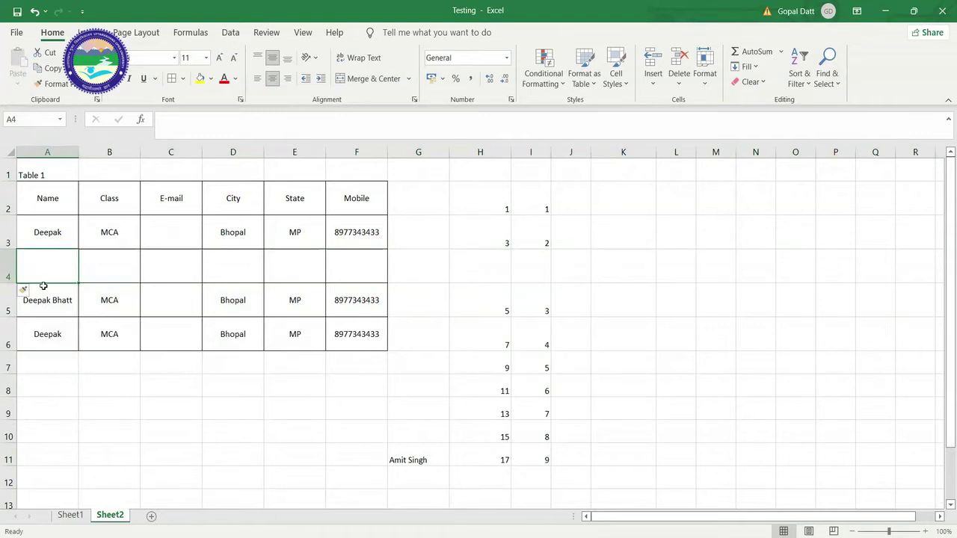
# Delete blank row 4 so the second student's record sits directly below the first.
pyautogui.click(8, 265)
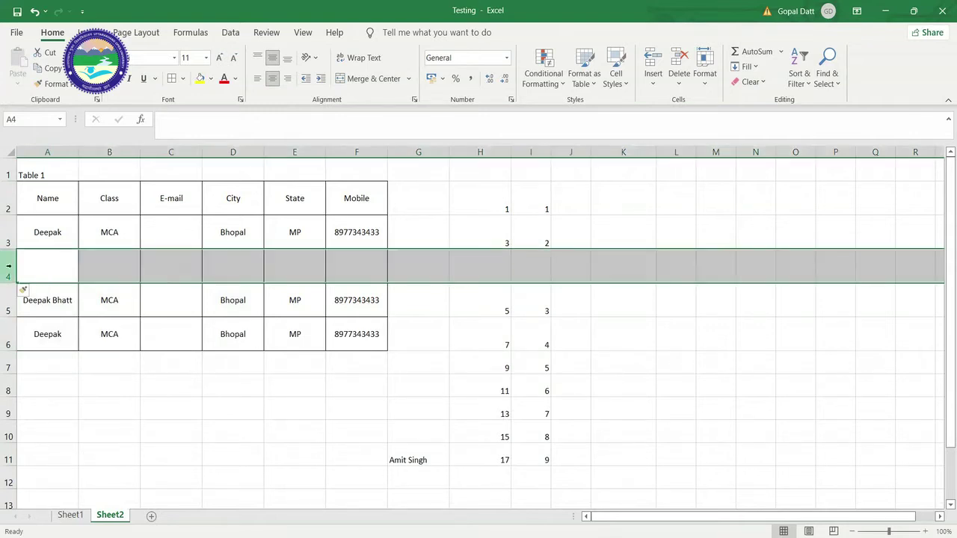
pyautogui.rightClick(38, 395)
pyautogui.click(38, 395)
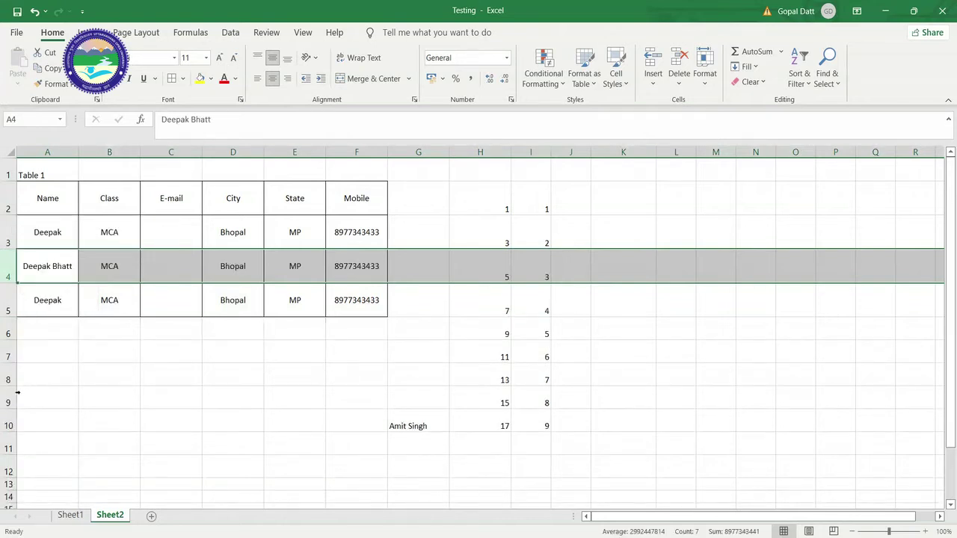
pyautogui.click(128, 330)
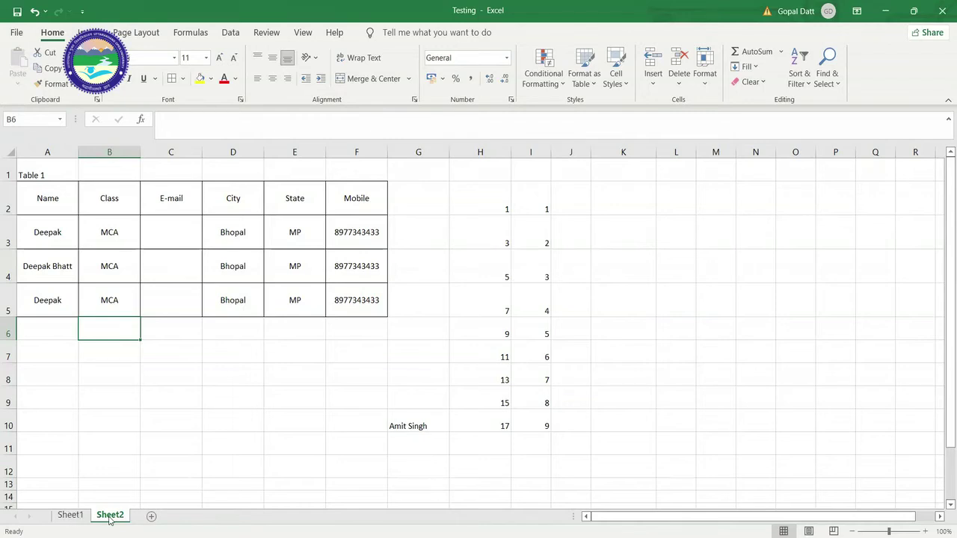
# Add three new worksheets, Sheet3, Sheet4 and Sheet5, to the Testing workbook.
pyautogui.click(151, 517)
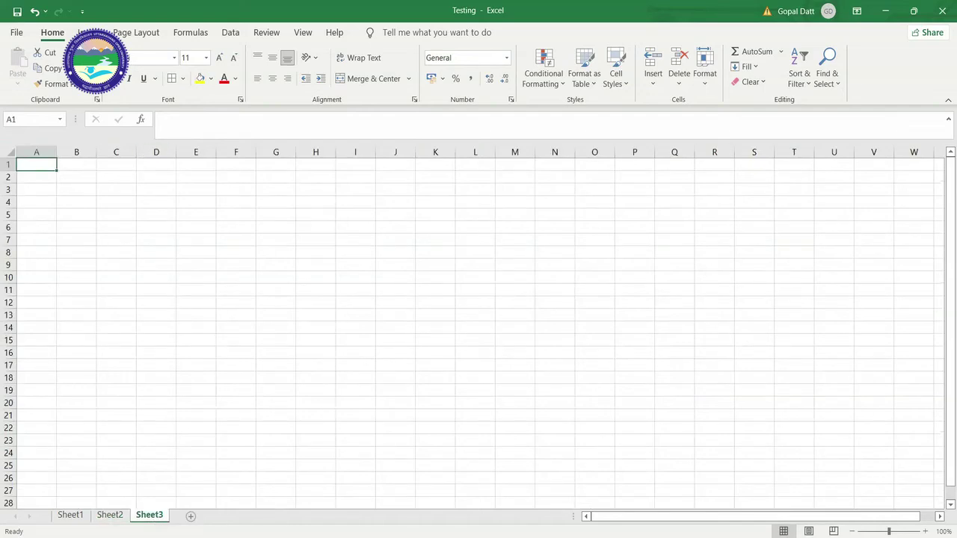
pyautogui.click(192, 517)
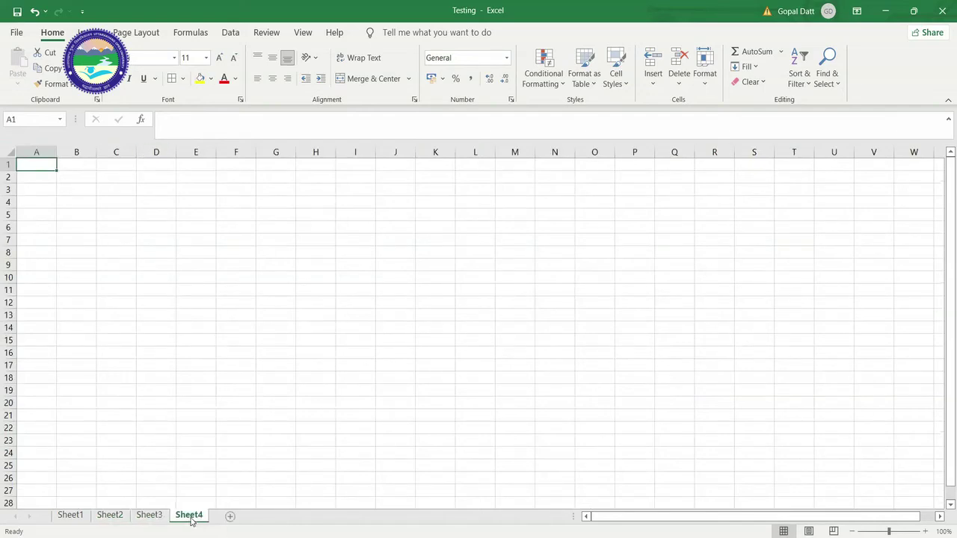
pyautogui.click(230, 519)
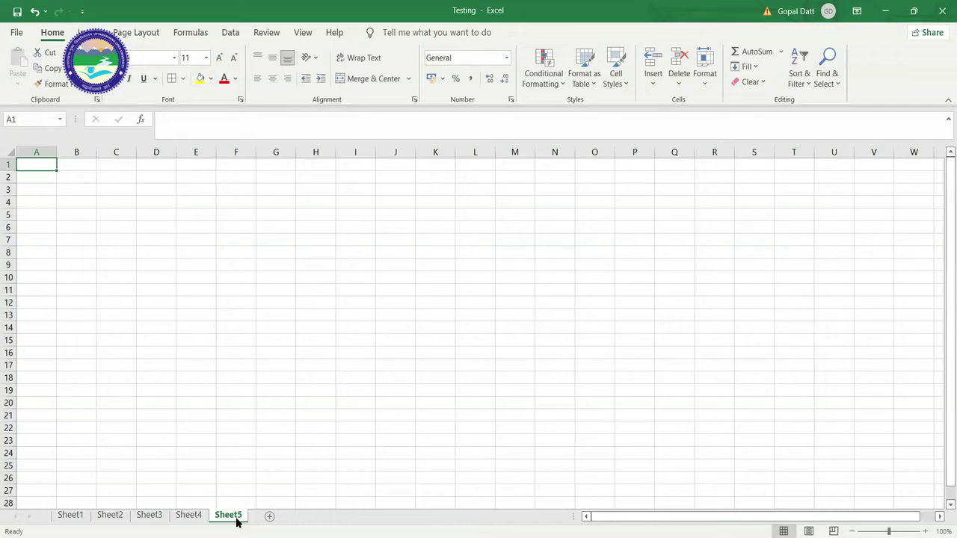
pyautogui.click(247, 478)
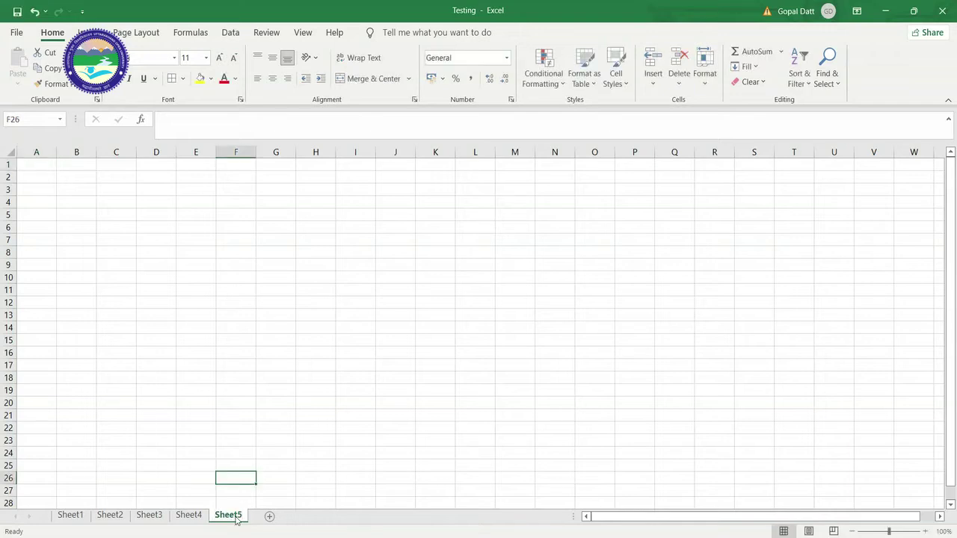
# Rename Sheet4 to Result and Sheet5 to Shop.
pyautogui.keyDown('ctrl'); pyautogui.click(187, 516); pyautogui.keyUp('ctrl')
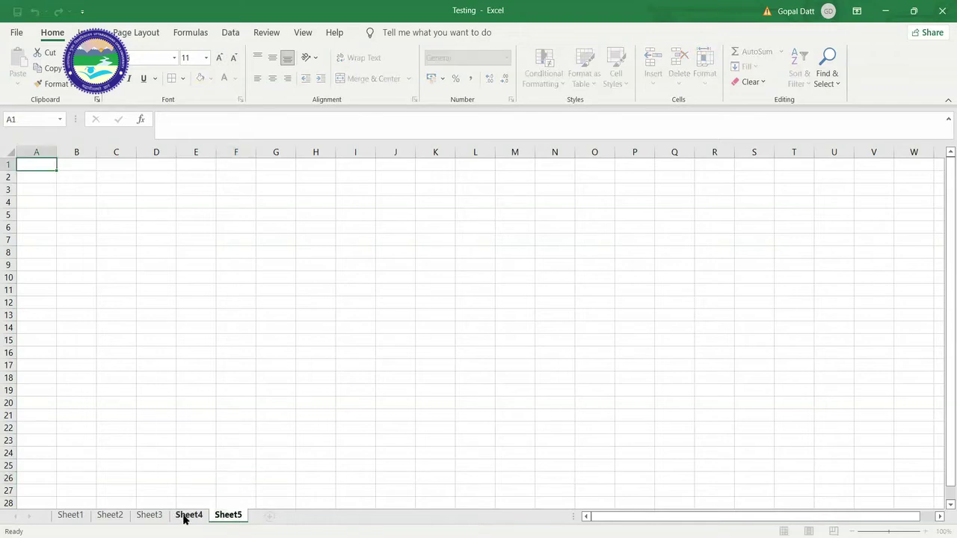
pyautogui.rightClick(185, 515)
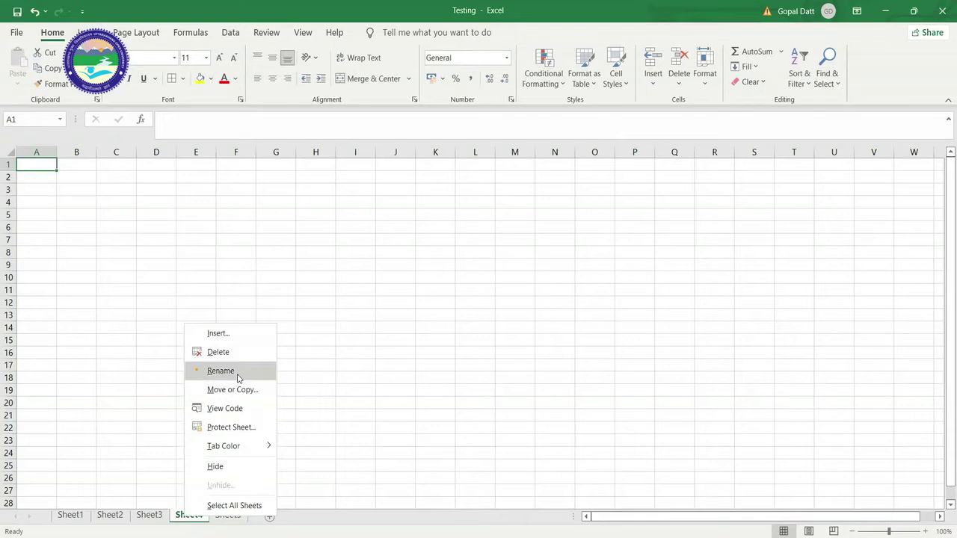
pyautogui.click(217, 426)
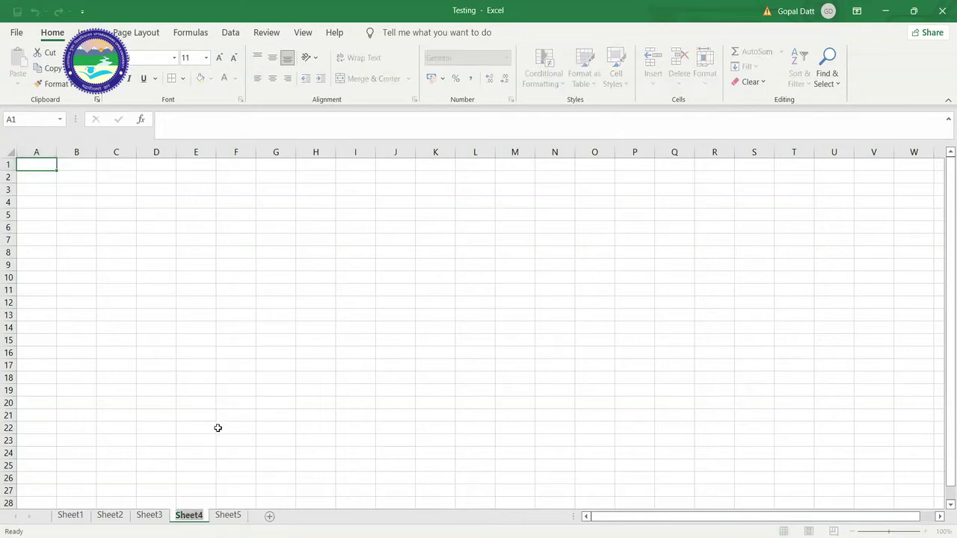
pyautogui.write('Result')
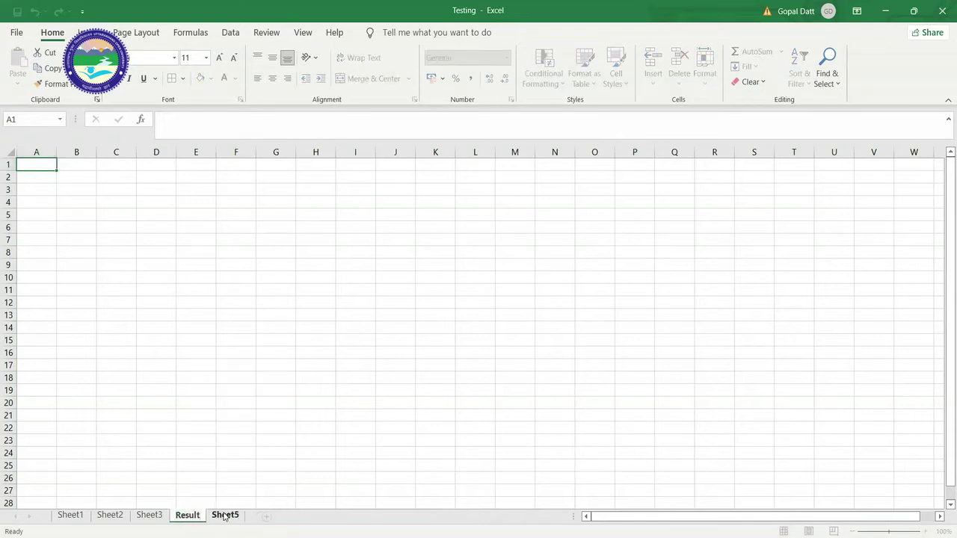
pyautogui.click(224, 515)
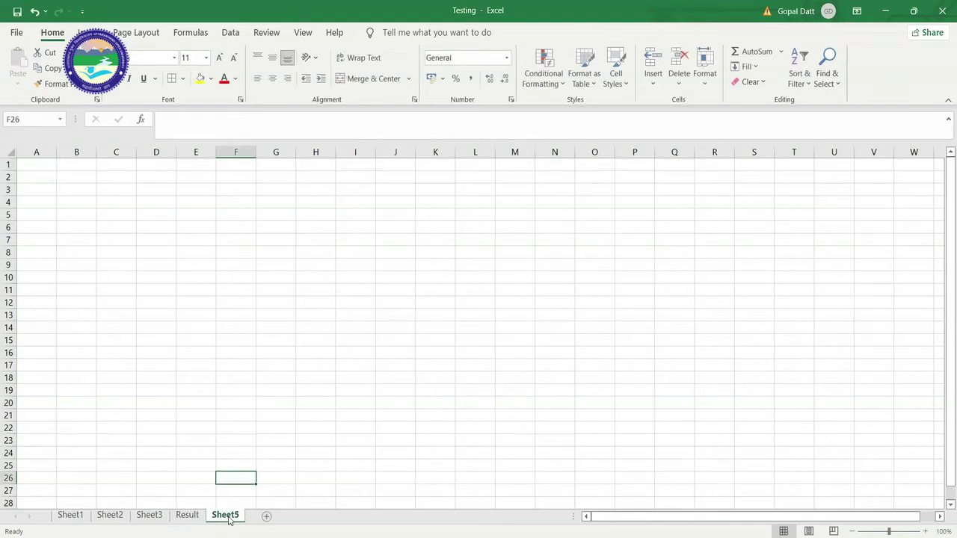
pyautogui.doubleClick(228, 515)
pyautogui.write('Shop')
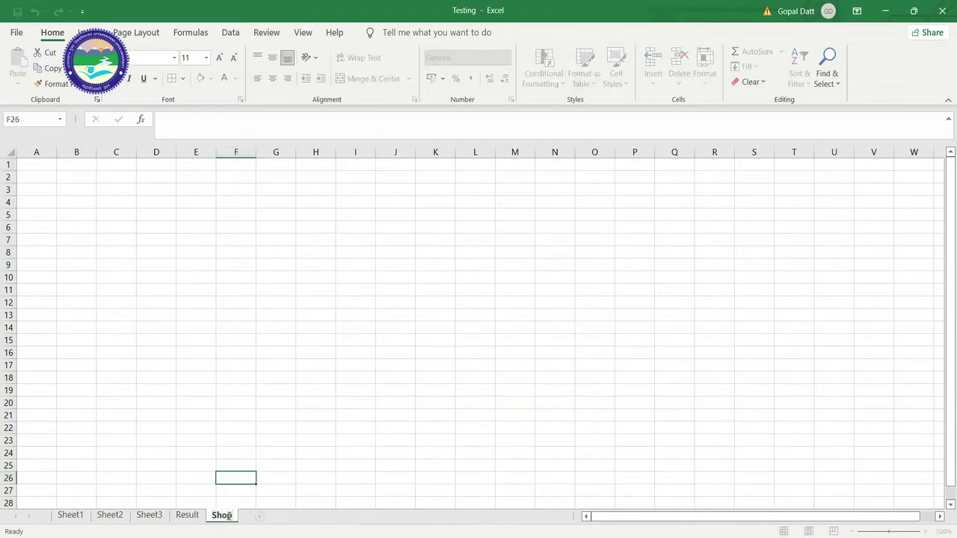
# Rename Sheet3 to Income and return to Sheet2's student table.
pyautogui.click(150, 516)
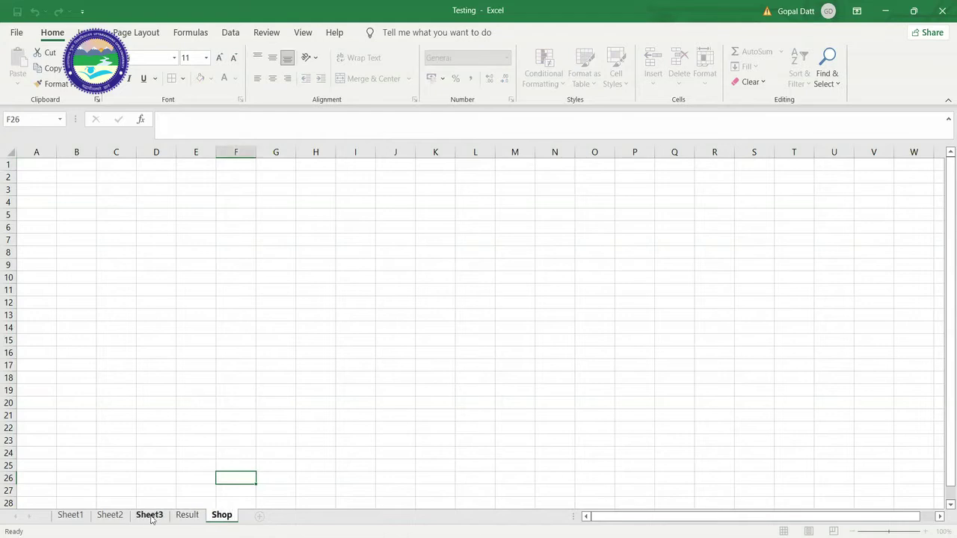
pyautogui.doubleClick(149, 516)
pyautogui.press('BackSpace')
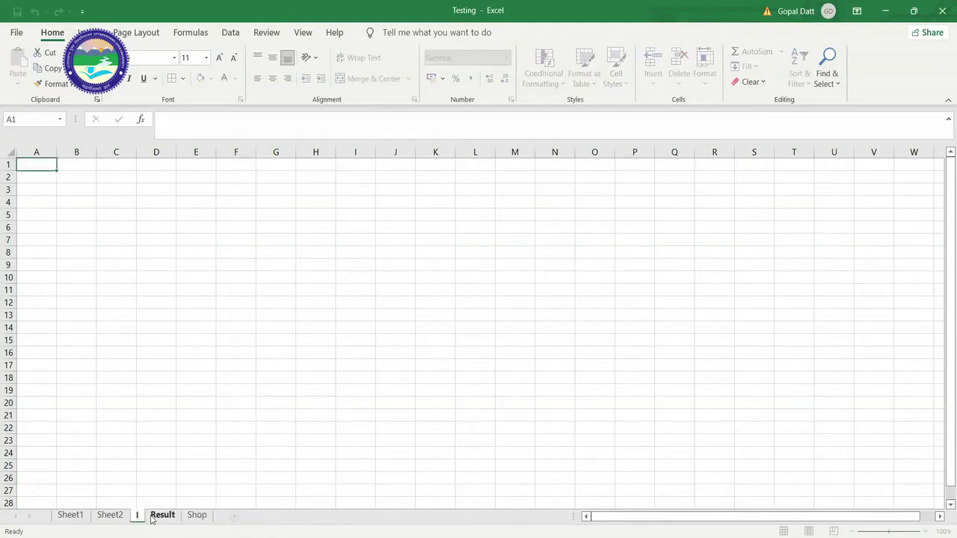
pyautogui.write('Income')
pyautogui.click(182, 442)
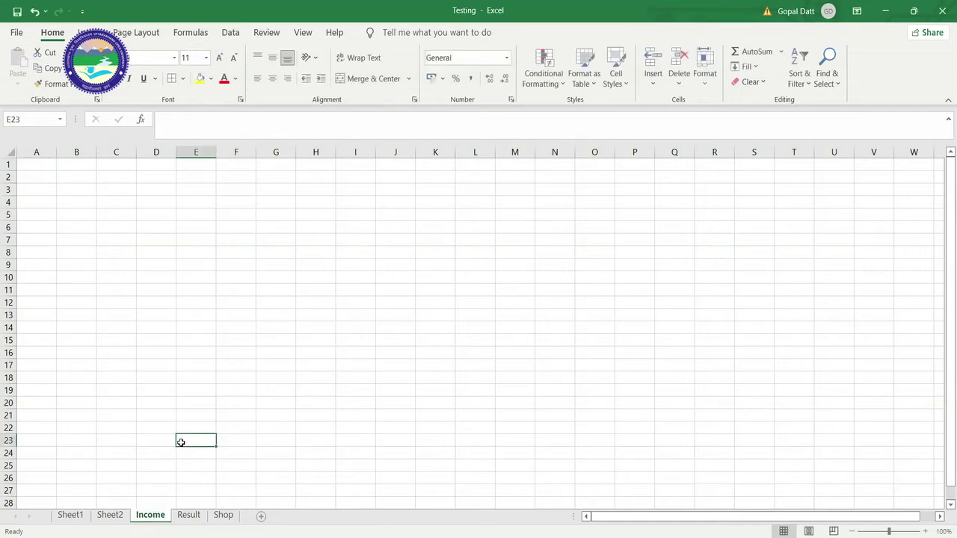
pyautogui.click(109, 515)
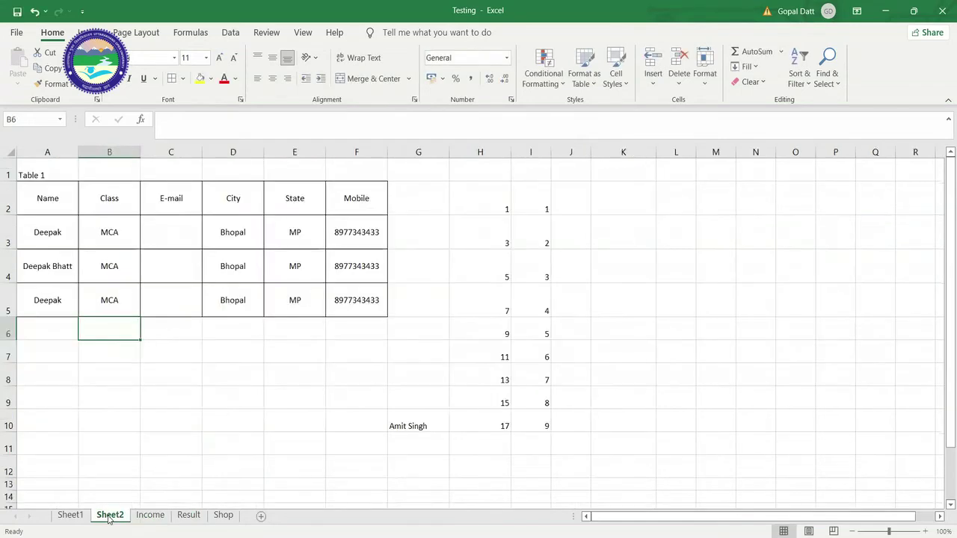
# Look through the Result, Shop, Income and Sheet2 tabs, ending on Sheet1's student table.
pyautogui.click(189, 514)
pyautogui.click(217, 515)
pyautogui.keyDown('ctrl'); pyautogui.click(189, 515); pyautogui.keyUp('ctrl')
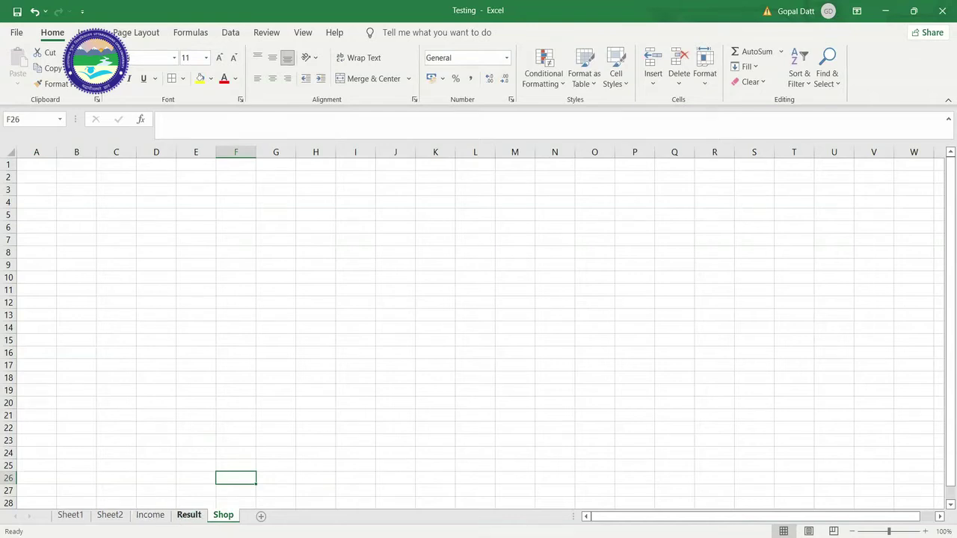
pyautogui.click(149, 517)
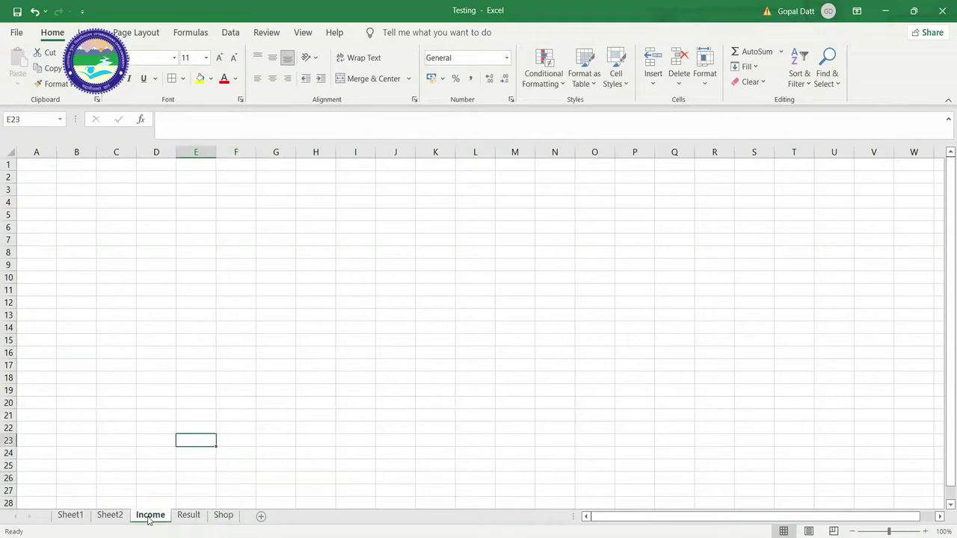
pyautogui.click(188, 515)
pyautogui.click(227, 518)
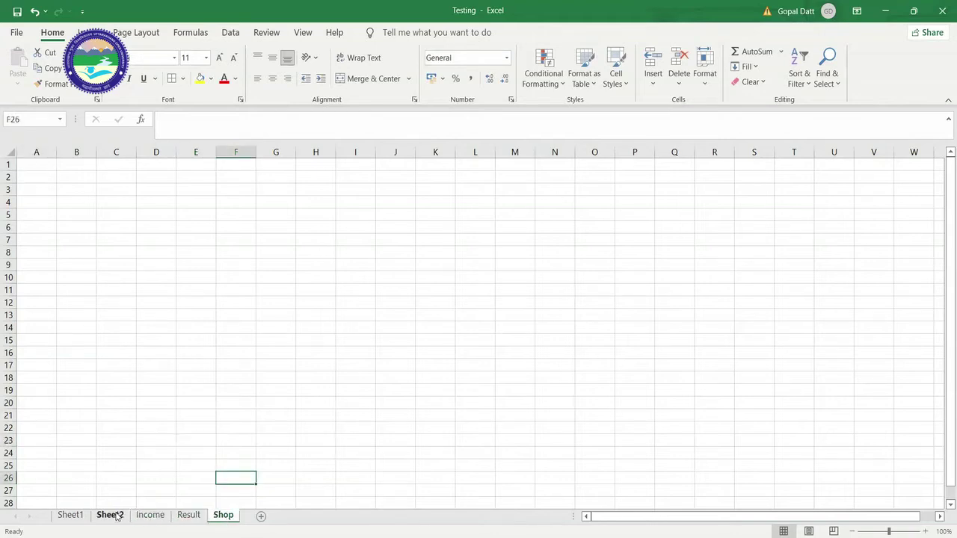
pyautogui.click(112, 515)
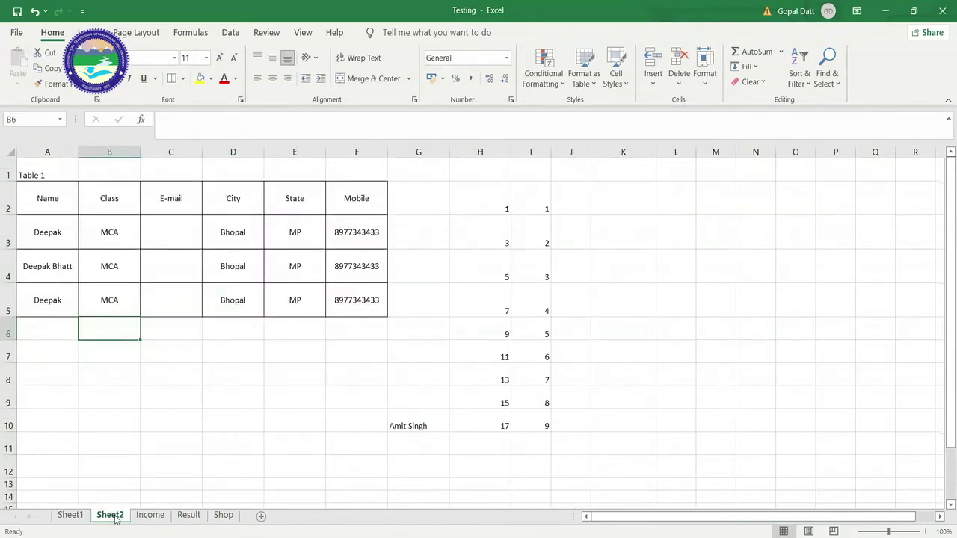
pyautogui.click(391, 302)
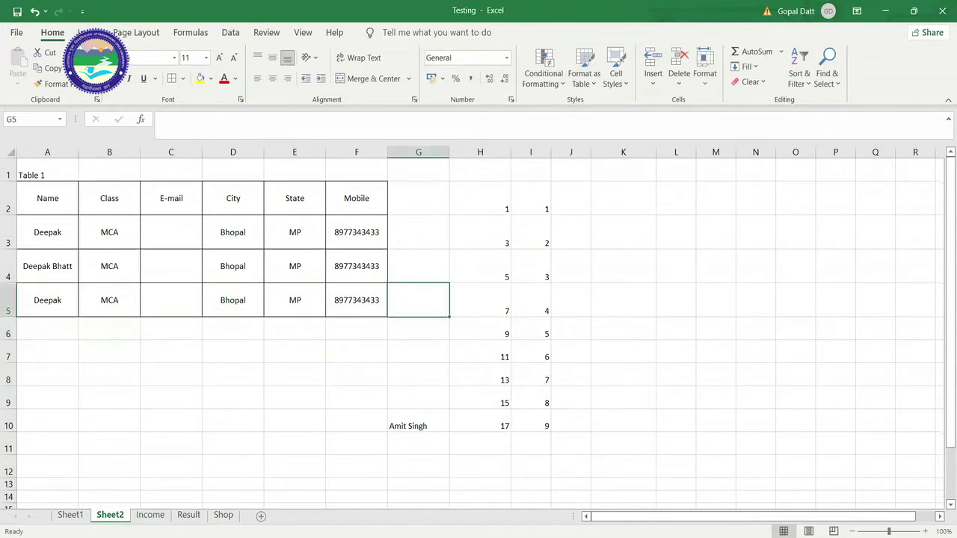
pyautogui.click(71, 515)
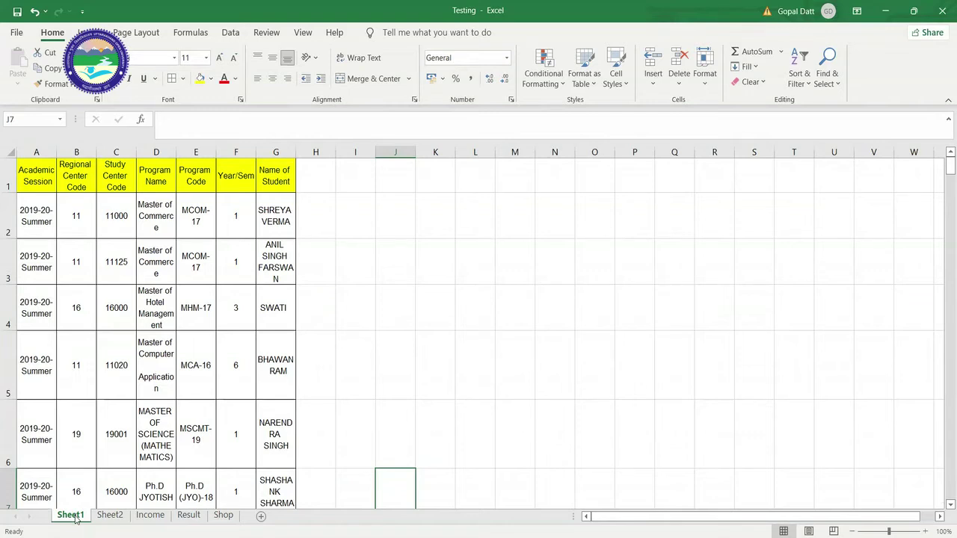
# Duplicate Sheet1 with Move or Copy, ticking Create a copy and placing it before Sheet1.
pyautogui.rightClick(76, 520)
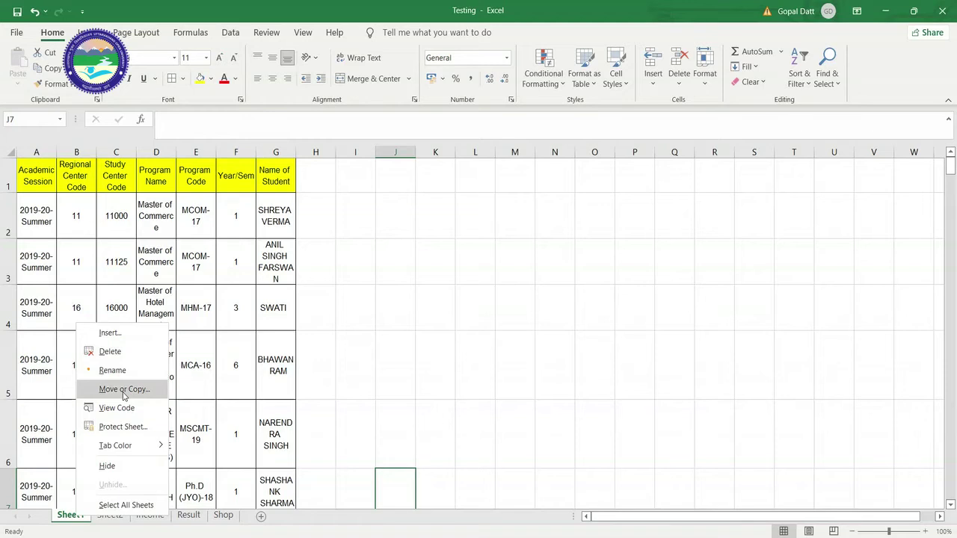
pyautogui.click(124, 389)
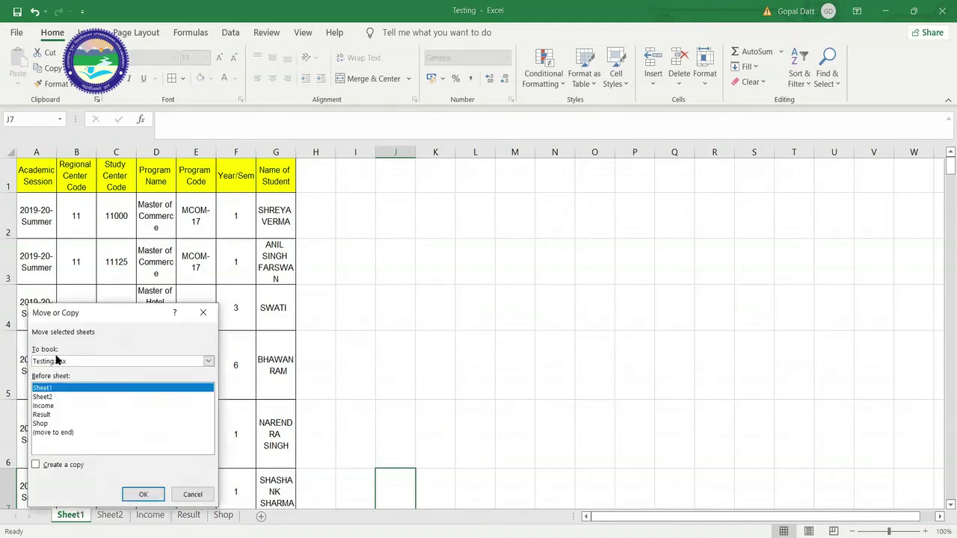
pyautogui.click(36, 465)
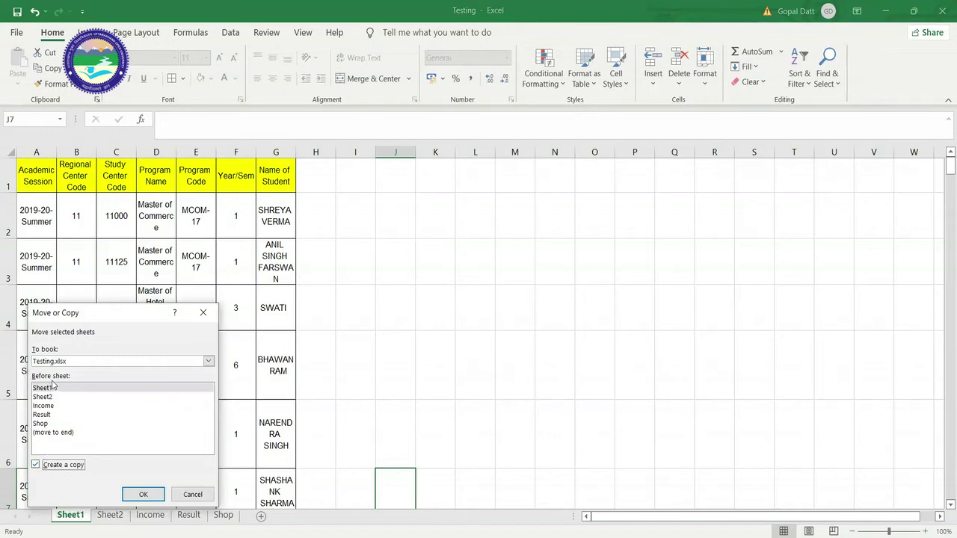
pyautogui.click(42, 423)
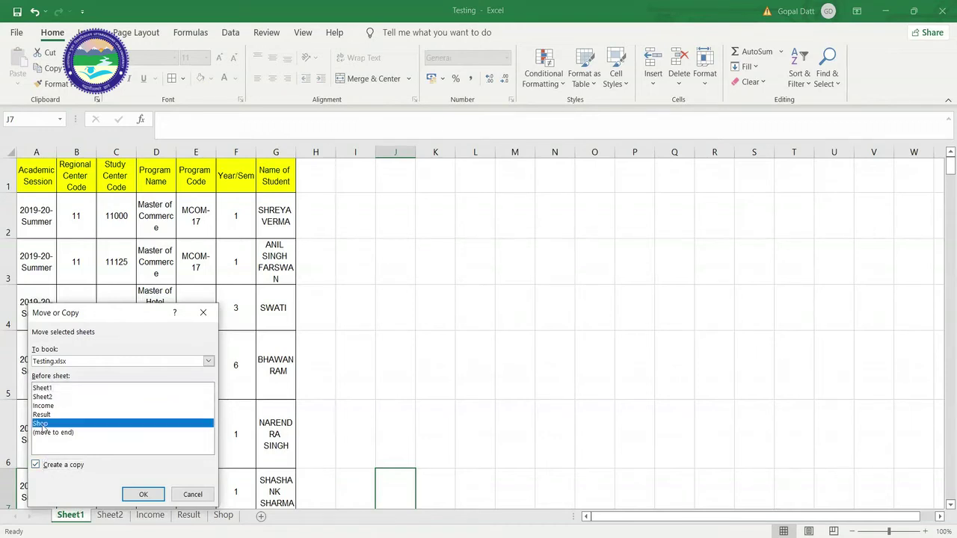
pyautogui.click(45, 414)
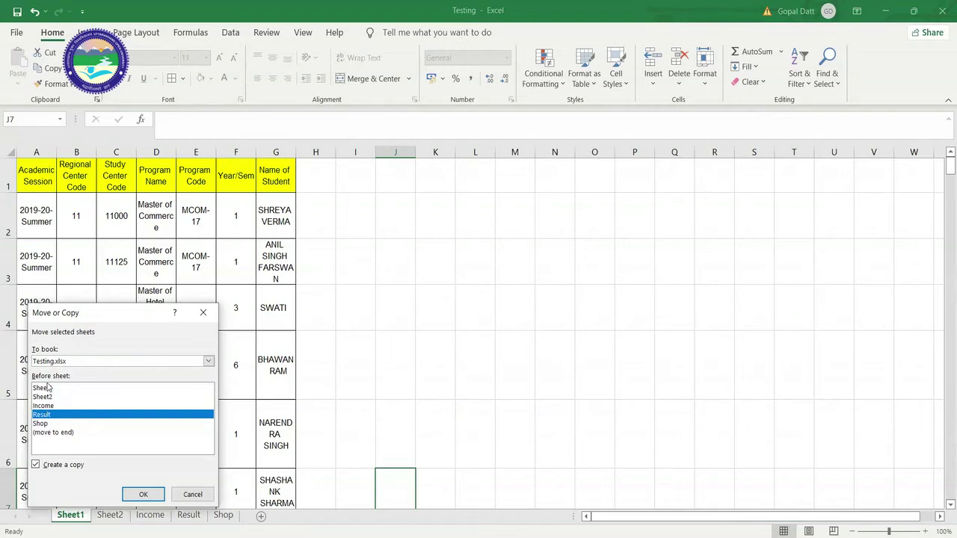
pyautogui.click(48, 387)
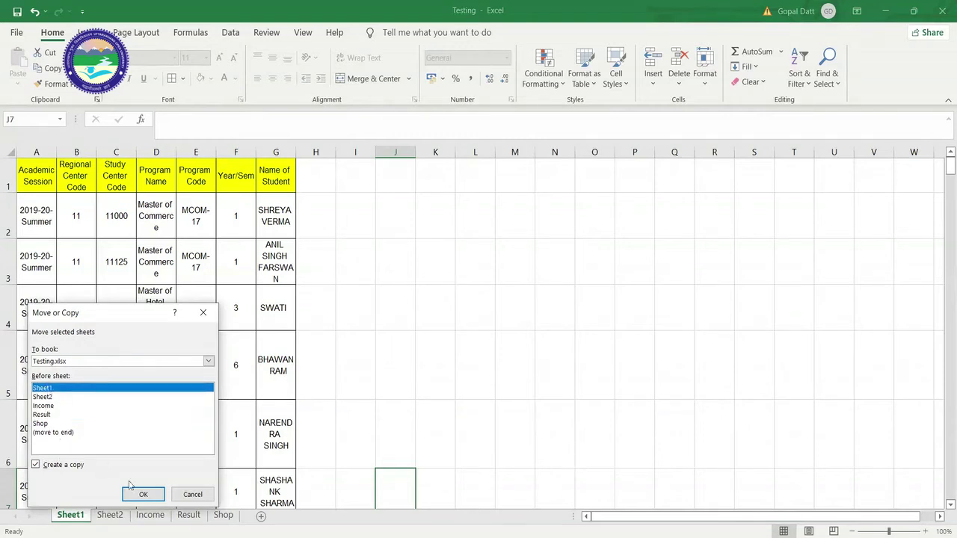
pyautogui.click(147, 496)
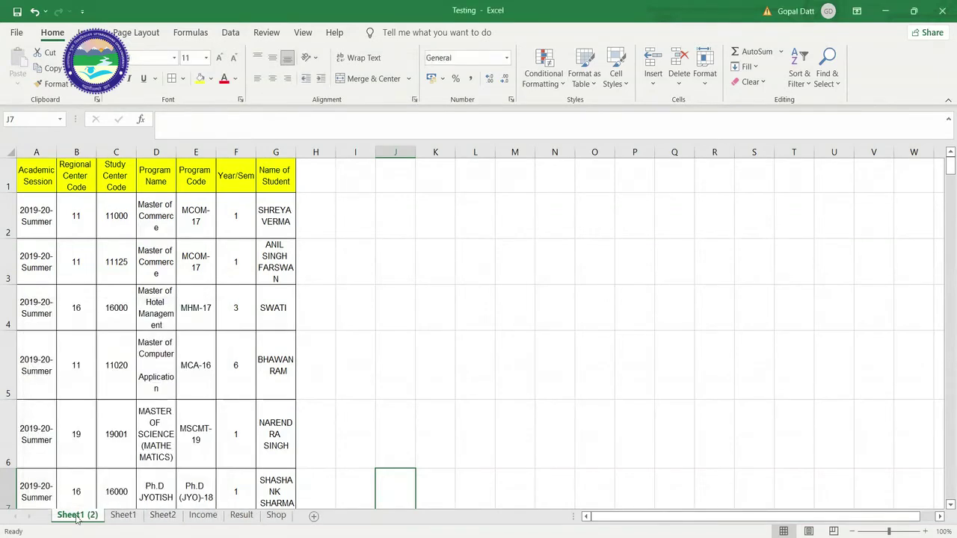
# Replace the Sheet1 (2) tab name with Main.
pyautogui.click(124, 516)
pyautogui.click(75, 516)
pyautogui.click(130, 517)
pyautogui.click(82, 517)
pyautogui.doubleClick(87, 517)
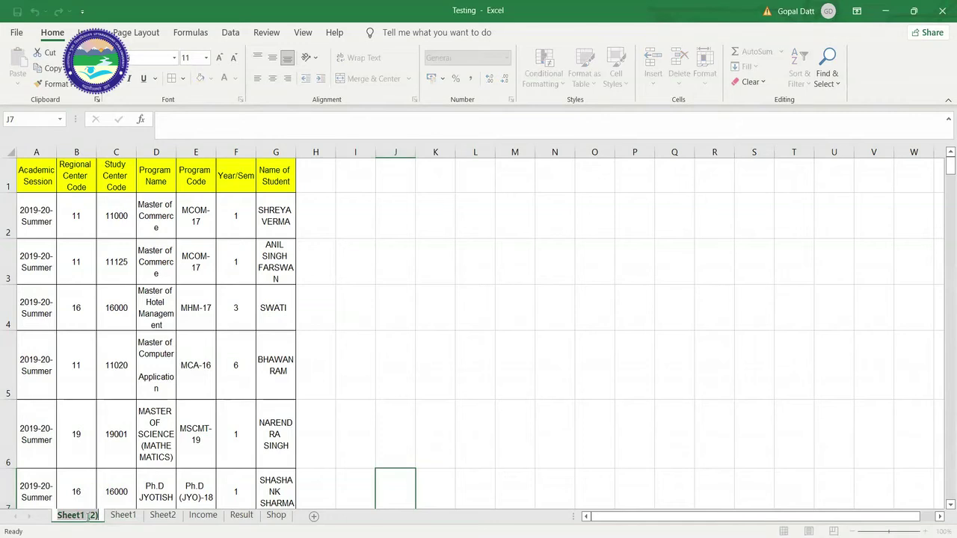
pyautogui.click(96, 516)
pyautogui.doubleClick(92, 515)
pyautogui.doubleClick(92, 516)
pyautogui.write('Main')
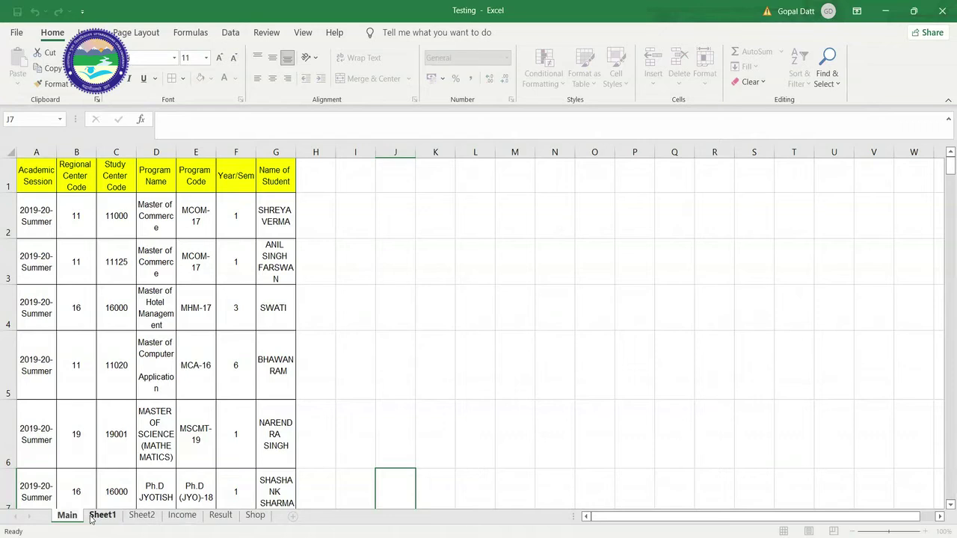
pyautogui.click(108, 501)
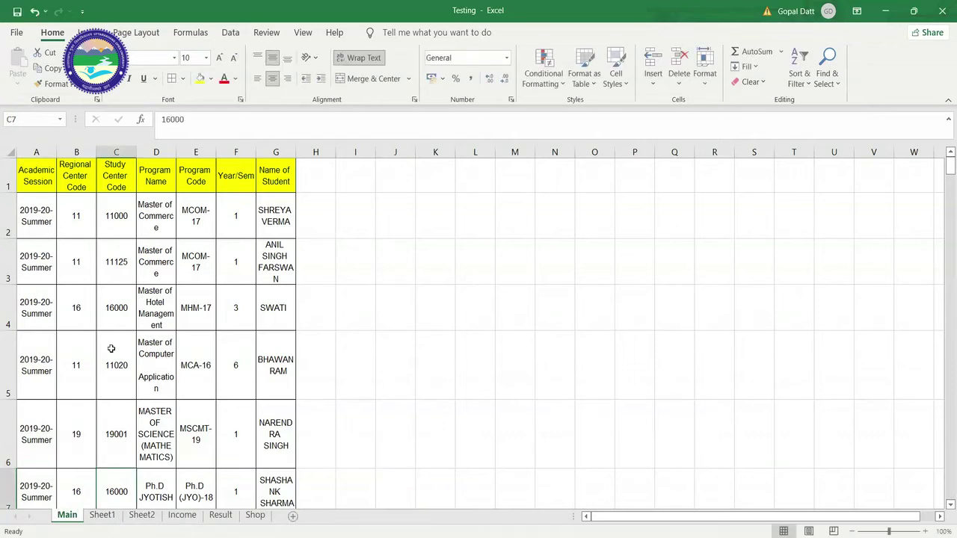
# Check cells D2 and G6, then headers A1 to G1, Academic Session through Name of Student.
pyautogui.click(168, 207)
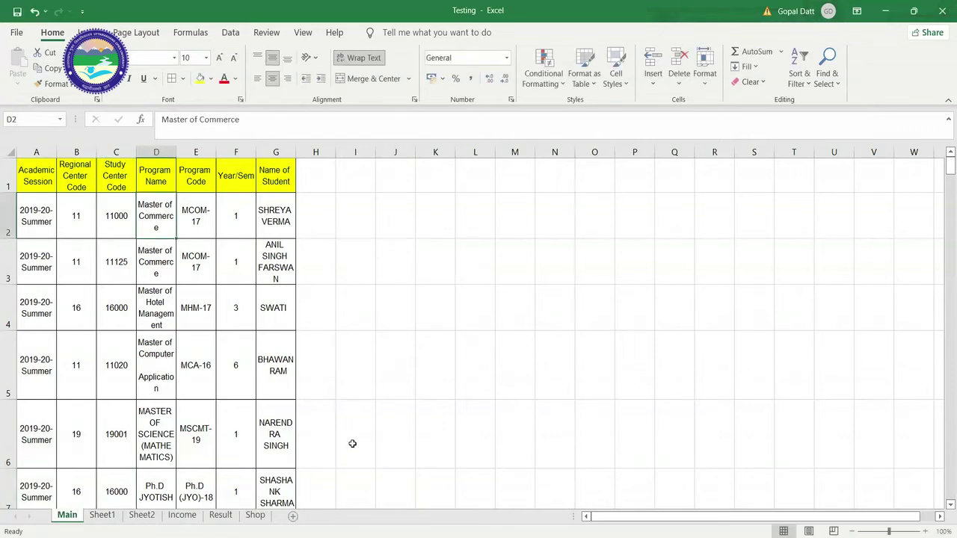
pyautogui.click(271, 428)
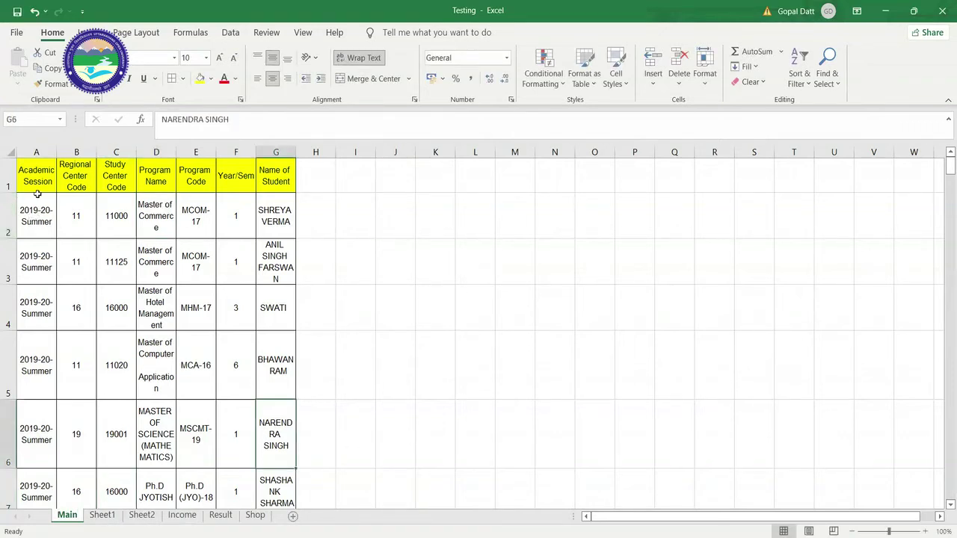
pyautogui.click(37, 181)
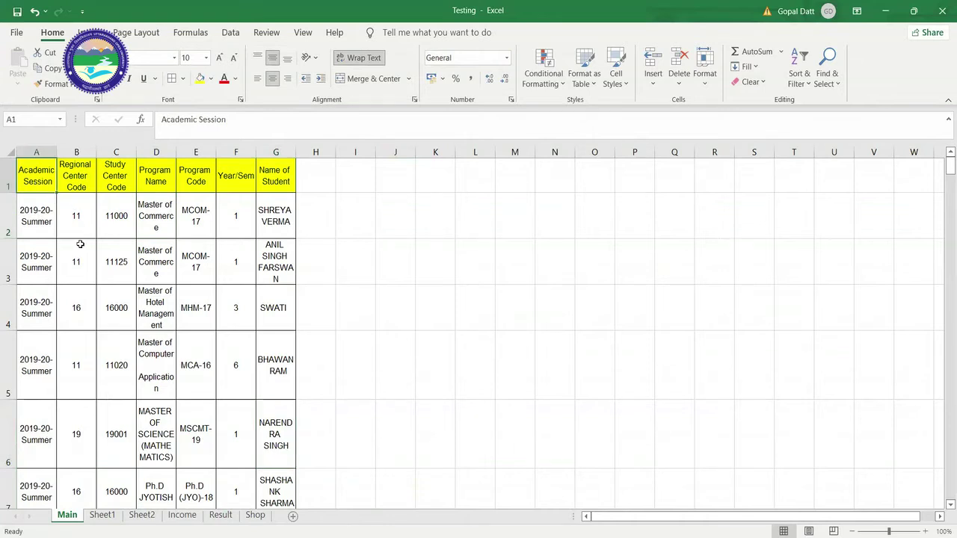
pyautogui.click(78, 189)
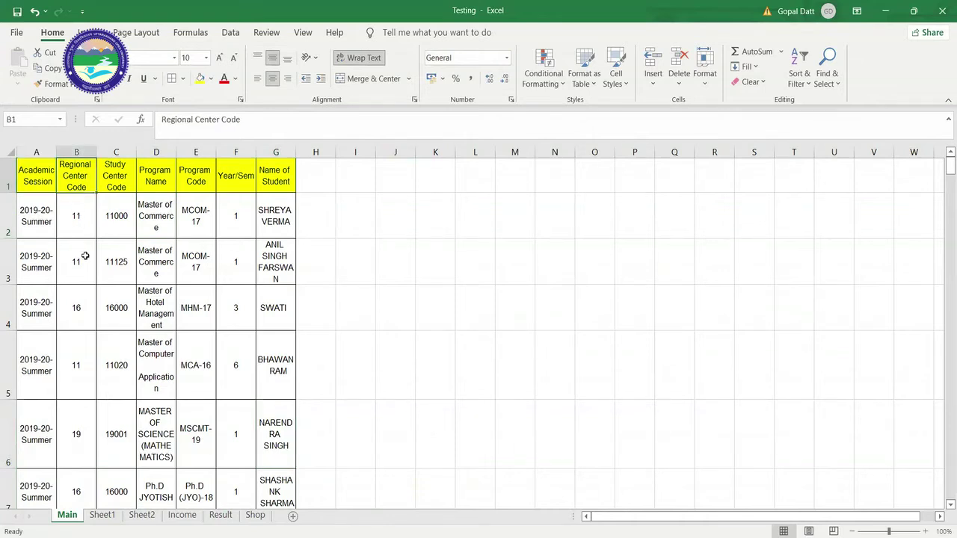
pyautogui.click(112, 185)
pyautogui.click(160, 178)
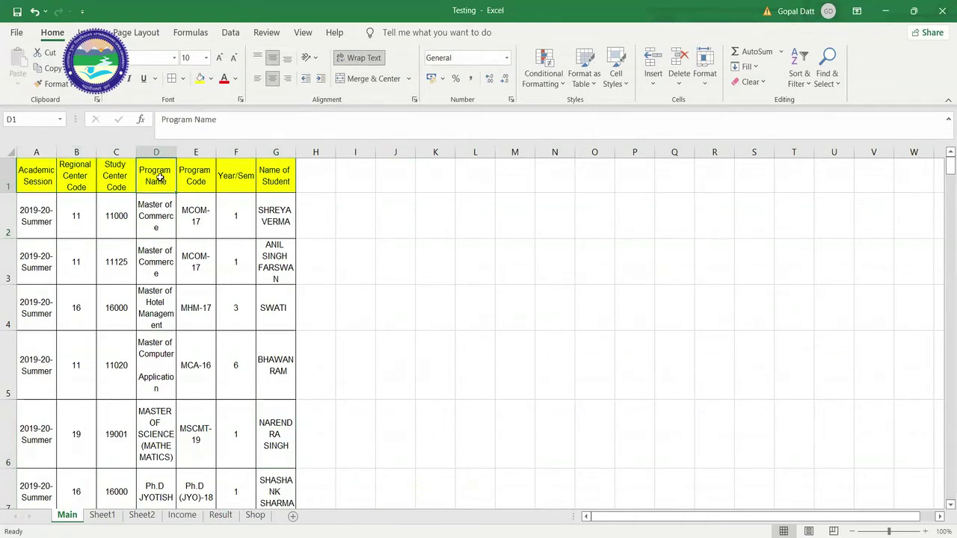
pyautogui.click(201, 184)
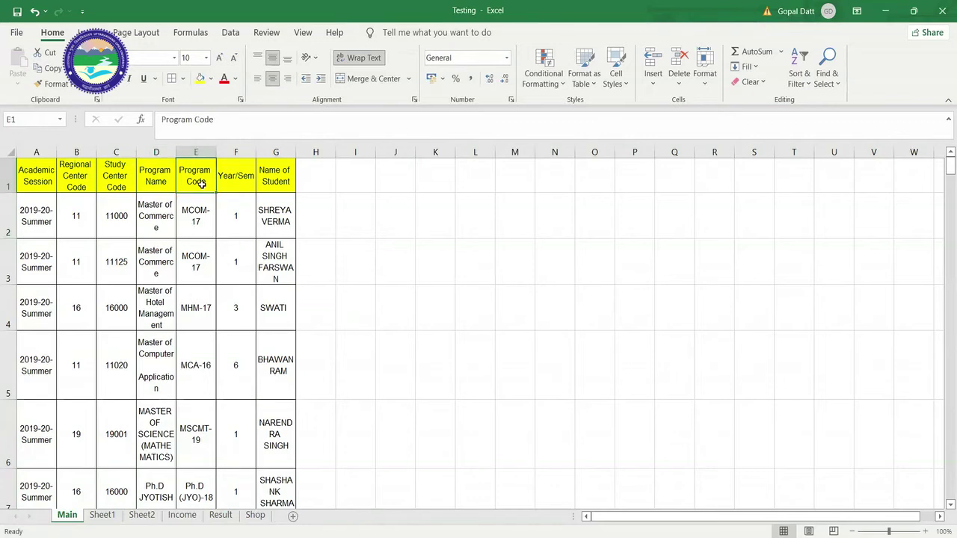
pyautogui.click(240, 182)
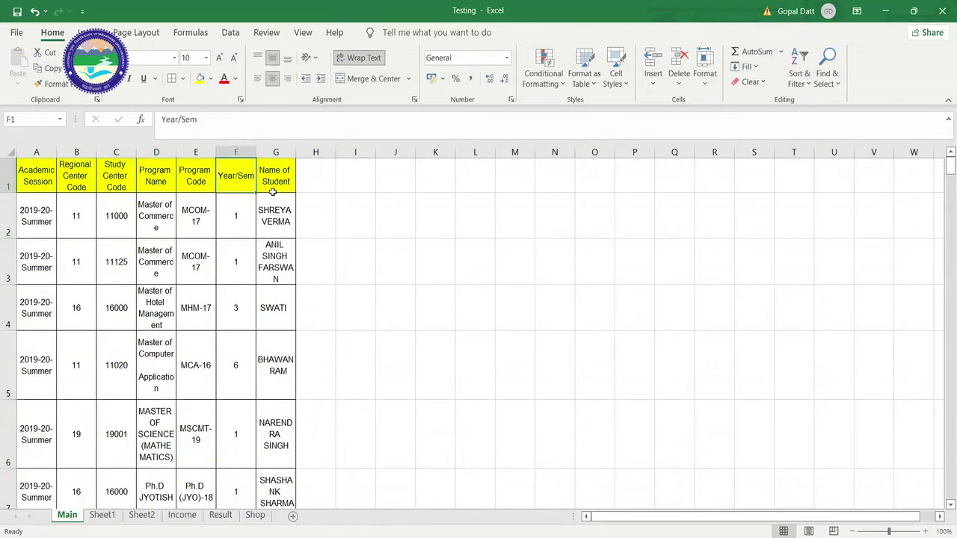
pyautogui.click(274, 181)
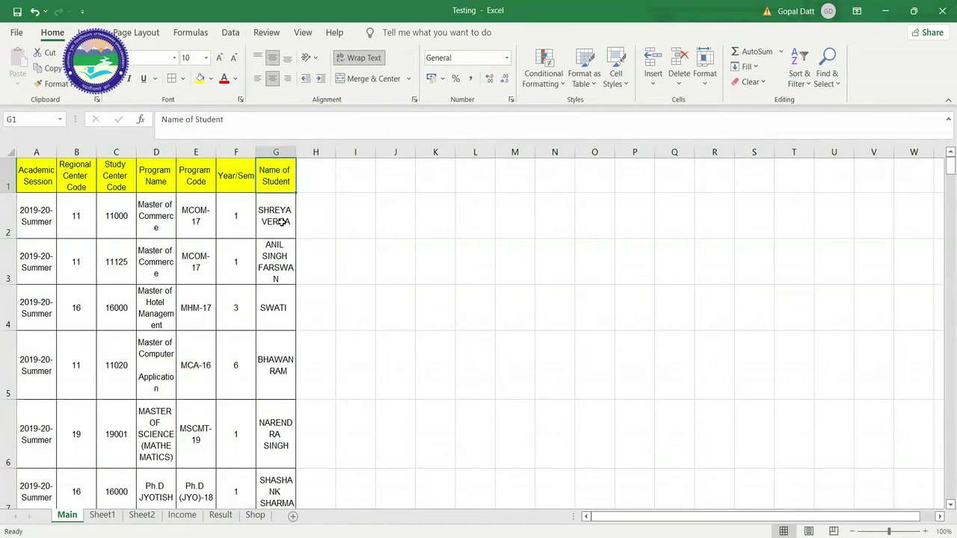
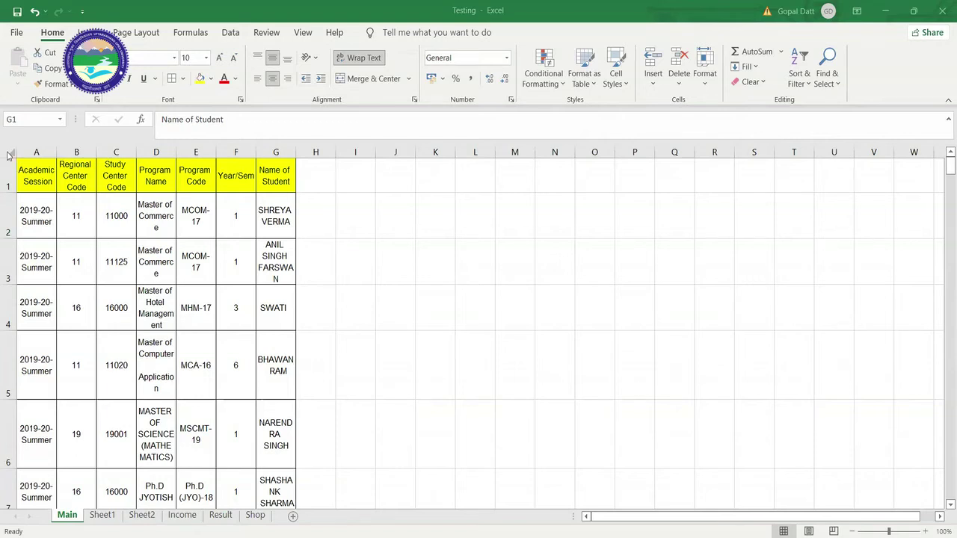
# Select the student table with Ctrl+A and widen columns A–G to 25.78 each.
pyautogui.click(8, 152)
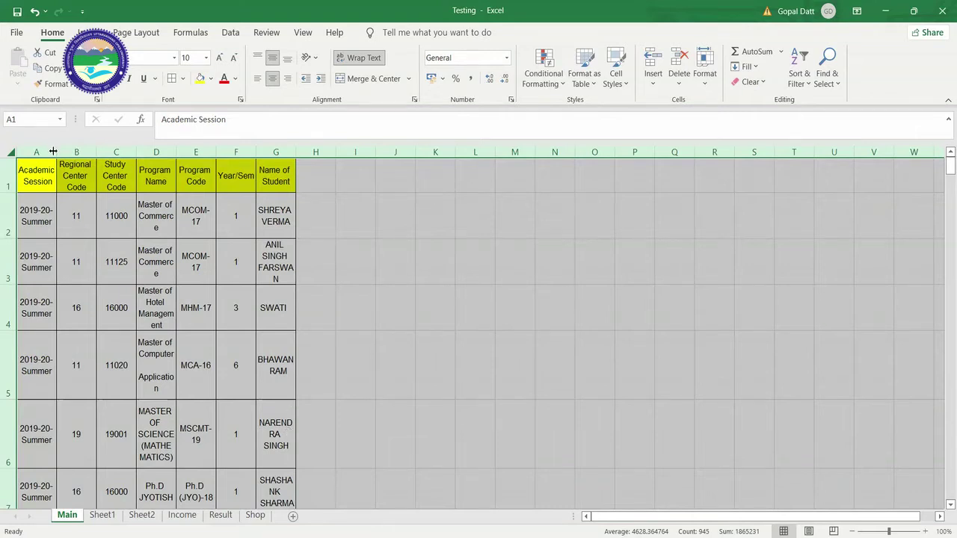
pyautogui.click(76, 212)
pyautogui.moveTo(51, 153); pyautogui.dragTo(102, 153)
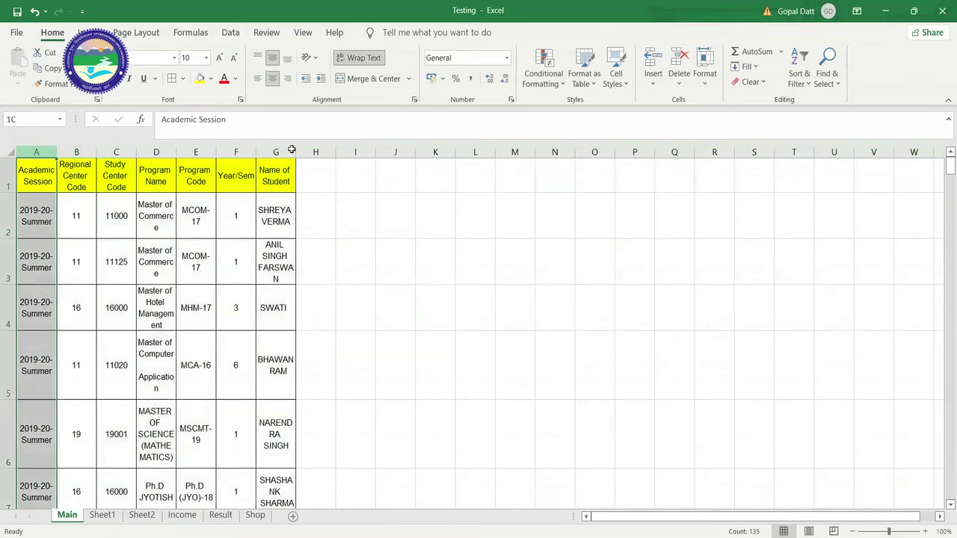
pyautogui.hotkey('ctrl', 'a')
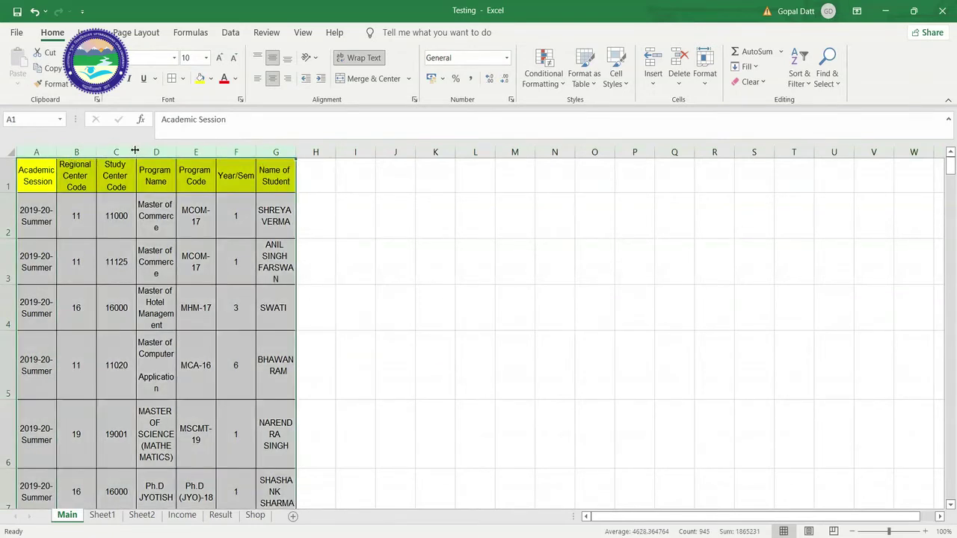
pyautogui.moveTo(190, 151); pyautogui.dragTo(215, 152)
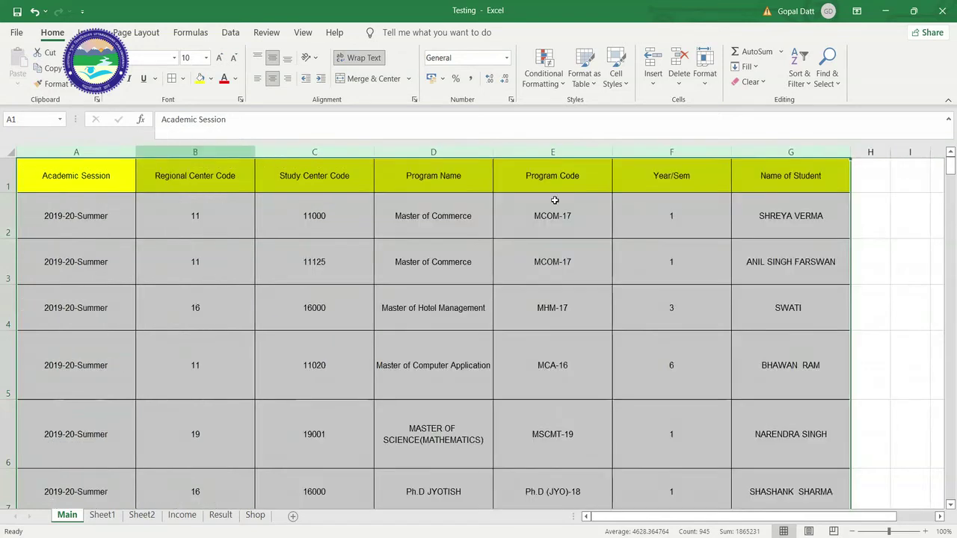
pyautogui.click(113, 245)
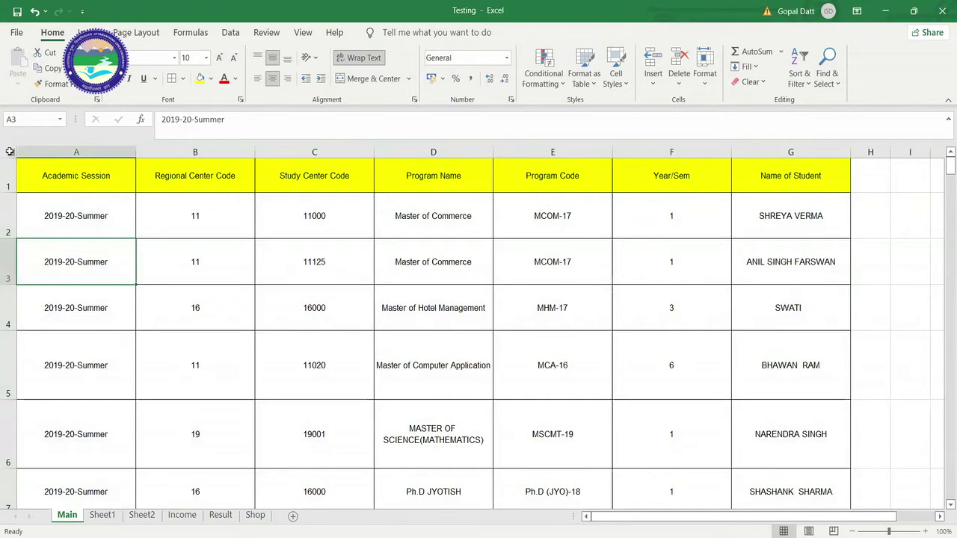
# Auto-fit all row heights and columns A–G of the whole sheet to their contents.
pyautogui.click(10, 151)
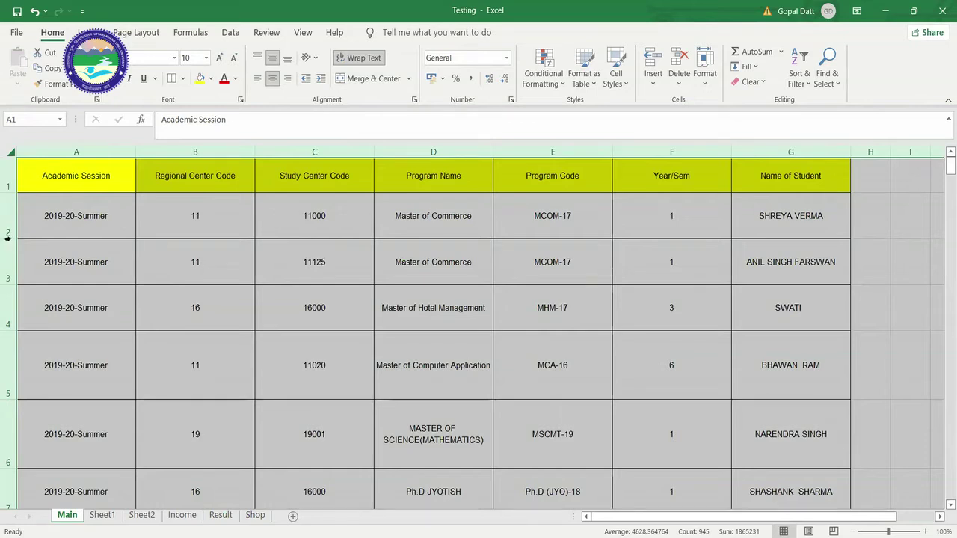
pyautogui.moveTo(8, 238); pyautogui.dragTo(7, 237)
pyautogui.doubleClick(7, 238)
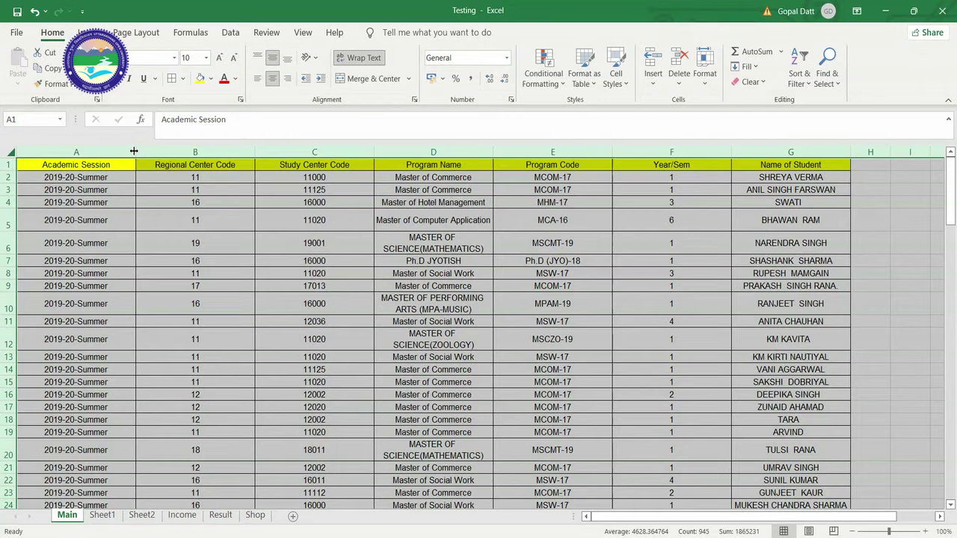
pyautogui.moveTo(134, 152); pyautogui.dragTo(134, 150)
pyautogui.doubleClick(133, 150)
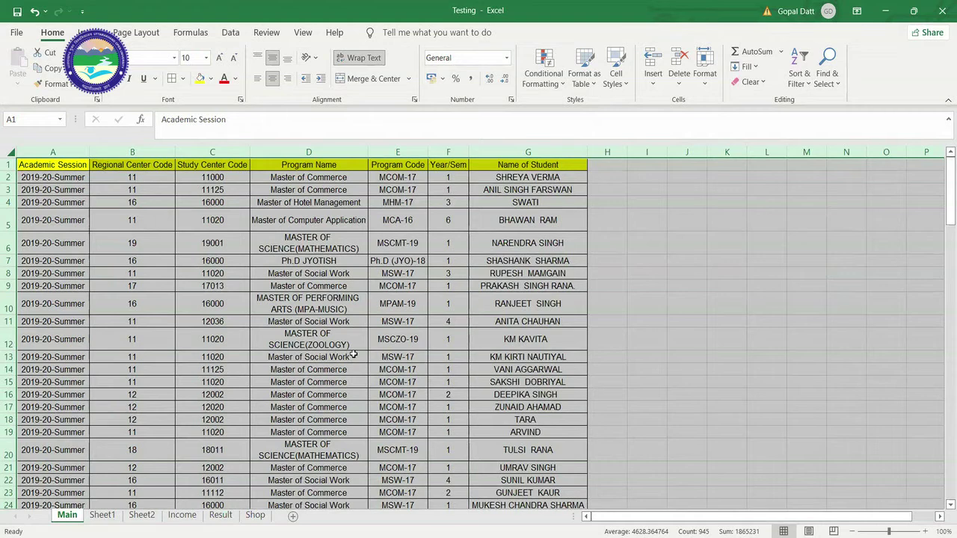
pyautogui.click(309, 355)
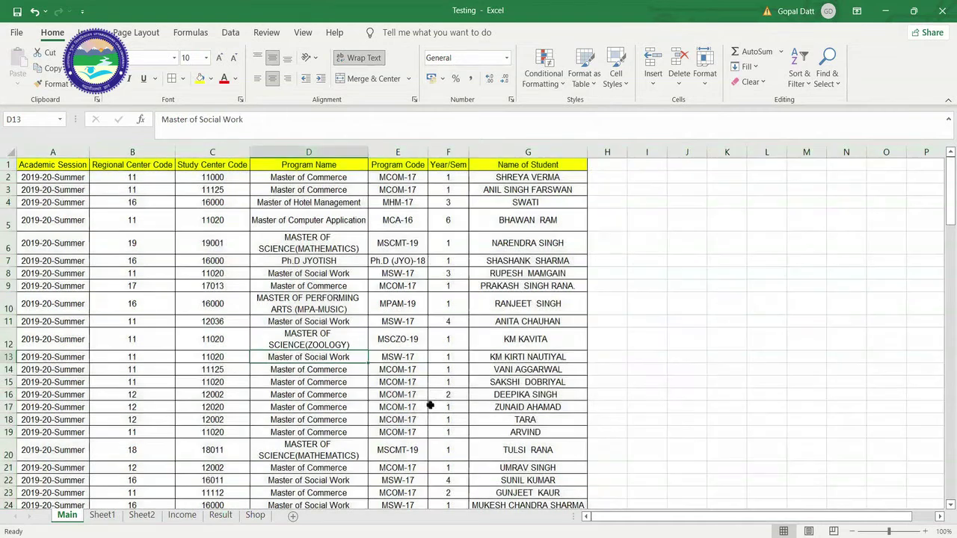
pyautogui.click(470, 395)
pyautogui.scroll(-3, 373, 391)
pyautogui.scroll(-7, 380, 390)
pyautogui.scroll(-3, 380, 391)
pyautogui.scroll(-4, 382, 399)
pyautogui.scroll(-3, 381, 401)
pyautogui.scroll(-3, 179, 396)
pyautogui.scroll(-3, 70, 374)
pyautogui.scroll(-2, 25, 423)
pyautogui.scroll(-3, 25, 423)
pyautogui.scroll(-5, 24, 419)
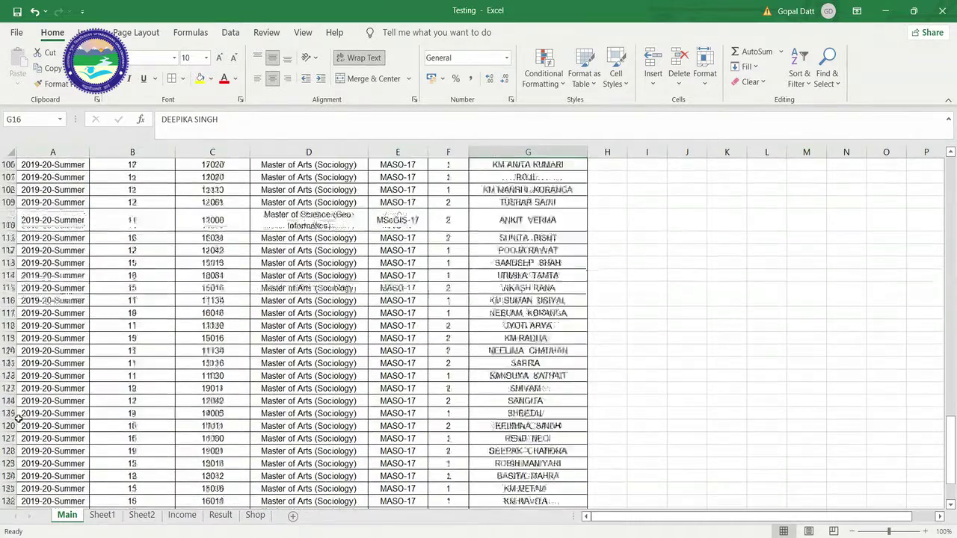
pyautogui.scroll(-5, 19, 396)
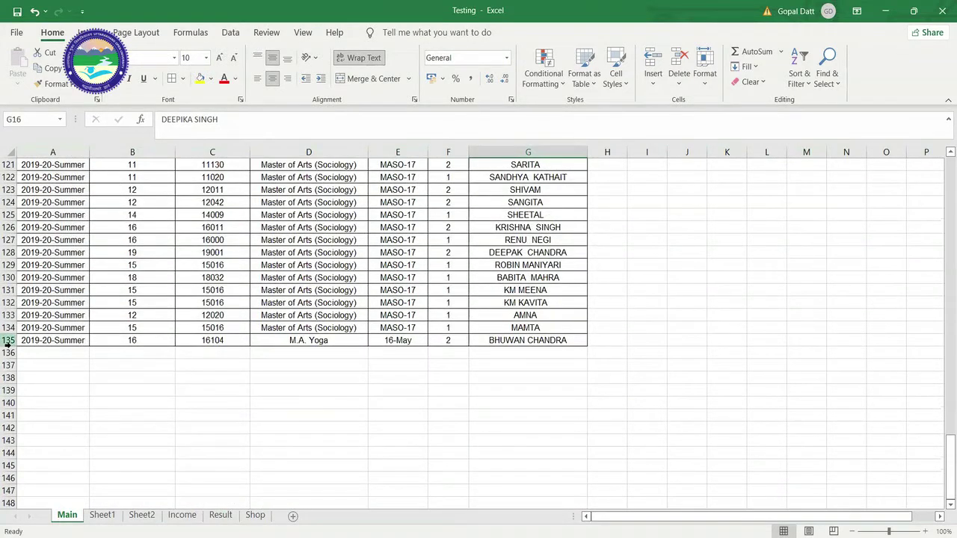
pyautogui.scroll(3, 897, 366)
pyautogui.scroll(2, 941, 434)
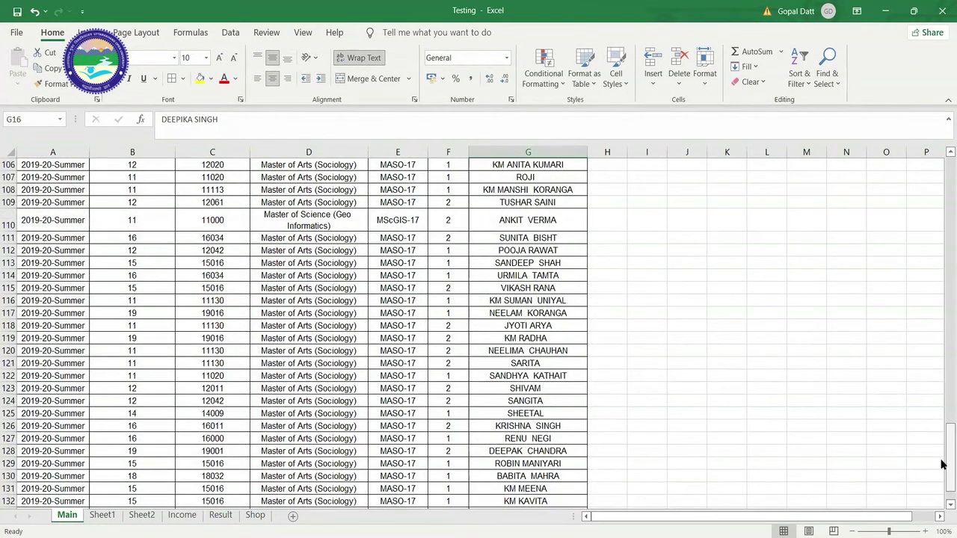
pyautogui.scroll(20, 942, 199)
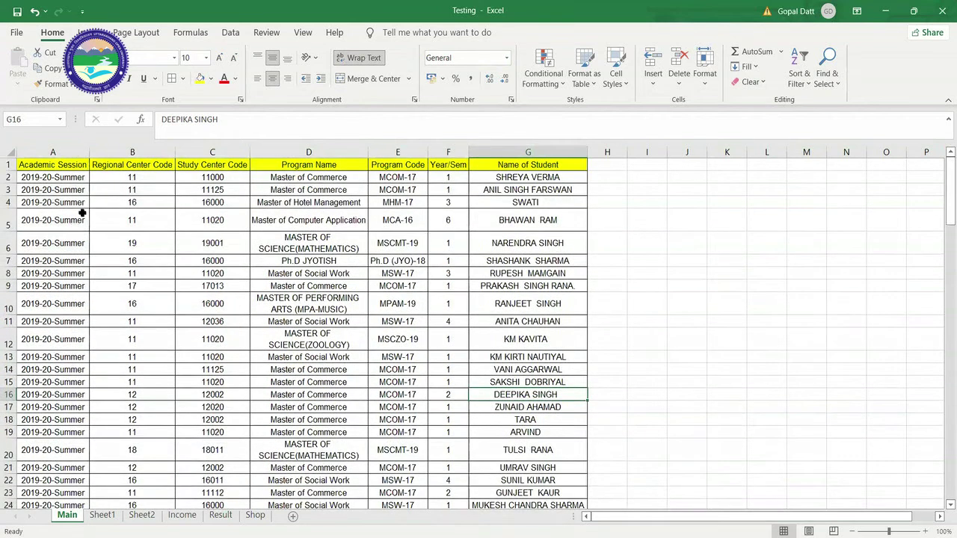
pyautogui.scroll(-4, 172, 328)
pyautogui.scroll(-5, 160, 318)
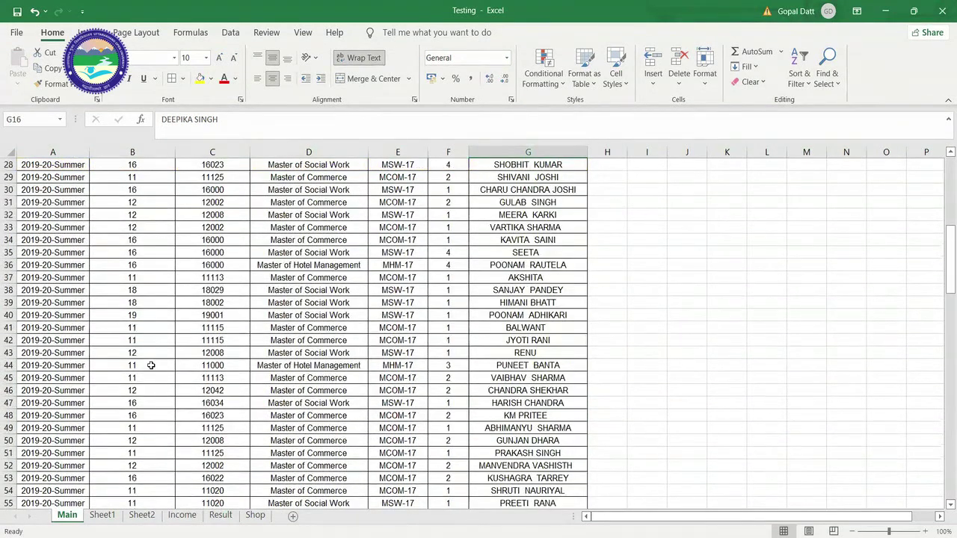
pyautogui.click(131, 417)
pyautogui.click(133, 431)
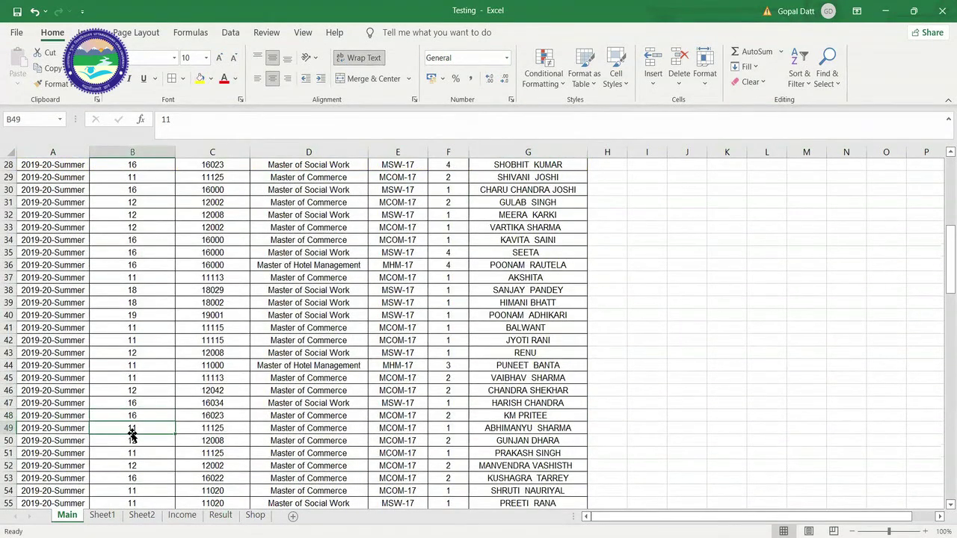
pyautogui.scroll(1, 131, 435)
pyautogui.scroll(6, 131, 435)
pyautogui.scroll(2, 131, 435)
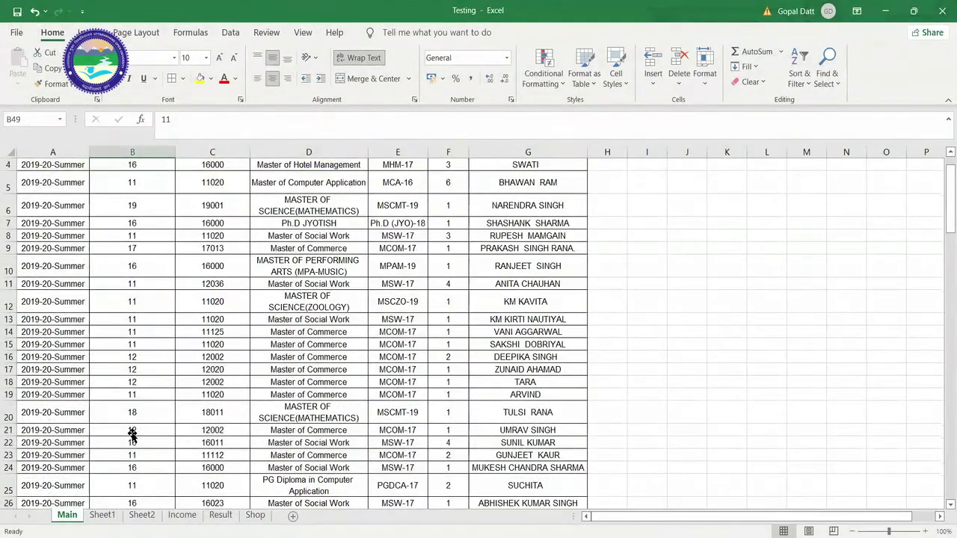
pyautogui.scroll(1, 132, 435)
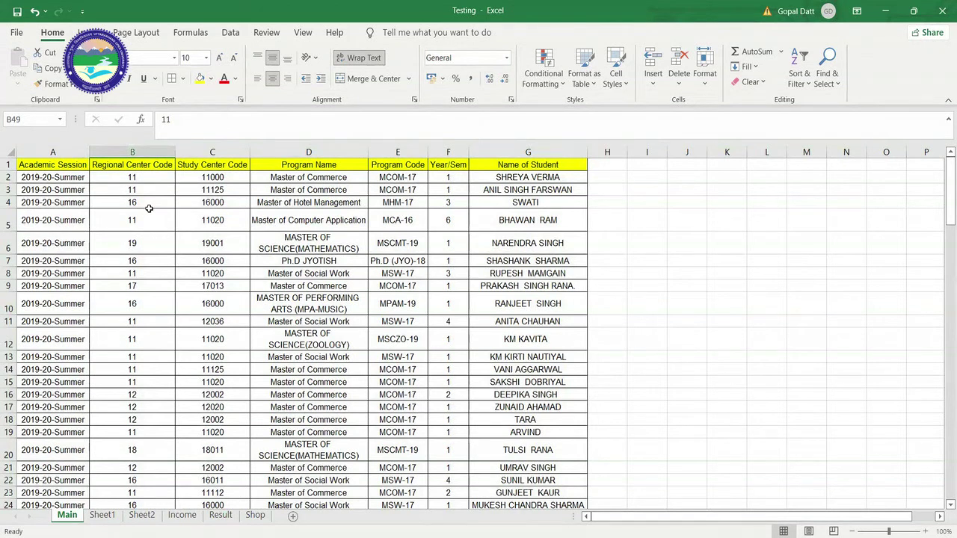
pyautogui.click(46, 179)
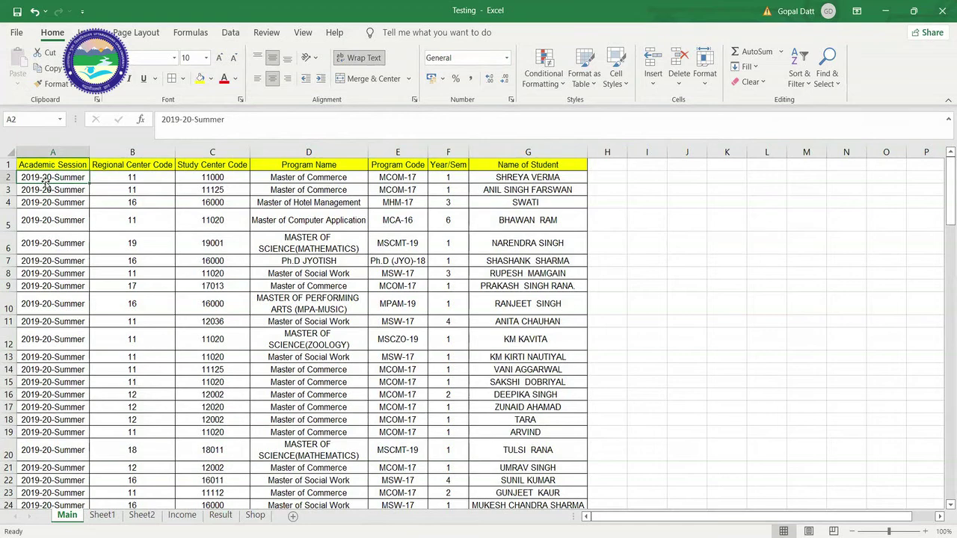
pyautogui.scroll(-1, 85, 354)
pyautogui.scroll(-2, 85, 354)
pyautogui.scroll(2, 86, 354)
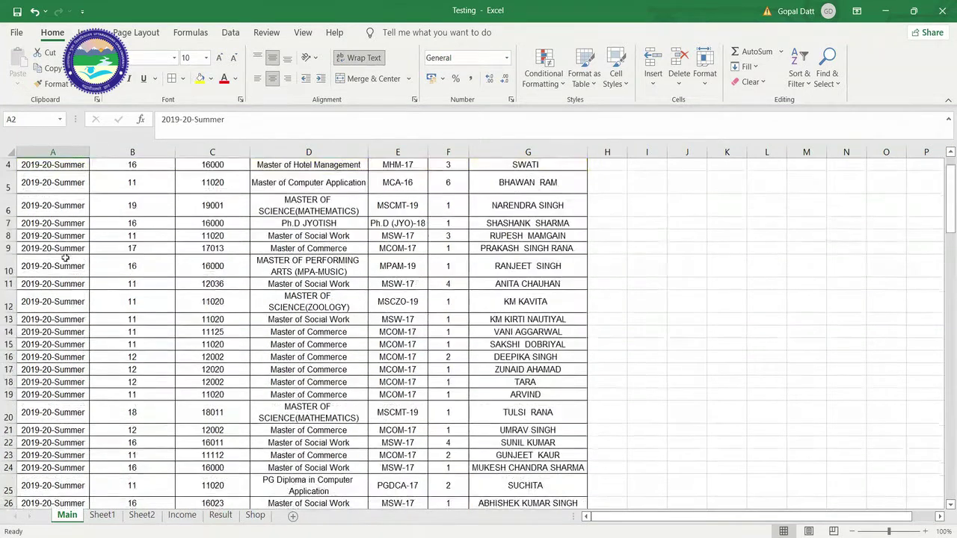
pyautogui.scroll(1, 85, 353)
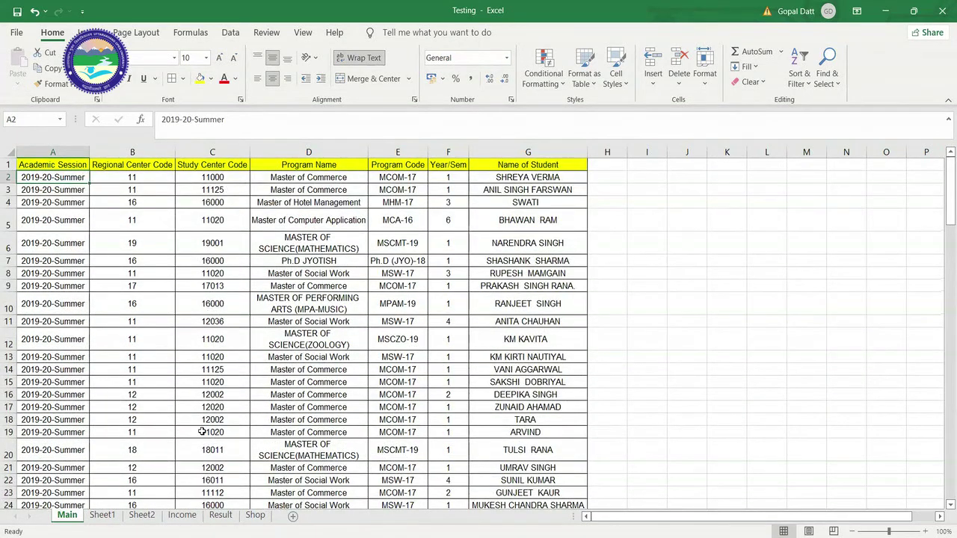
pyautogui.scroll(-3, 202, 432)
pyautogui.scroll(-2, 202, 432)
pyautogui.scroll(-4, 202, 431)
pyautogui.scroll(3, 202, 432)
pyautogui.scroll(6, 204, 431)
pyautogui.scroll(-1, 204, 432)
pyautogui.scroll(1, 59, 179)
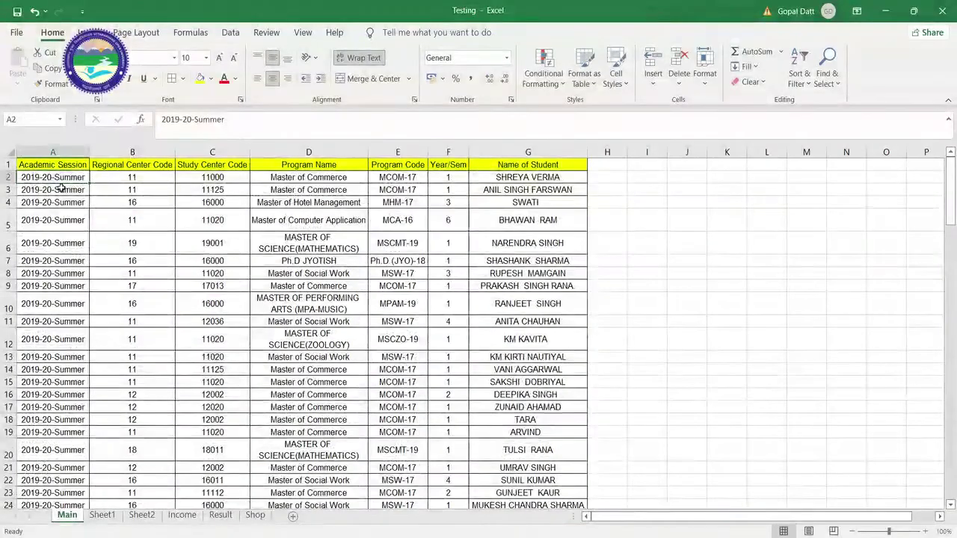
pyautogui.click(60, 200)
pyautogui.click(58, 177)
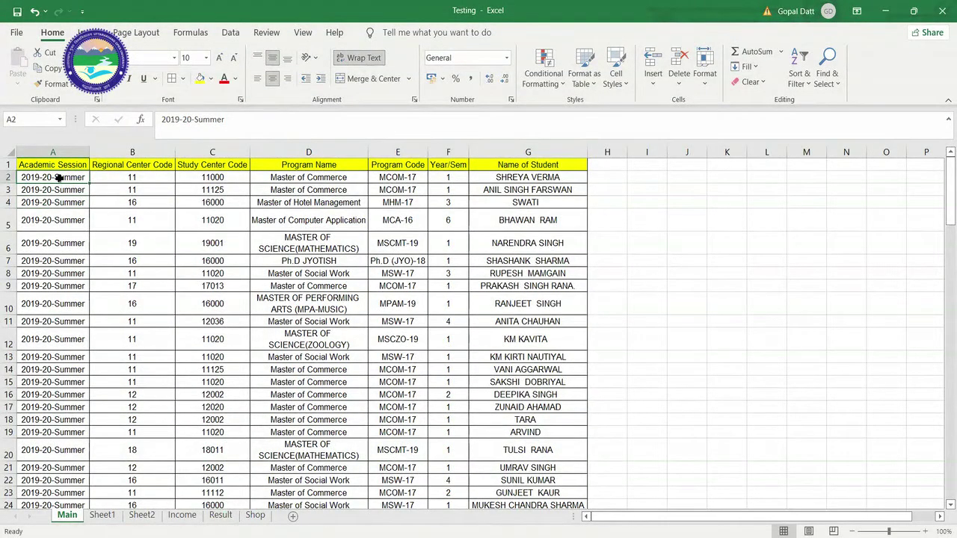
pyautogui.click(295, 32)
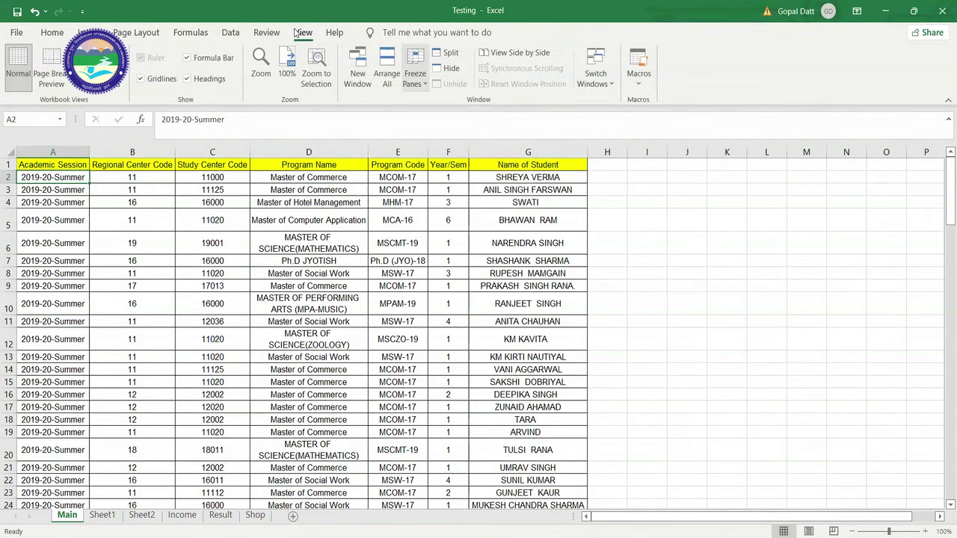
pyautogui.click(415, 78)
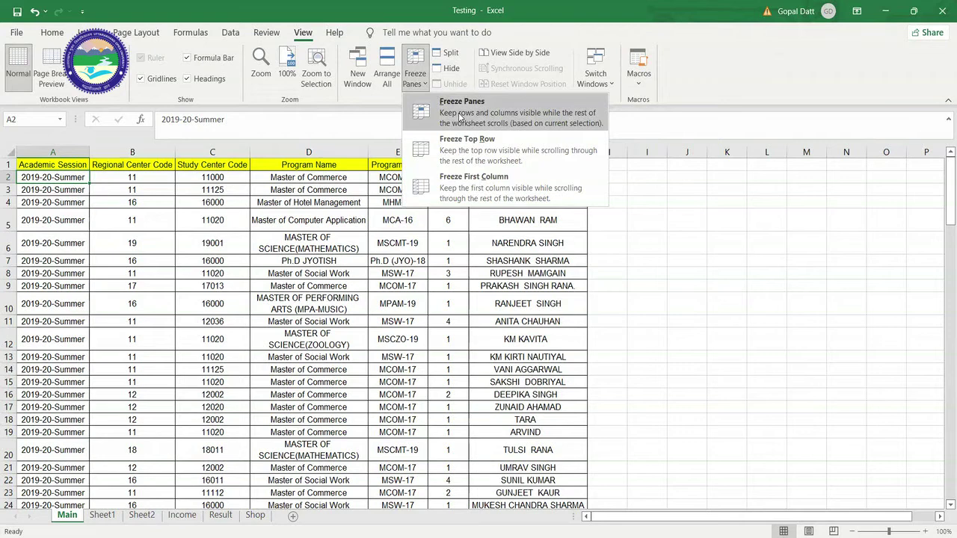
pyautogui.click(460, 112)
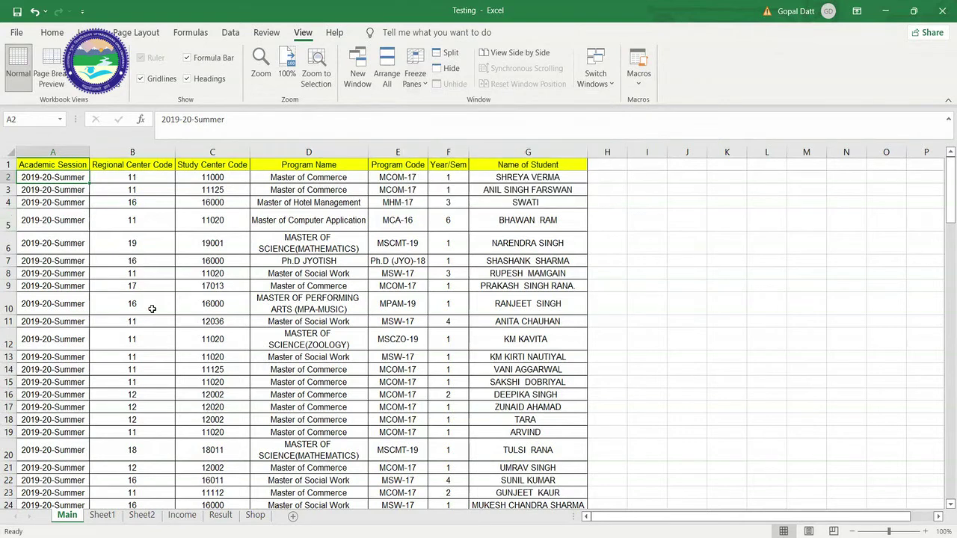
pyautogui.scroll(-1, 151, 309)
pyautogui.scroll(-4, 152, 309)
pyautogui.scroll(-7, 152, 309)
pyautogui.scroll(-1, 151, 309)
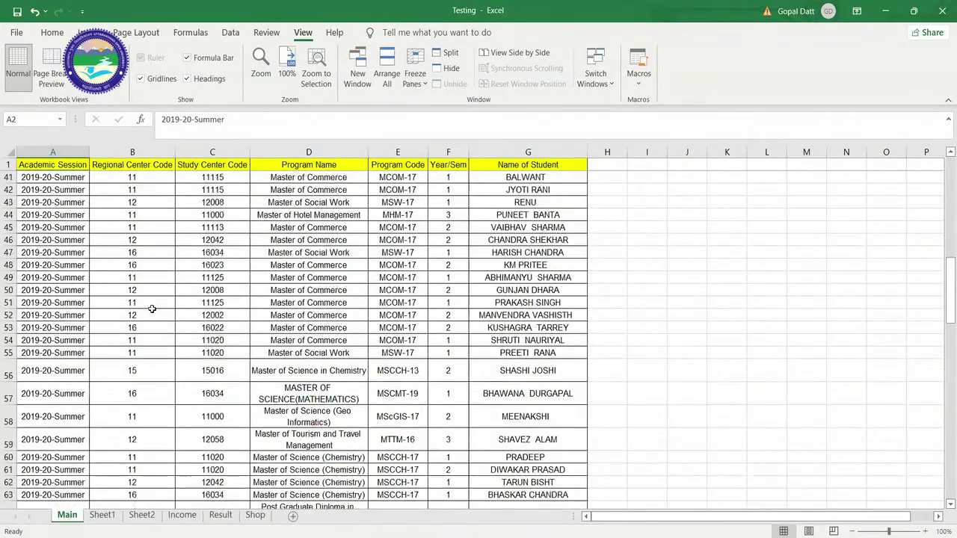
pyautogui.scroll(-1, 151, 309)
pyautogui.scroll(-3, 152, 308)
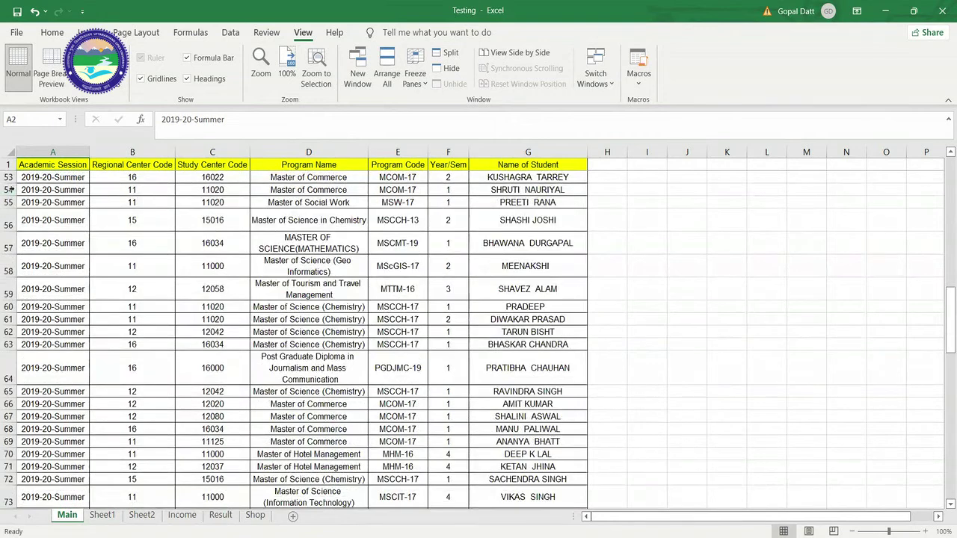
pyautogui.scroll(-1, 8, 191)
pyautogui.scroll(-1, 8, 192)
pyautogui.scroll(-2, 9, 191)
pyautogui.scroll(-2, 8, 191)
pyautogui.scroll(-2, 190, 338)
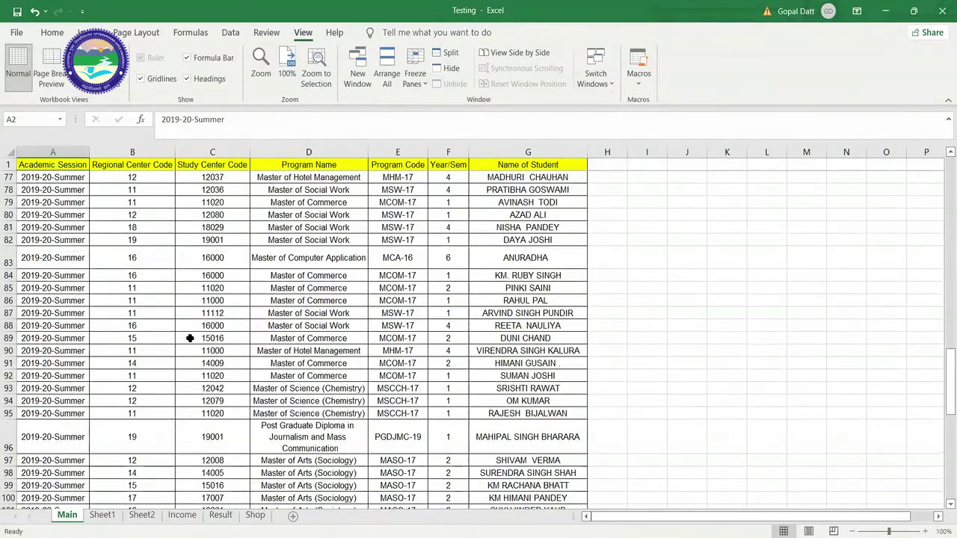
pyautogui.scroll(-3, 191, 337)
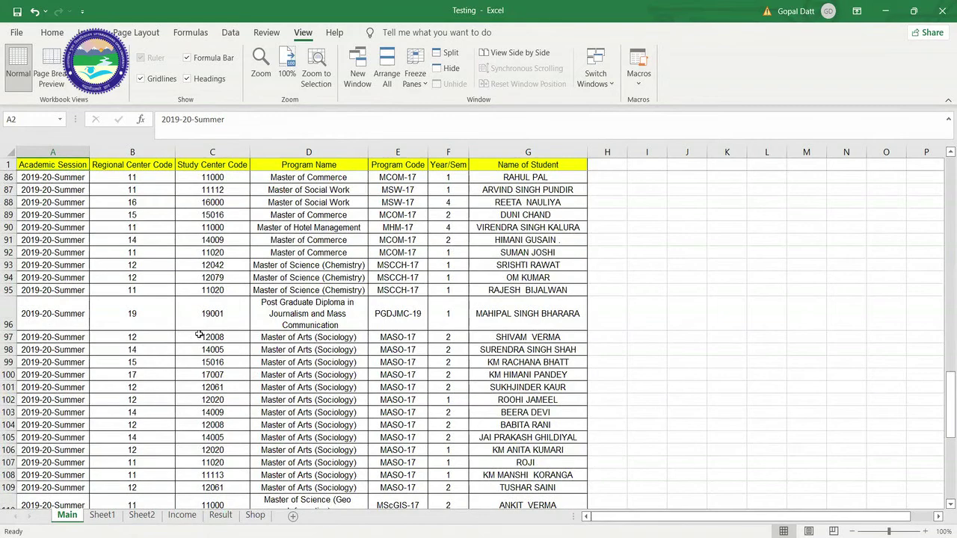
pyautogui.scroll(3, 198, 333)
pyautogui.scroll(6, 202, 329)
pyautogui.scroll(1, 208, 319)
pyautogui.scroll(5, 208, 319)
pyautogui.scroll(6, 209, 319)
pyautogui.scroll(5, 208, 319)
pyautogui.scroll(1, 209, 319)
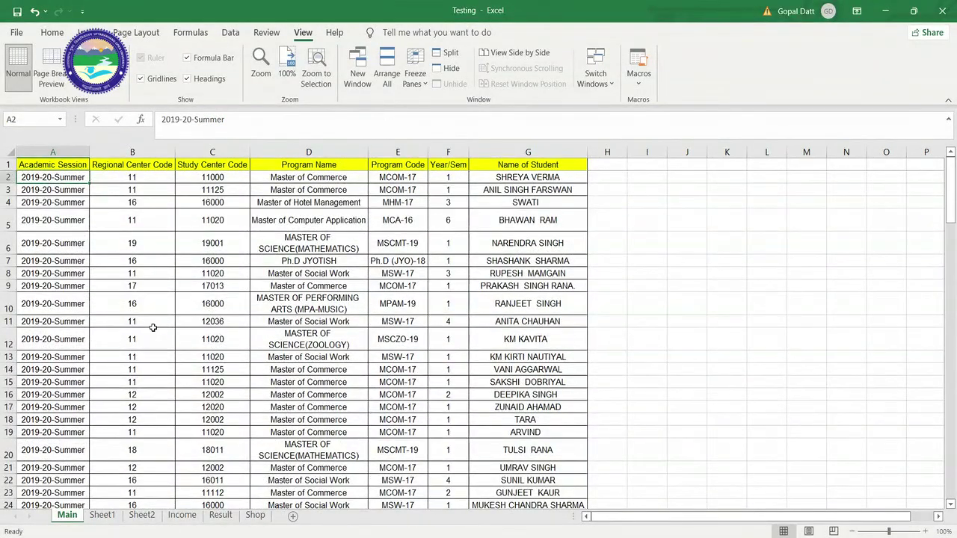
pyautogui.scroll(-3, 78, 326)
pyautogui.scroll(-4, 76, 298)
pyautogui.scroll(-4, 76, 254)
pyautogui.scroll(-4, 75, 204)
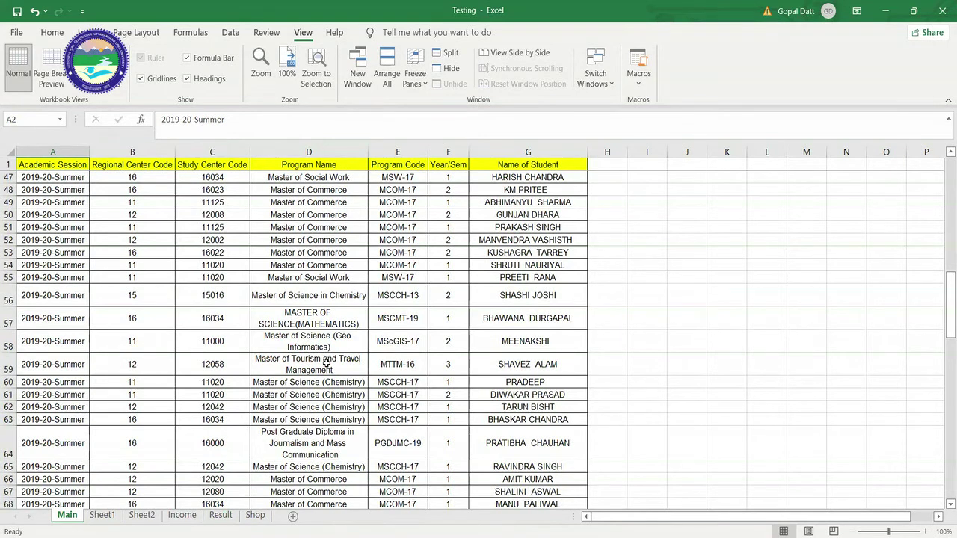
pyautogui.scroll(7, 137, 352)
pyautogui.scroll(4, 137, 353)
pyautogui.scroll(4, 137, 353)
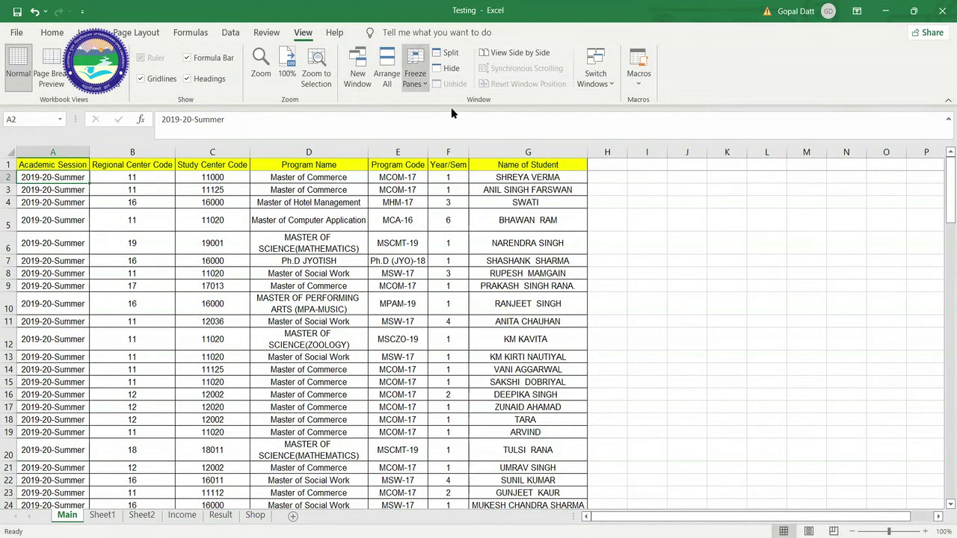
# Browse down the student table to cell E46 and back to the top.
pyautogui.click(75, 234)
pyautogui.scroll(-1, 75, 234)
pyautogui.scroll(-2, 75, 234)
pyautogui.scroll(-4, 74, 234)
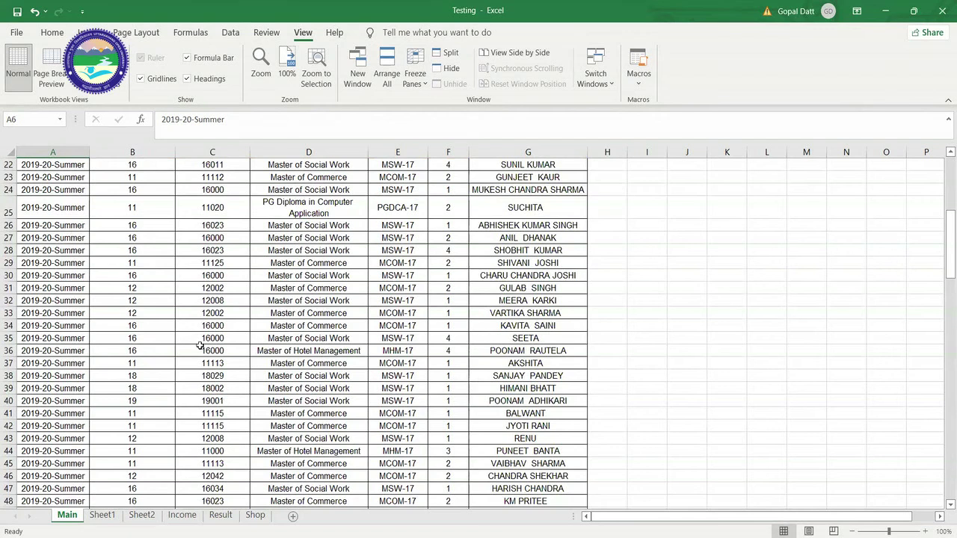
pyautogui.click(397, 476)
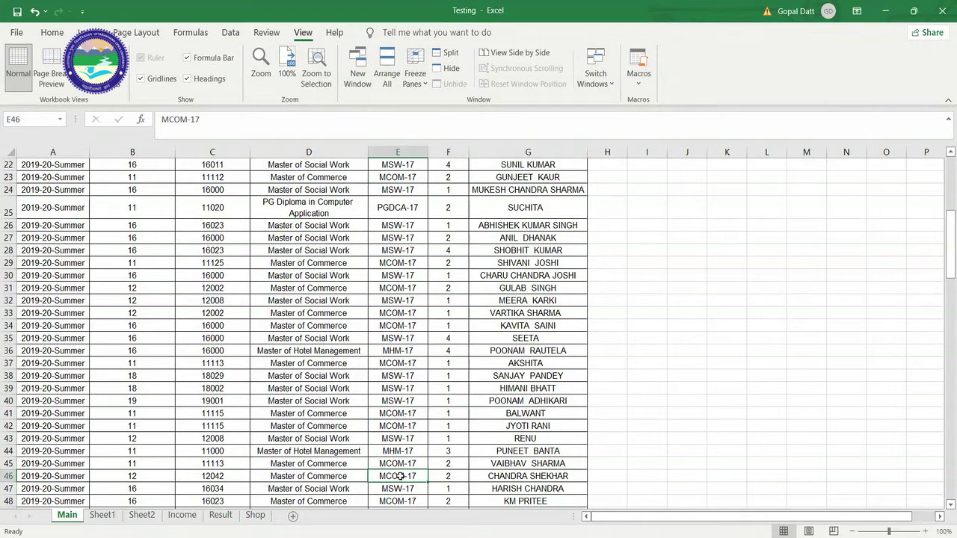
pyautogui.scroll(5, 262, 423)
pyautogui.scroll(2, 261, 424)
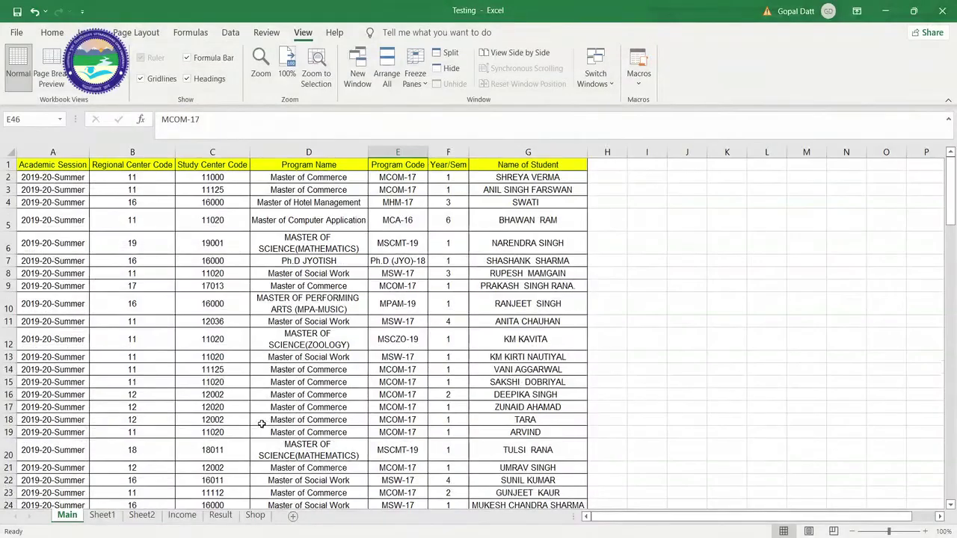
# Freeze panes at cell A10 so rows 1–9 stay fixed.
pyautogui.click(36, 289)
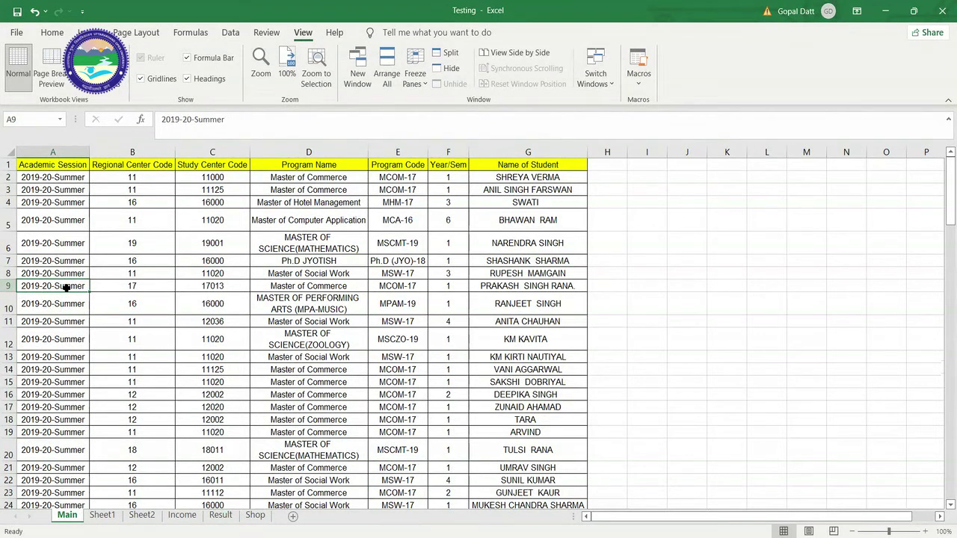
pyautogui.click(60, 311)
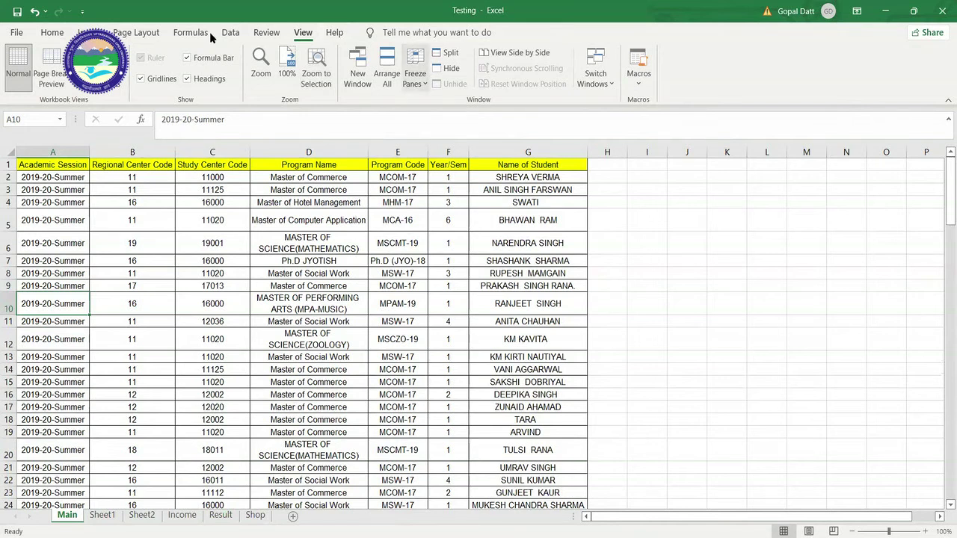
pyautogui.click(416, 78)
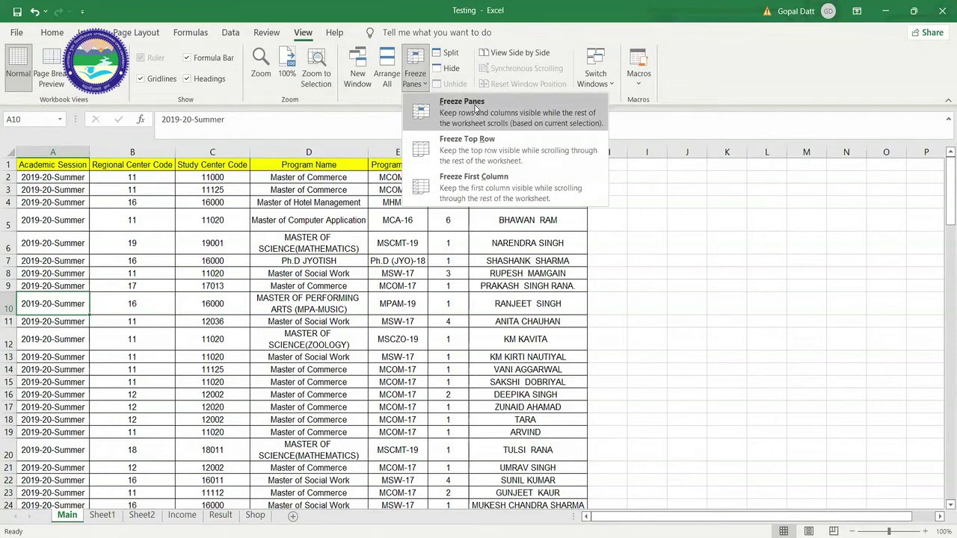
pyautogui.click(474, 108)
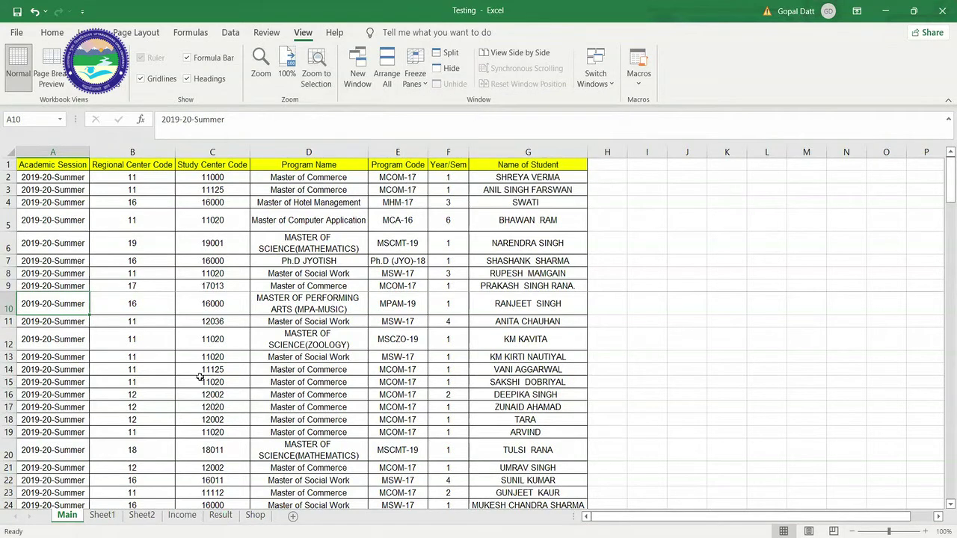
# Scroll down and back up to confirm rows 1–9 stay in place.
pyautogui.scroll(-1, 145, 421)
pyautogui.scroll(-3, 145, 421)
pyautogui.scroll(-3, 145, 421)
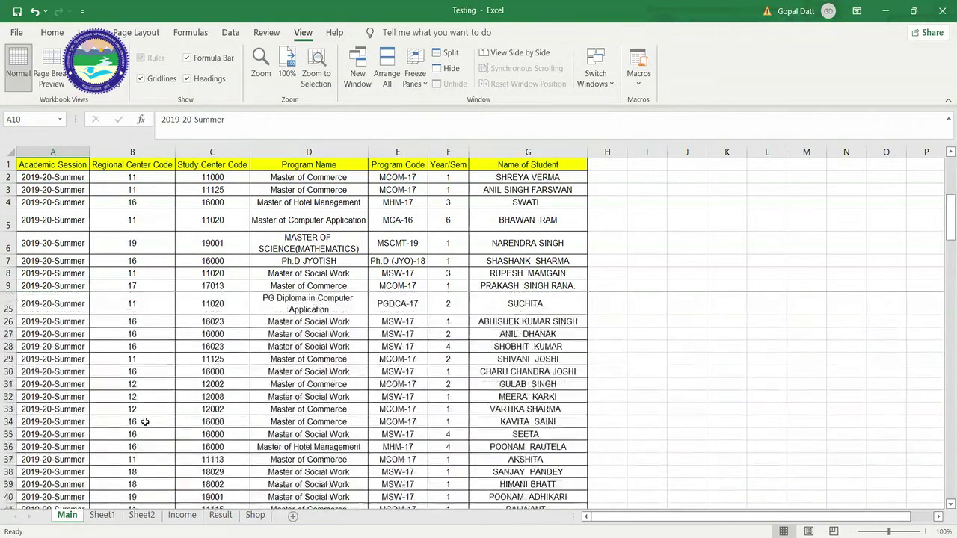
pyautogui.scroll(-3, 145, 421)
pyautogui.scroll(-3, 145, 421)
pyautogui.scroll(-3, 145, 421)
pyautogui.scroll(-4, 145, 420)
pyautogui.scroll(-4, 145, 420)
pyautogui.scroll(-4, 145, 420)
pyautogui.scroll(-3, 145, 422)
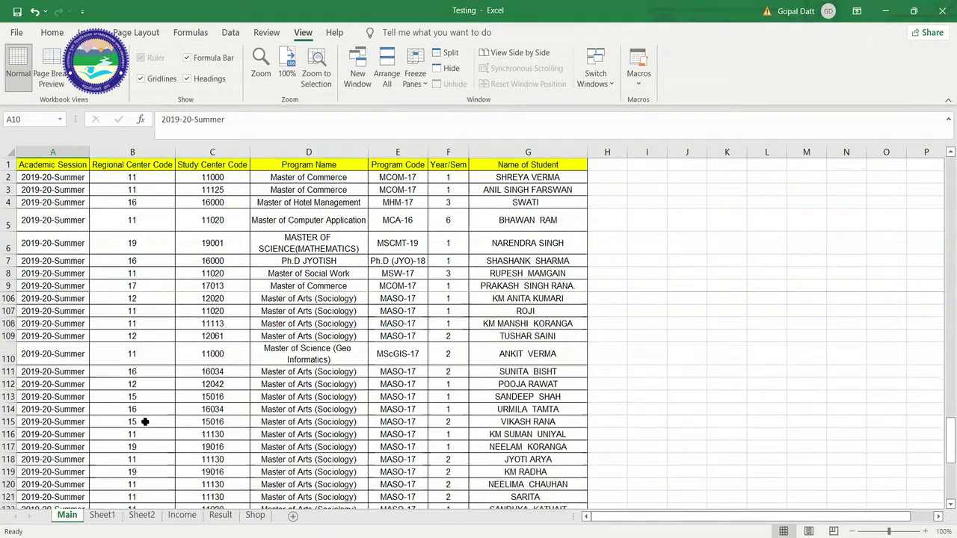
pyautogui.scroll(-6, 145, 422)
pyautogui.scroll(-4, 145, 423)
pyautogui.scroll(4, 145, 423)
pyautogui.scroll(4, 145, 423)
pyautogui.scroll(3, 145, 422)
pyautogui.scroll(5, 145, 422)
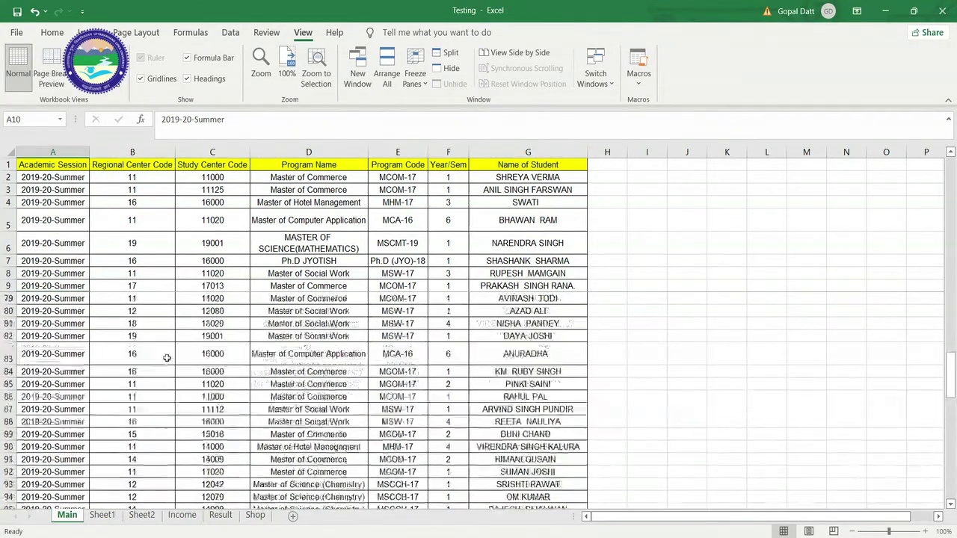
pyautogui.scroll(6, 145, 423)
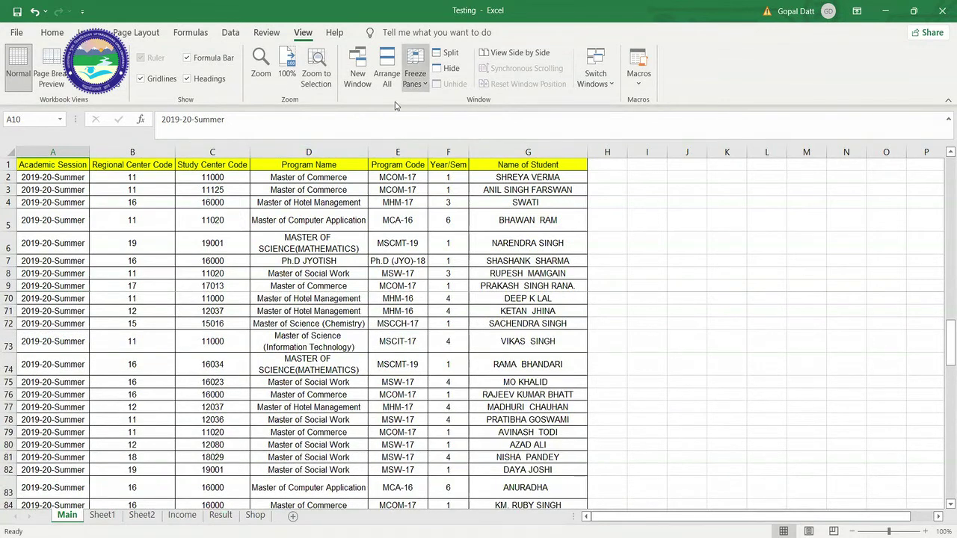
# Unfreeze the panes, then select A2, C10 and the Regional Center Code and Academic Session headings.
pyautogui.click(415, 79)
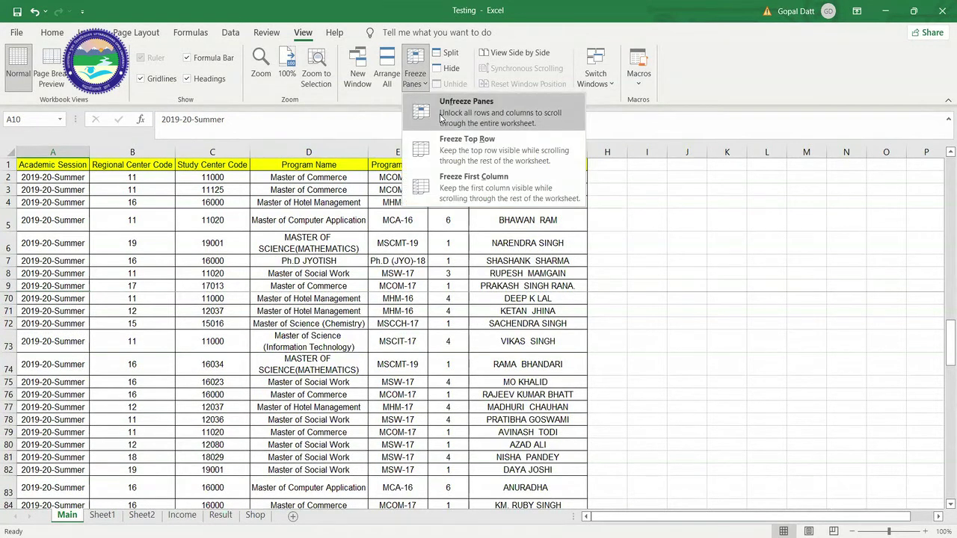
pyautogui.click(440, 117)
pyautogui.click(70, 181)
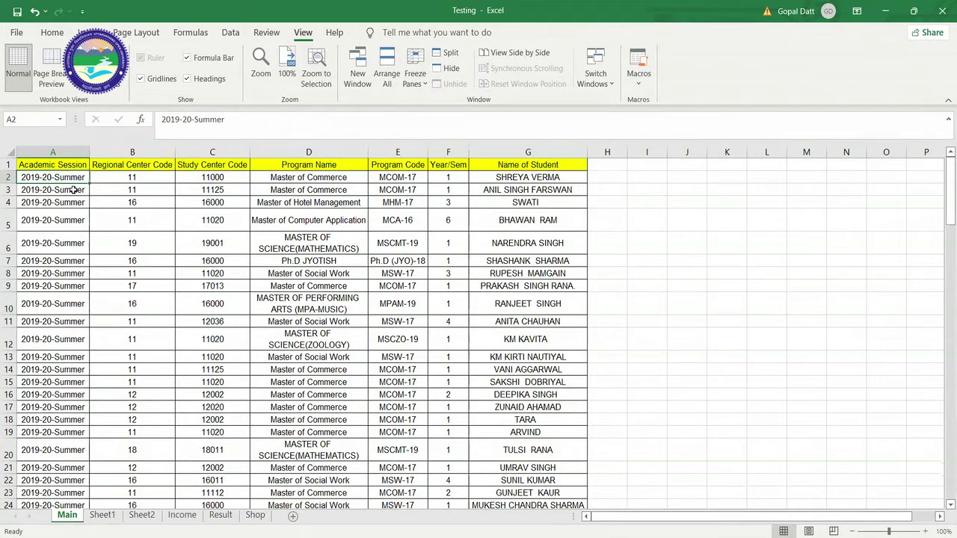
pyautogui.click(185, 312)
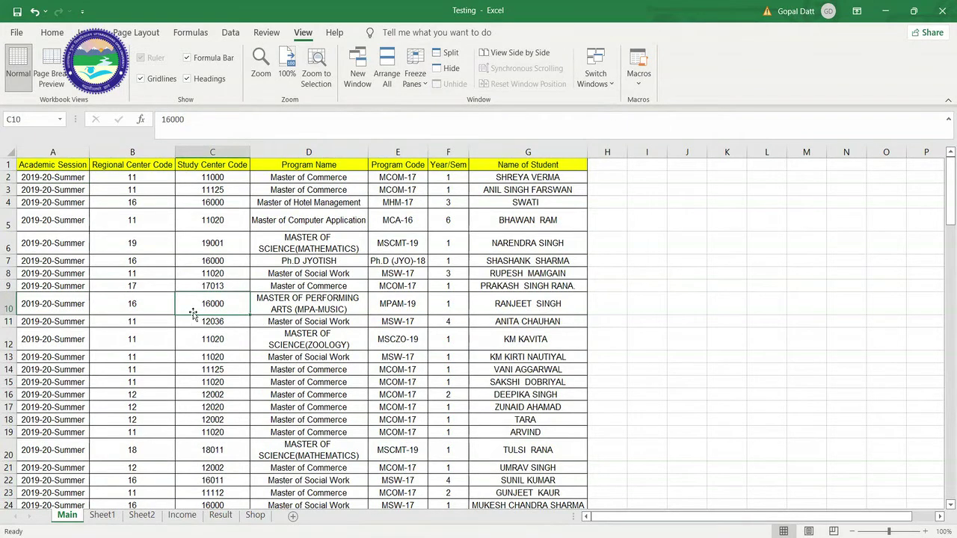
pyautogui.click(133, 169)
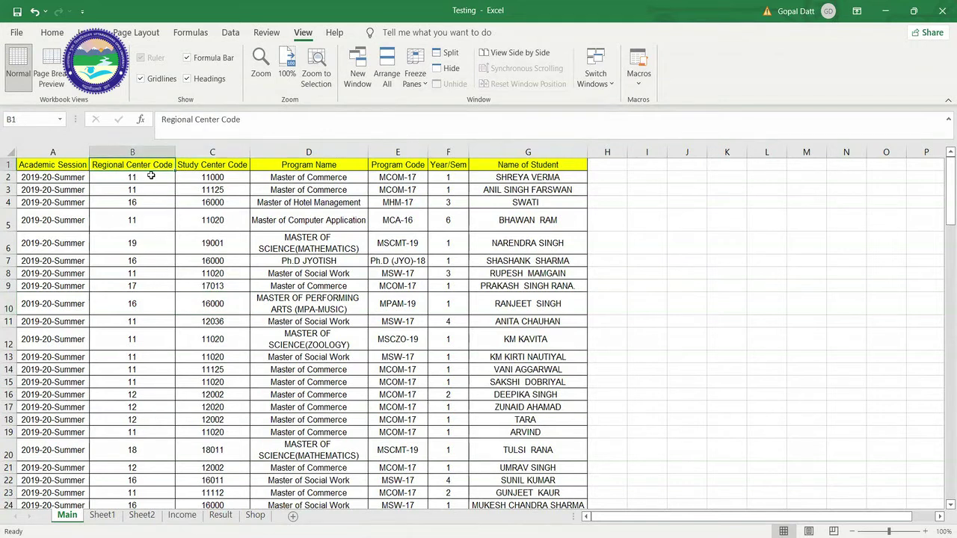
pyautogui.click(57, 166)
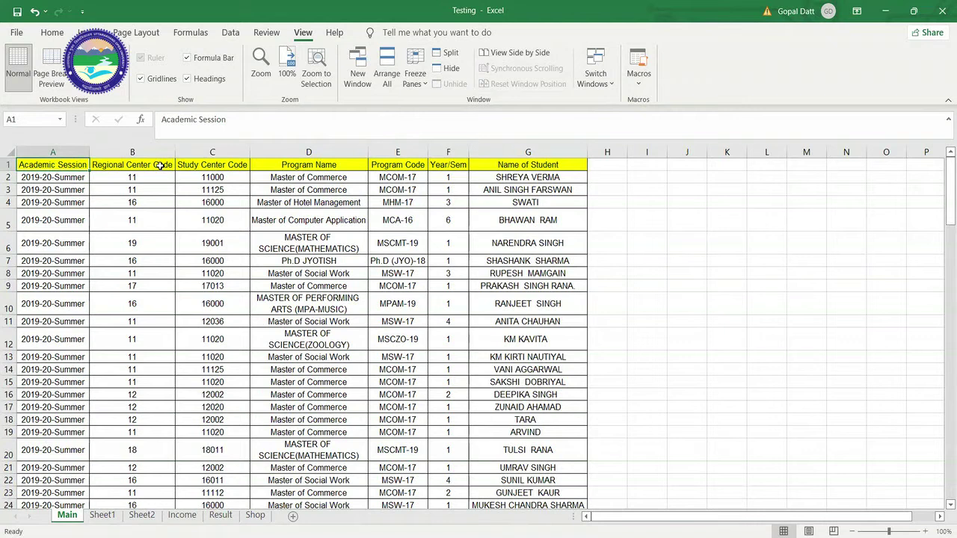
pyautogui.click(52, 33)
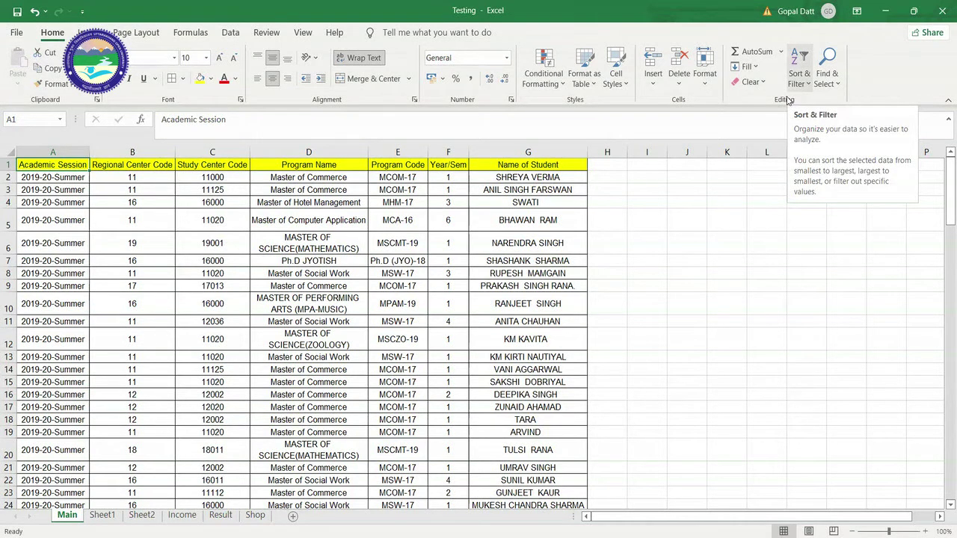
# Turn on Filter from Home > Sort & Filter for the table headings.
pyautogui.click(230, 33)
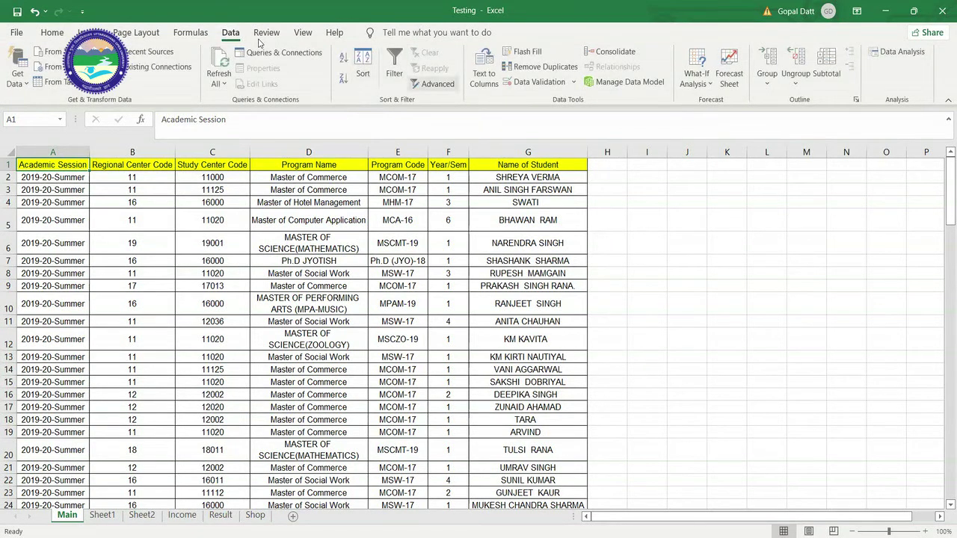
pyautogui.click(57, 33)
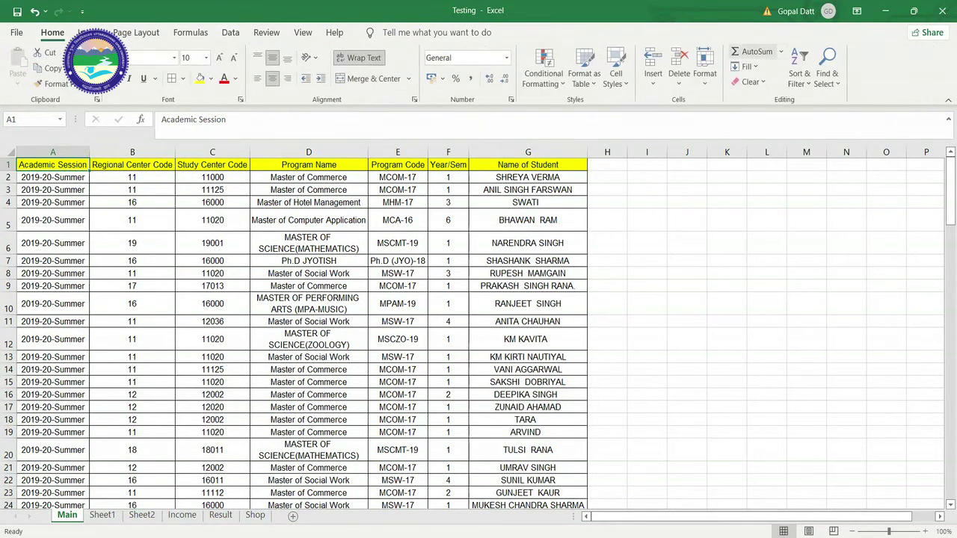
pyautogui.click(799, 81)
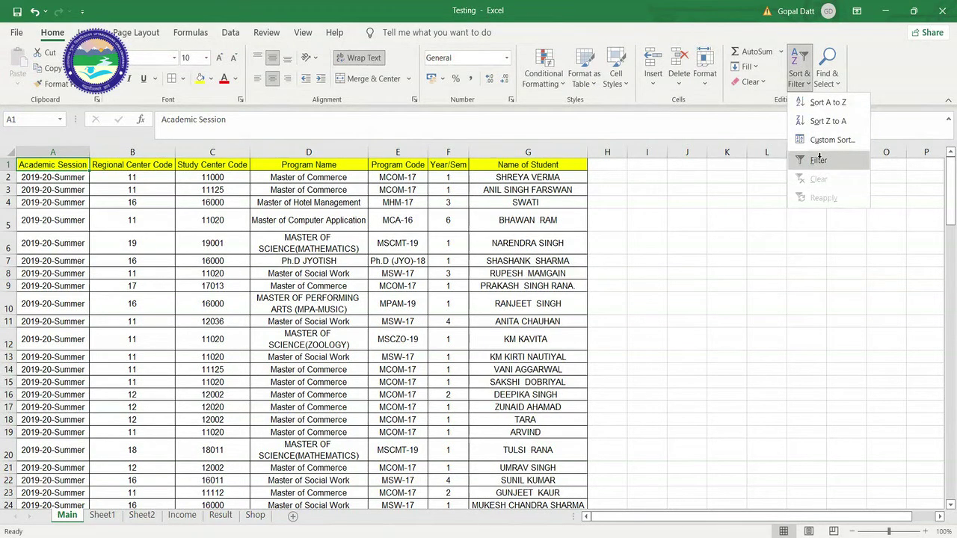
pyautogui.click(818, 162)
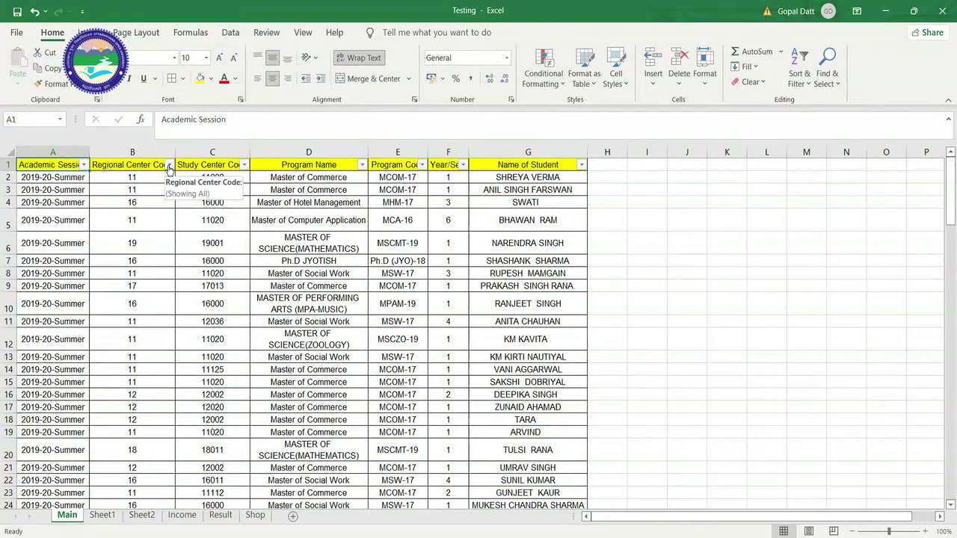
pyautogui.click(169, 165)
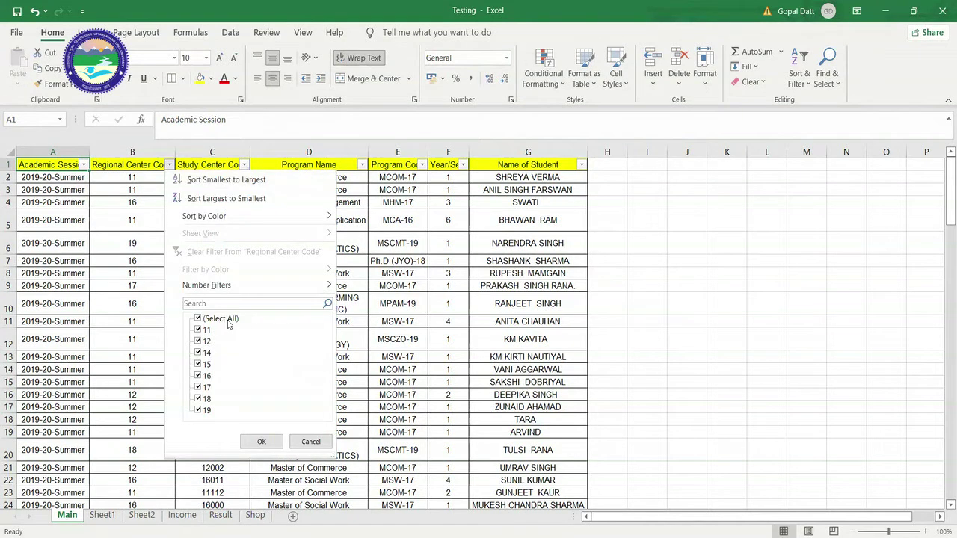
pyautogui.click(226, 320)
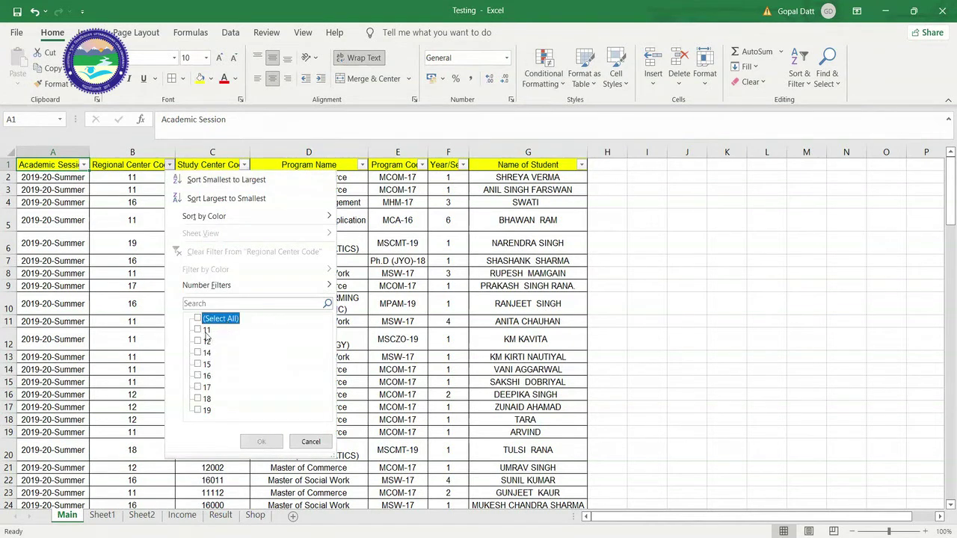
pyautogui.click(198, 330)
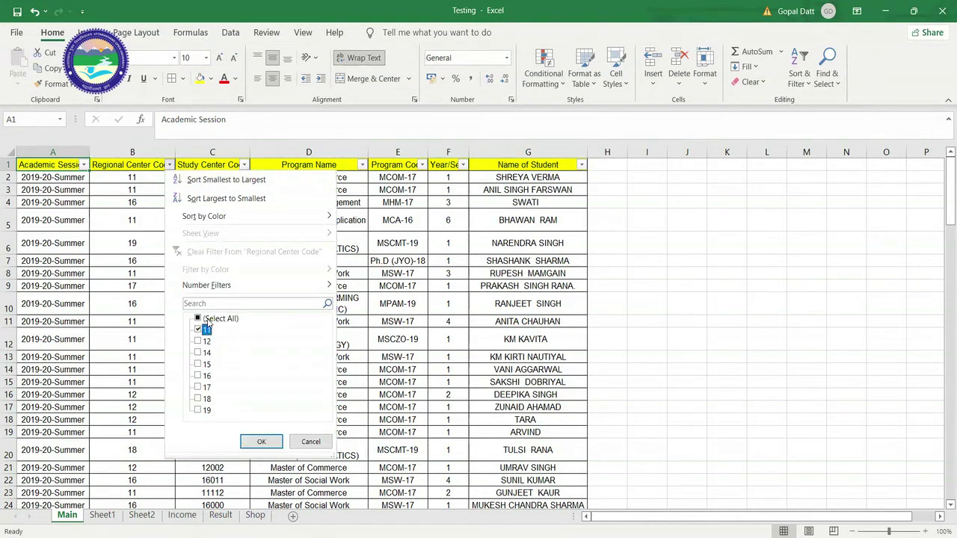
pyautogui.click(198, 319)
pyautogui.click(198, 319)
pyautogui.click(198, 330)
pyautogui.click(259, 441)
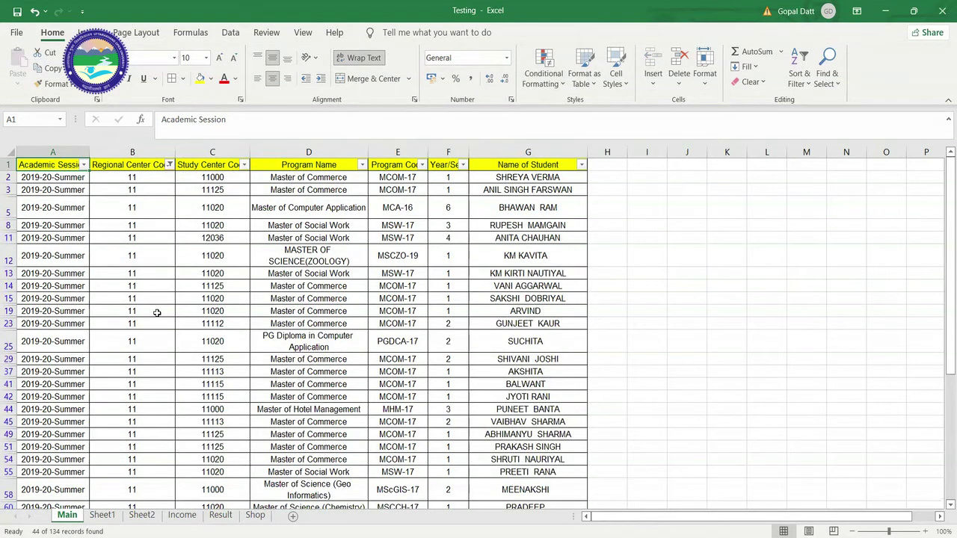
pyautogui.scroll(-1, 157, 312)
pyautogui.scroll(-2, 157, 313)
pyautogui.scroll(-1, 157, 312)
pyautogui.scroll(-4, 157, 314)
pyautogui.scroll(-1, 157, 314)
pyautogui.scroll(1, 163, 334)
pyautogui.scroll(2, 162, 334)
pyautogui.scroll(3, 163, 334)
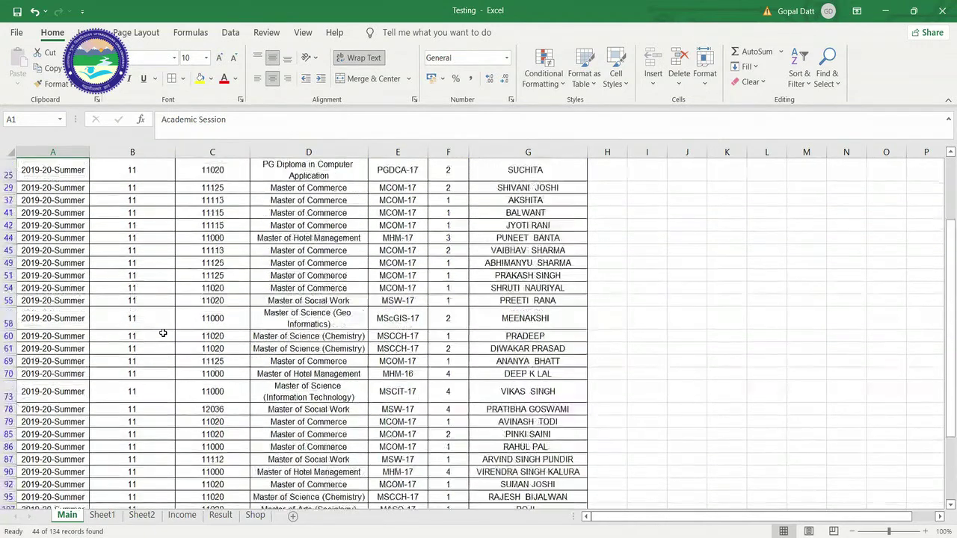
pyautogui.scroll(3, 163, 333)
pyautogui.scroll(1, 163, 334)
pyautogui.scroll(-2, 163, 333)
pyautogui.scroll(3, 163, 334)
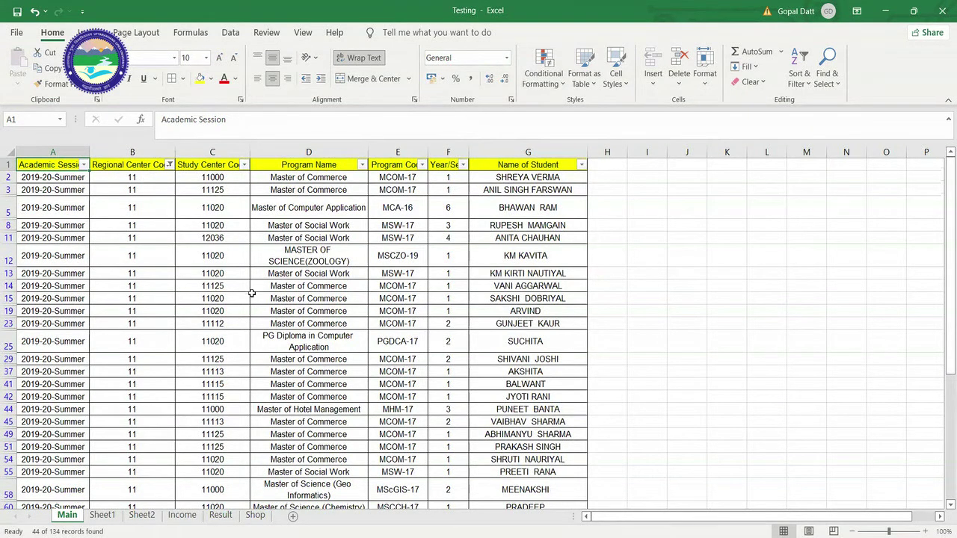
pyautogui.scroll(-1, 252, 292)
pyautogui.scroll(1, 250, 272)
pyautogui.moveTo(229, 177); pyautogui.dragTo(228, 490)
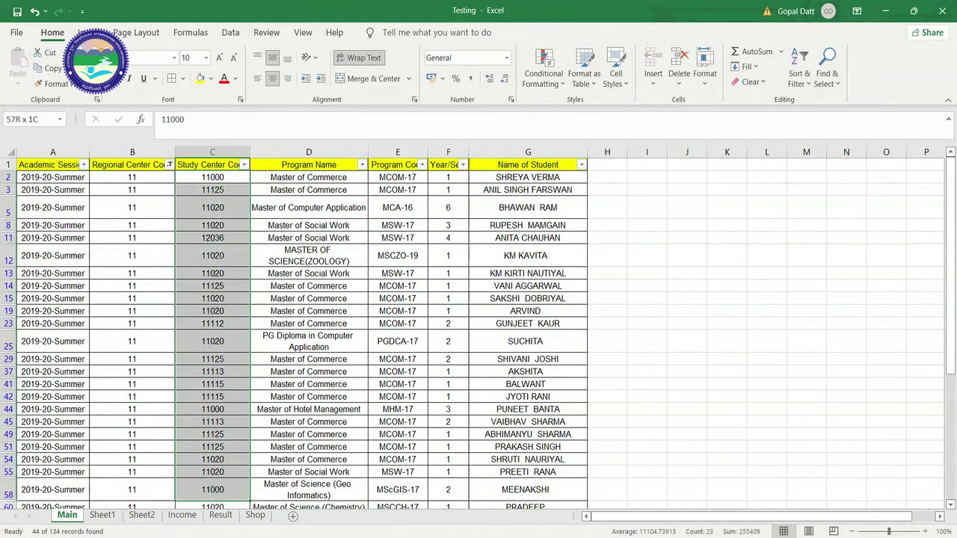
pyautogui.hotkey('ctrl', 'shift', 'Down')
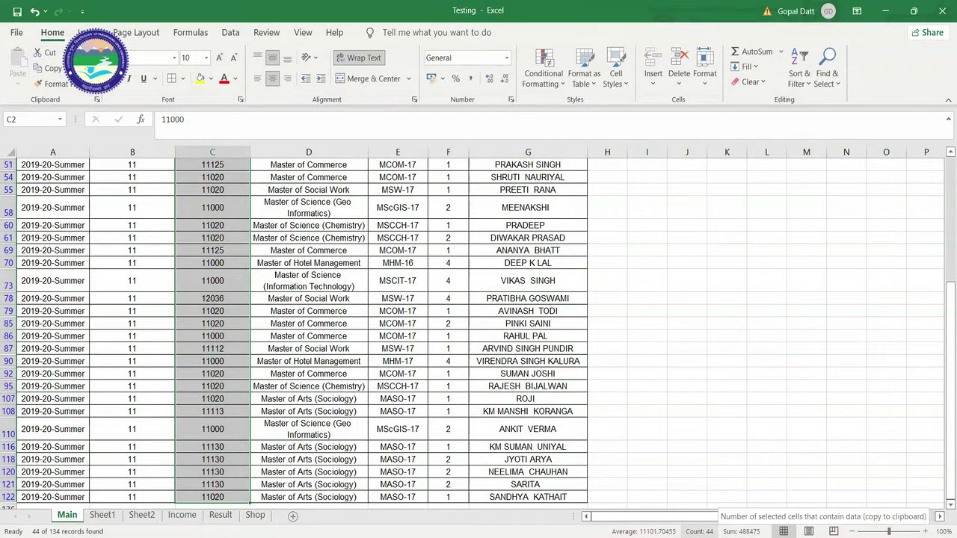
pyautogui.scroll(3, 320, 350)
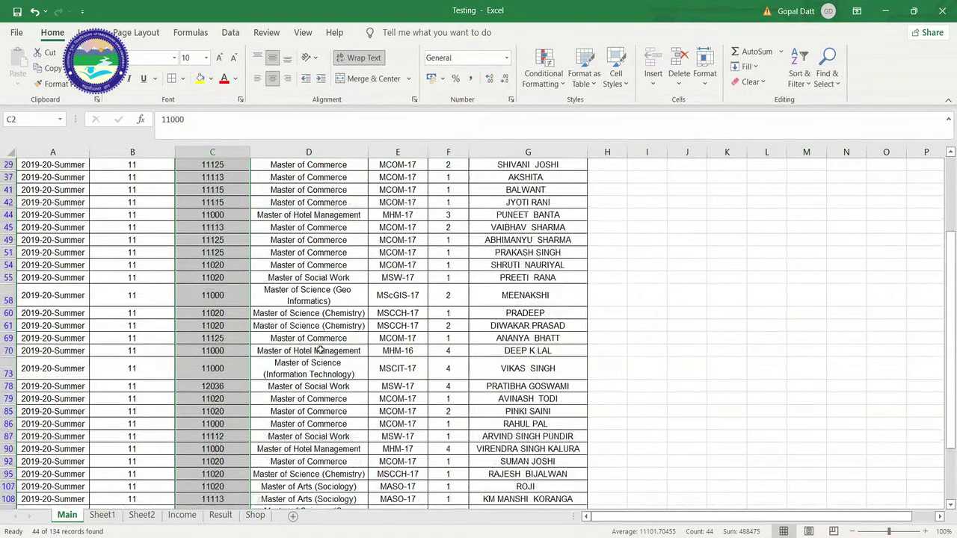
pyautogui.scroll(5, 320, 351)
pyautogui.click(327, 285)
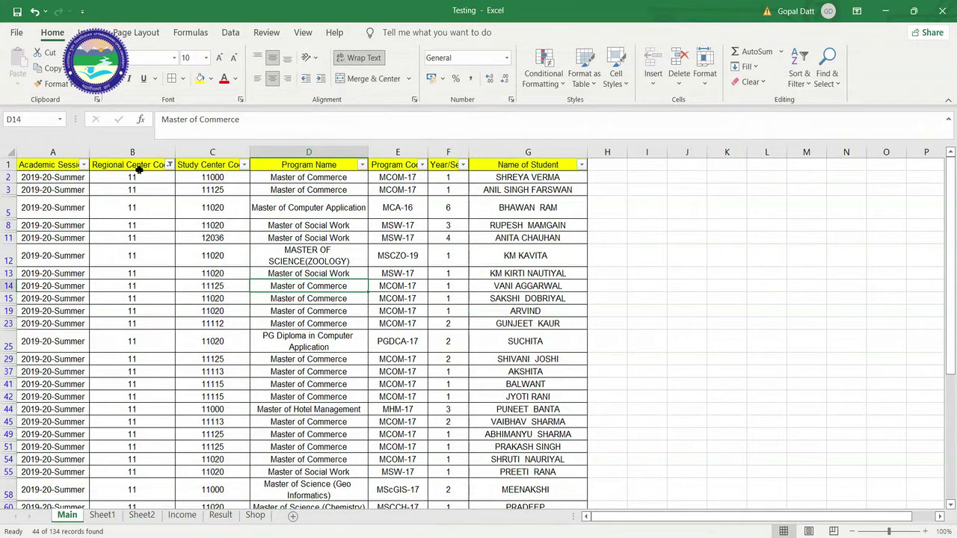
# Filter Study Center Code to 11000 only and look over the remaining program names.
pyautogui.click(244, 164)
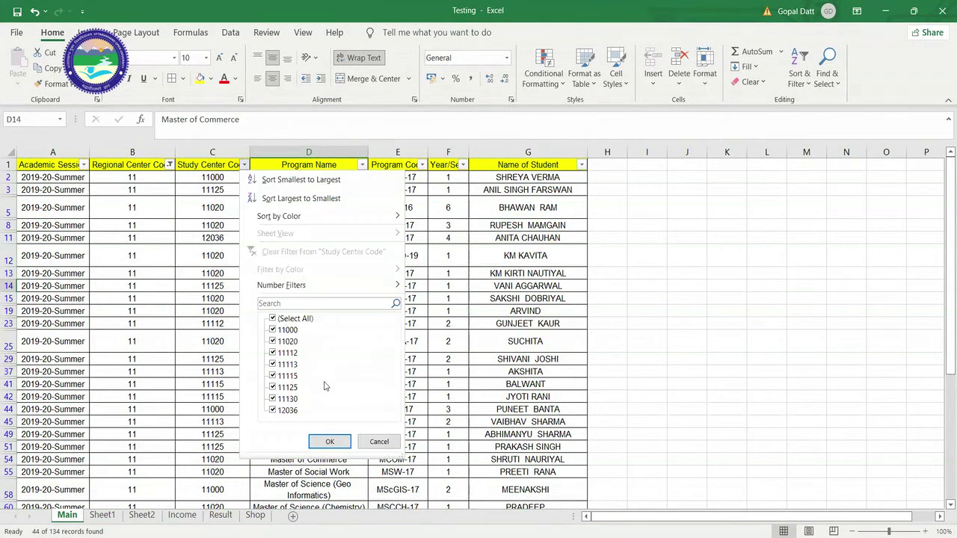
pyautogui.click(303, 320)
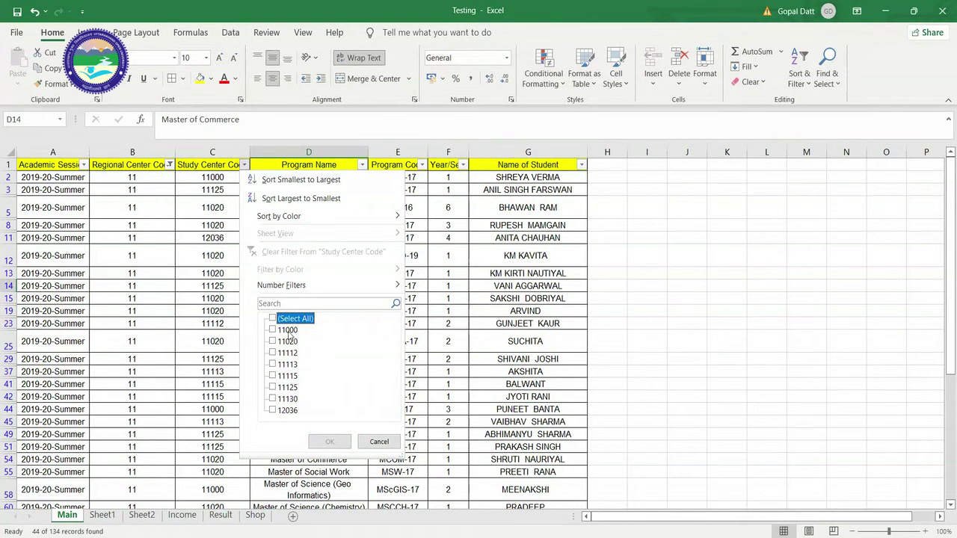
pyautogui.click(288, 330)
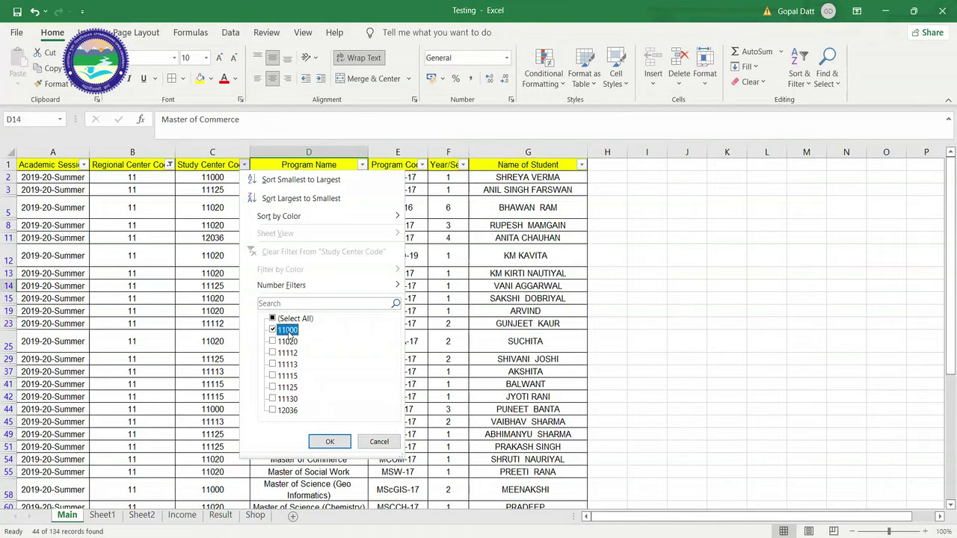
pyautogui.click(330, 442)
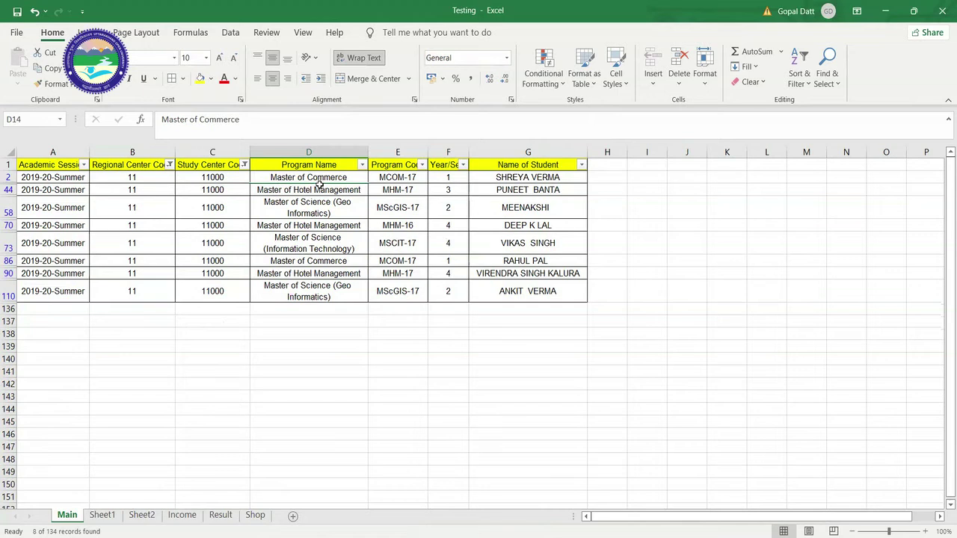
pyautogui.moveTo(316, 187); pyautogui.dragTo(311, 296)
pyautogui.click(327, 347)
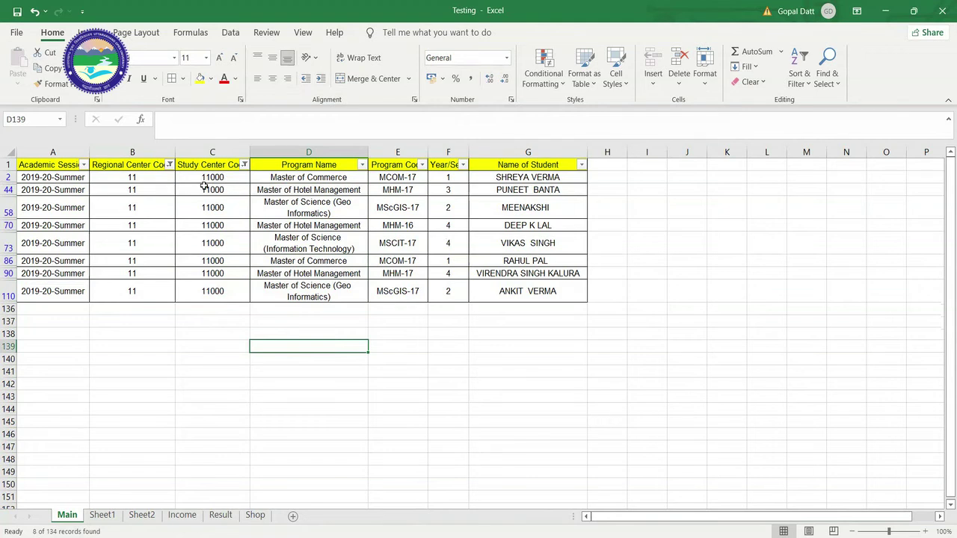
# Filter Program Code to MCOM-17 only, then close the Year/Sem filter unchanged.
pyautogui.click(422, 165)
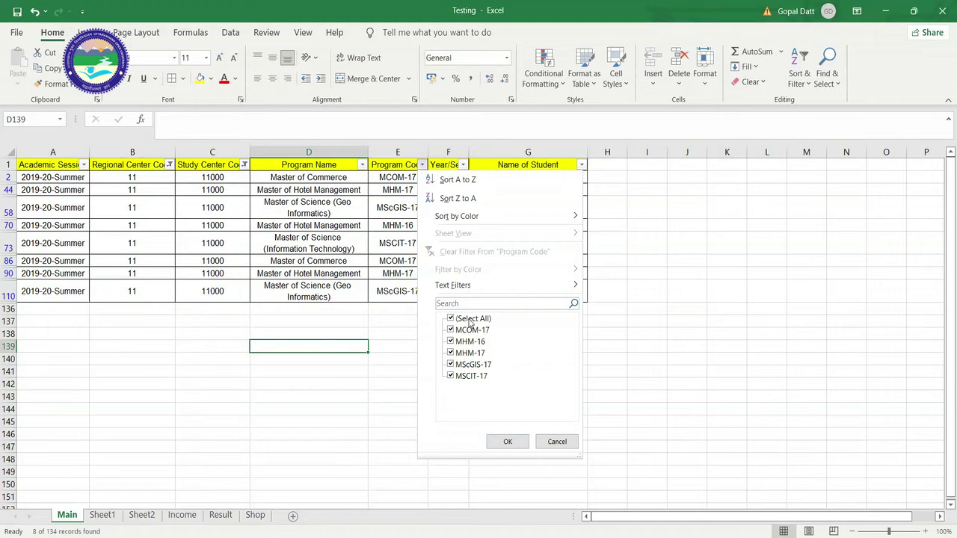
pyautogui.click(470, 320)
pyautogui.click(470, 333)
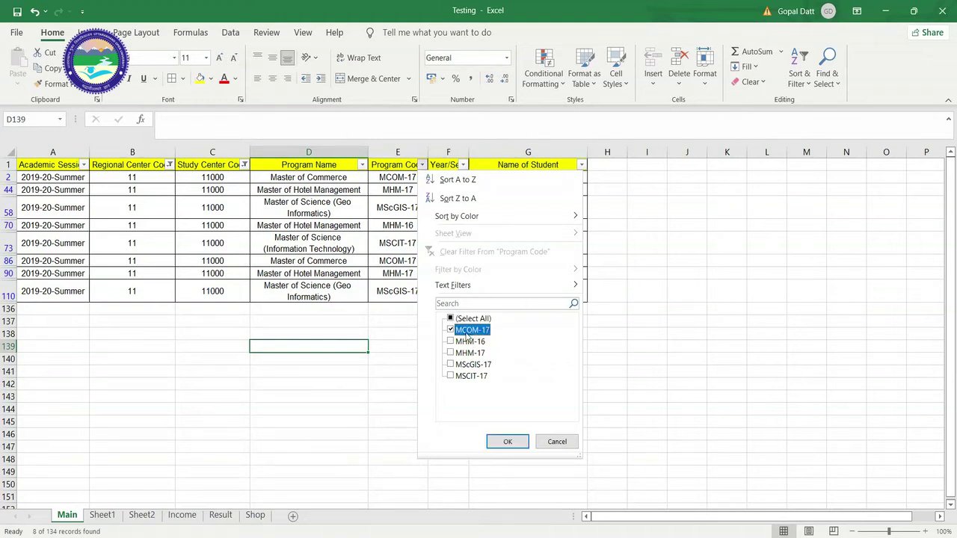
pyautogui.click(507, 441)
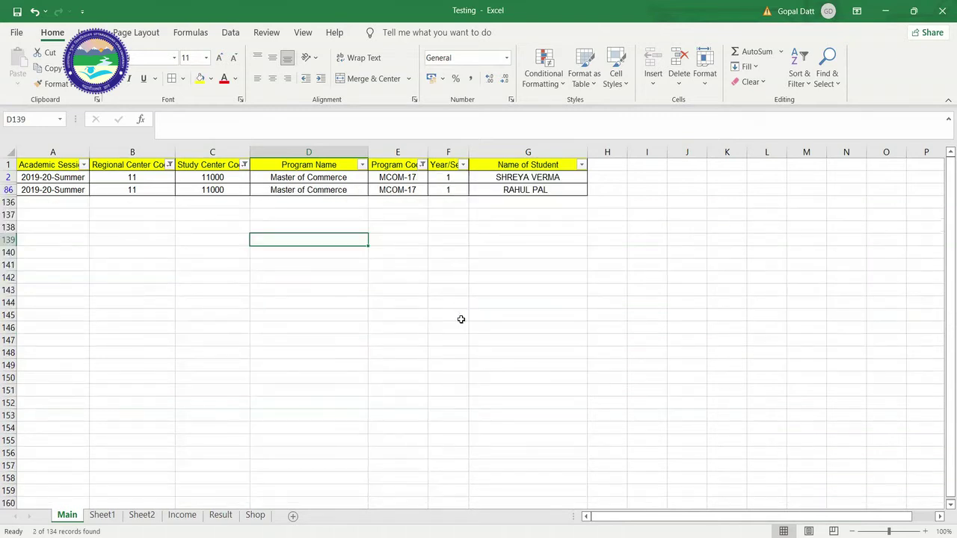
pyautogui.click(463, 165)
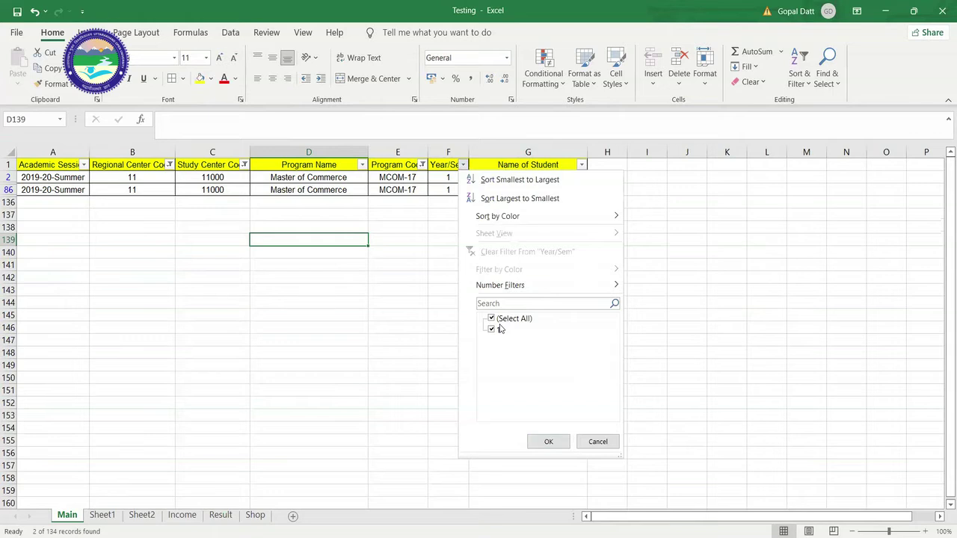
pyautogui.click(545, 441)
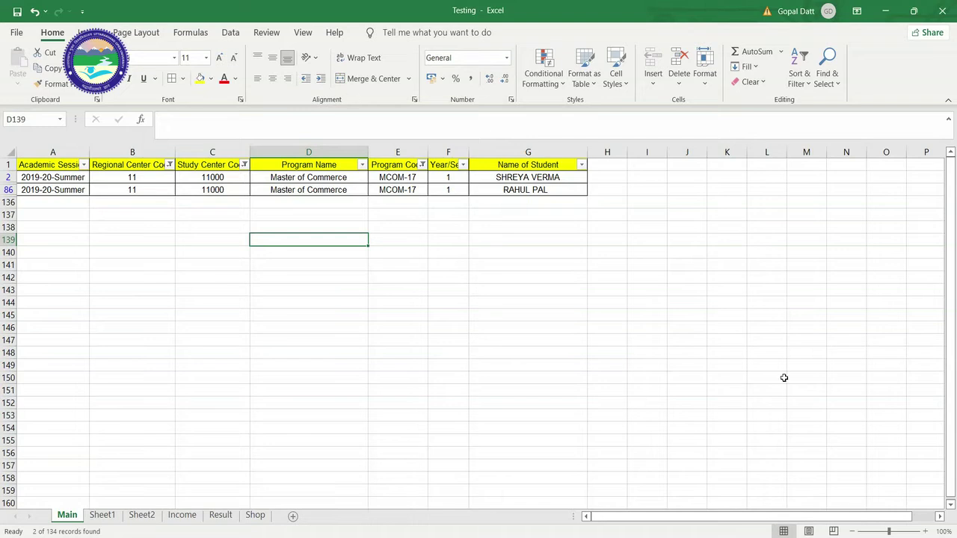
# Turn Data > Filter off, dismiss the error, then re-enable Filter with D1 selected.
pyautogui.click(232, 35)
pyautogui.click(394, 63)
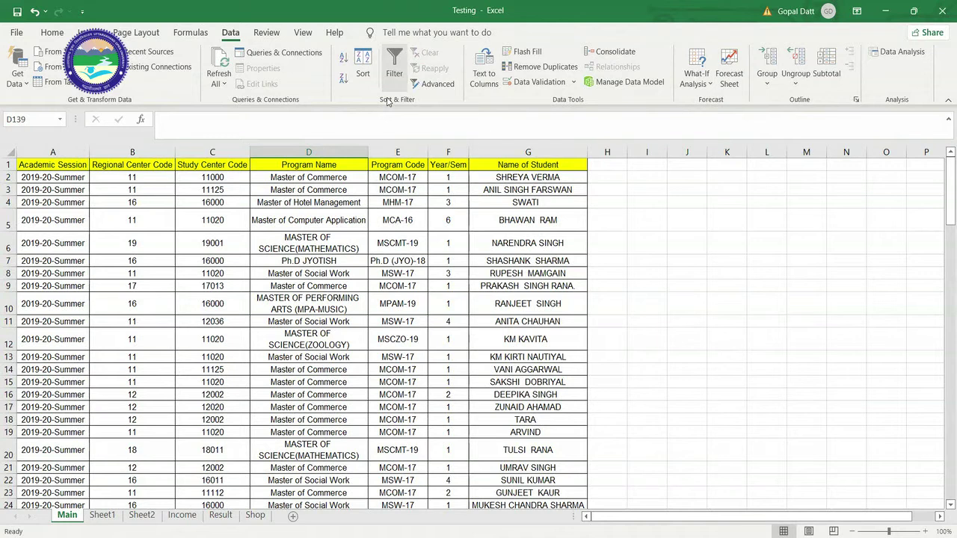
pyautogui.hotkey('ctrl', 'shift', 'l')
pyautogui.press('Return')
pyautogui.click(320, 166)
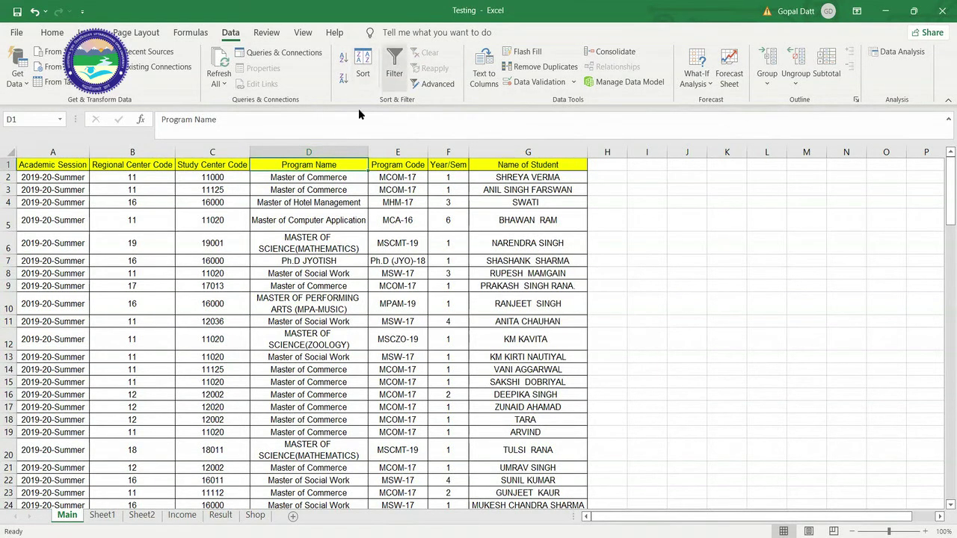
pyautogui.click(394, 64)
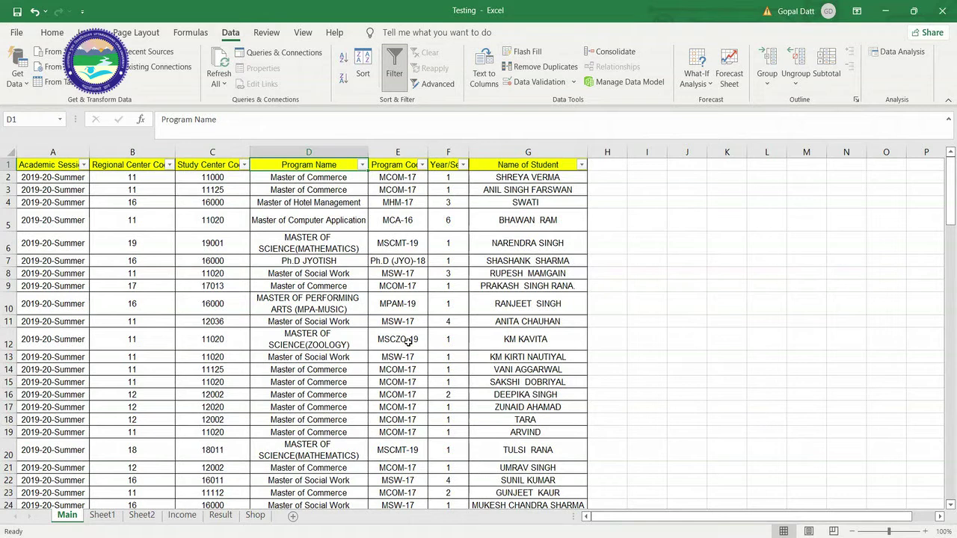
# Toggle filtering off with Alt, A, T, then select the Year/Sem value in row 14.
pyautogui.press('alt')
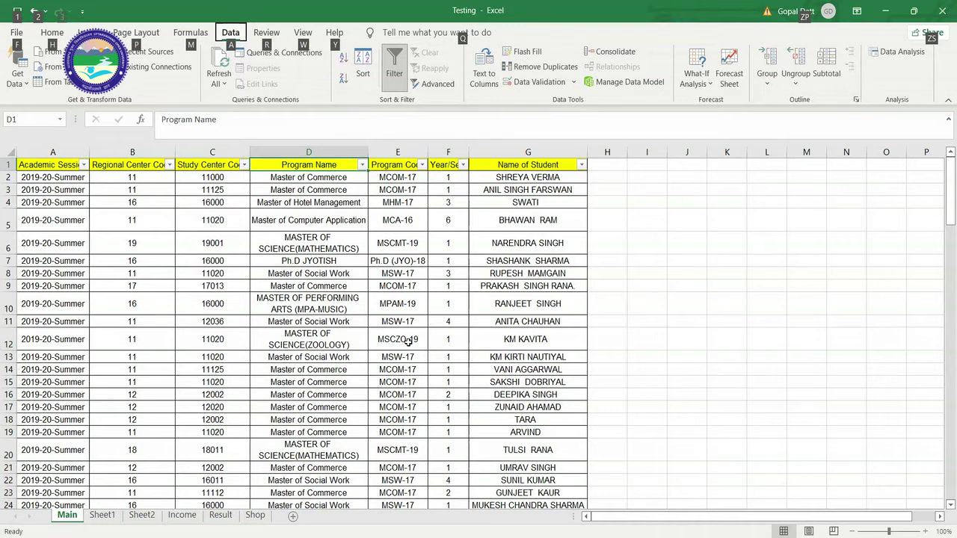
pyautogui.press('a')
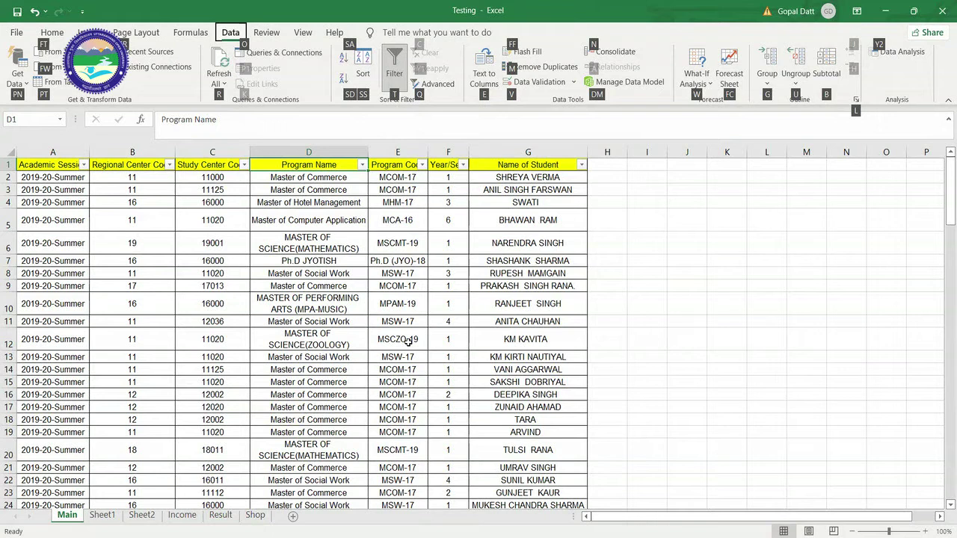
pyautogui.press('t')
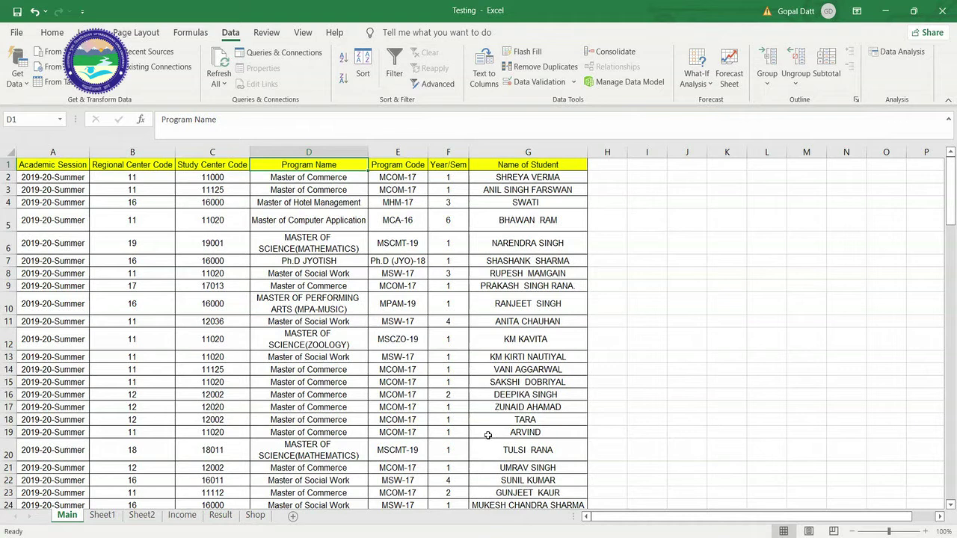
pyautogui.click(455, 369)
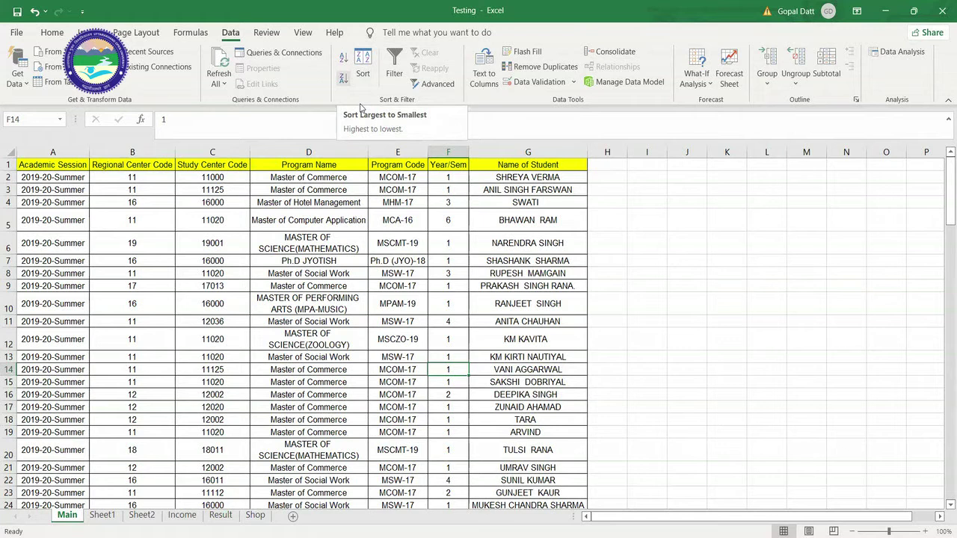
# Select the Study Center Code in row 4, then the first record's code 11000.
pyautogui.click(244, 203)
pyautogui.click(230, 177)
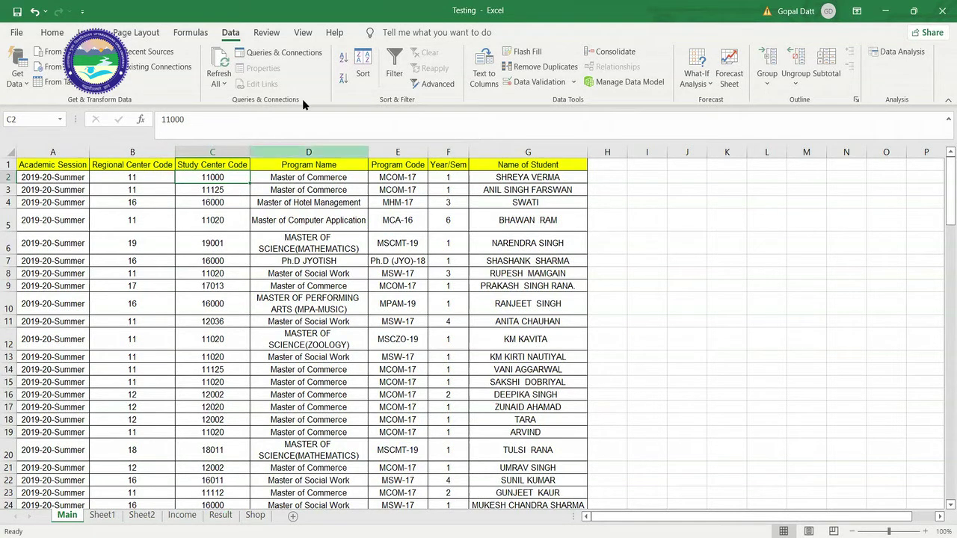
# Sort the student rows by Study Center Code on cell values, smallest to largest.
pyautogui.click(366, 83)
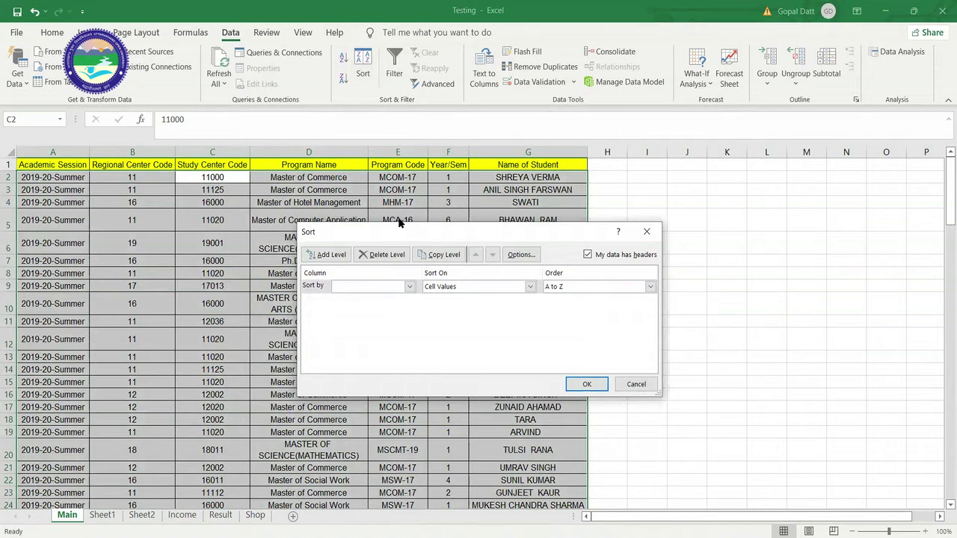
pyautogui.moveTo(386, 234); pyautogui.dragTo(367, 182)
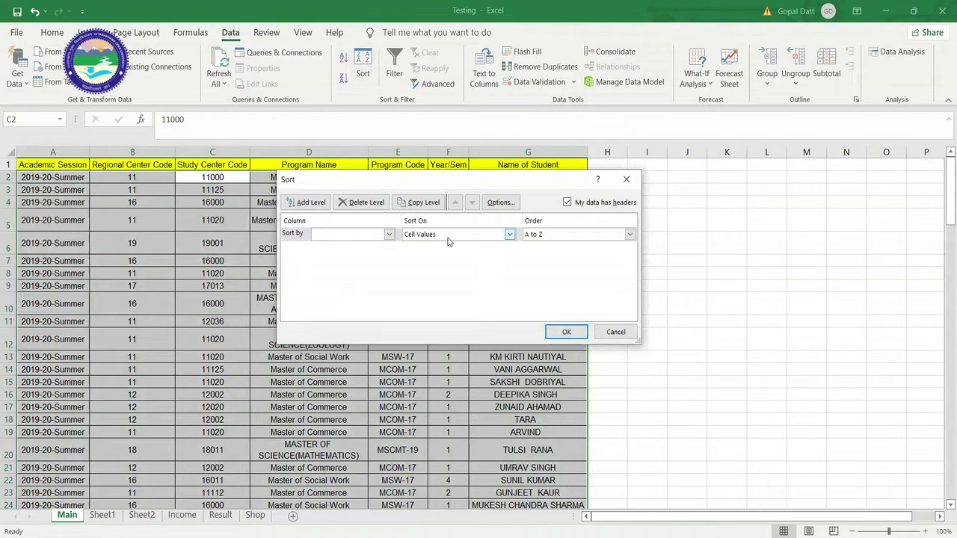
pyautogui.click(388, 235)
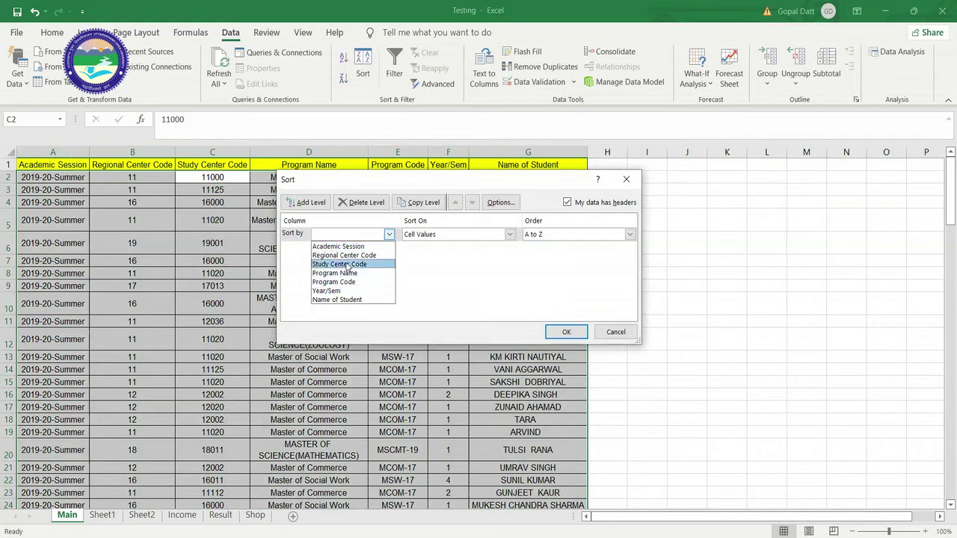
pyautogui.click(346, 265)
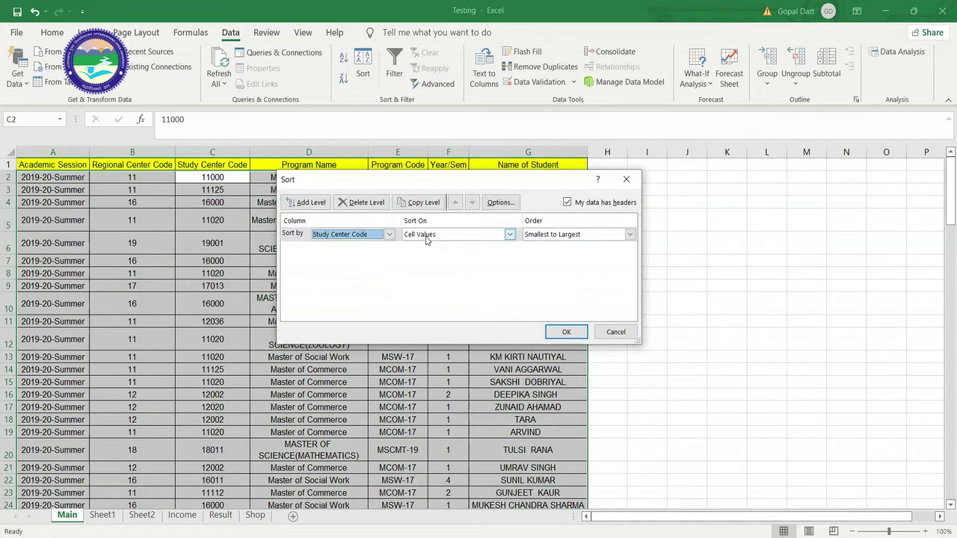
pyautogui.click(427, 236)
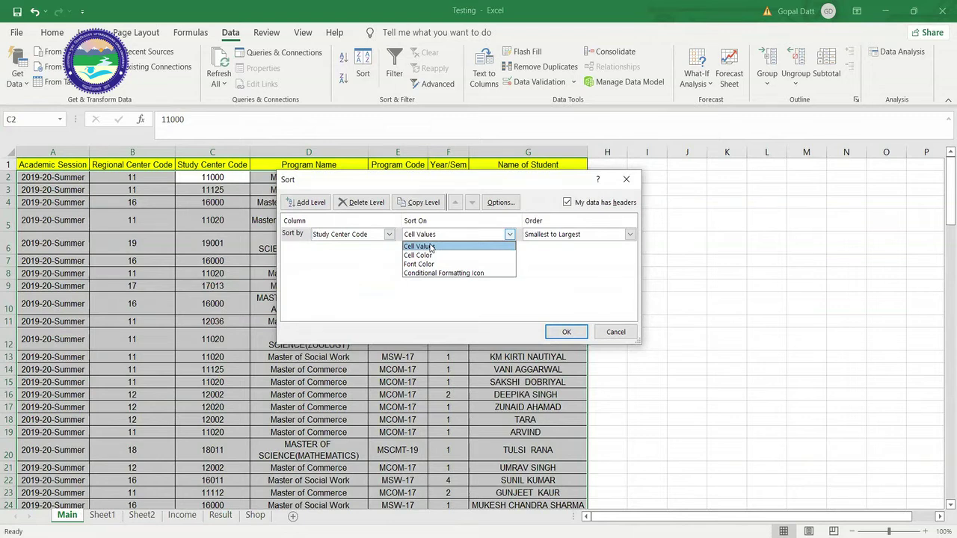
pyautogui.click(432, 248)
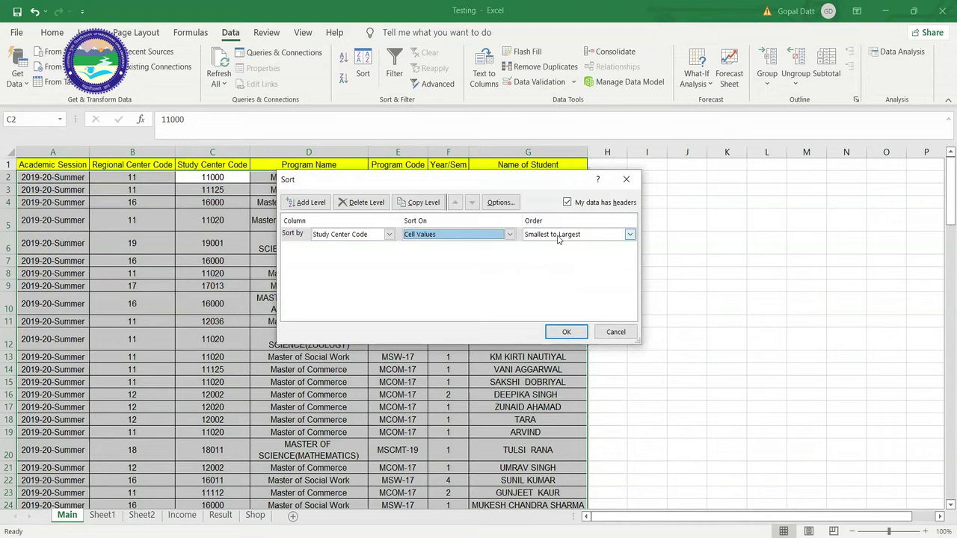
pyautogui.click(549, 235)
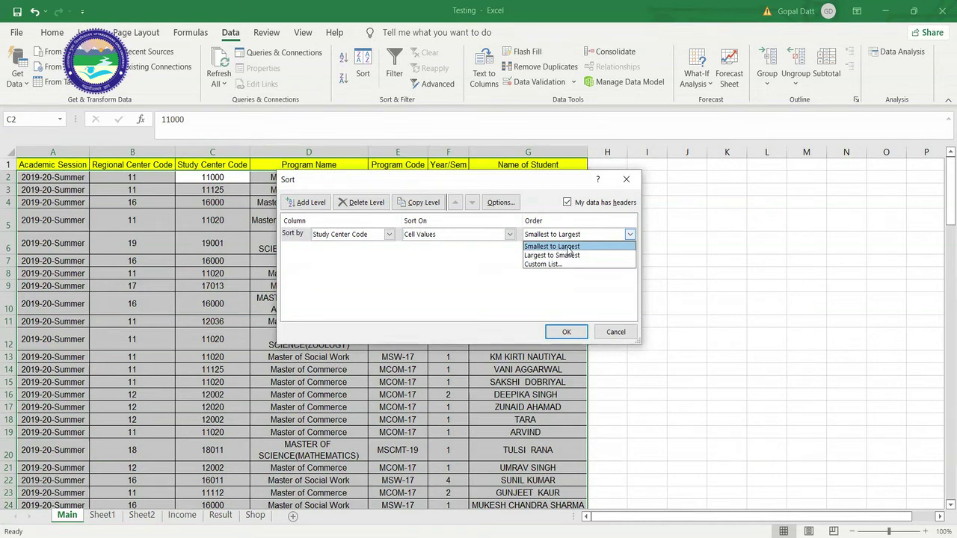
pyautogui.click(568, 247)
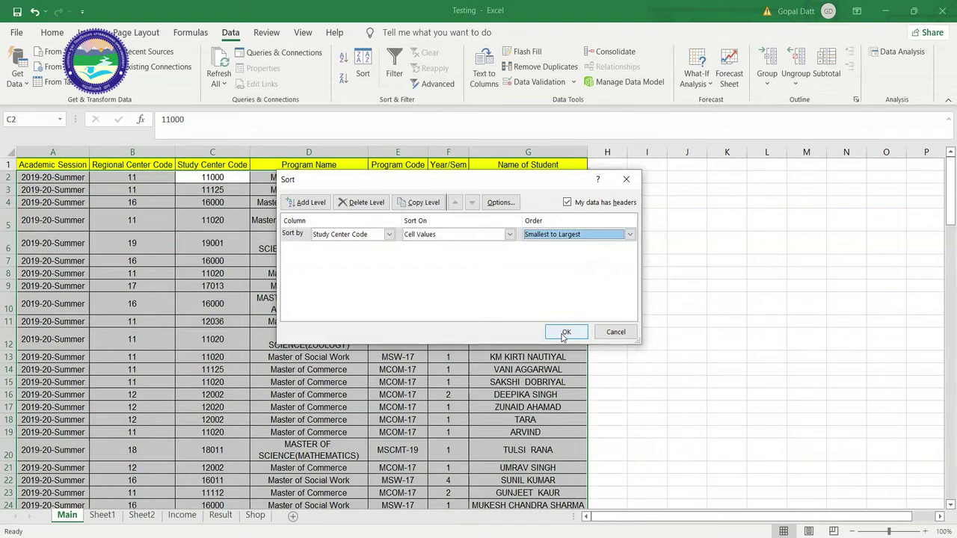
pyautogui.click(564, 335)
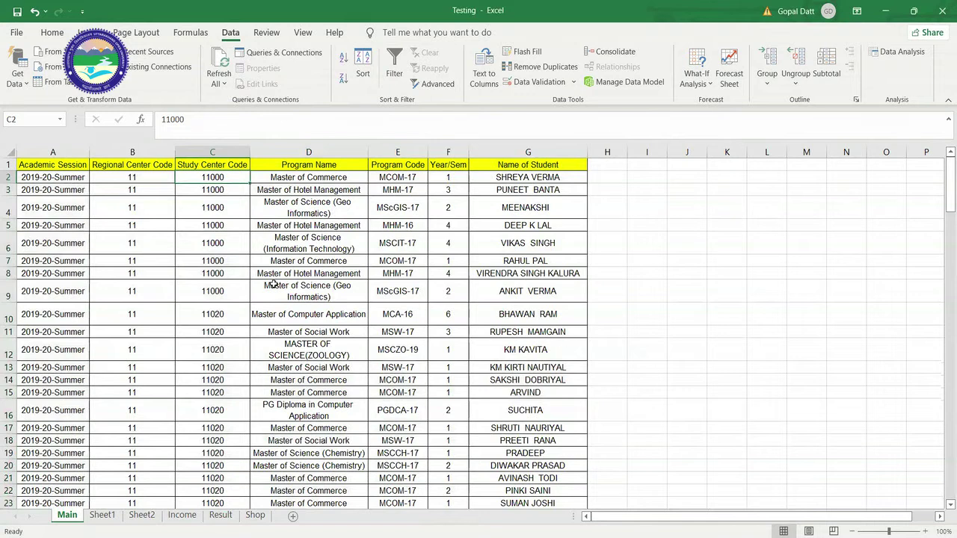
pyautogui.moveTo(228, 178); pyautogui.dragTo(229, 296)
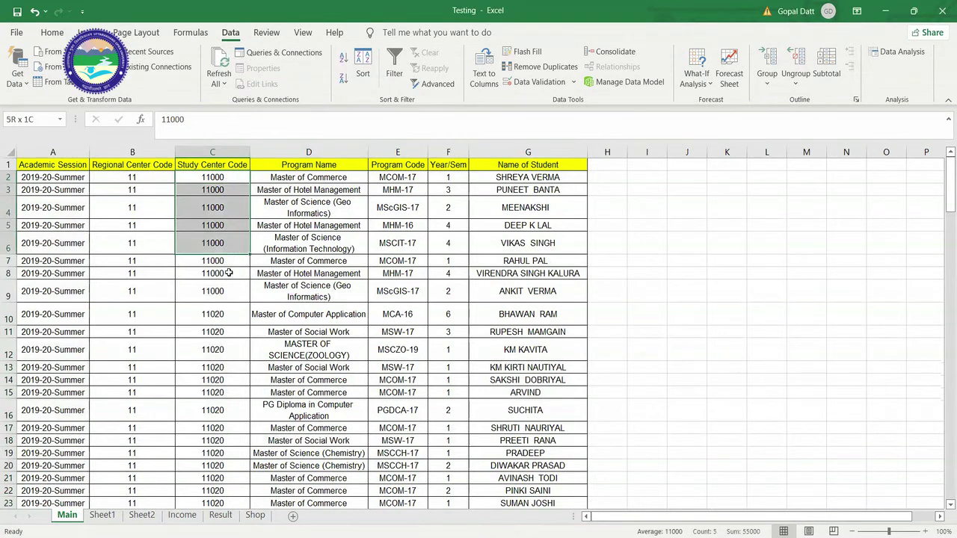
pyautogui.click(227, 314)
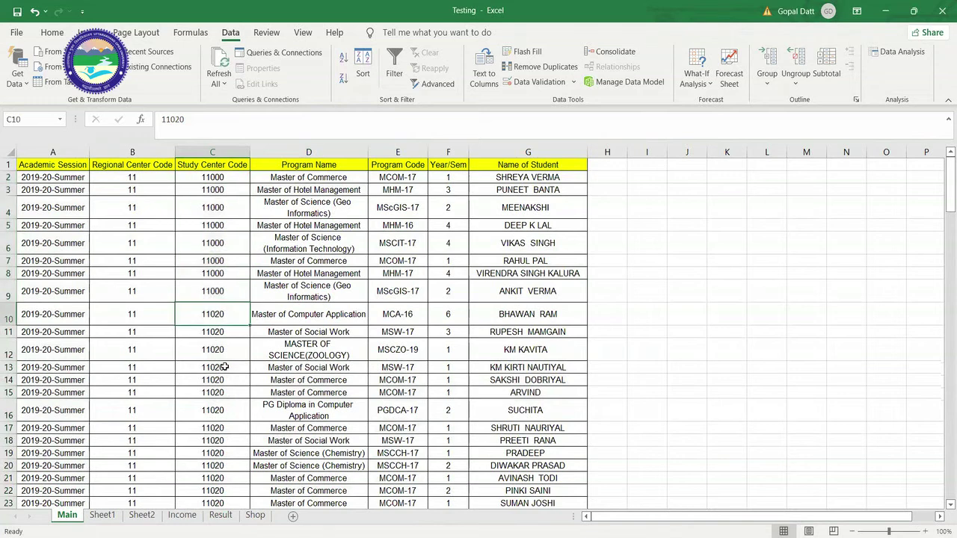
pyautogui.scroll(-1, 222, 471)
pyautogui.scroll(-2, 222, 471)
pyautogui.scroll(-7, 222, 471)
pyautogui.scroll(-5, 223, 467)
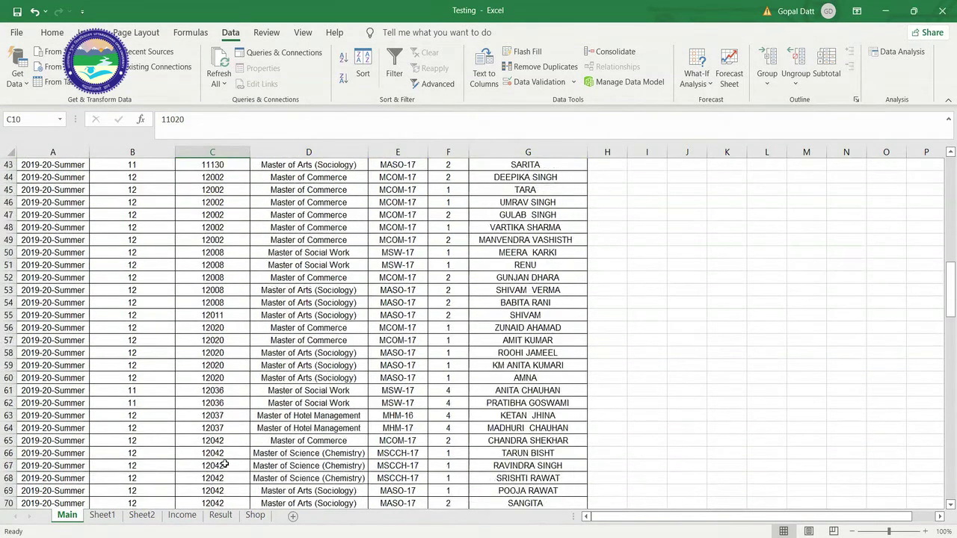
pyautogui.scroll(-4, 224, 463)
pyautogui.scroll(-3, 226, 460)
pyautogui.scroll(-5, 224, 459)
pyautogui.scroll(-6, 224, 459)
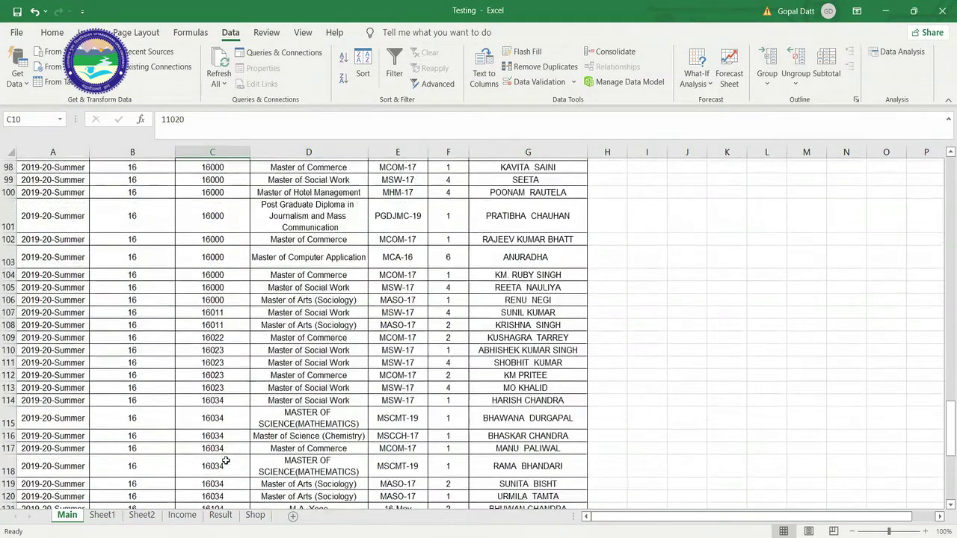
pyautogui.scroll(-6, 224, 459)
pyautogui.scroll(-3, 224, 458)
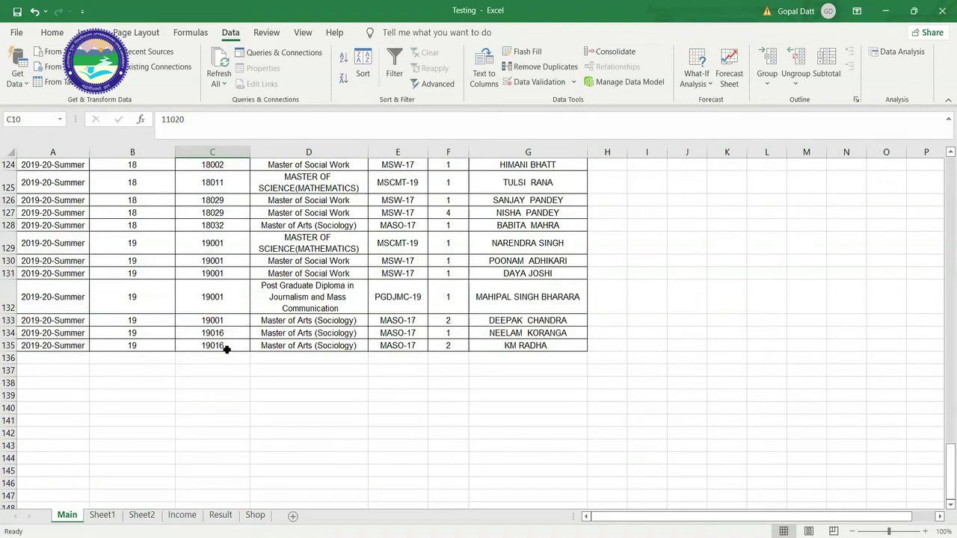
pyautogui.scroll(1, 230, 359)
pyautogui.scroll(1, 230, 358)
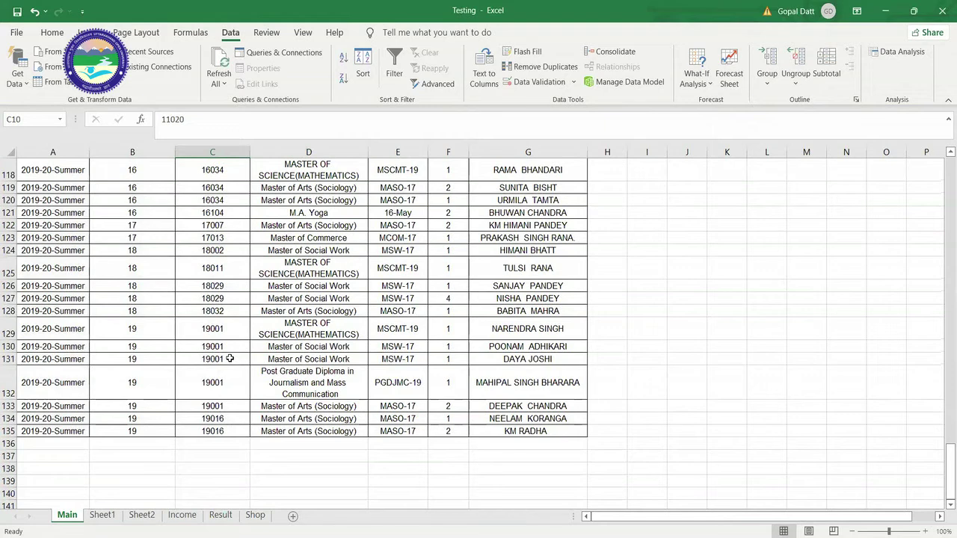
pyautogui.scroll(4, 230, 359)
pyautogui.scroll(2, 231, 358)
pyautogui.scroll(3, 230, 359)
pyautogui.scroll(4, 230, 358)
pyautogui.scroll(4, 230, 358)
pyautogui.scroll(7, 231, 359)
pyautogui.scroll(6, 230, 359)
pyautogui.scroll(4, 230, 358)
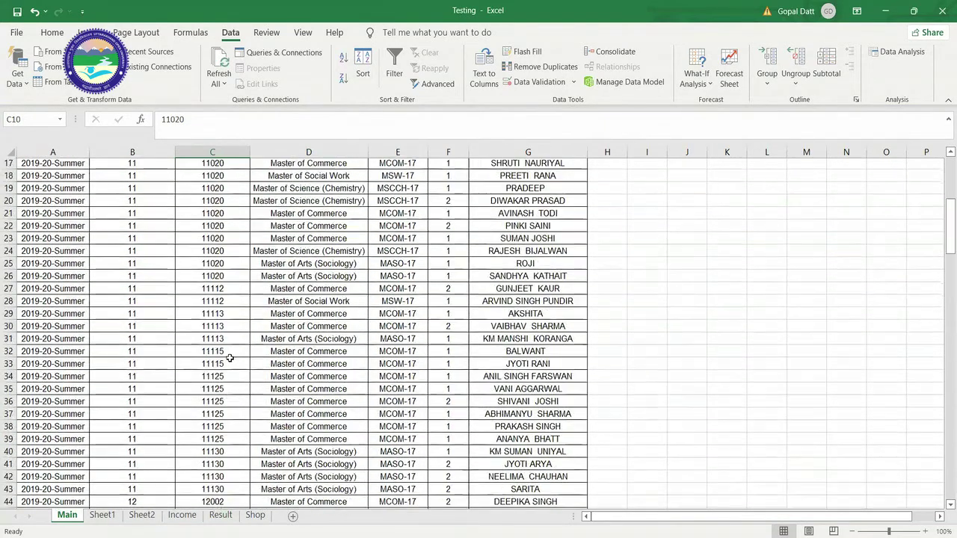
pyautogui.scroll(5, 230, 358)
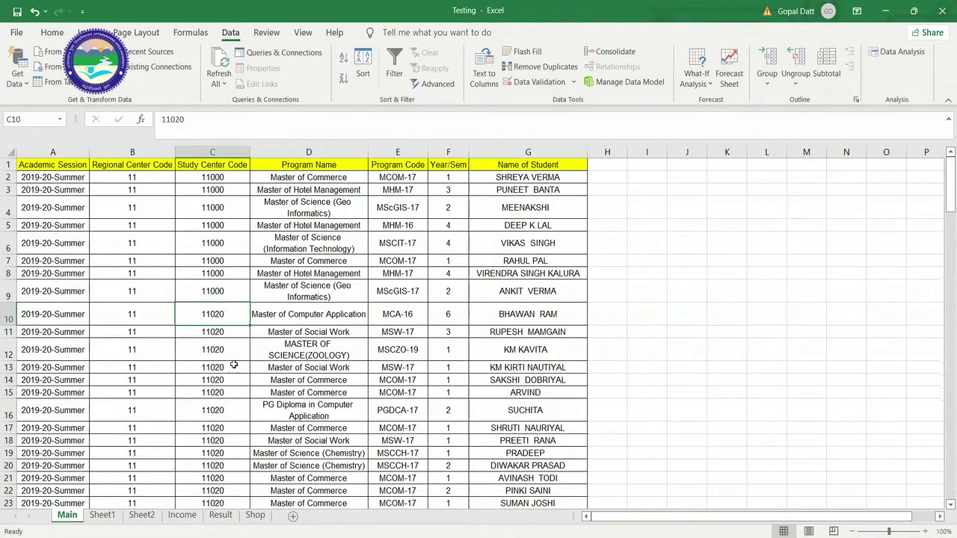
pyautogui.moveTo(216, 177); pyautogui.dragTo(214, 286)
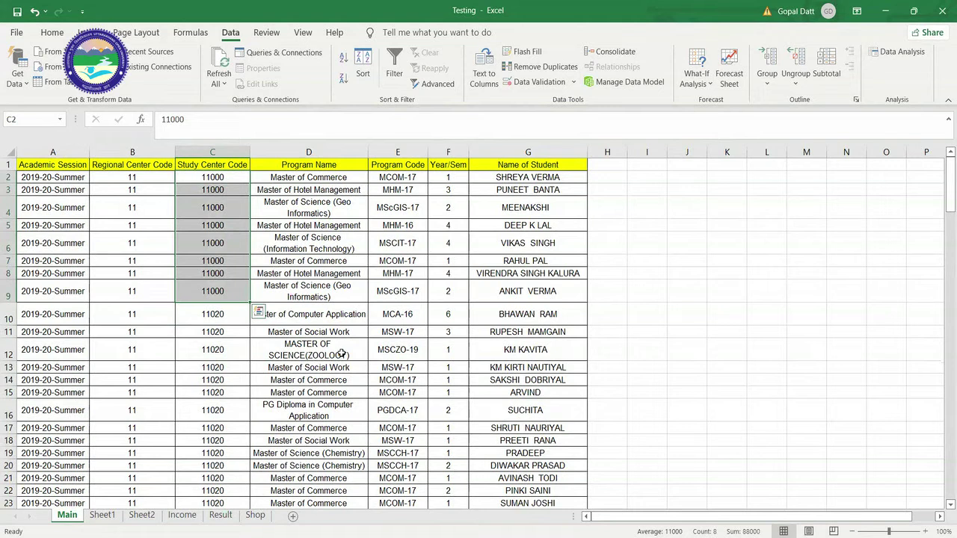
pyautogui.click(266, 270)
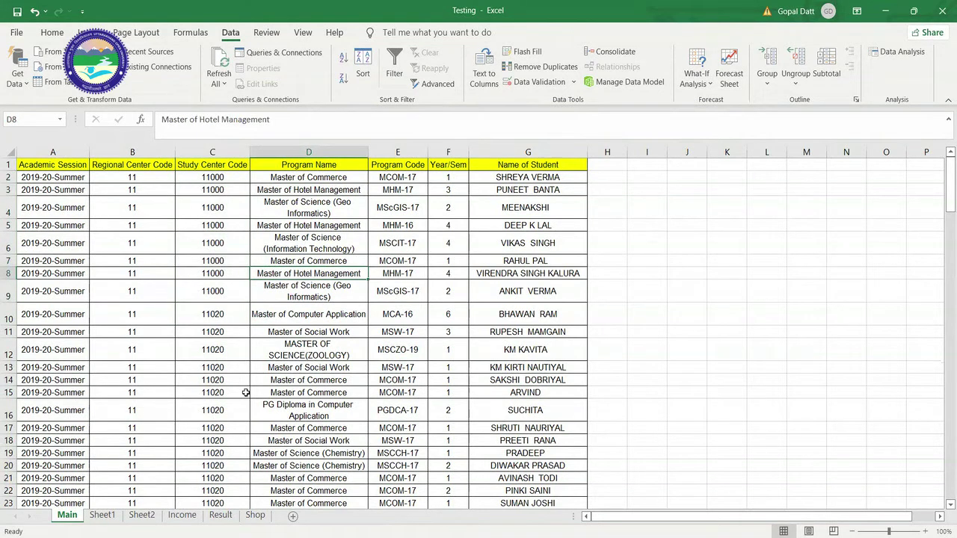
pyautogui.moveTo(223, 180)
pyautogui.mouseDown()
pyautogui.moveTo(210, 307)
pyautogui.moveTo(222, 288)
pyautogui.mouseUp()
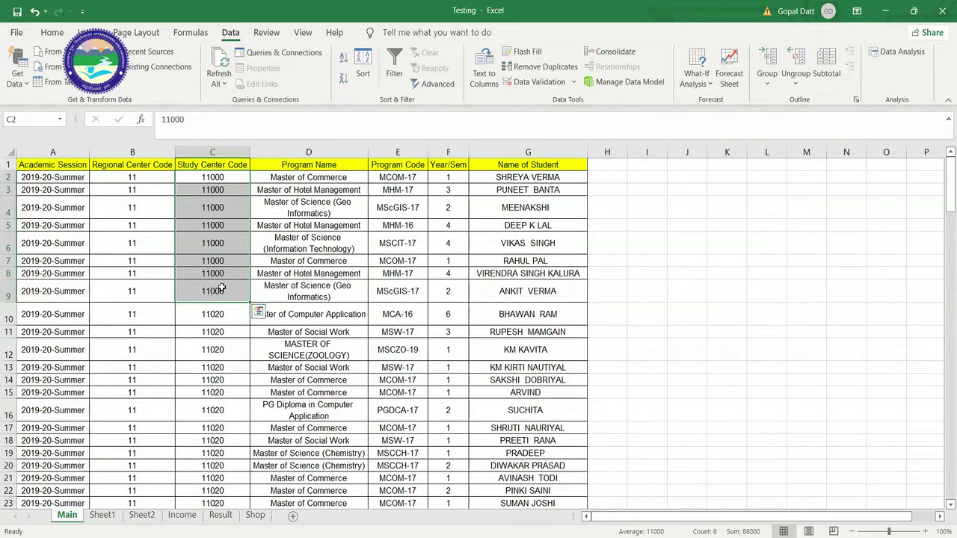
# Re-sort the student table by Name of Student, A to Z.
pyautogui.click(557, 166)
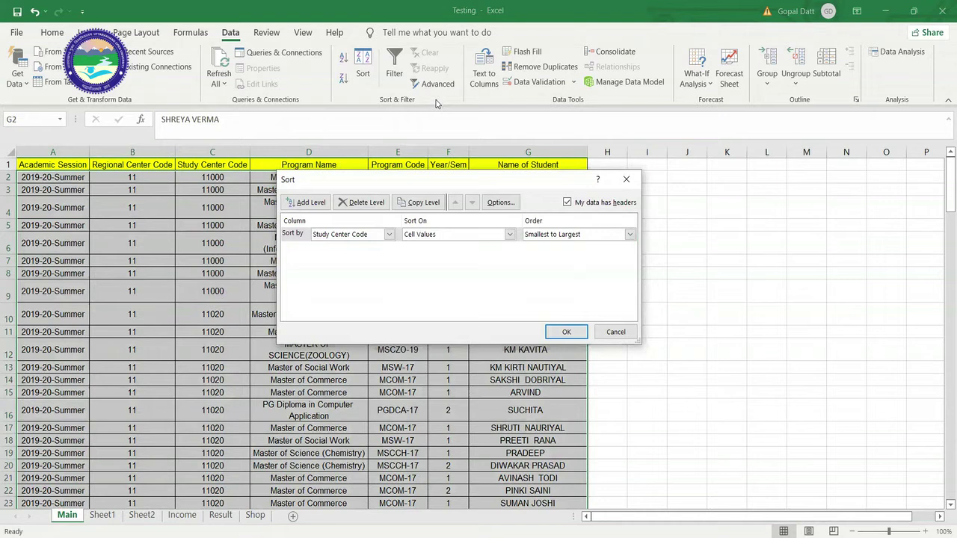
pyautogui.click(358, 235)
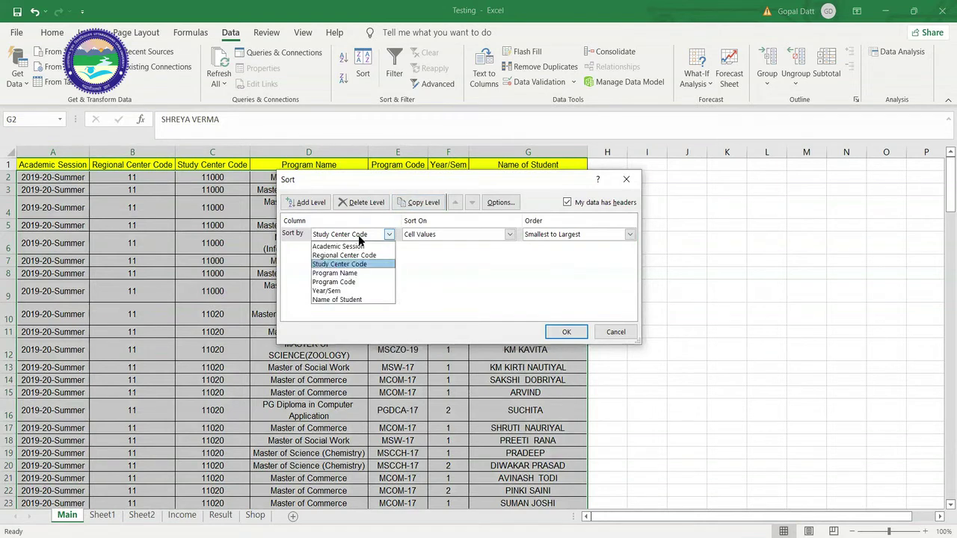
pyautogui.click(334, 302)
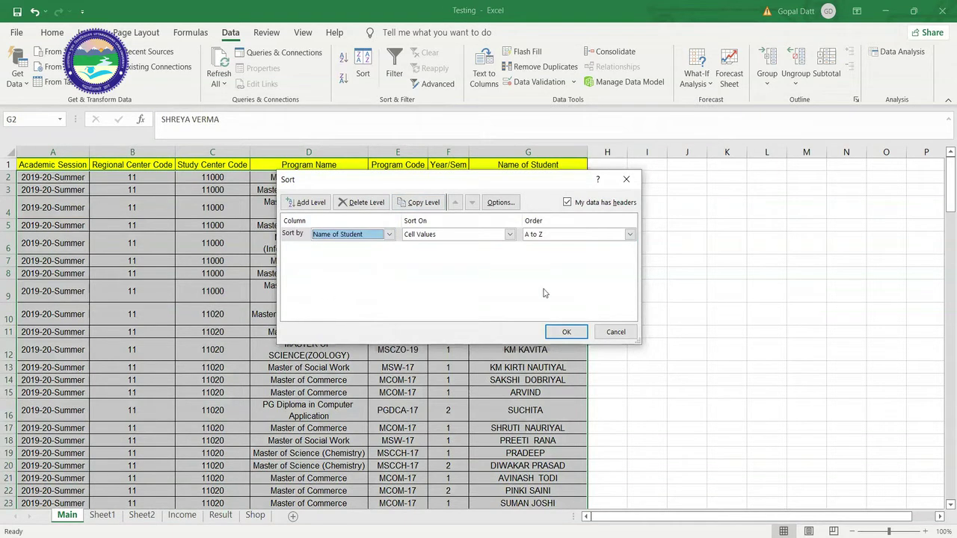
pyautogui.click(566, 333)
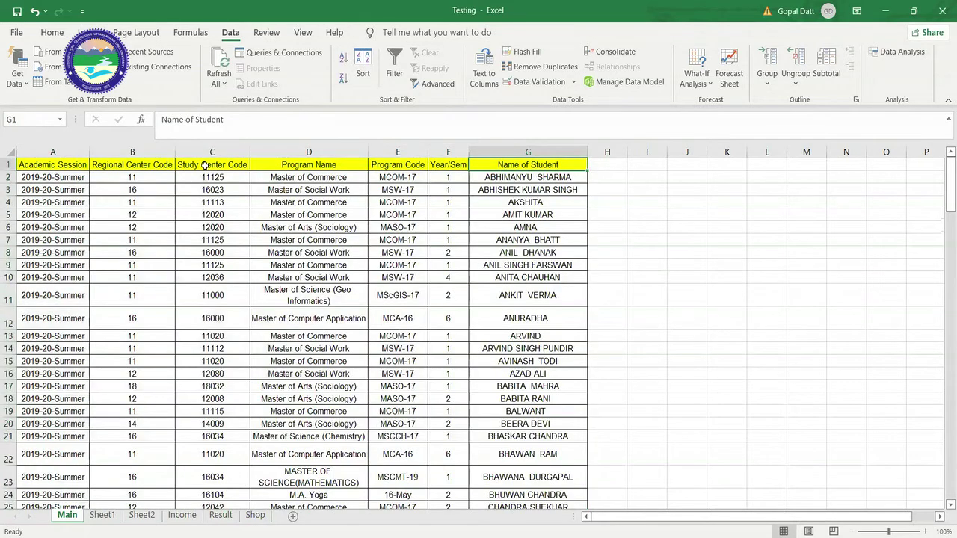
# Select the Study Center Code column, then select the MCOM-17 code in E13.
pyautogui.click(210, 166)
pyautogui.click(212, 153)
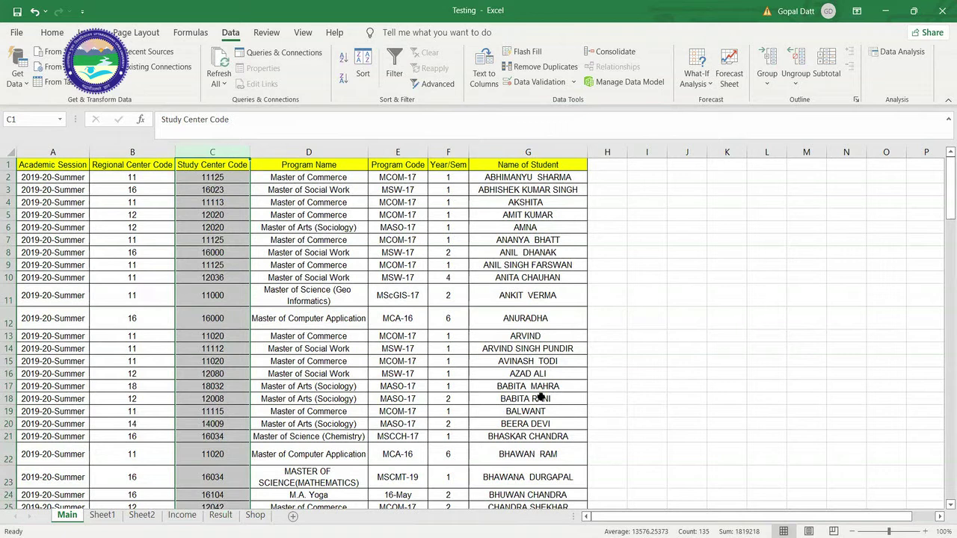
pyautogui.click(395, 372)
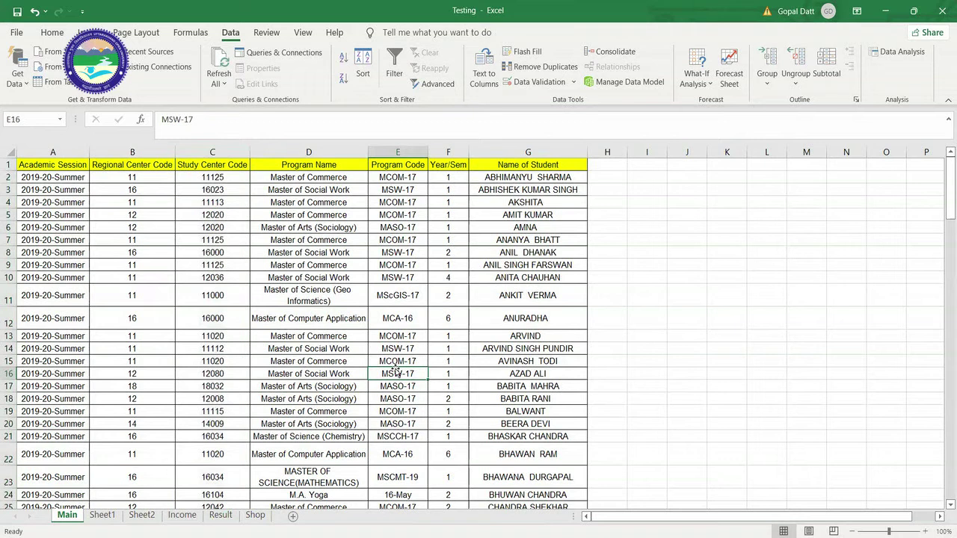
pyautogui.click(392, 337)
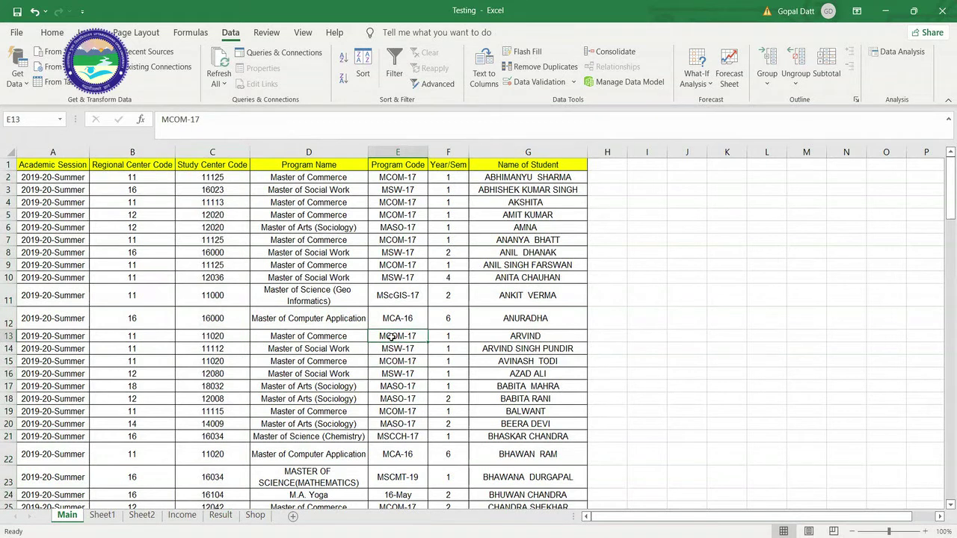
pyautogui.click(52, 33)
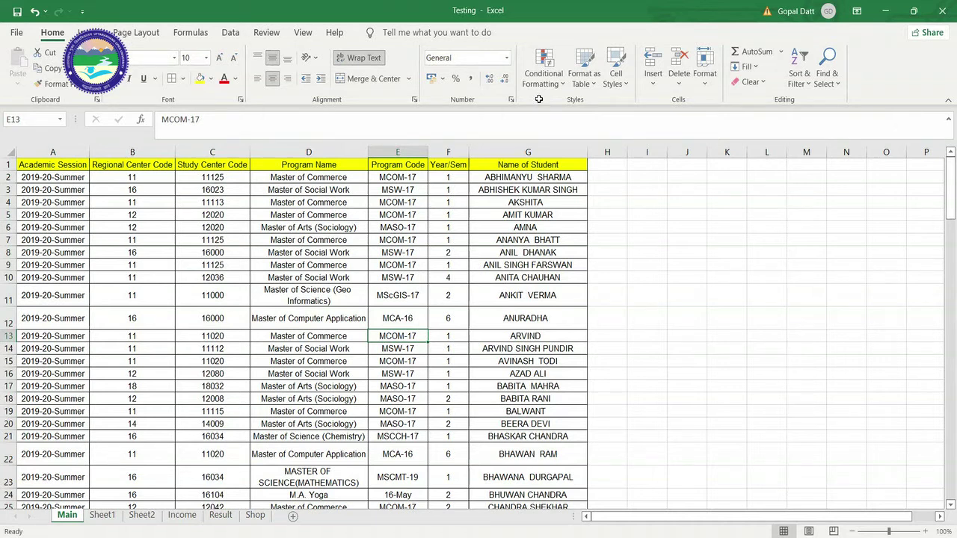
# Make header row 1 bold with wrapped text.
pyautogui.click(52, 165)
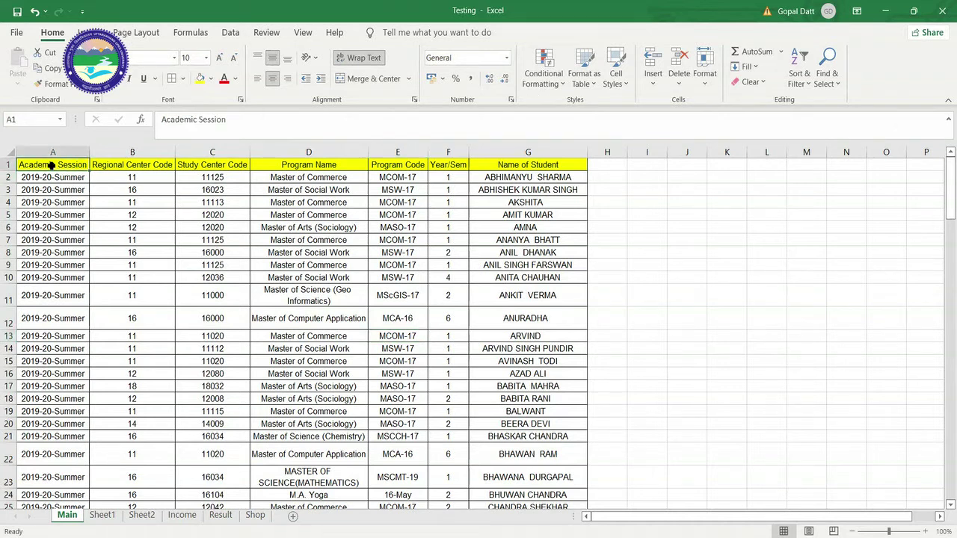
pyautogui.click(9, 164)
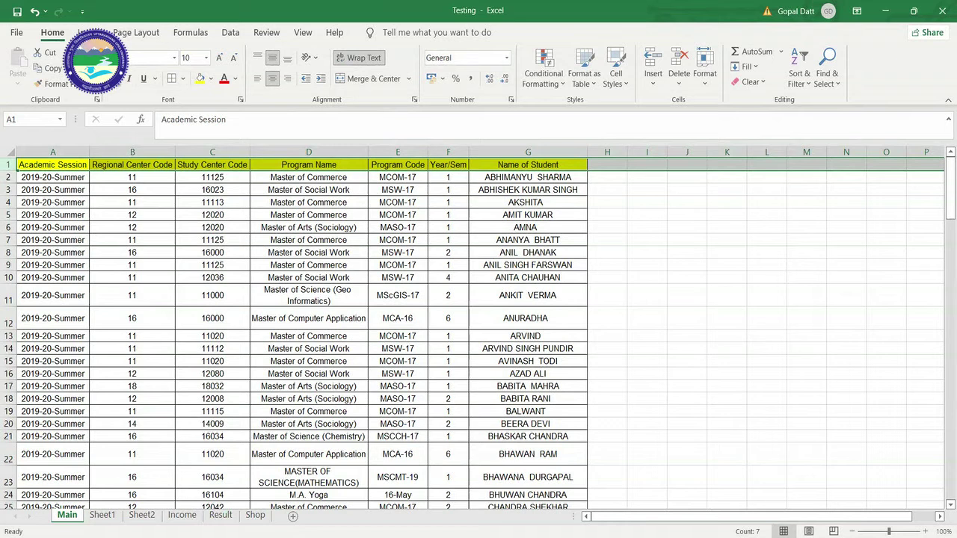
pyautogui.hotkey('ctrl', 'p')
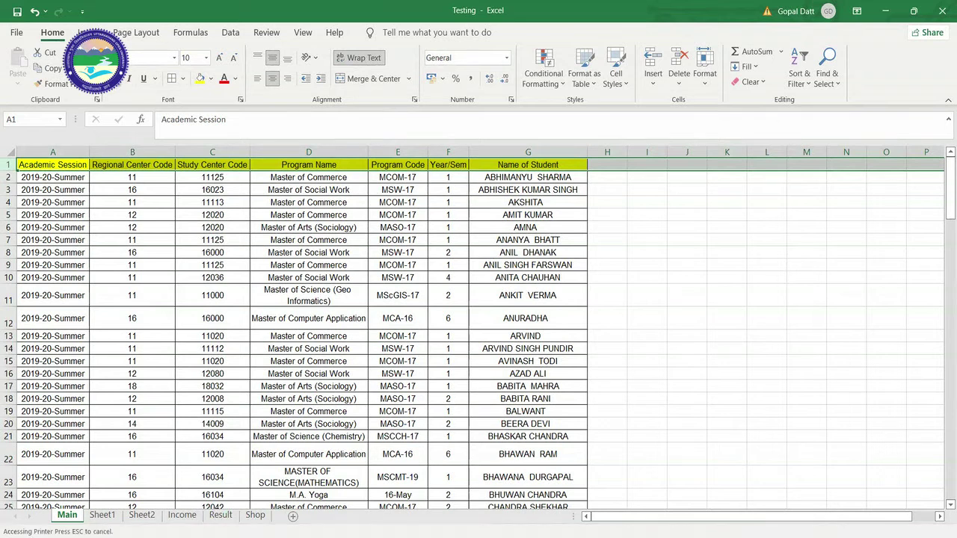
pyautogui.hotkey('ctrl', 'b')
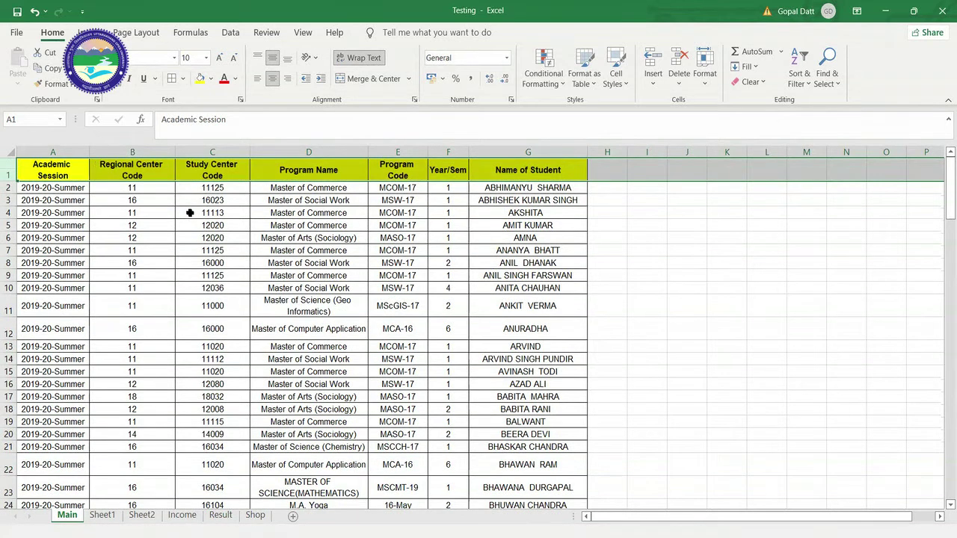
pyautogui.click(303, 238)
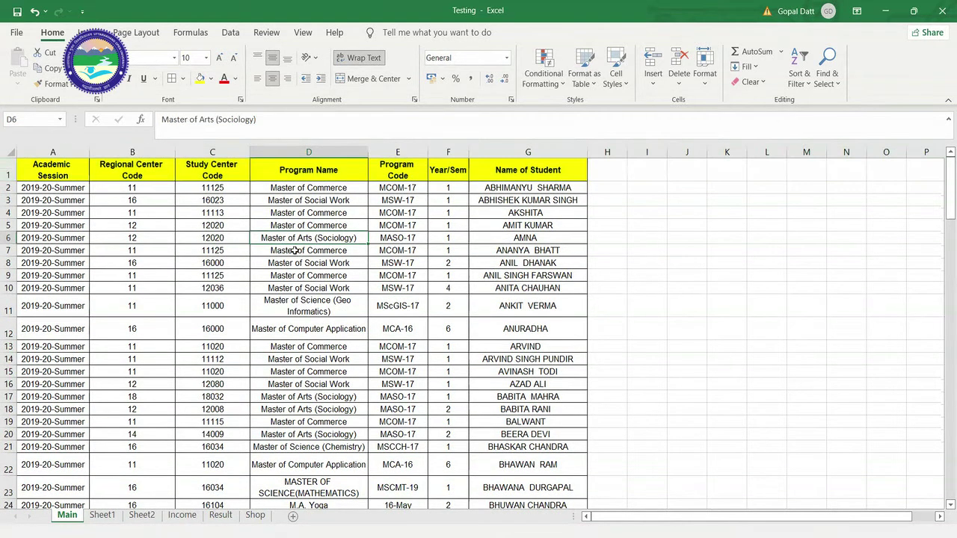
# Colour the Master of Computer Application text in D12 red.
pyautogui.click(338, 330)
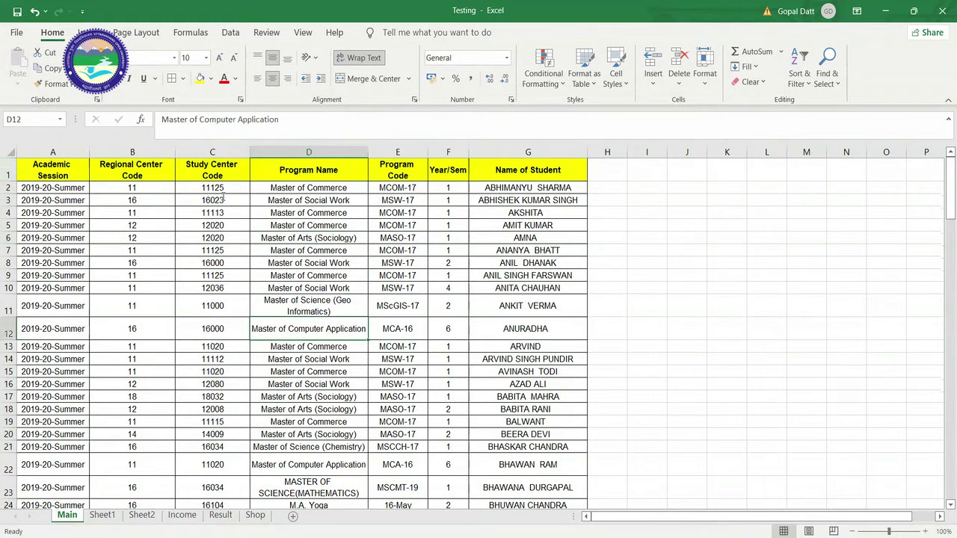
pyautogui.click(224, 78)
pyautogui.click(467, 370)
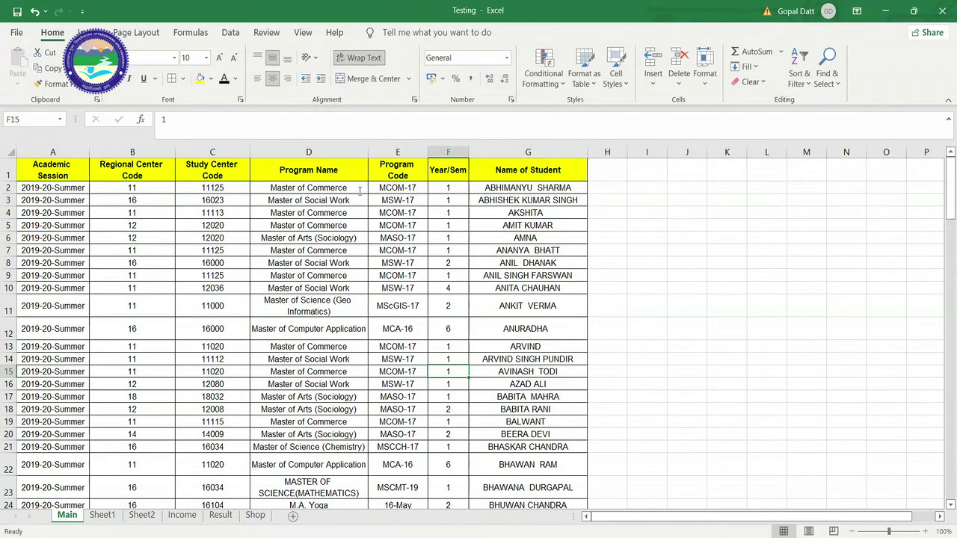
# Select F10 and restore the Excel window to a smaller, centred size.
pyautogui.click(504, 329)
pyautogui.click(459, 287)
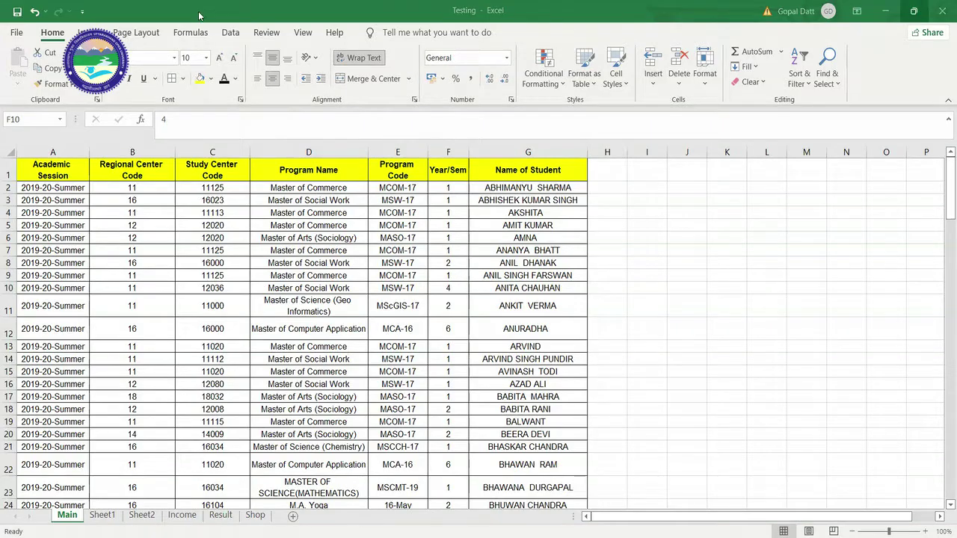
pyautogui.click(912, 12)
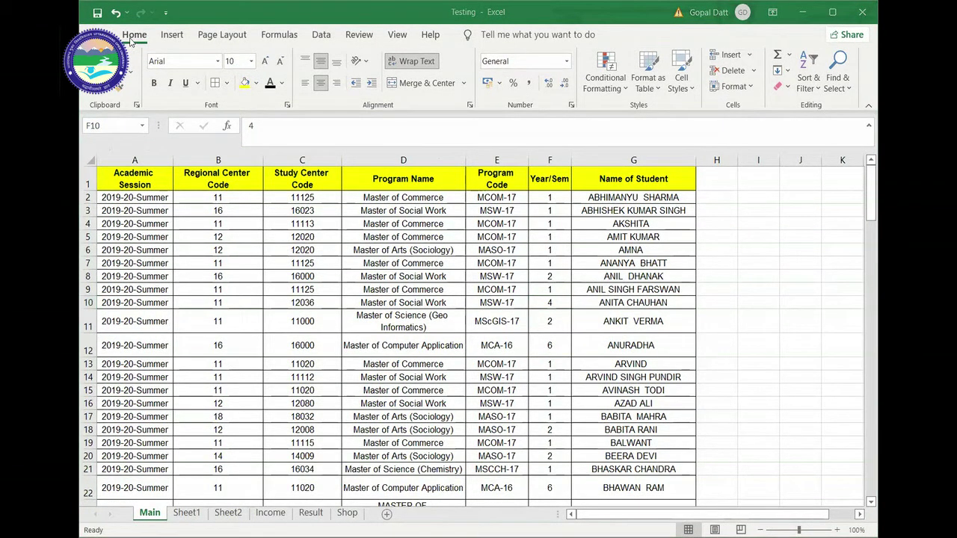
pyautogui.click(401, 11)
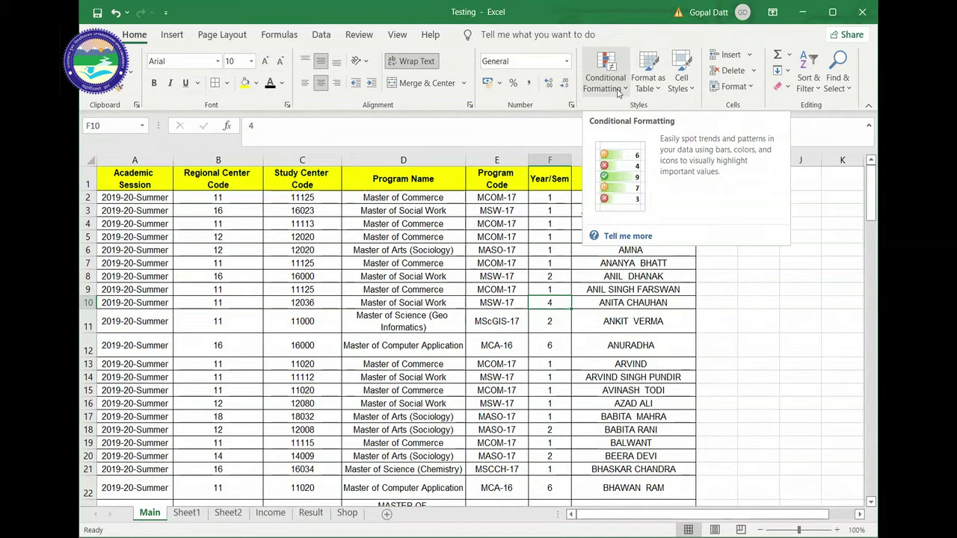
# Open the Conditional Formatting menu to reach the Highlight Cells Rules.
pyautogui.click(618, 92)
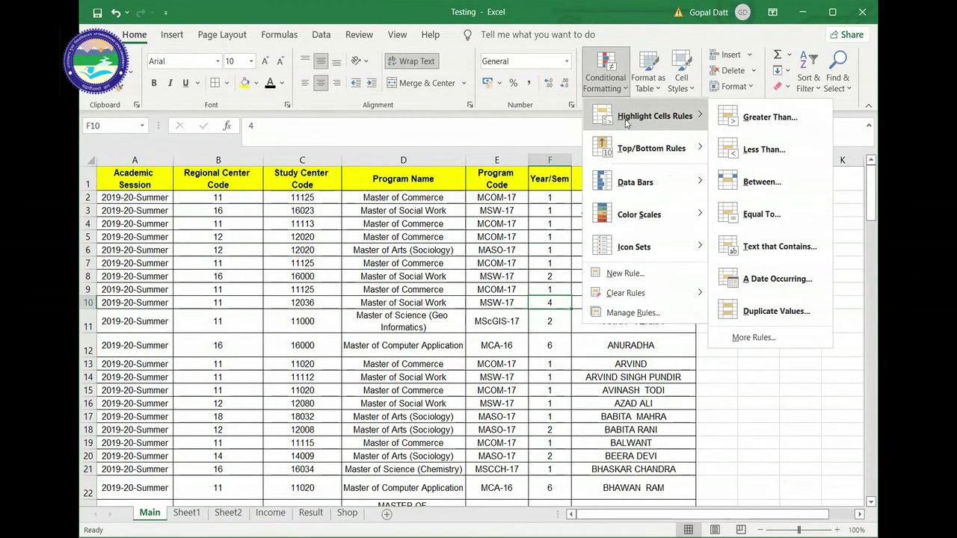
pyautogui.moveTo(646, 116)
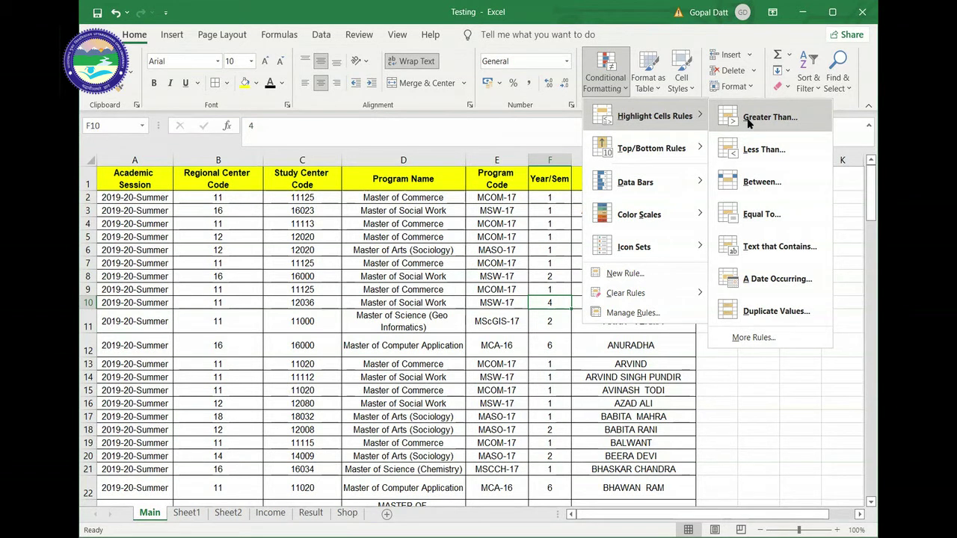
# Start a Greater Than highlight rule, cancel it unapplied, and select cell F2.
pyautogui.click(749, 122)
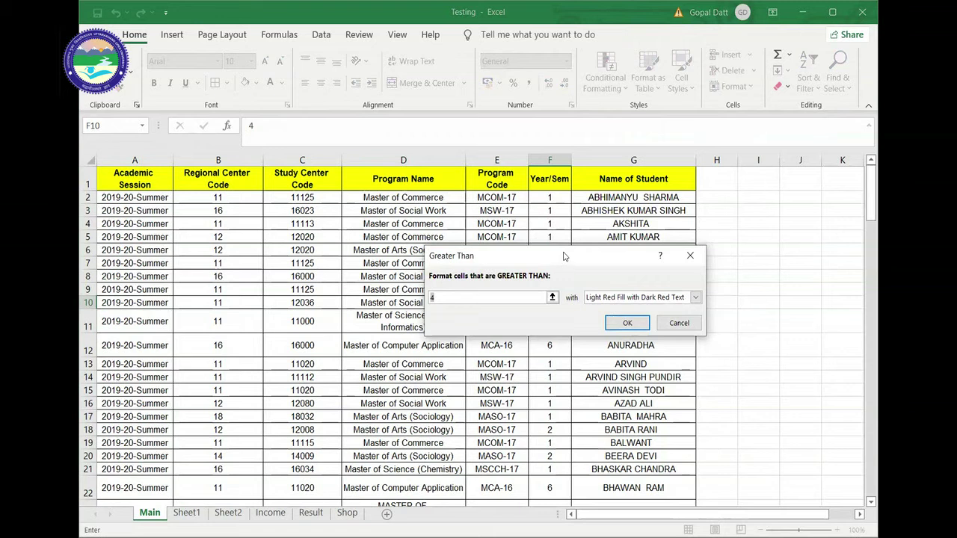
pyautogui.moveTo(564, 256); pyautogui.dragTo(642, 277)
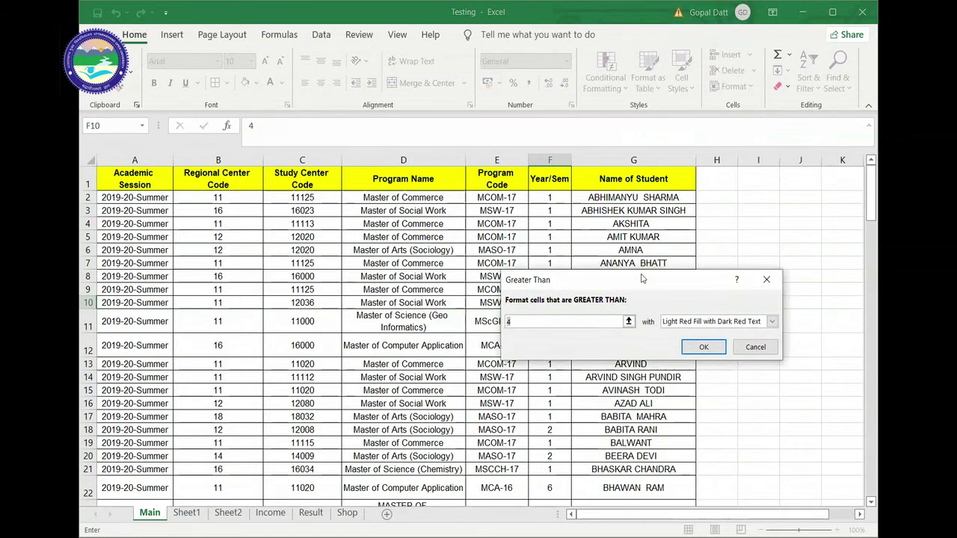
pyautogui.press('Escape')
pyautogui.click(559, 197)
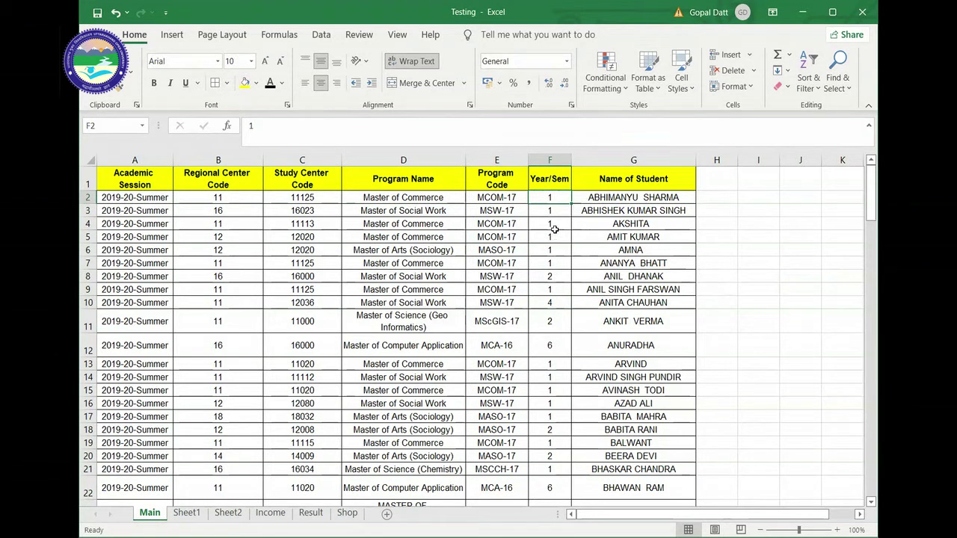
# Highlight Year/Sem values in column F greater than 6 with a Light Red Fill.
pyautogui.click(549, 159)
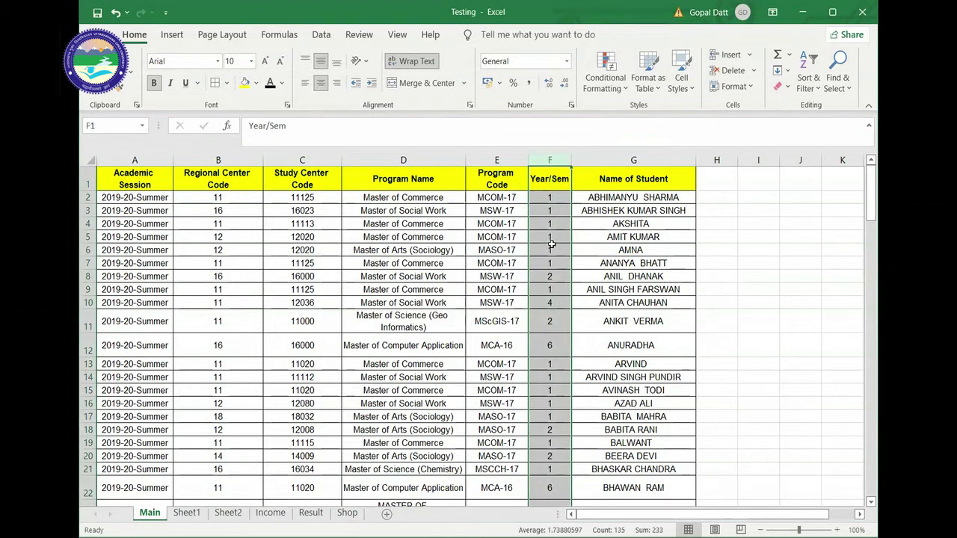
pyautogui.click(624, 88)
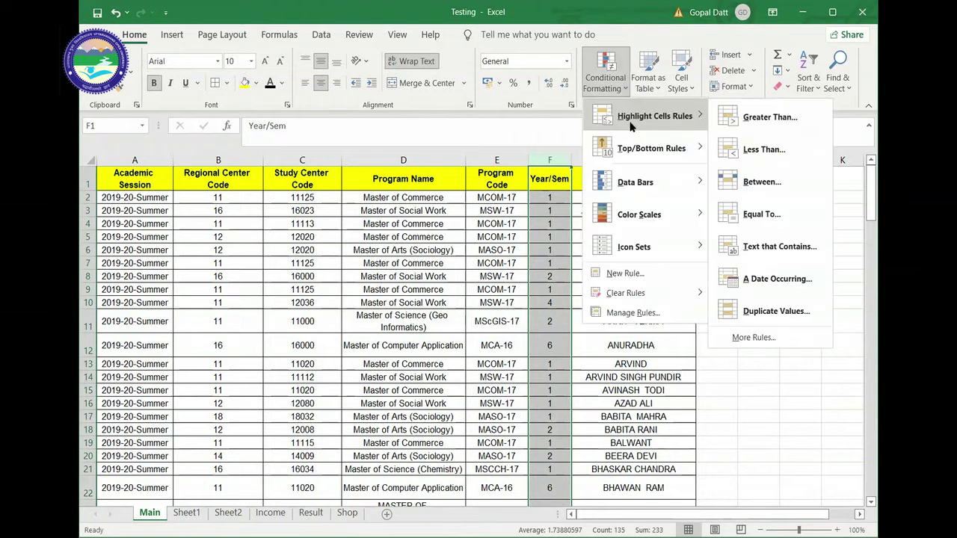
pyautogui.click(751, 118)
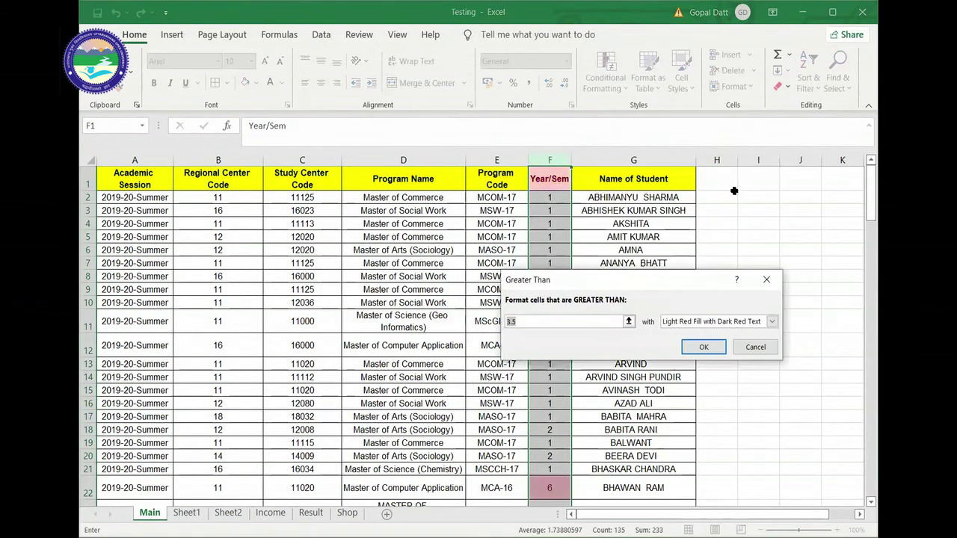
pyautogui.click(506, 320)
pyautogui.press('Delete')
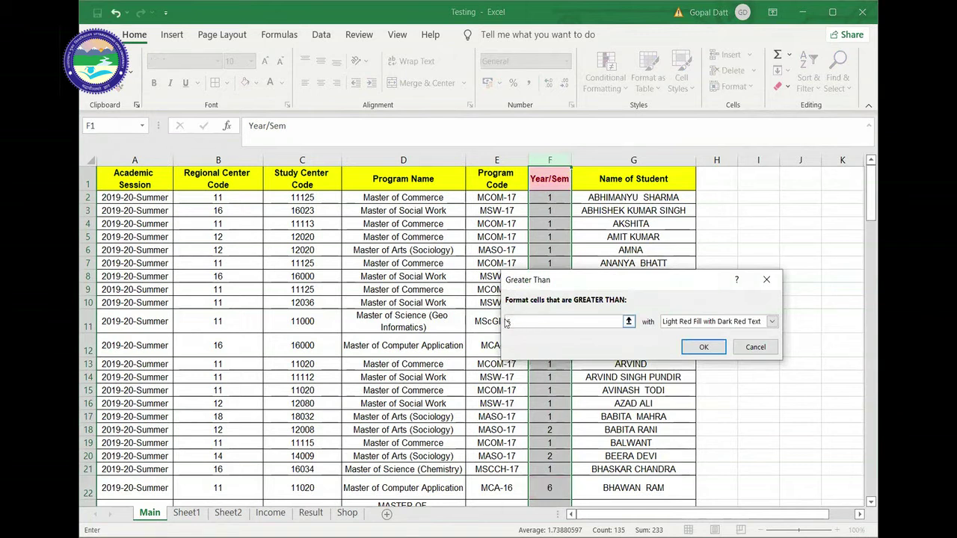
pyautogui.write('6')
pyautogui.click(679, 322)
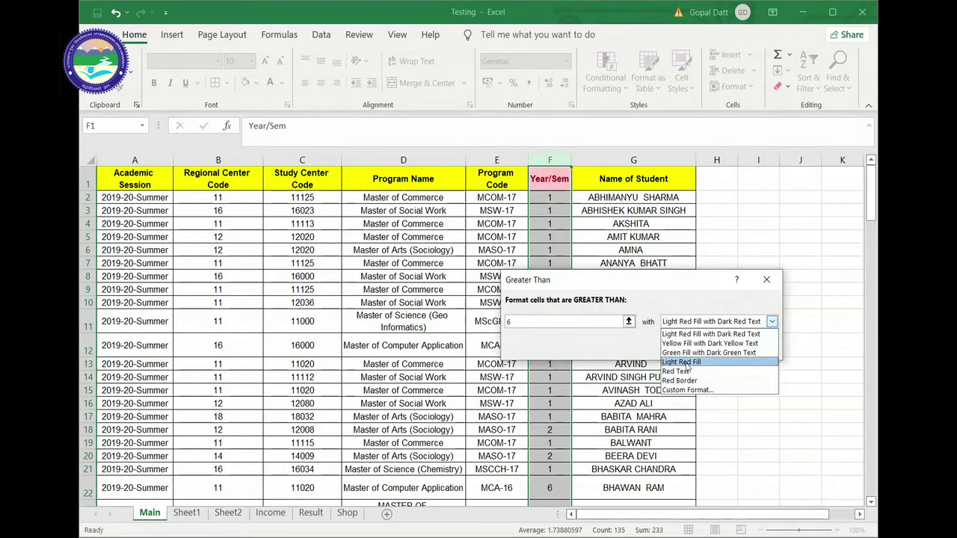
pyautogui.click(686, 365)
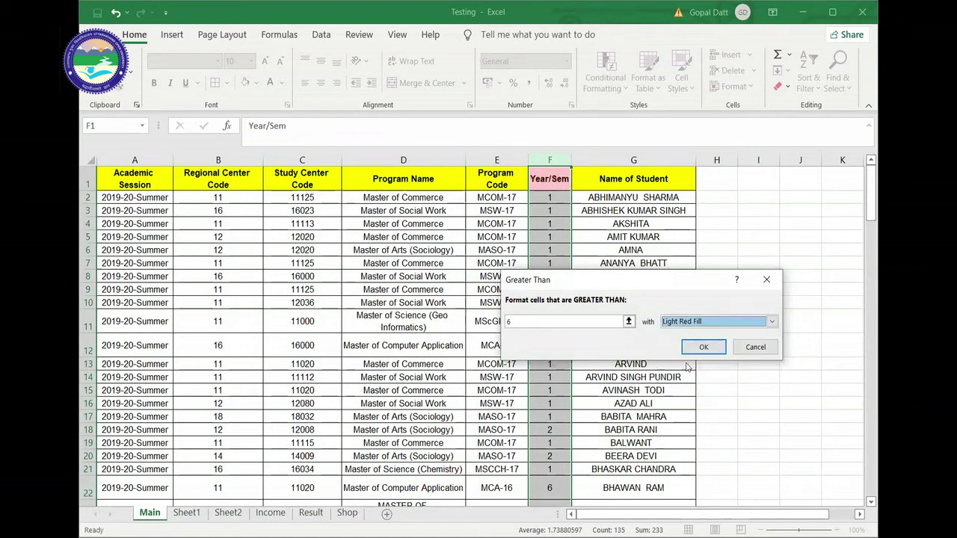
pyautogui.click(701, 346)
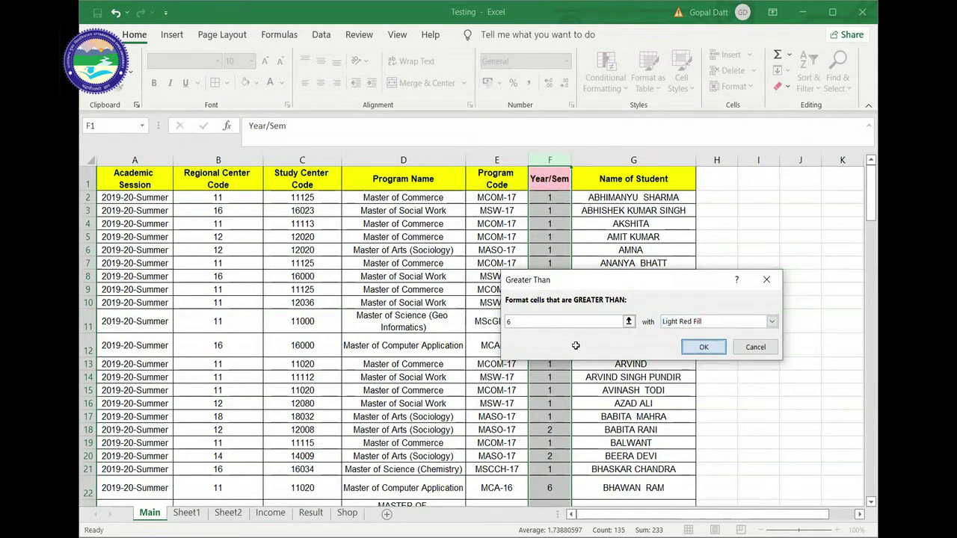
# Change F133 to 8 and F125 to 7 so they get the red highlight.
pyautogui.scroll(-3, 573, 342)
pyautogui.scroll(-3, 574, 343)
pyautogui.scroll(-2, 575, 345)
pyautogui.scroll(-3, 576, 344)
pyautogui.scroll(-3, 576, 344)
pyautogui.scroll(-7, 575, 344)
pyautogui.scroll(-2, 575, 345)
pyautogui.scroll(-3, 575, 344)
pyautogui.scroll(-7, 574, 343)
pyautogui.scroll(-3, 574, 343)
pyautogui.scroll(-5, 553, 319)
pyautogui.click(552, 311)
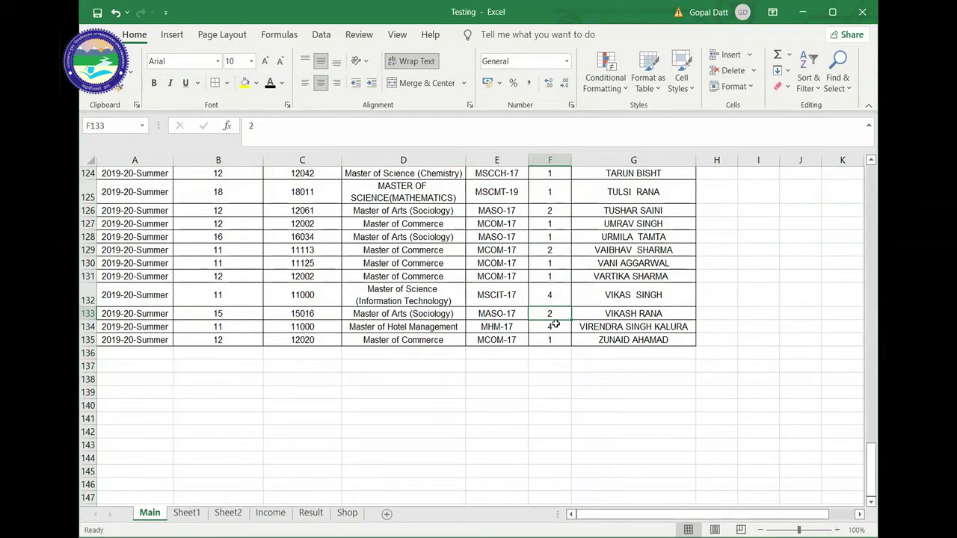
pyautogui.write('8')
pyautogui.click(555, 350)
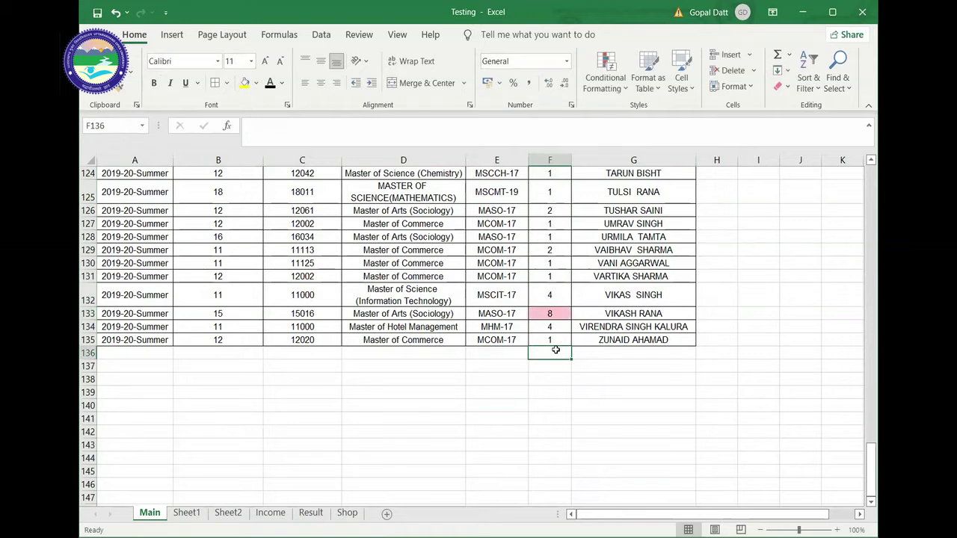
pyautogui.click(556, 191)
pyautogui.write('7')
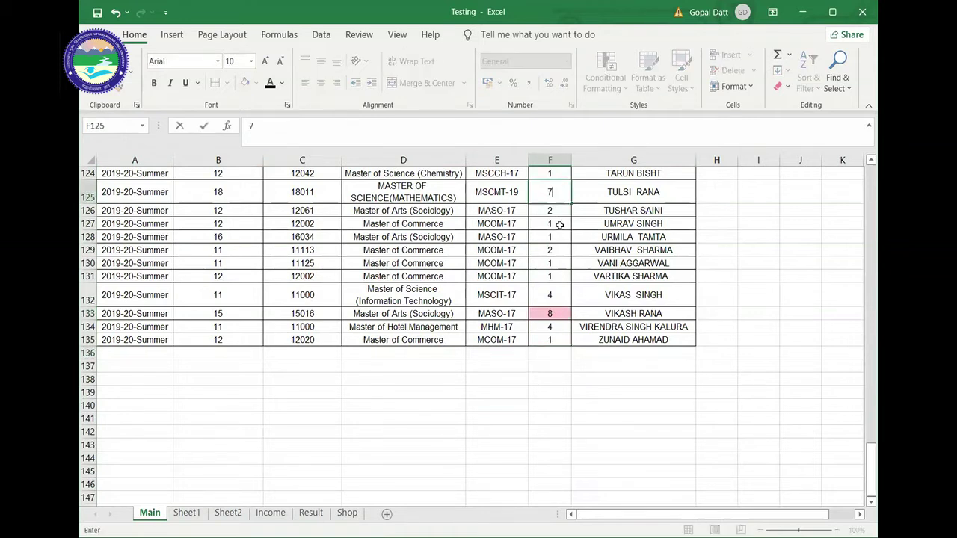
pyautogui.click(559, 225)
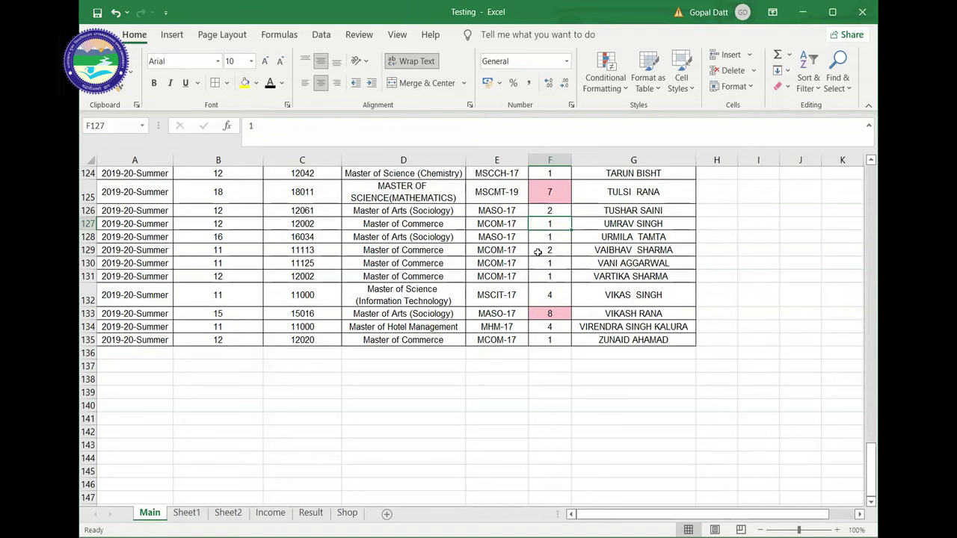
# Select the Year/Sem column from header F1 down to the last row.
pyautogui.scroll(1, 544, 290)
pyautogui.scroll(2, 545, 291)
pyautogui.scroll(3, 544, 291)
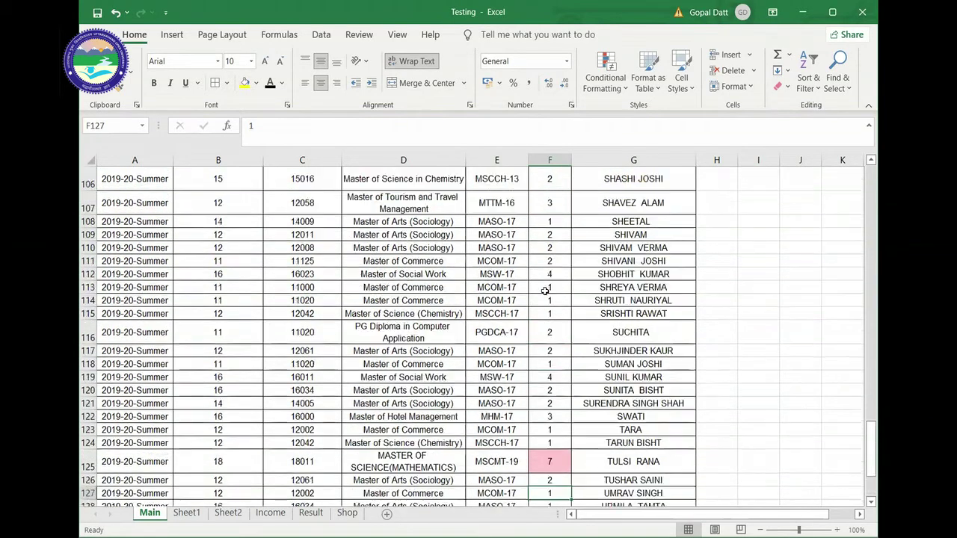
pyautogui.scroll(5, 545, 291)
pyautogui.scroll(3, 546, 291)
pyautogui.scroll(4, 547, 291)
pyautogui.scroll(2, 546, 291)
pyautogui.scroll(3, 546, 291)
pyautogui.scroll(5, 547, 291)
pyautogui.scroll(7, 546, 291)
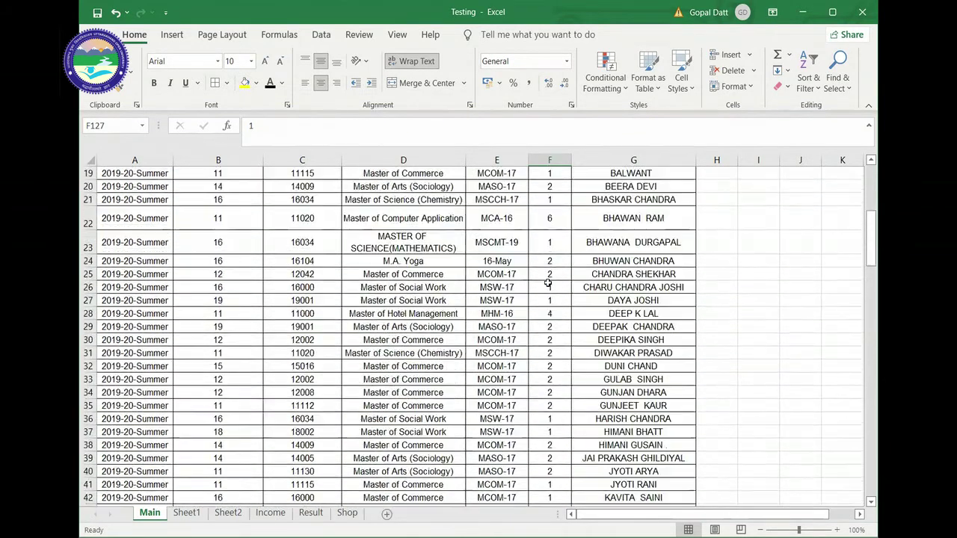
pyautogui.scroll(6, 546, 284)
pyautogui.click(557, 175)
pyautogui.hotkey('ctrl', 'shift', 'Down')
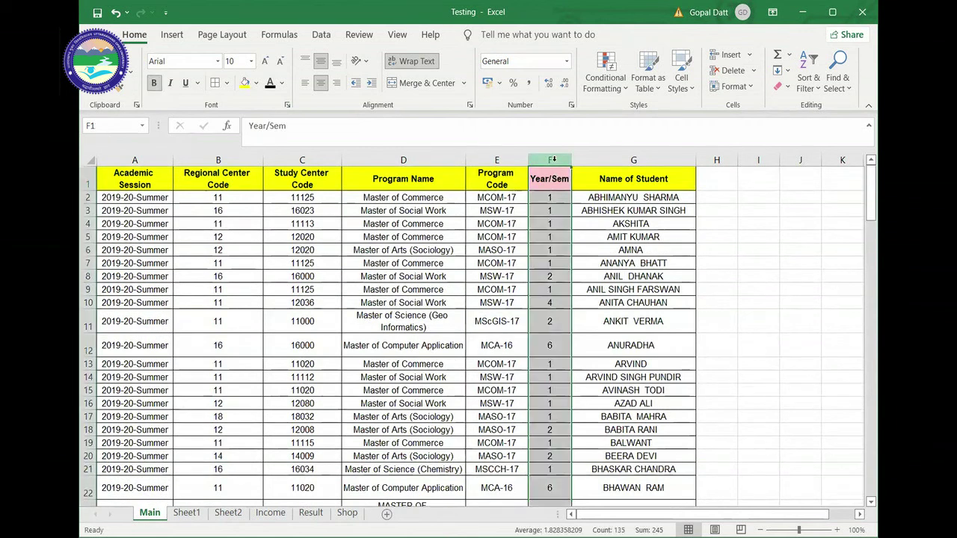
# Clear the conditional formatting rules from the selected Year/Sem cells.
pyautogui.click(628, 91)
pyautogui.moveTo(625, 293)
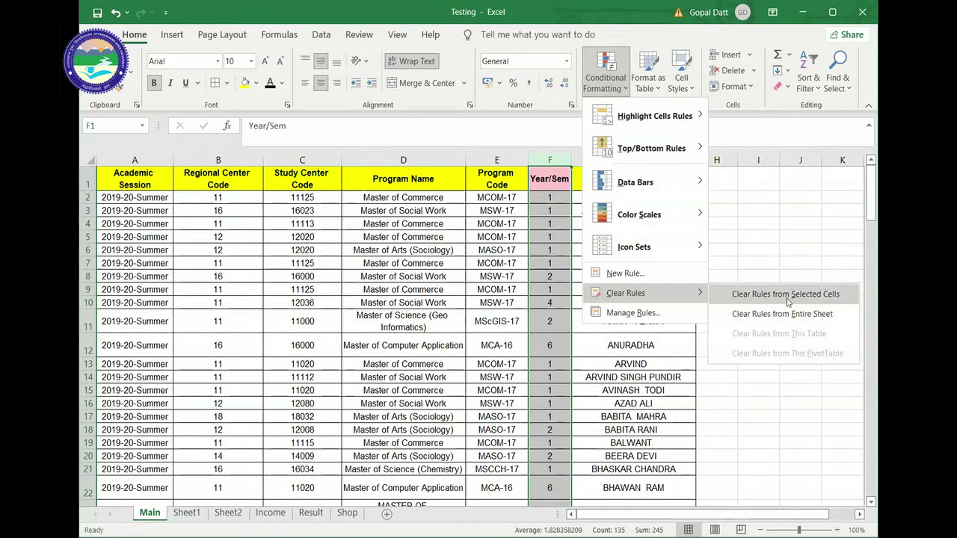
pyautogui.click(787, 296)
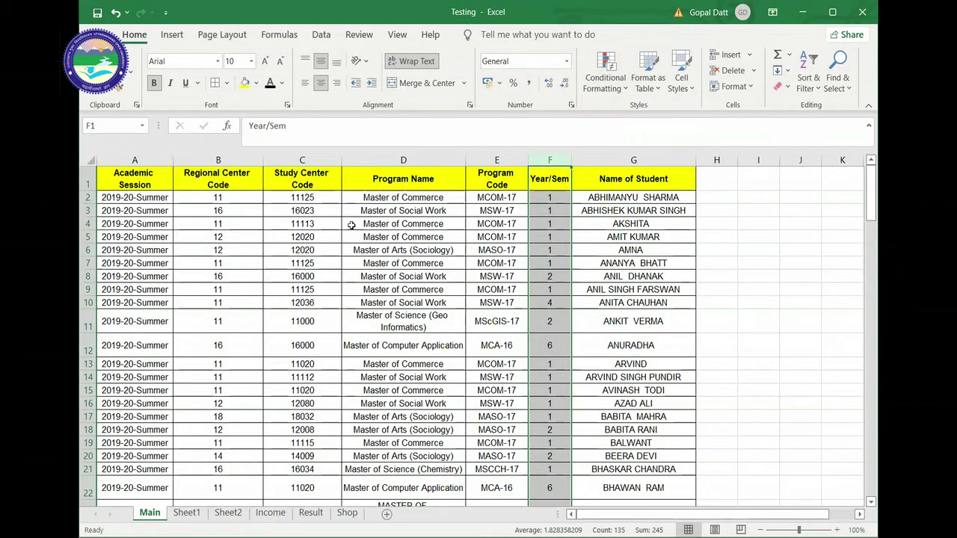
# Select the Study Center Code column and start a Between highlight rule.
pyautogui.click(311, 173)
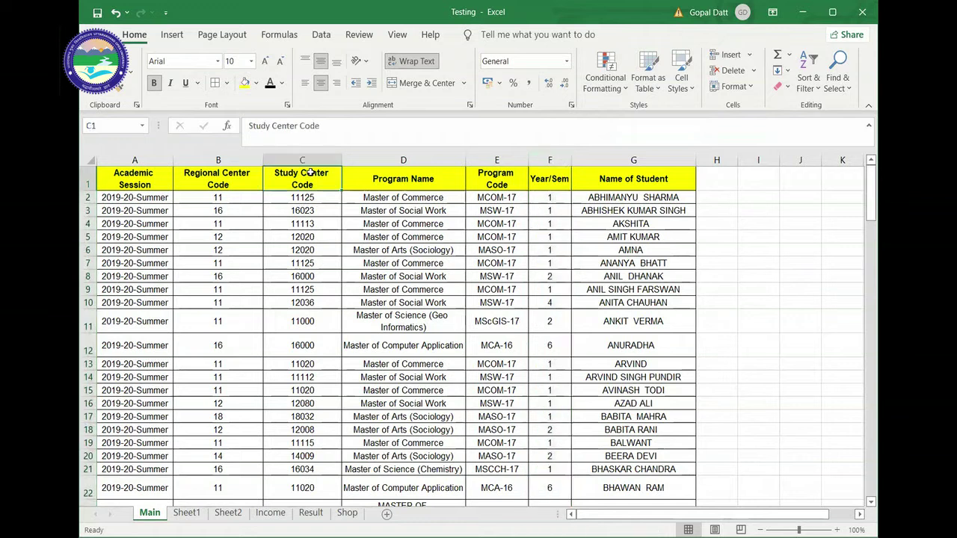
pyautogui.click(318, 158)
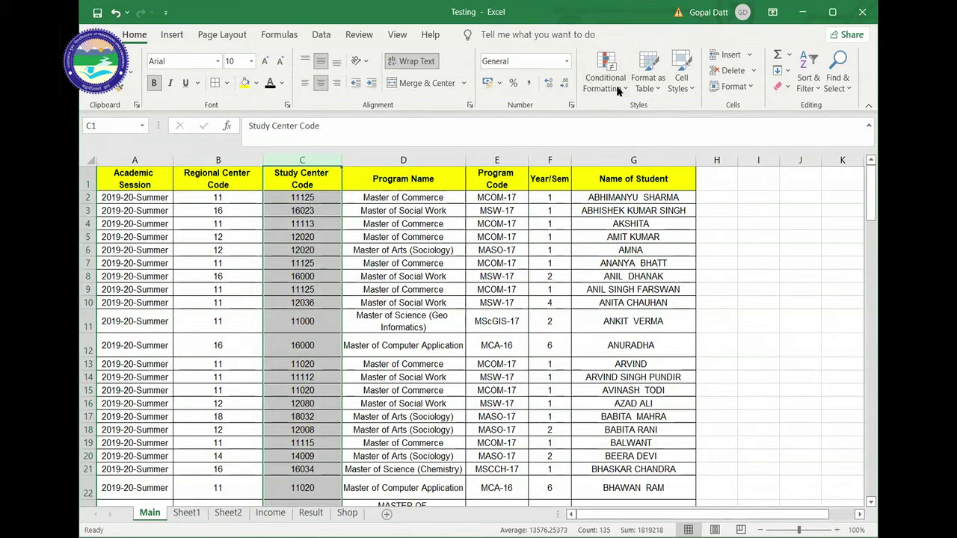
pyautogui.click(618, 90)
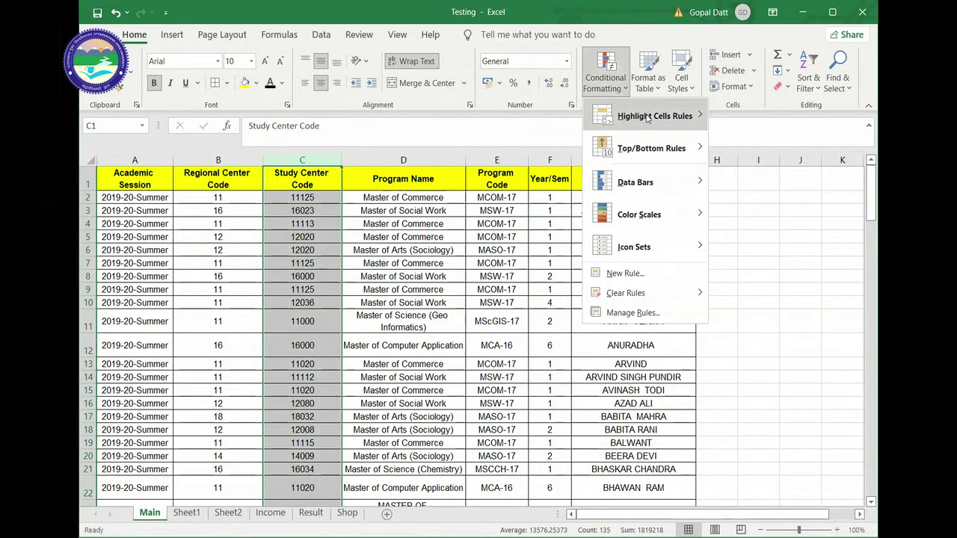
pyautogui.moveTo(653, 116)
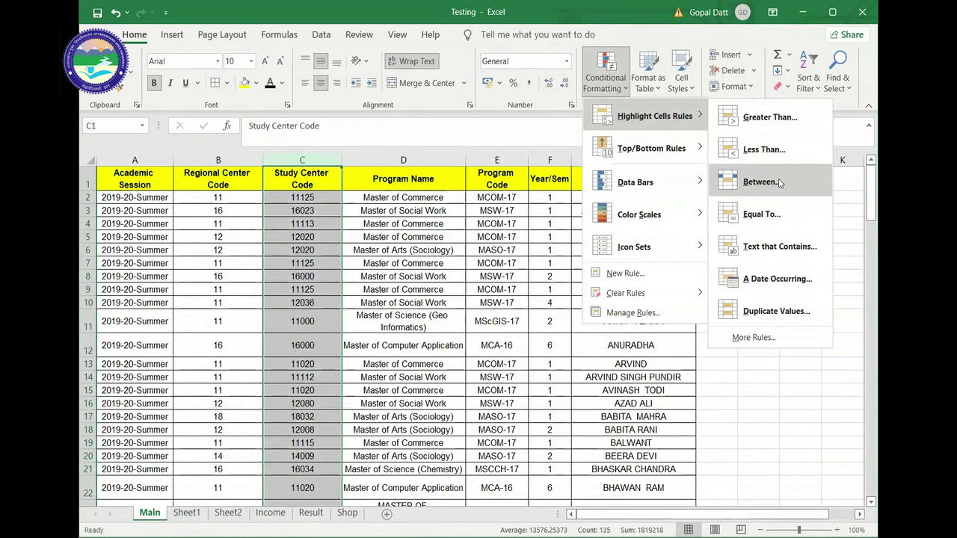
pyautogui.click(778, 182)
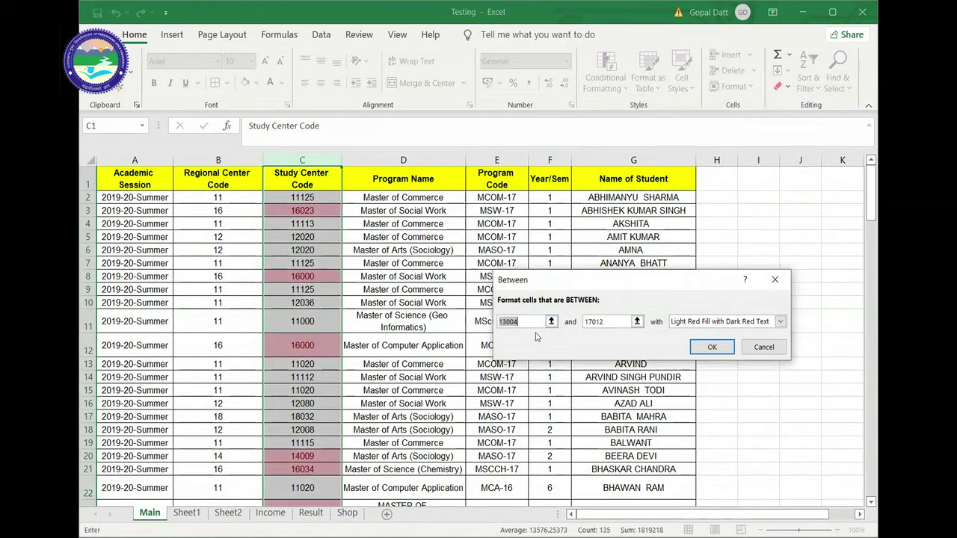
# Set bounds 11000 to 19000 with Light Red Fill with Dark Red Text and apply.
pyautogui.click(507, 322)
pyautogui.doubleClick(507, 322)
pyautogui.write('1')
pyautogui.write('000')
pyautogui.click(593, 322)
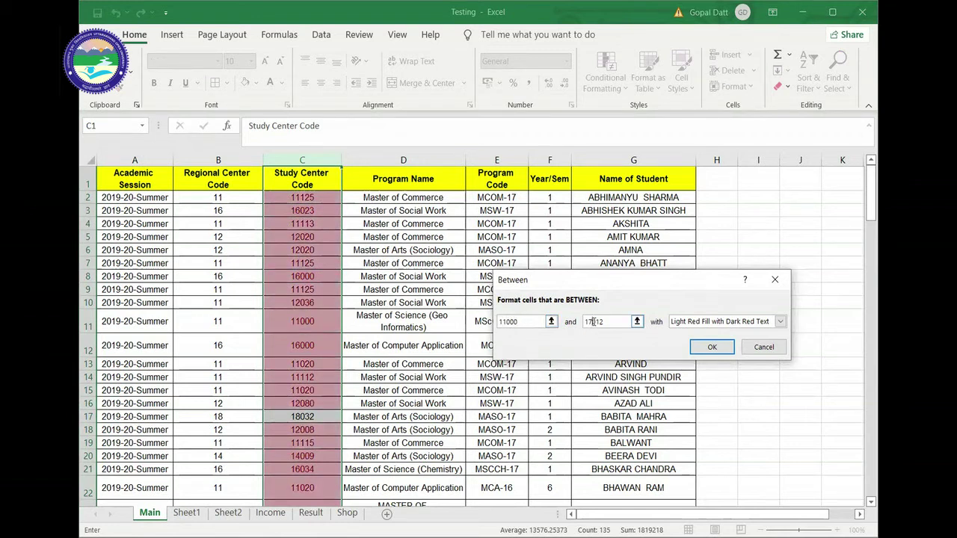
pyautogui.doubleClick(592, 321)
pyautogui.write('1900')
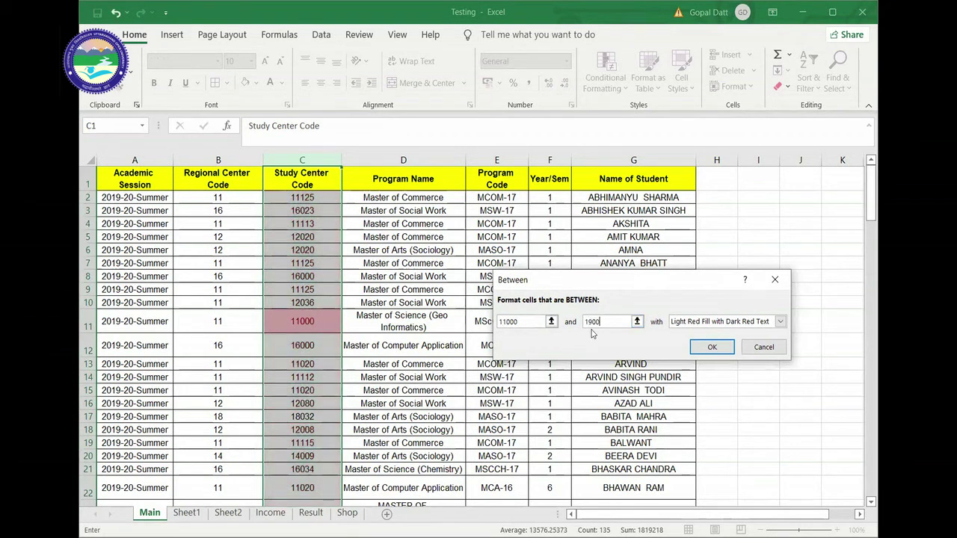
pyautogui.write('0')
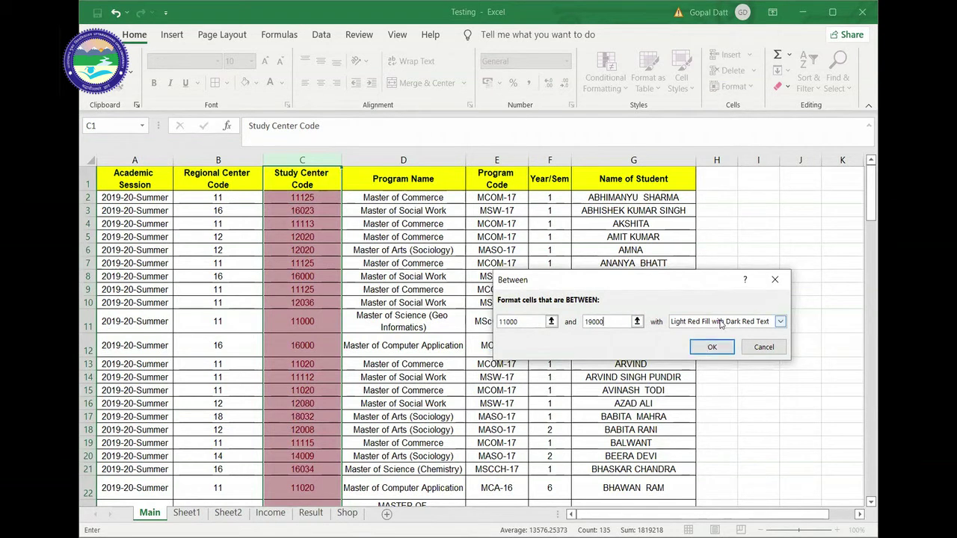
pyautogui.click(720, 323)
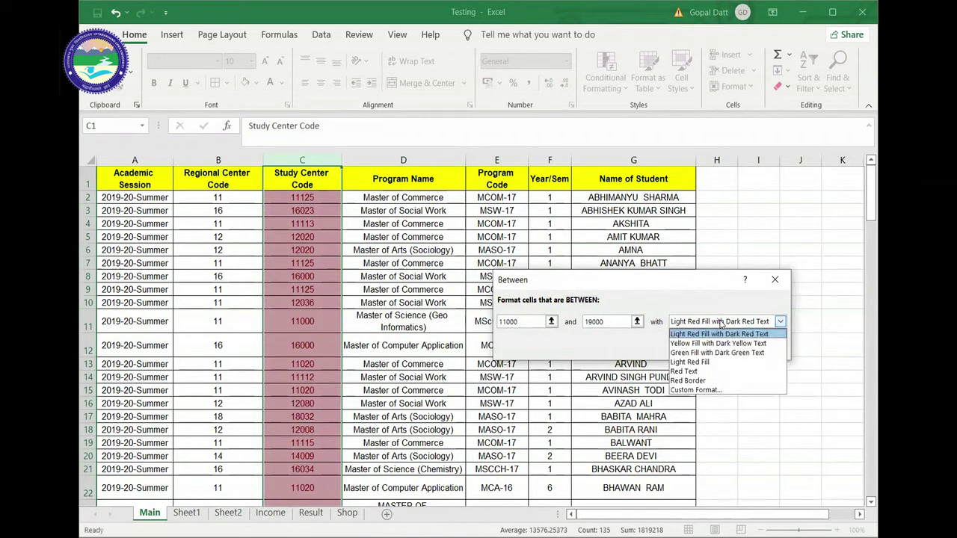
pyautogui.click(716, 320)
pyautogui.click(712, 348)
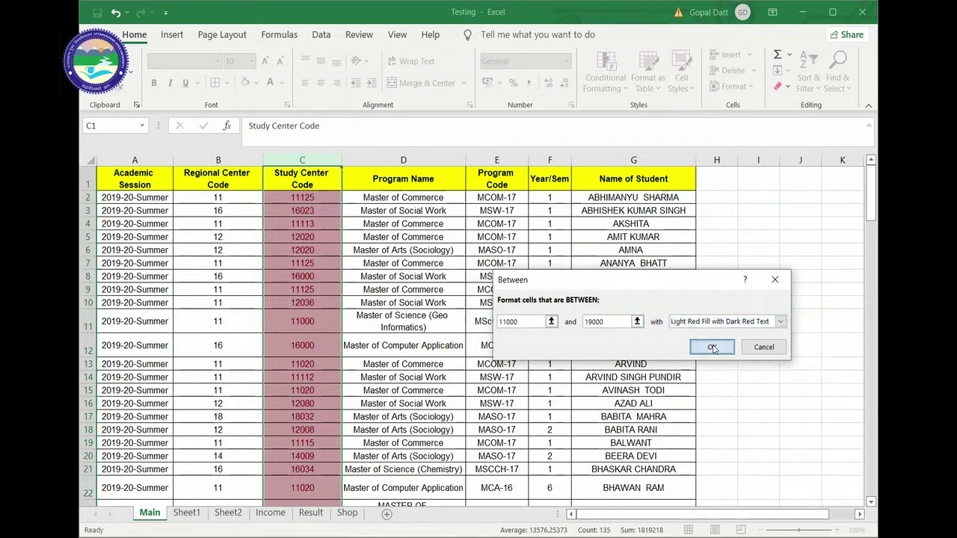
pyautogui.click(712, 348)
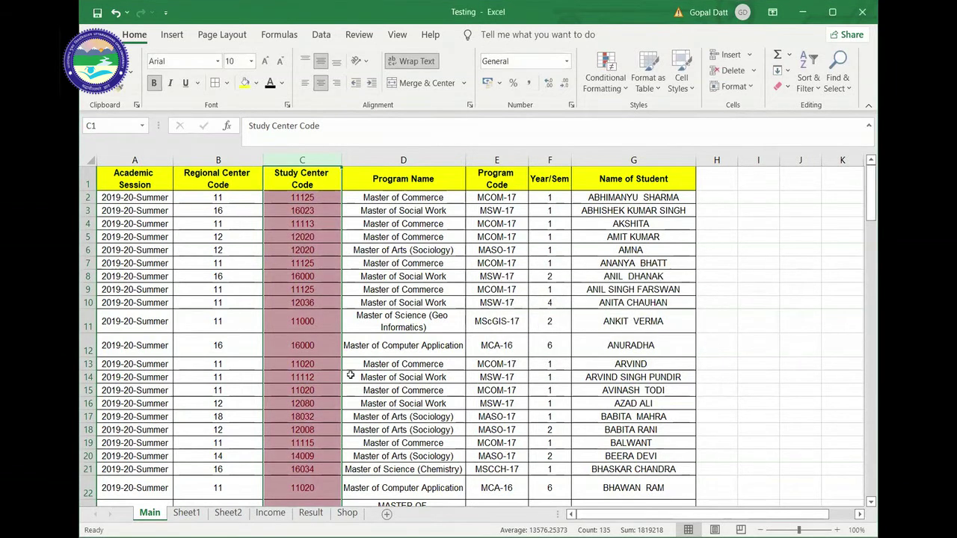
pyautogui.click(301, 304)
pyautogui.scroll(-7, 352, 336)
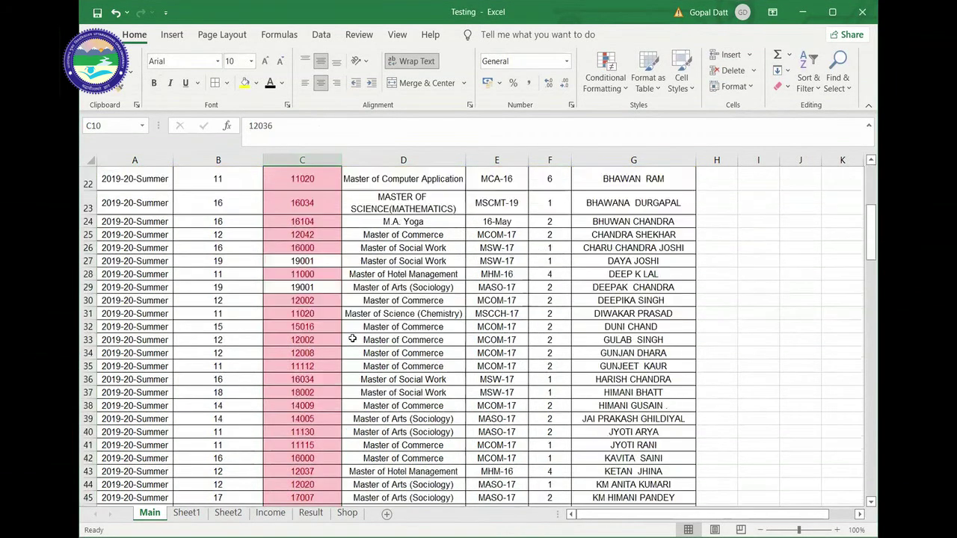
pyautogui.scroll(-1, 341, 354)
pyautogui.scroll(3, 328, 364)
pyautogui.click(311, 340)
pyautogui.click(309, 366)
pyautogui.scroll(-3, 309, 364)
pyautogui.scroll(-3, 309, 365)
pyautogui.scroll(-7, 308, 365)
pyautogui.scroll(-3, 308, 364)
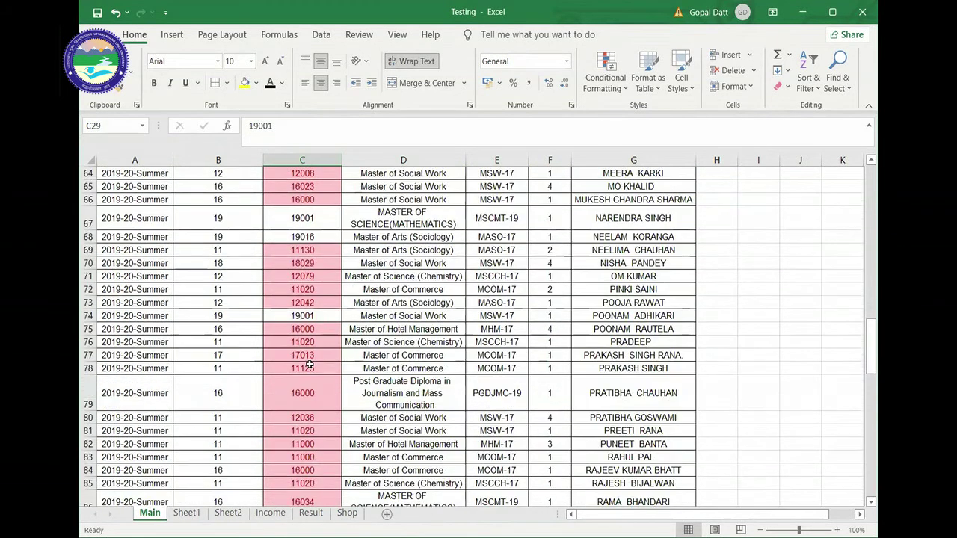
pyautogui.scroll(-1, 308, 365)
pyautogui.scroll(-6, 309, 364)
pyautogui.scroll(-6, 308, 364)
pyautogui.scroll(-5, 308, 364)
pyautogui.scroll(-3, 309, 364)
pyautogui.scroll(4, 309, 364)
pyautogui.scroll(3, 308, 364)
pyautogui.scroll(5, 306, 369)
pyautogui.scroll(3, 305, 376)
pyautogui.scroll(3, 305, 376)
pyautogui.scroll(1, 305, 376)
pyautogui.scroll(2, 305, 375)
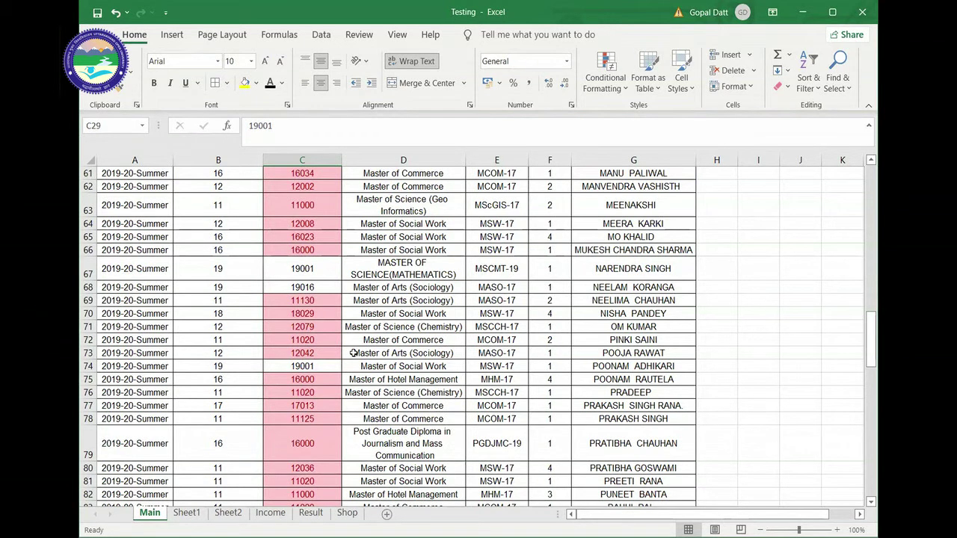
pyautogui.scroll(1, 285, 519)
pyautogui.scroll(2, 285, 519)
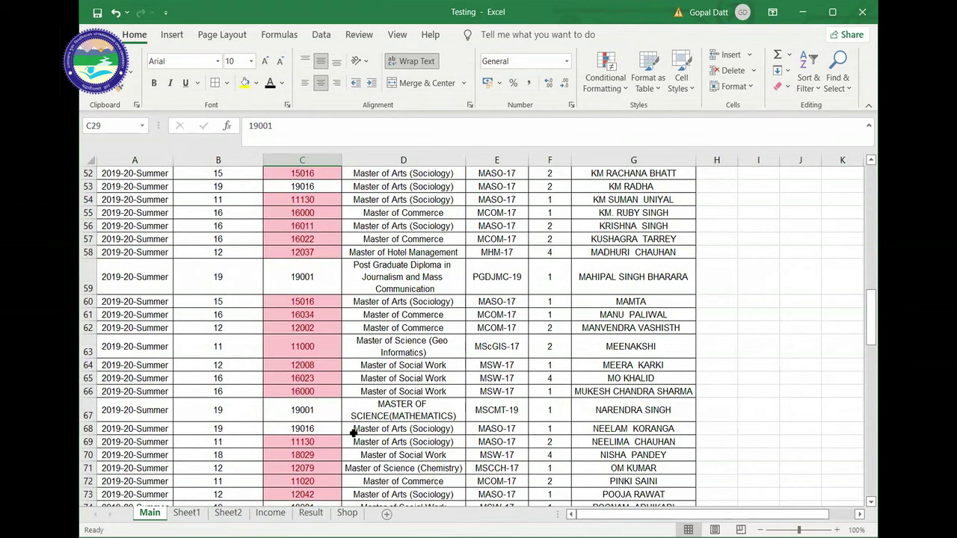
pyautogui.scroll(2, 353, 432)
pyautogui.scroll(3, 352, 432)
pyautogui.scroll(3, 353, 432)
pyautogui.scroll(3, 353, 432)
pyautogui.scroll(1, 353, 431)
pyautogui.scroll(2, 353, 432)
pyautogui.scroll(3, 354, 430)
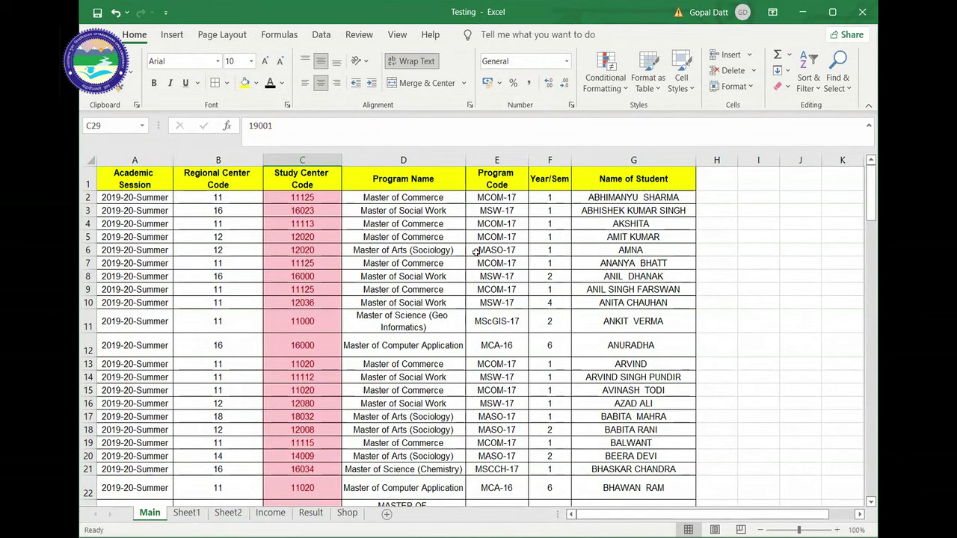
# Clear the conditional formatting rules from the Study Center Code column C.
pyautogui.click(303, 160)
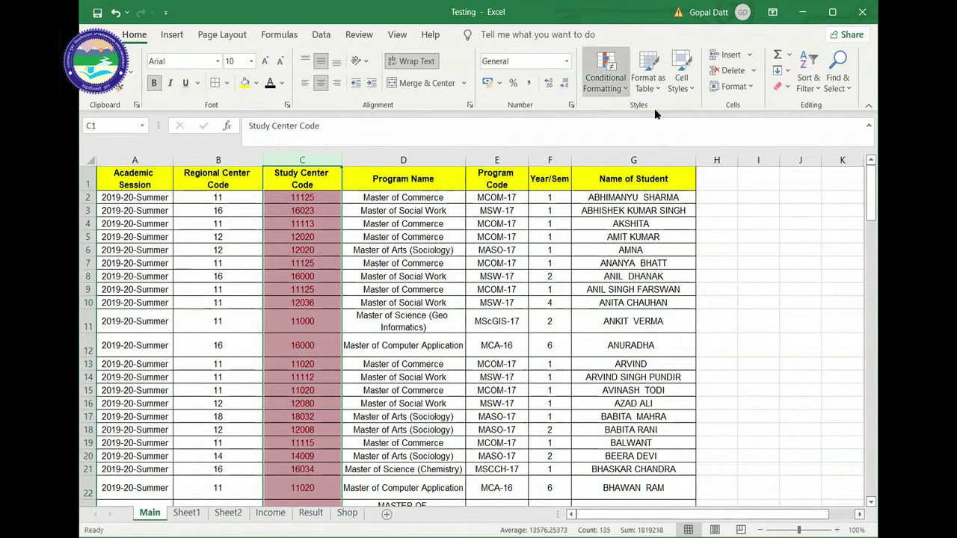
pyautogui.click(605, 75)
pyautogui.moveTo(625, 293)
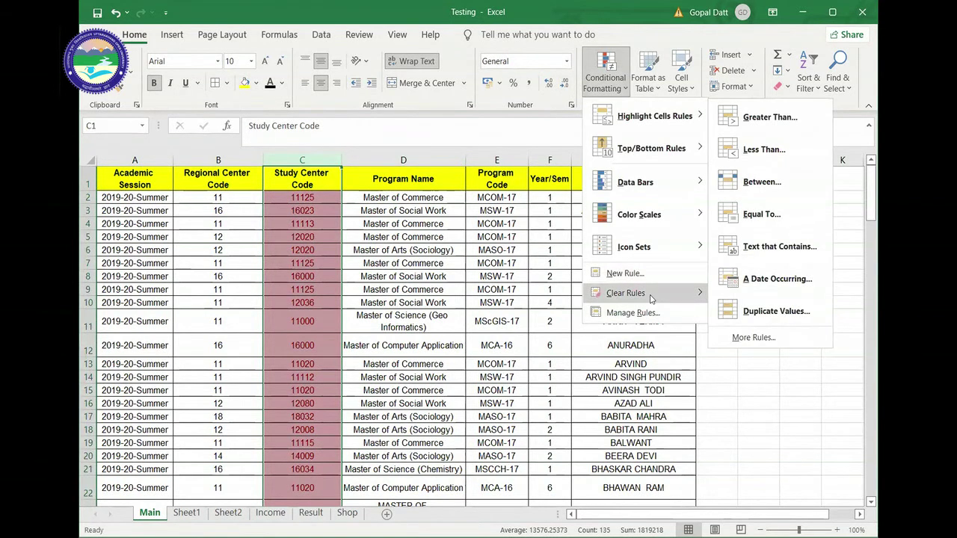
pyautogui.click(786, 293)
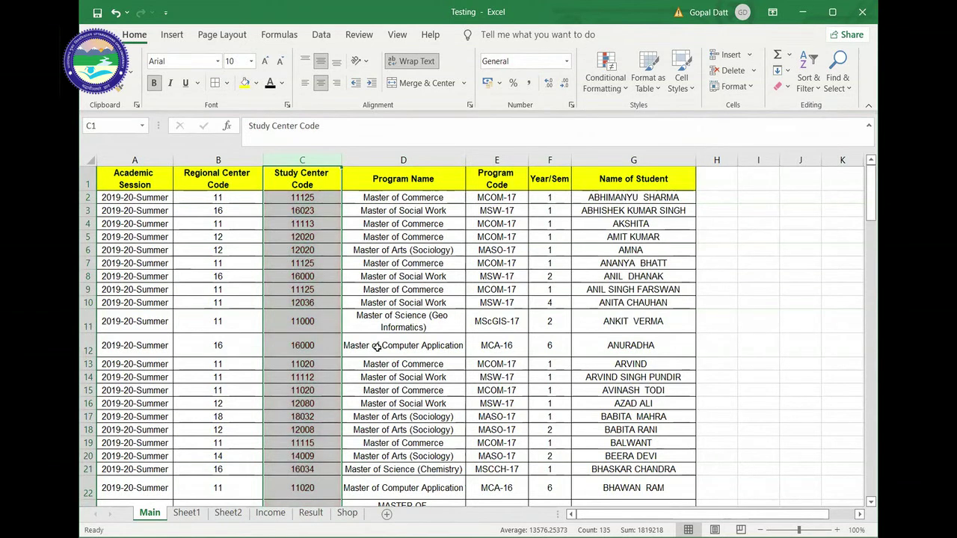
pyautogui.click(376, 346)
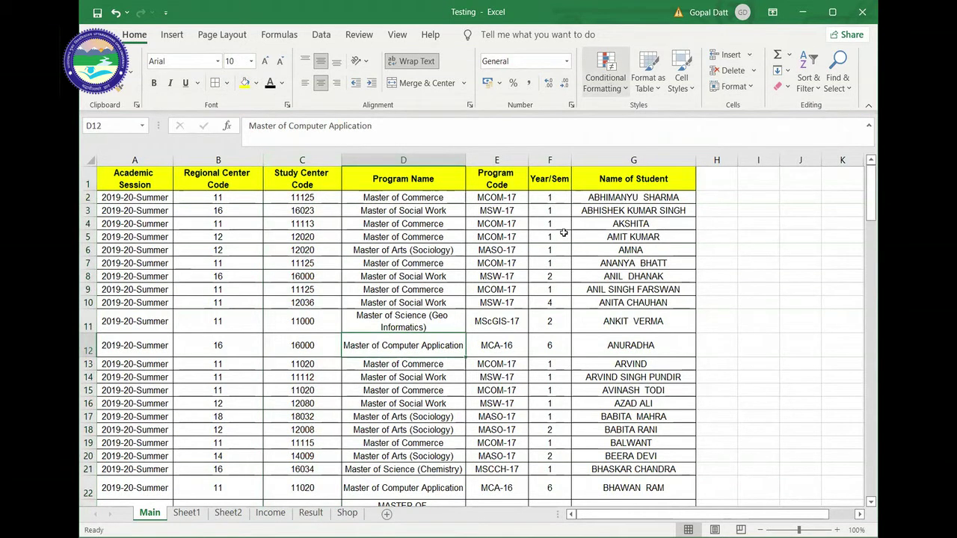
# Select the Program Code column E and browse the Top/Bottom Rules without adding one.
pyautogui.click(501, 159)
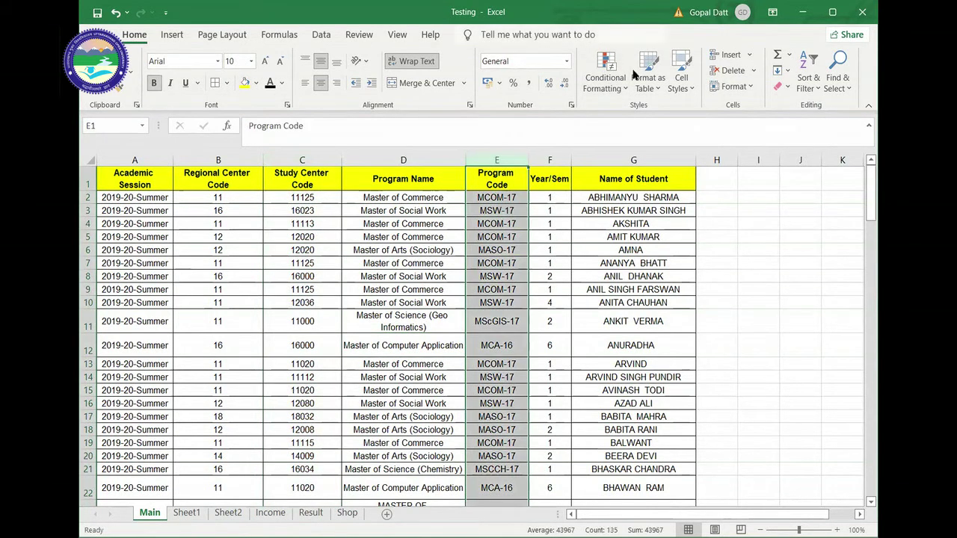
pyautogui.click(622, 91)
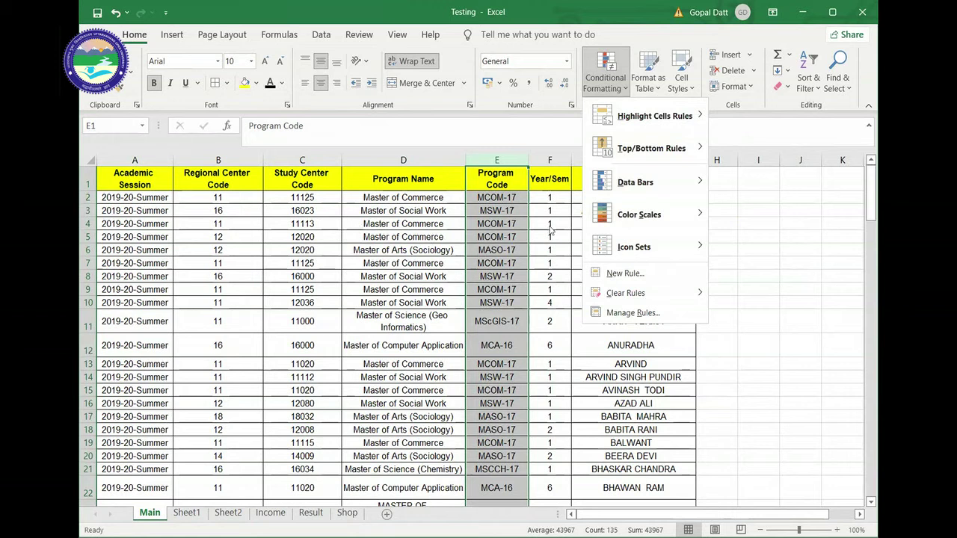
pyautogui.moveTo(650, 148)
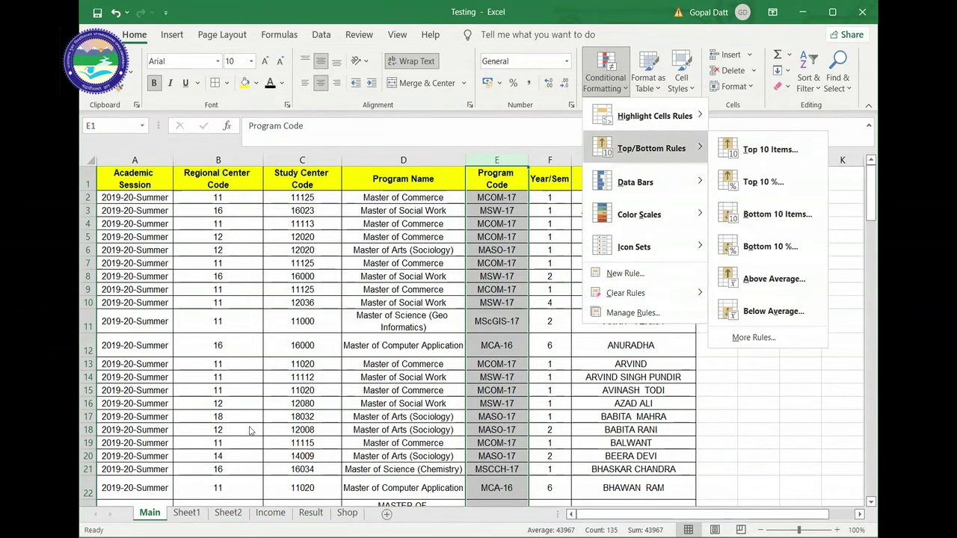
pyautogui.click(548, 330)
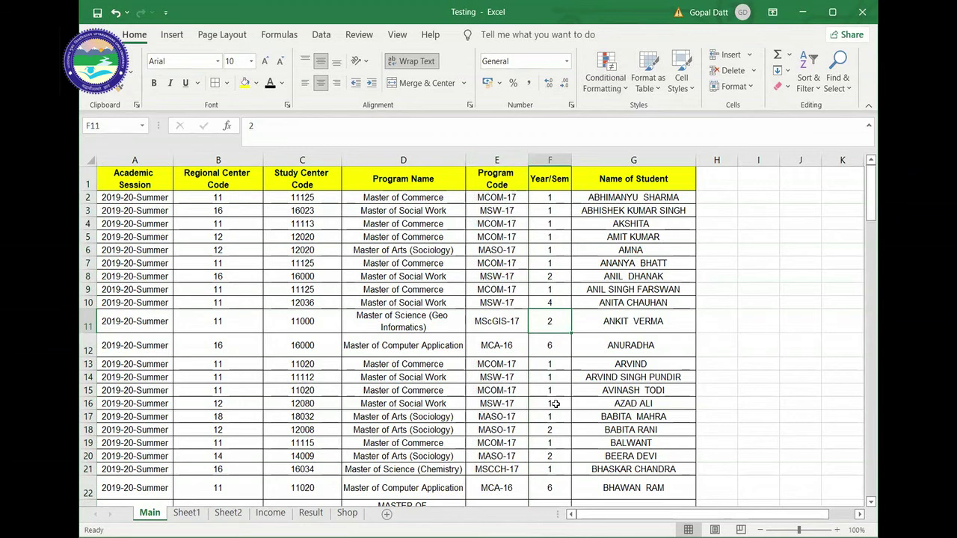
pyautogui.scroll(-3, 554, 405)
pyautogui.scroll(-4, 555, 405)
pyautogui.scroll(-1, 554, 404)
pyautogui.scroll(1, 555, 404)
pyautogui.scroll(2, 556, 404)
pyautogui.scroll(4, 556, 403)
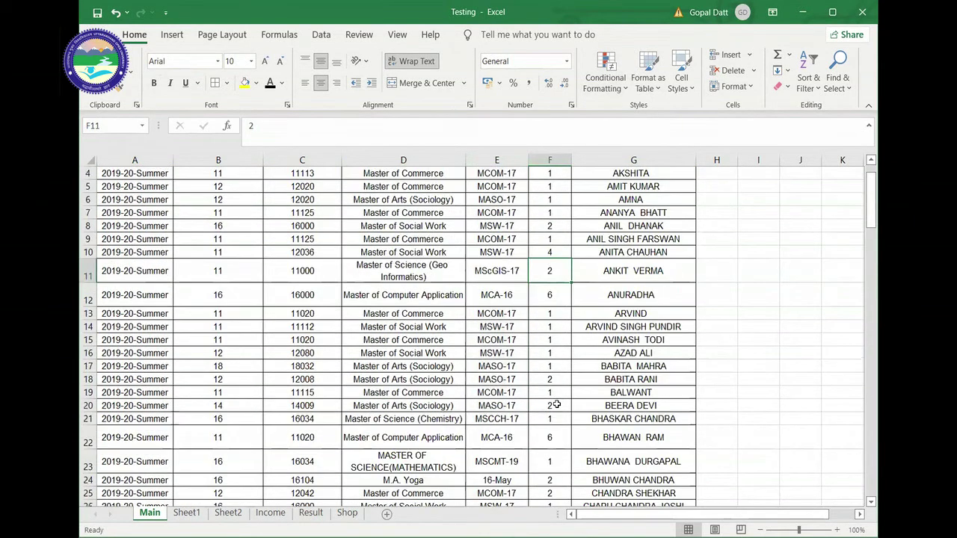
pyautogui.scroll(1, 556, 404)
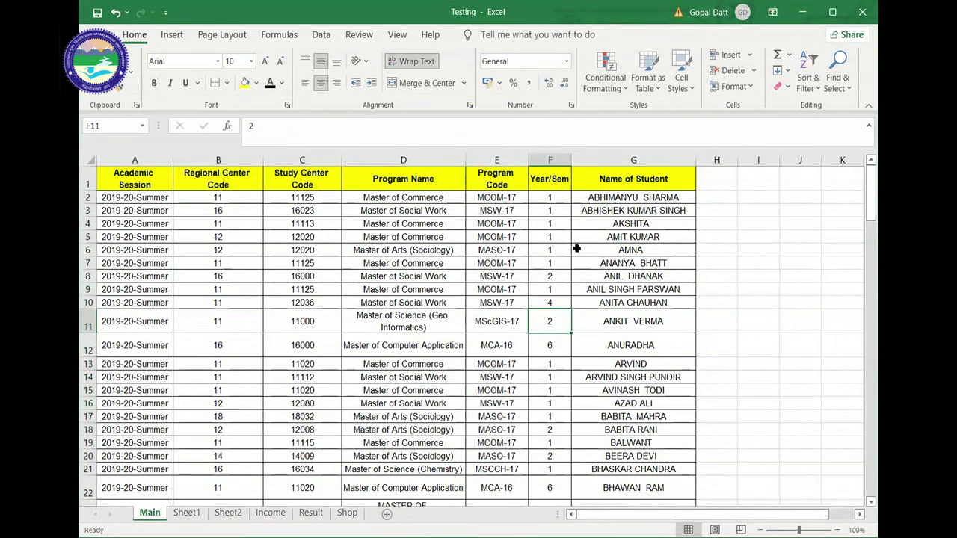
# Apply a Top 3 Items rule to column F with Green Fill and Dark Green Text.
pyautogui.click(552, 160)
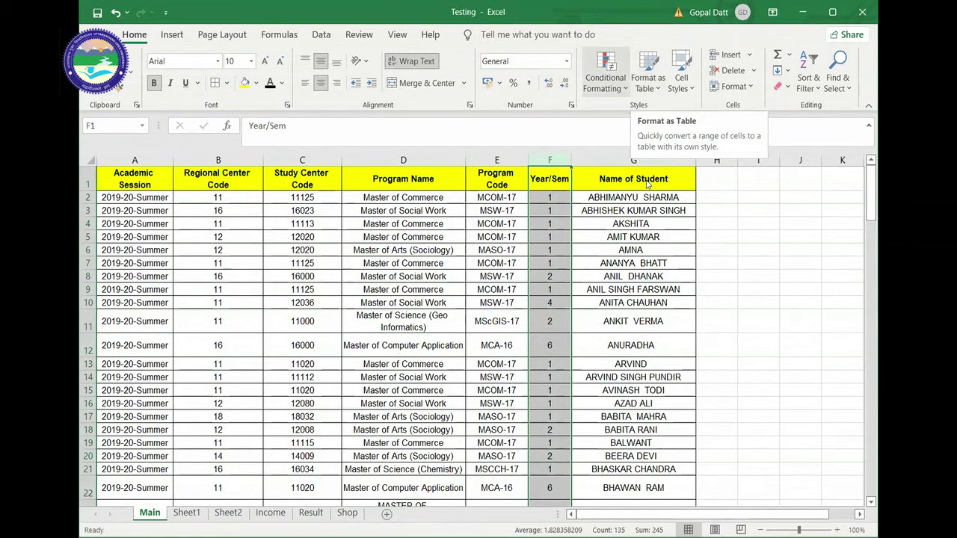
pyautogui.click(605, 75)
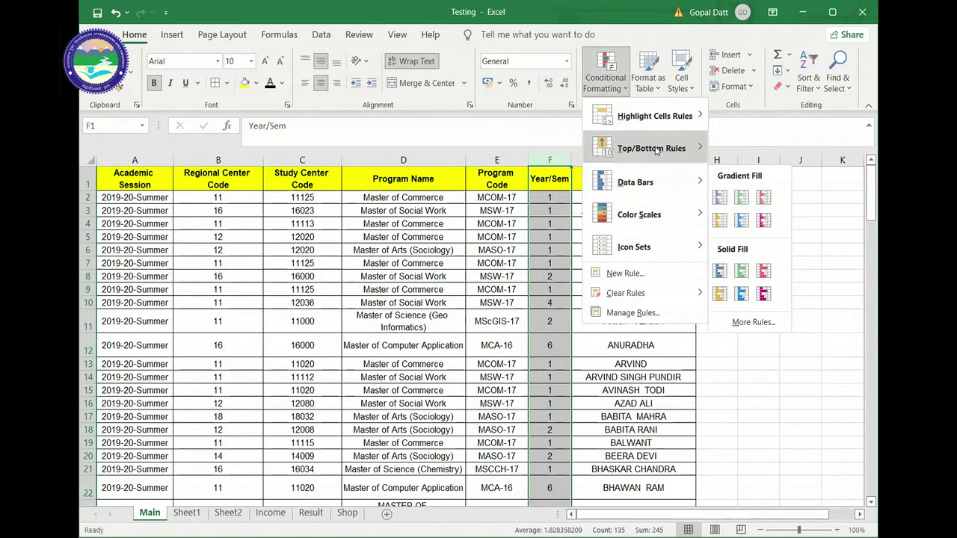
pyautogui.moveTo(646, 148)
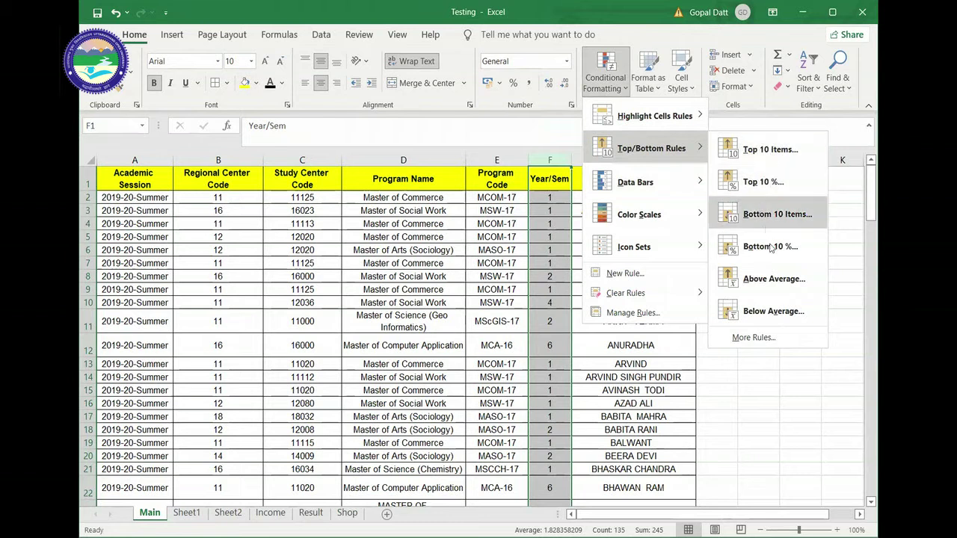
pyautogui.click(765, 155)
pyautogui.click(577, 305)
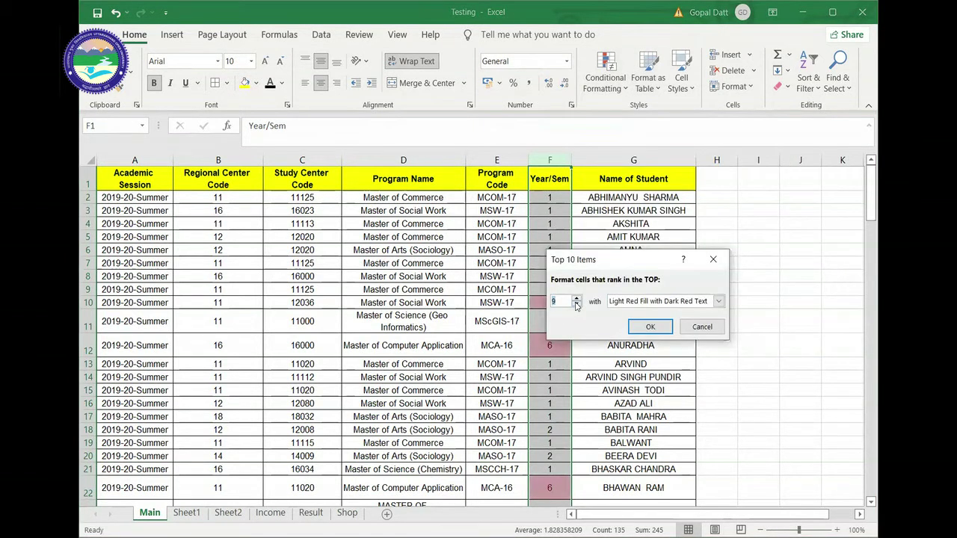
pyautogui.click(576, 305)
pyautogui.click(657, 301)
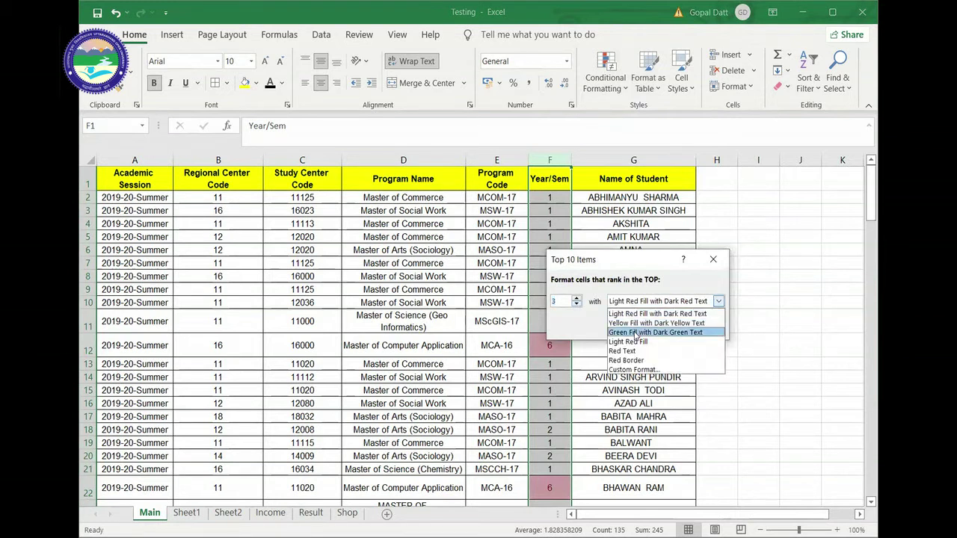
pyautogui.click(634, 333)
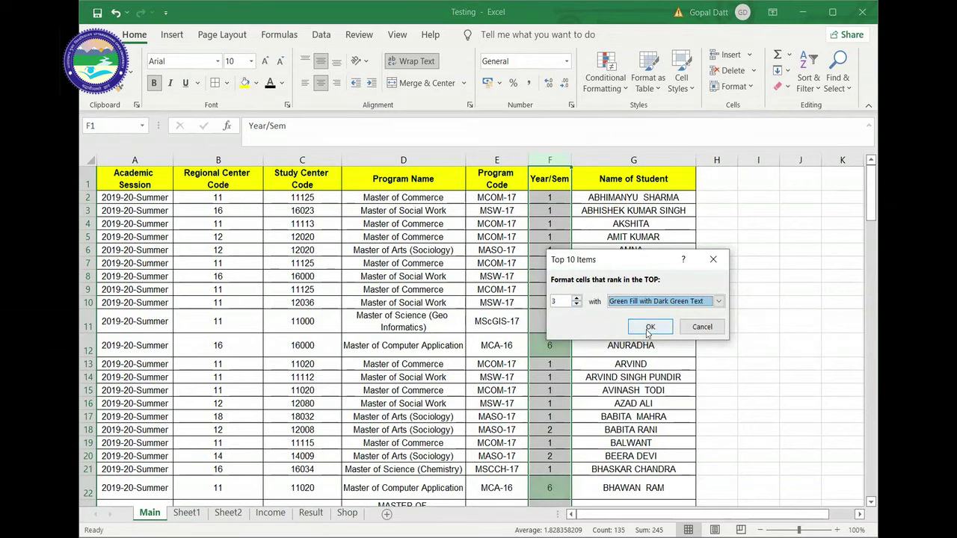
pyautogui.click(648, 333)
pyautogui.scroll(-3, 647, 333)
pyautogui.scroll(-3, 672, 366)
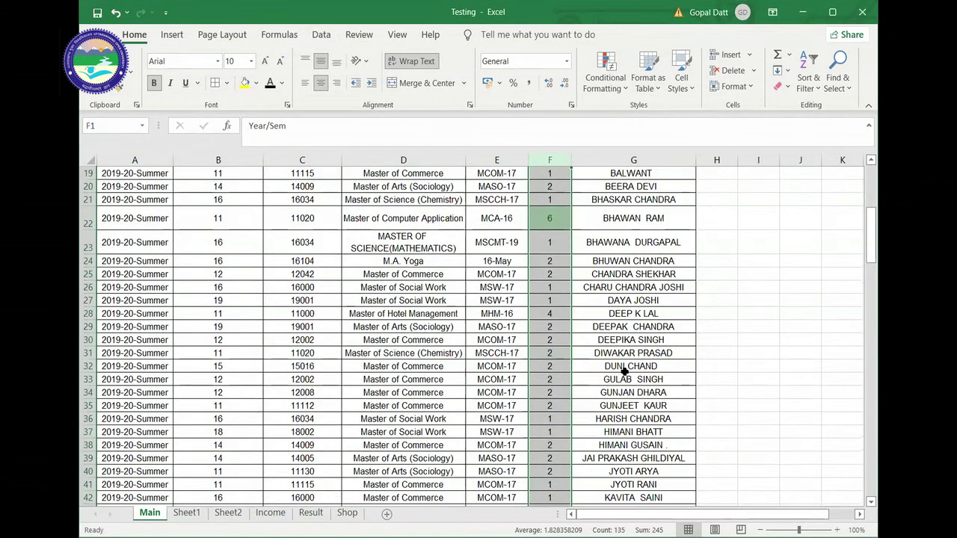
pyautogui.scroll(-4, 632, 375)
pyautogui.scroll(-1, 624, 367)
pyautogui.scroll(-6, 624, 372)
pyautogui.scroll(2, 620, 371)
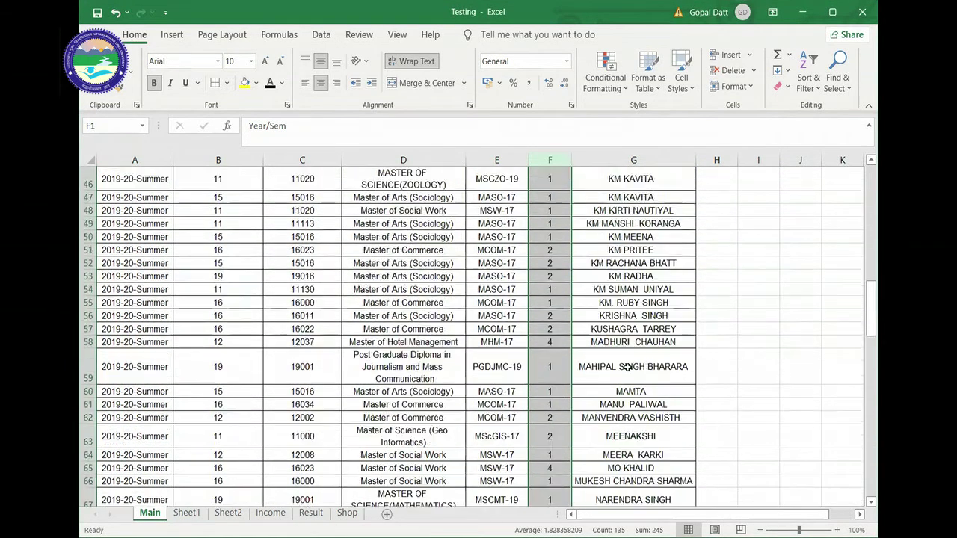
pyautogui.scroll(6, 617, 366)
pyautogui.click(613, 356)
pyautogui.scroll(8, 609, 359)
pyautogui.scroll(1, 591, 396)
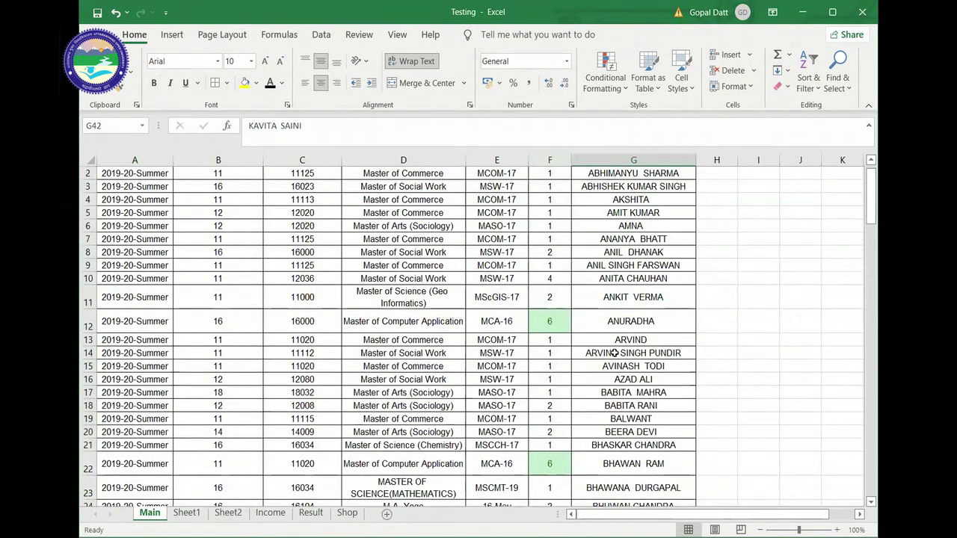
pyautogui.scroll(1, 568, 434)
pyautogui.scroll(-2, 553, 495)
pyautogui.scroll(-4, 553, 489)
pyautogui.scroll(-4, 557, 486)
pyautogui.scroll(-4, 560, 483)
pyautogui.scroll(-5, 560, 483)
pyautogui.scroll(-5, 560, 482)
pyautogui.scroll(-4, 562, 482)
pyautogui.scroll(-3, 562, 481)
pyautogui.scroll(-6, 562, 481)
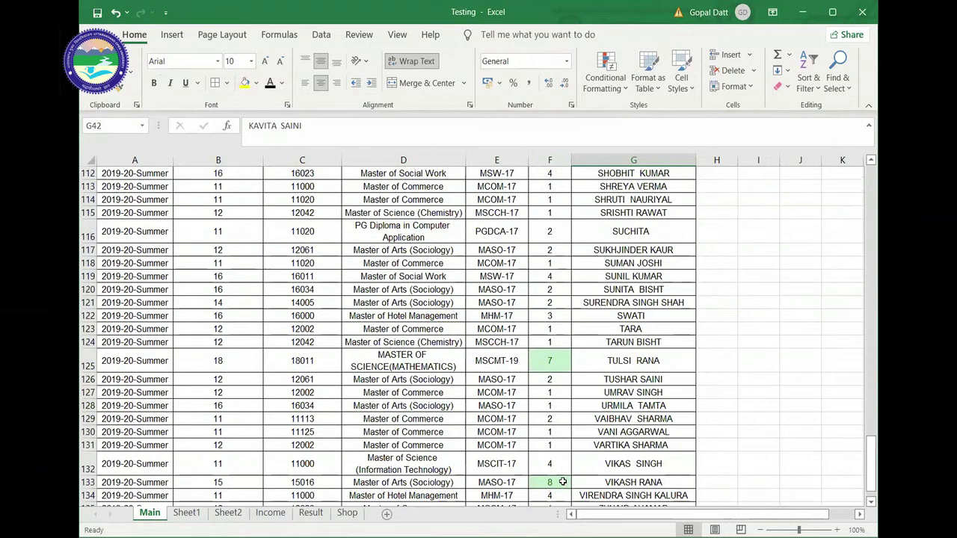
pyautogui.scroll(-1, 562, 482)
pyautogui.scroll(-2, 562, 482)
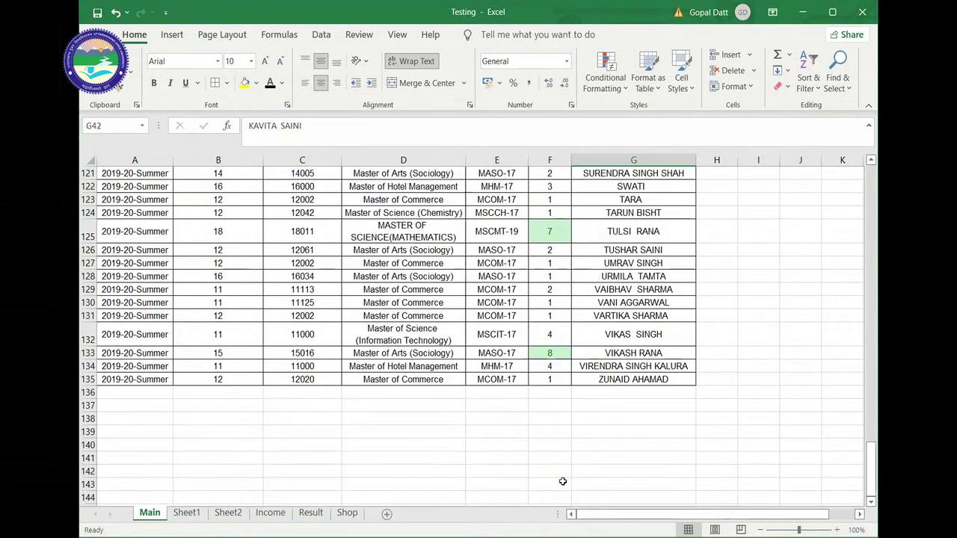
pyautogui.scroll(-4, 562, 481)
pyautogui.scroll(5, 563, 480)
pyautogui.scroll(2, 565, 479)
pyautogui.scroll(3, 565, 478)
pyautogui.scroll(3, 565, 478)
pyautogui.scroll(8, 567, 476)
pyautogui.scroll(4, 569, 474)
pyautogui.scroll(7, 570, 472)
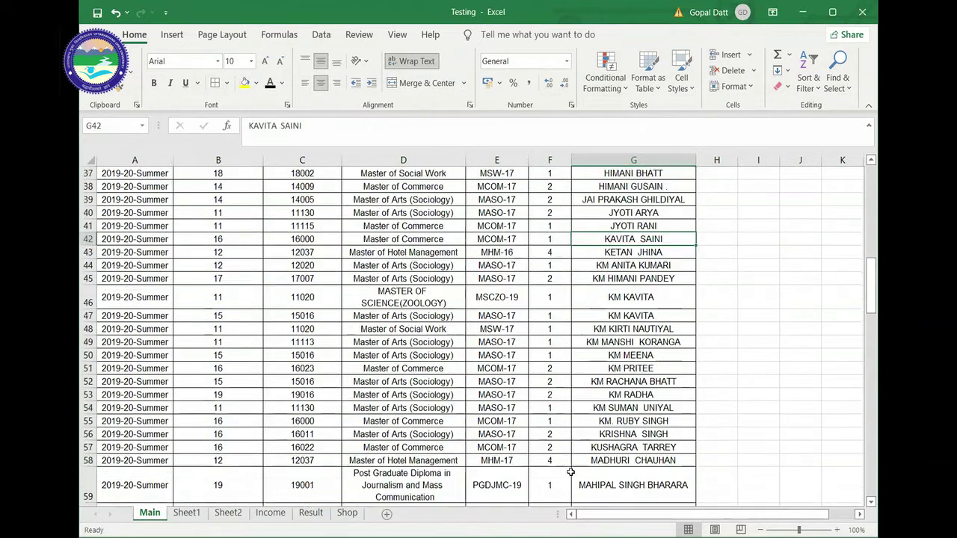
pyautogui.scroll(5, 570, 472)
pyautogui.scroll(5, 571, 472)
pyautogui.scroll(-5, 571, 472)
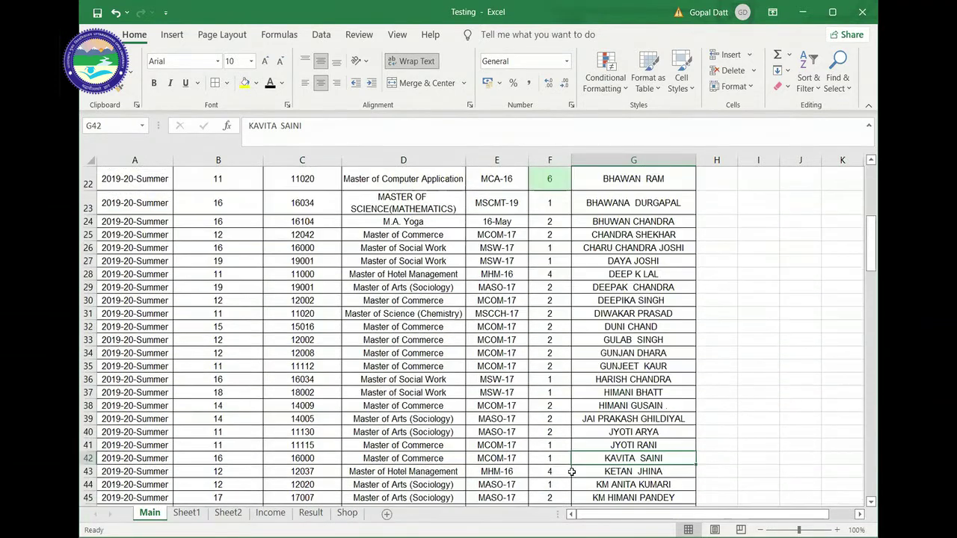
pyautogui.scroll(-7, 571, 471)
pyautogui.scroll(-3, 570, 471)
pyautogui.scroll(-4, 571, 472)
pyautogui.scroll(-3, 571, 471)
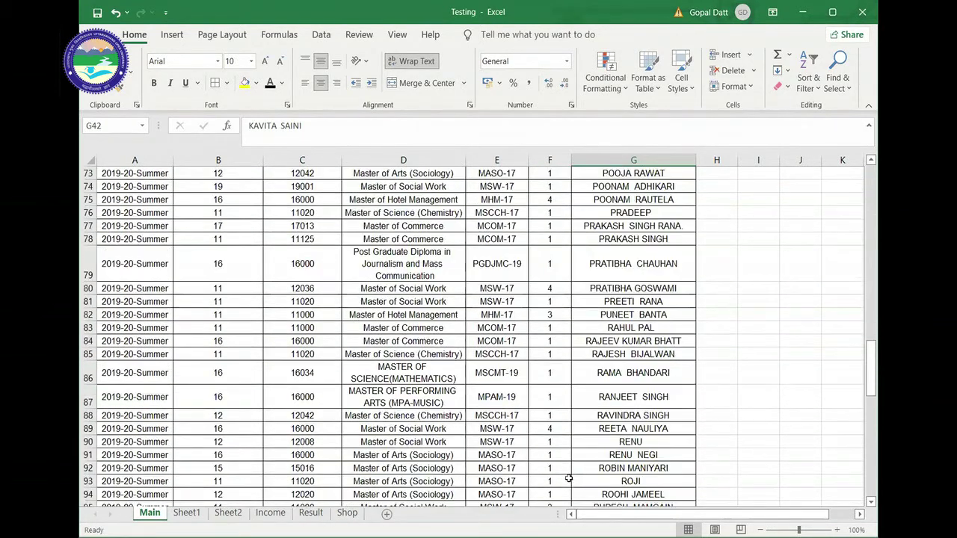
pyautogui.scroll(3, 568, 479)
pyautogui.scroll(4, 568, 477)
pyautogui.scroll(3, 571, 473)
pyautogui.scroll(4, 573, 471)
pyautogui.scroll(2, 573, 471)
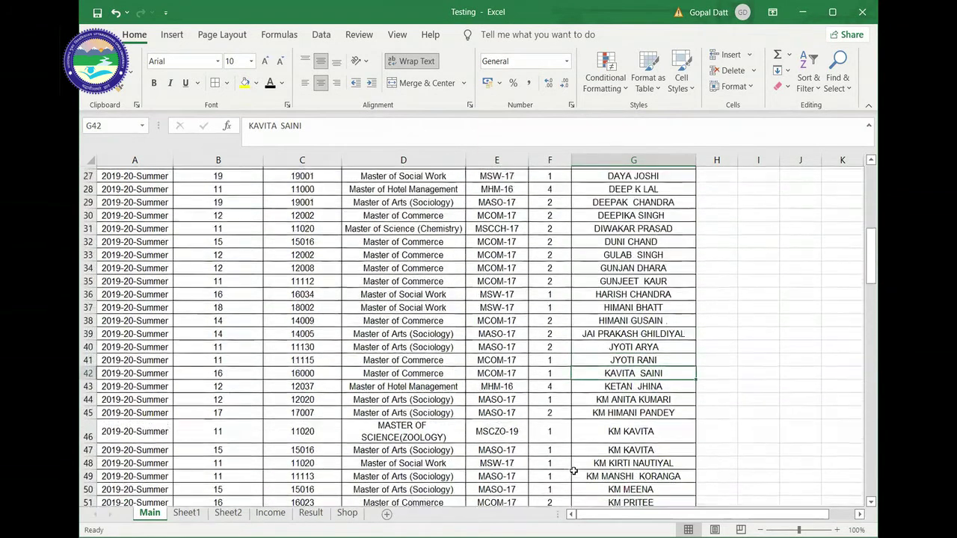
pyautogui.scroll(8, 572, 472)
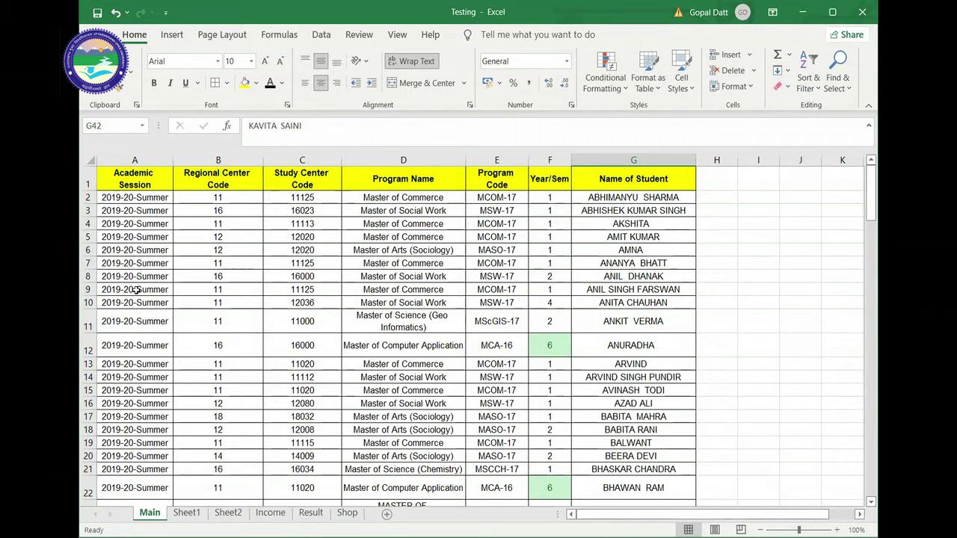
pyautogui.scroll(-1, 425, 377)
pyautogui.scroll(1, 426, 377)
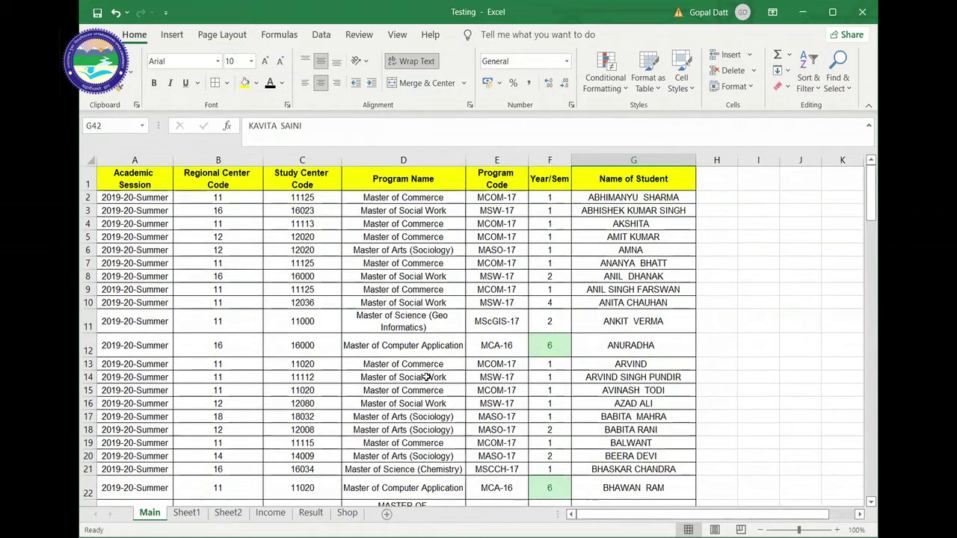
# Select the Year/Sem data in column F and clear its conditional formatting rules.
pyautogui.click(550, 179)
pyautogui.hotkey('ctrl', 'shift', 'Down')
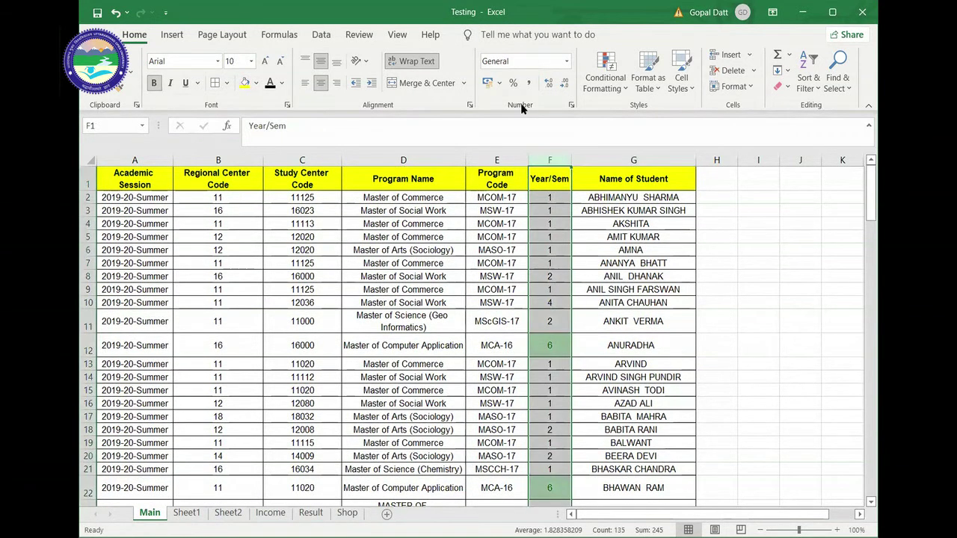
pyautogui.click(600, 88)
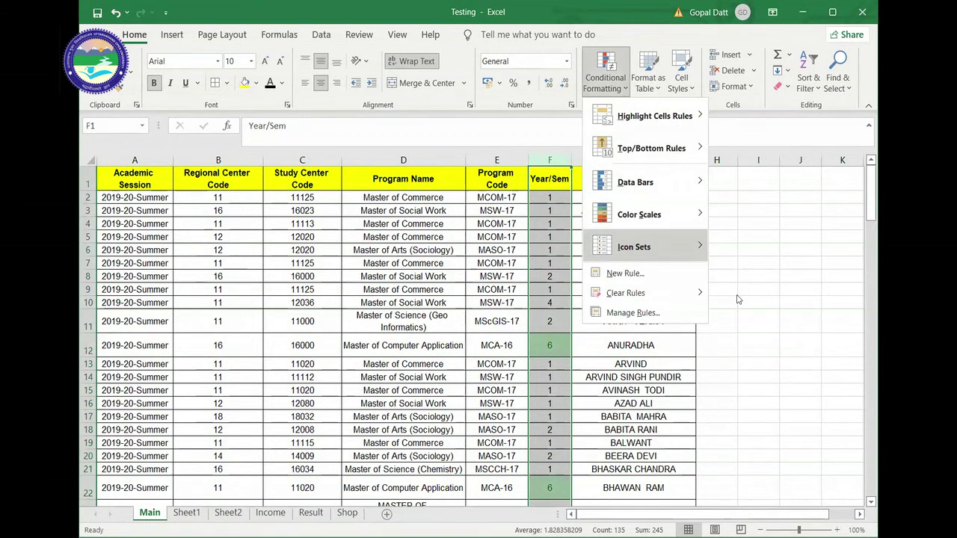
pyautogui.moveTo(625, 293)
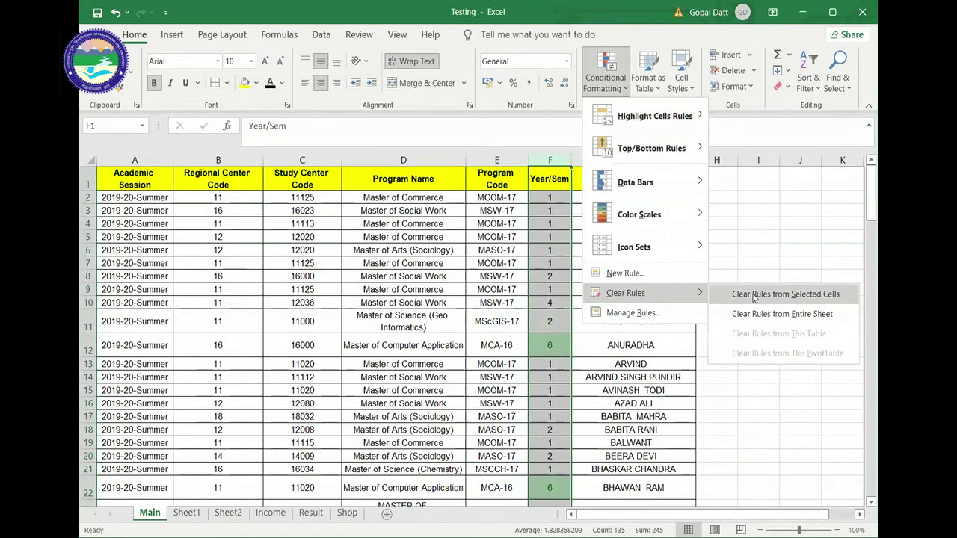
pyautogui.click(754, 298)
pyautogui.click(553, 312)
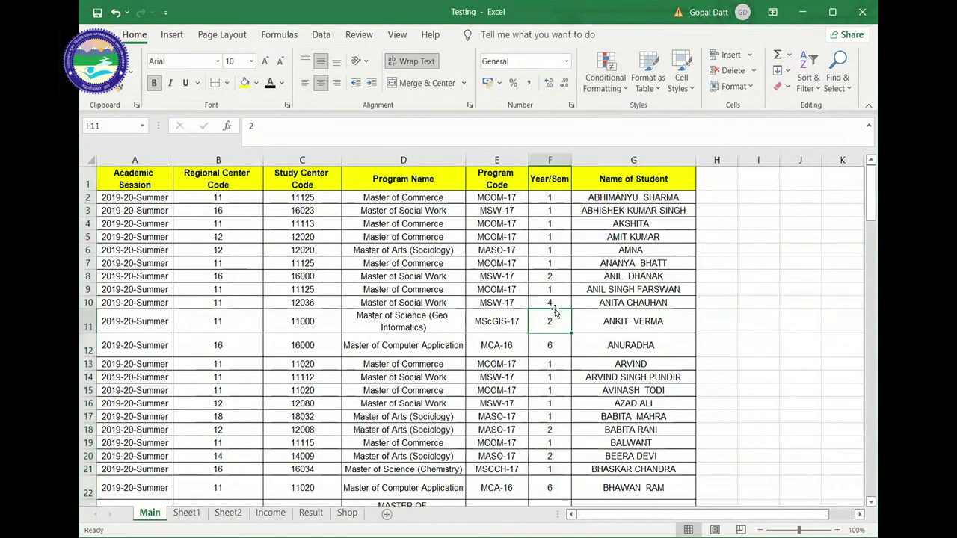
# Reopen Conditional Formatting, close it without changes, and select cell D10.
pyautogui.click(625, 90)
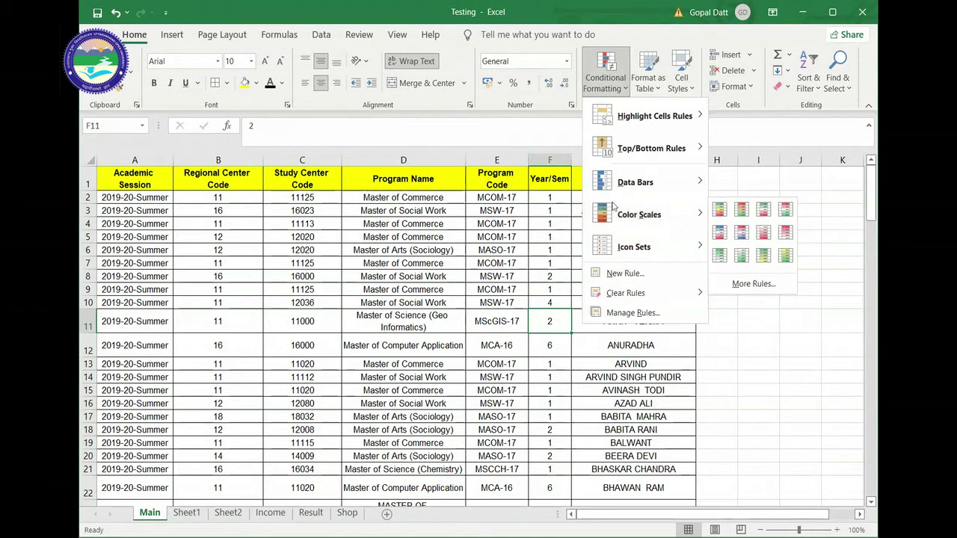
pyautogui.click(469, 317)
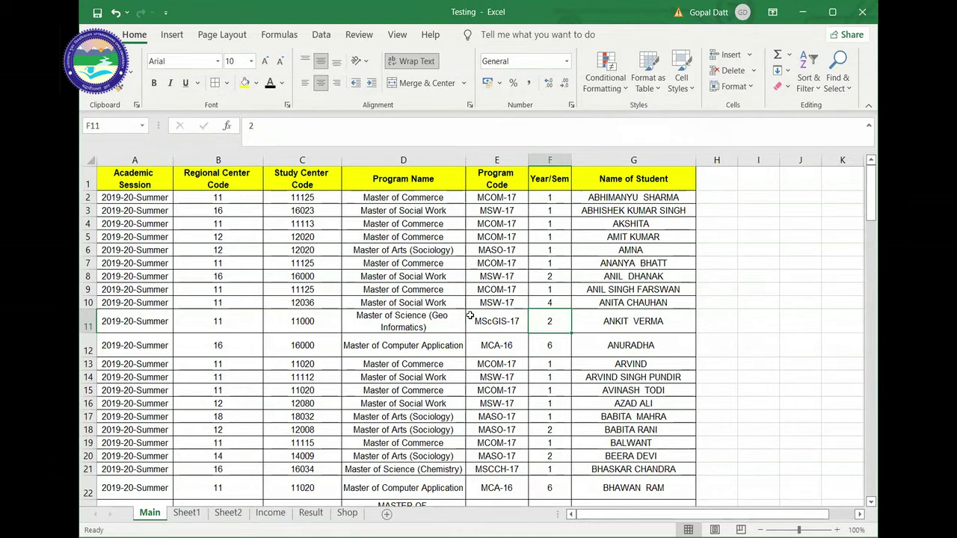
pyautogui.click(397, 303)
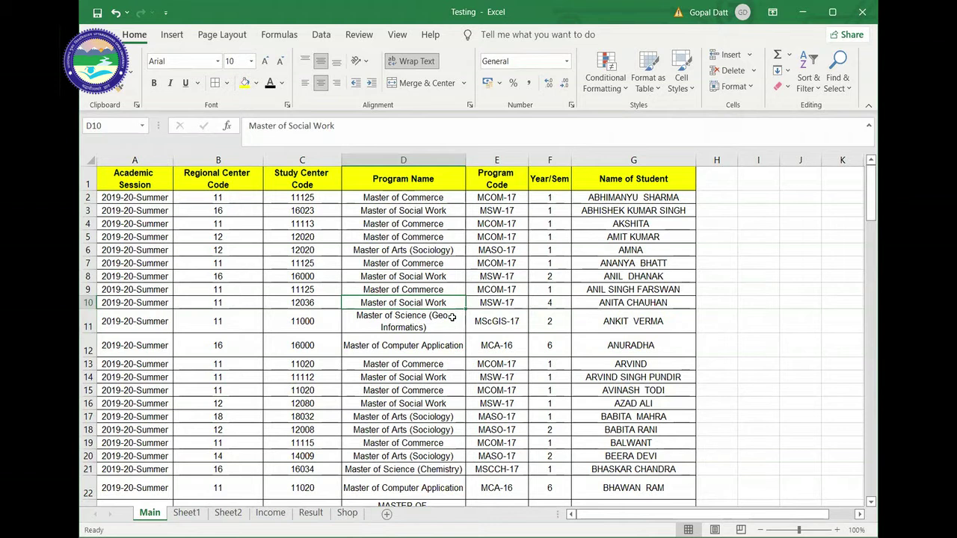
# Select cell D7 and scroll through the student table to review it.
pyautogui.click(375, 266)
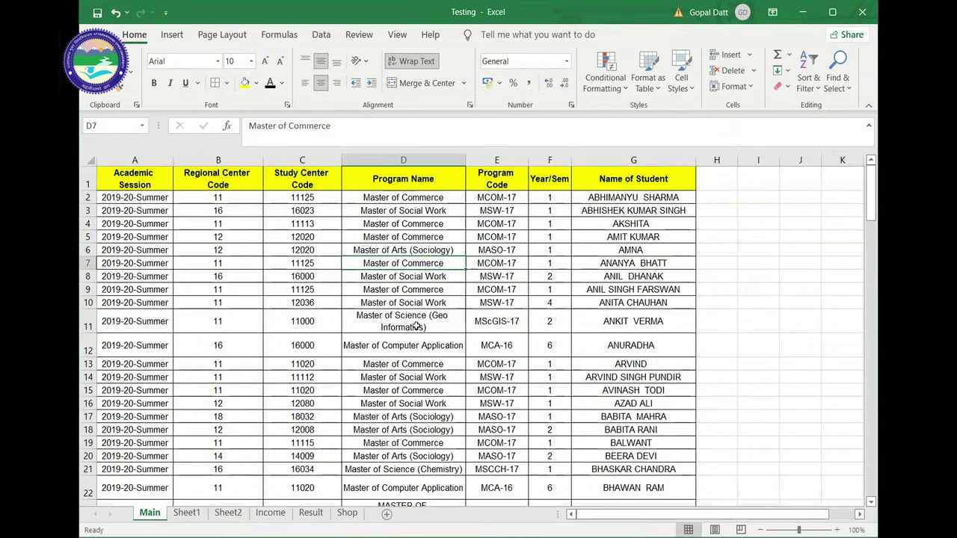
pyautogui.scroll(-3, 417, 326)
pyautogui.scroll(-4, 416, 326)
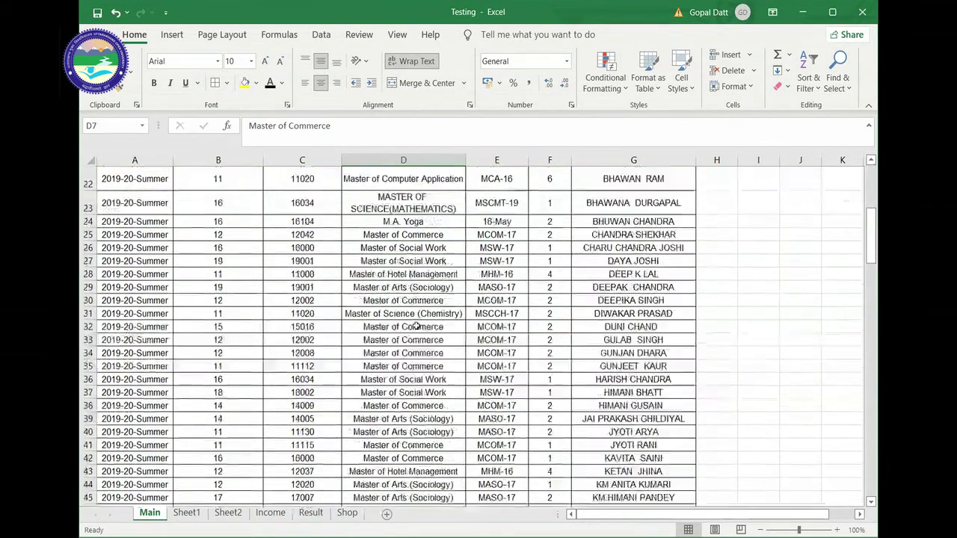
pyautogui.scroll(-7, 416, 326)
pyautogui.scroll(-7, 416, 327)
pyautogui.scroll(-5, 416, 327)
pyautogui.scroll(-5, 416, 327)
pyautogui.scroll(-5, 417, 326)
pyautogui.scroll(1, 416, 327)
pyautogui.scroll(6, 417, 327)
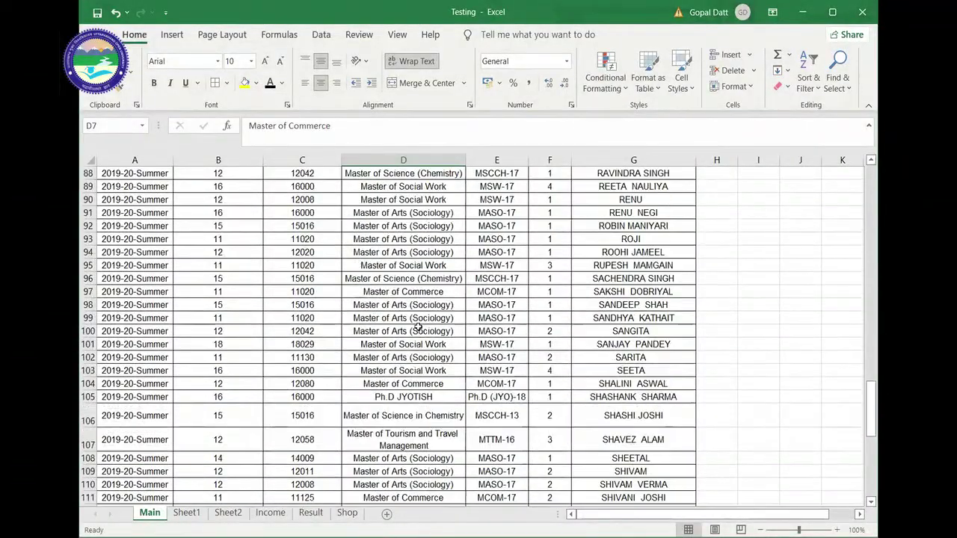
pyautogui.scroll(2, 416, 327)
pyautogui.scroll(4, 619, 223)
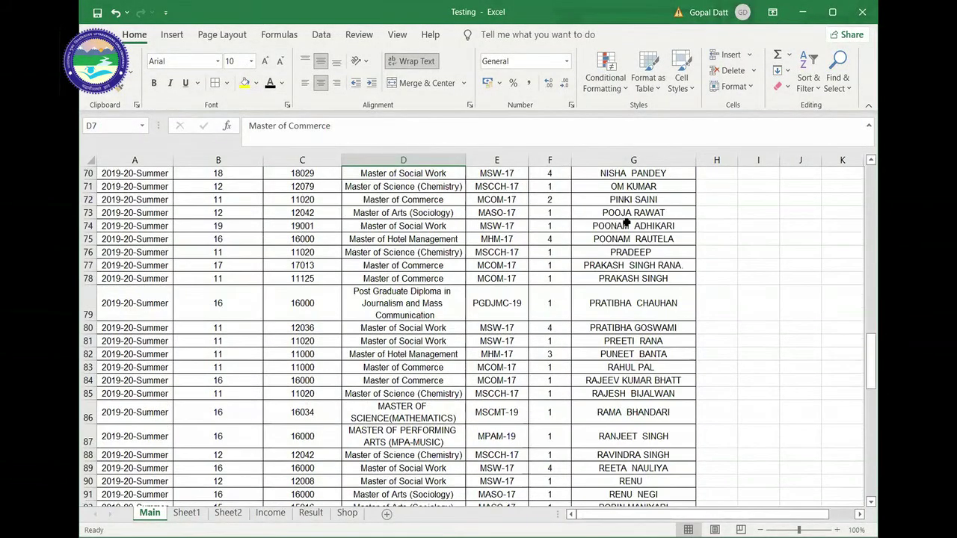
pyautogui.scroll(8, 628, 222)
pyautogui.scroll(3, 630, 222)
pyautogui.scroll(5, 630, 222)
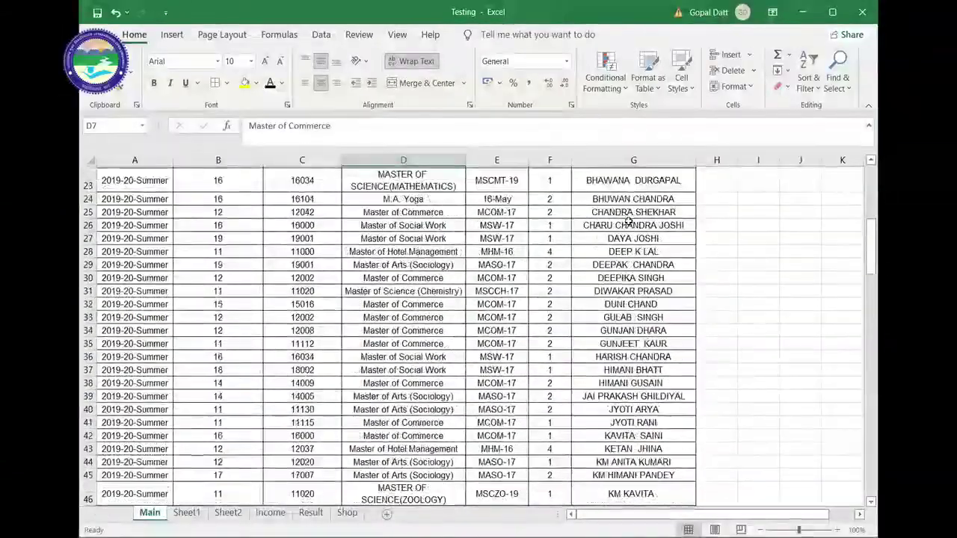
pyautogui.scroll(5, 630, 222)
pyautogui.scroll(3, 631, 219)
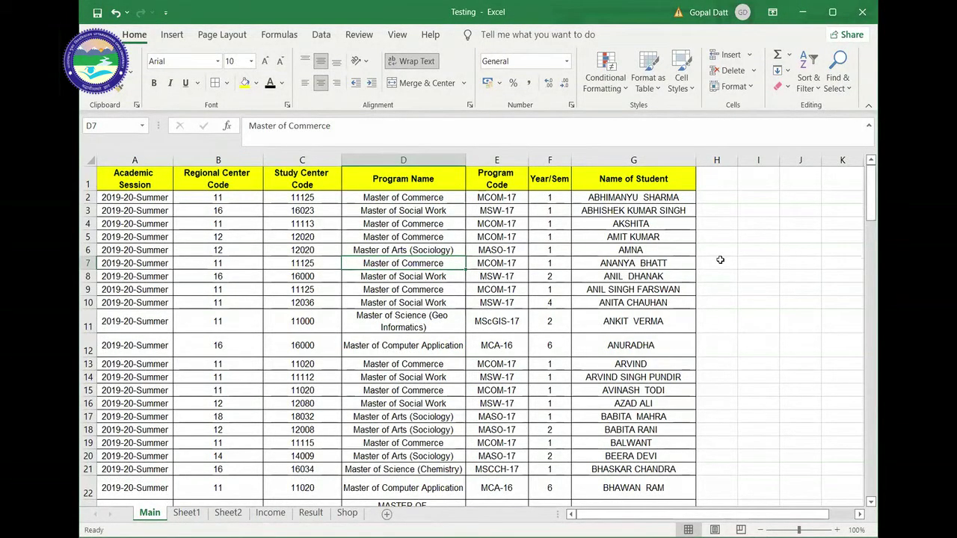
# Return to cell A1 and open the File > Print preview of the sheet.
pyautogui.click(620, 181)
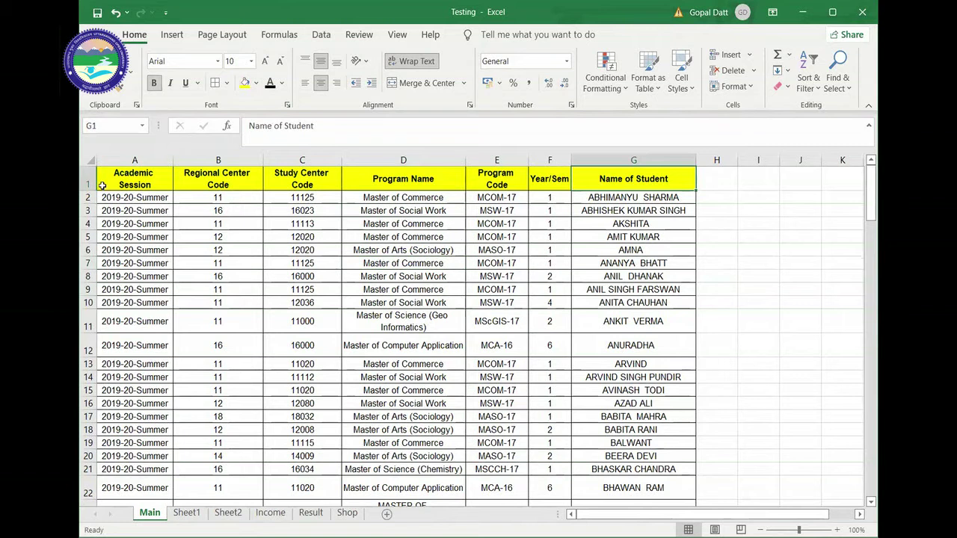
pyautogui.click(103, 186)
pyautogui.scroll(-2, 187, 239)
pyautogui.scroll(-5, 255, 277)
pyautogui.scroll(-5, 257, 277)
pyautogui.scroll(-7, 262, 287)
pyautogui.scroll(-6, 262, 288)
pyautogui.scroll(-6, 262, 286)
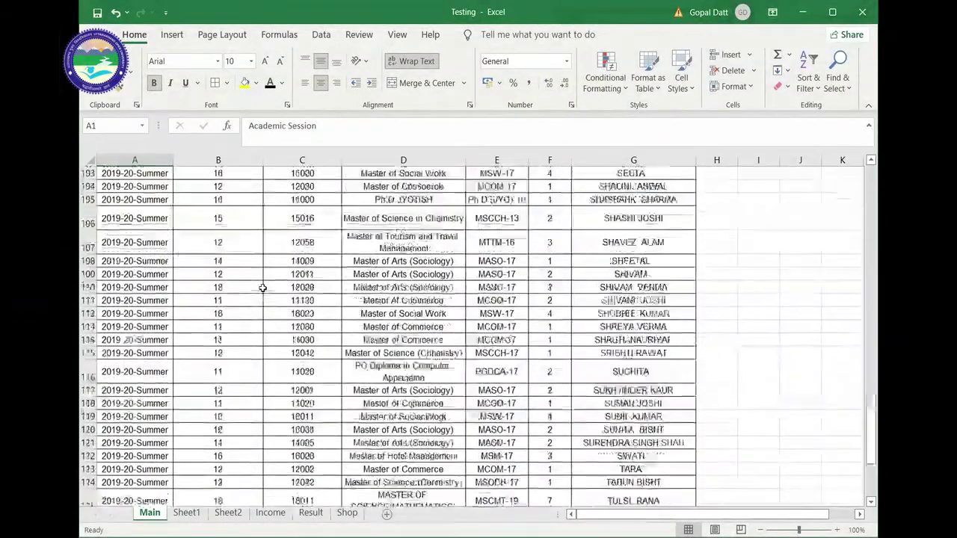
pyautogui.scroll(-9, 263, 286)
pyautogui.scroll(-4, 264, 286)
pyautogui.scroll(4, 264, 286)
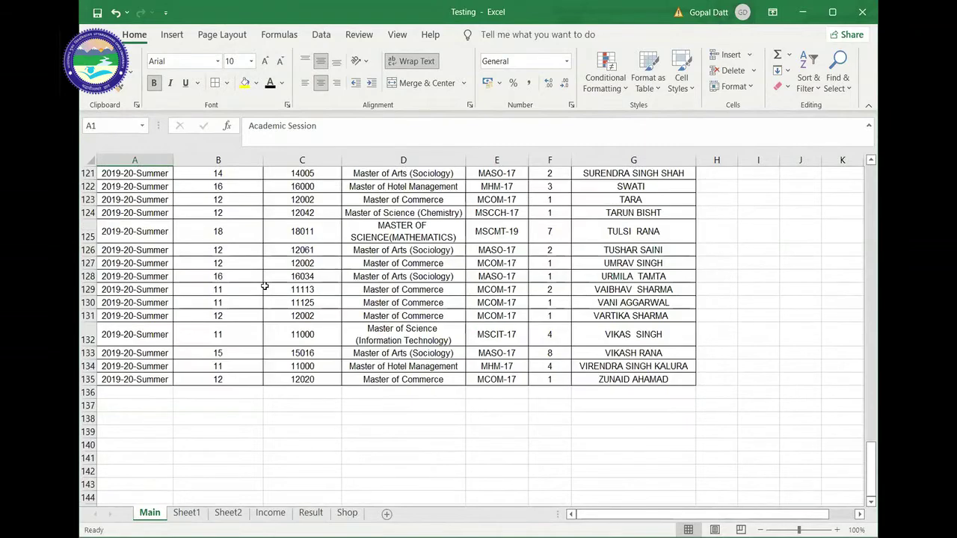
pyautogui.scroll(1, 264, 286)
pyautogui.scroll(5, 266, 284)
pyautogui.scroll(5, 267, 283)
pyautogui.scroll(3, 269, 281)
pyautogui.scroll(4, 269, 281)
pyautogui.scroll(7, 271, 281)
pyautogui.scroll(5, 272, 280)
pyautogui.scroll(3, 274, 281)
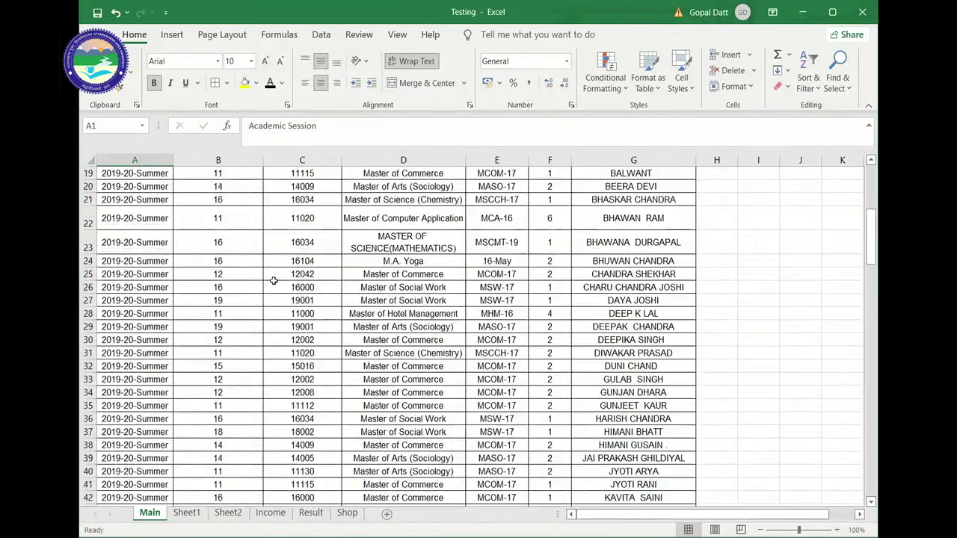
pyautogui.scroll(6, 274, 281)
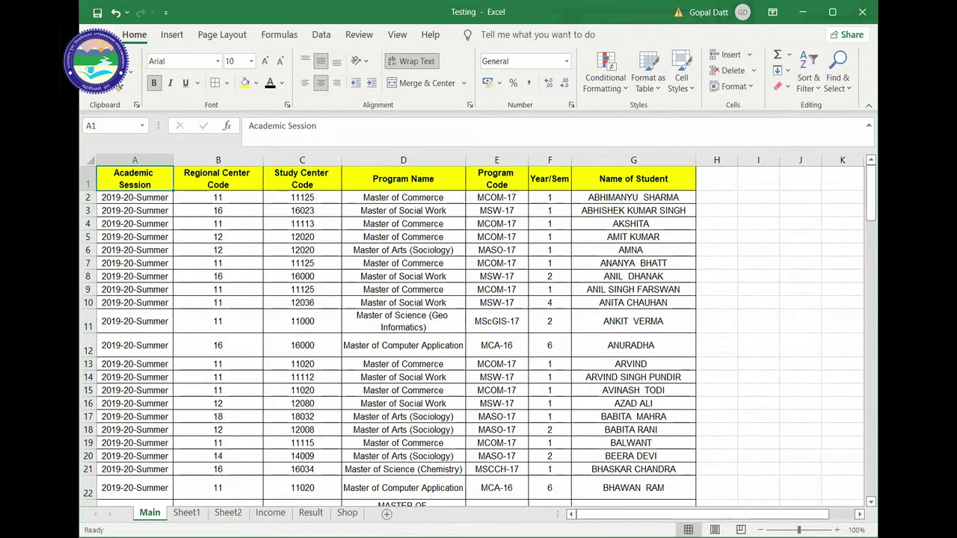
pyautogui.click(95, 35)
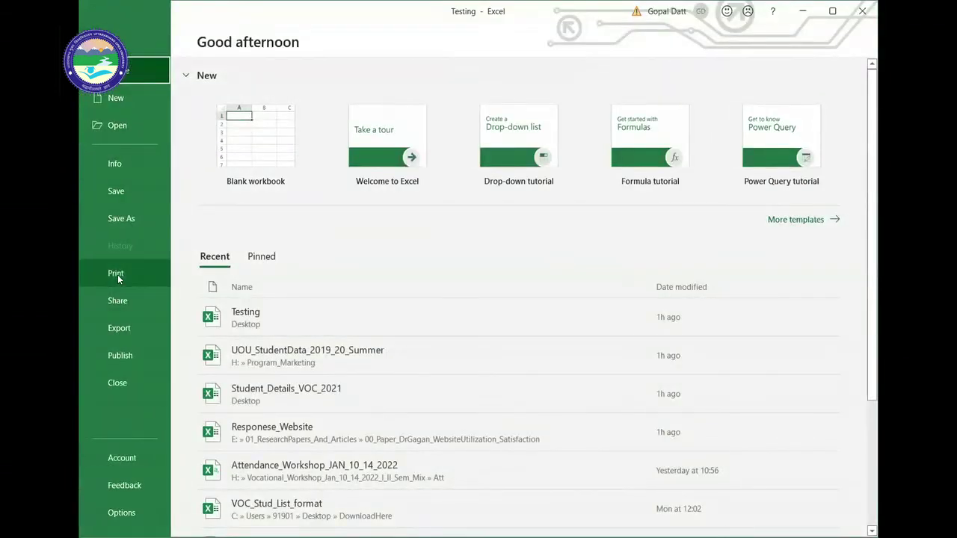
pyautogui.click(117, 274)
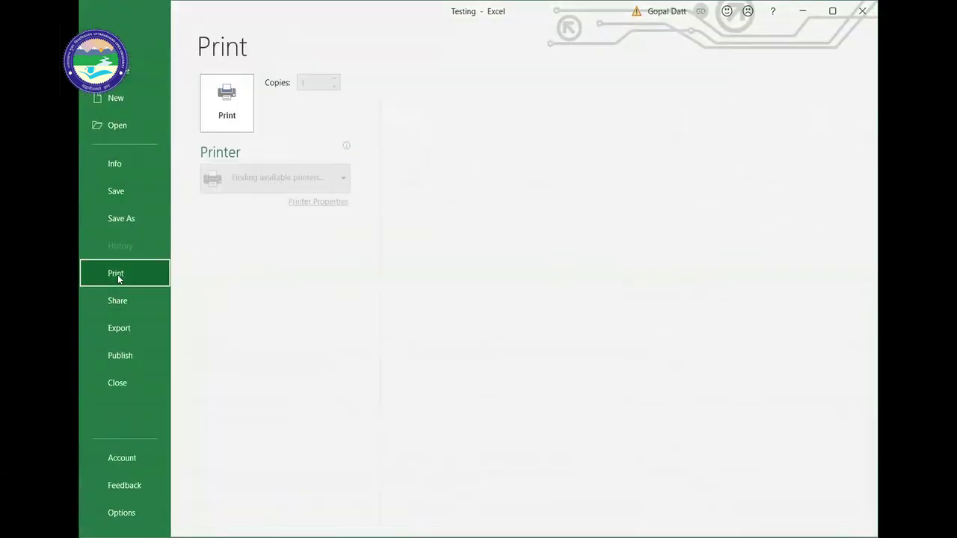
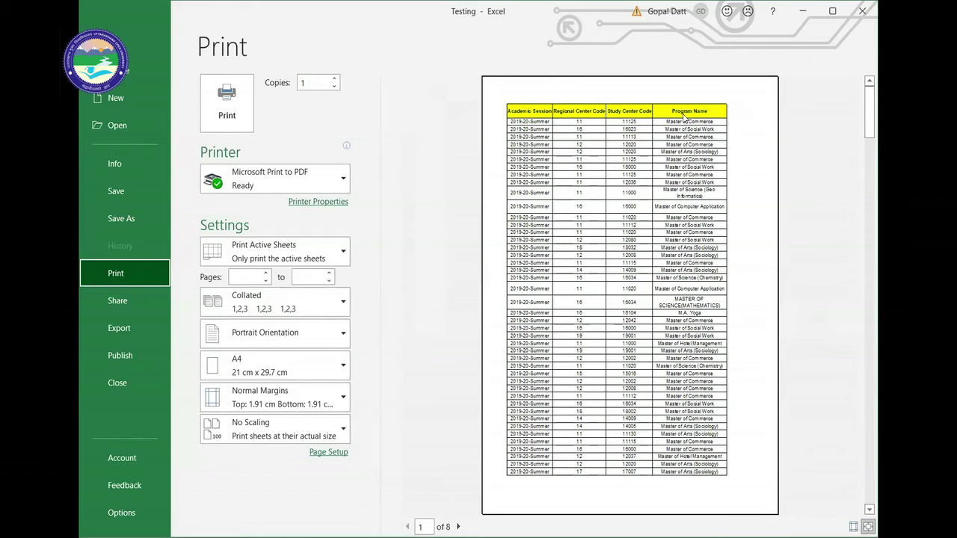
# Set the left and right print margins to 0.8 cm in Page Setup.
pyautogui.click(736, 176)
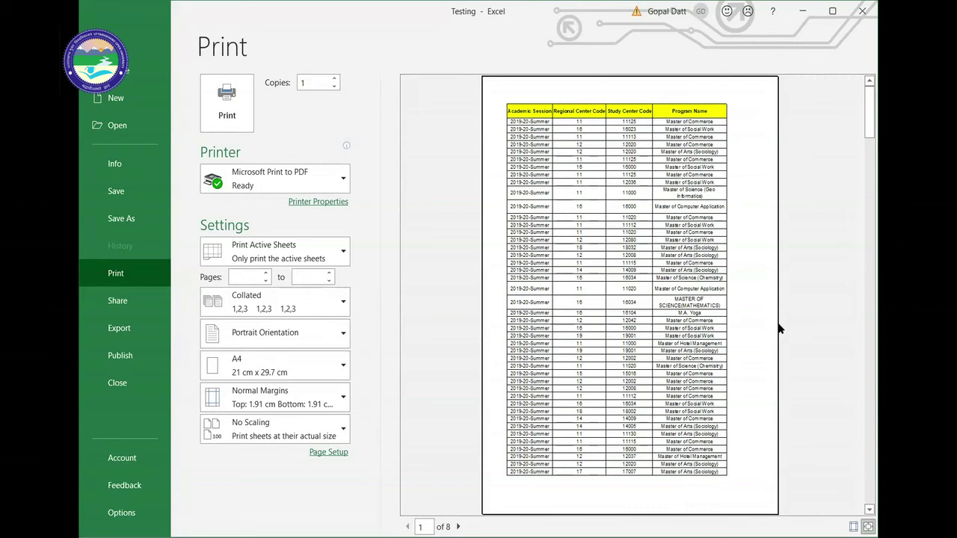
pyautogui.click(332, 454)
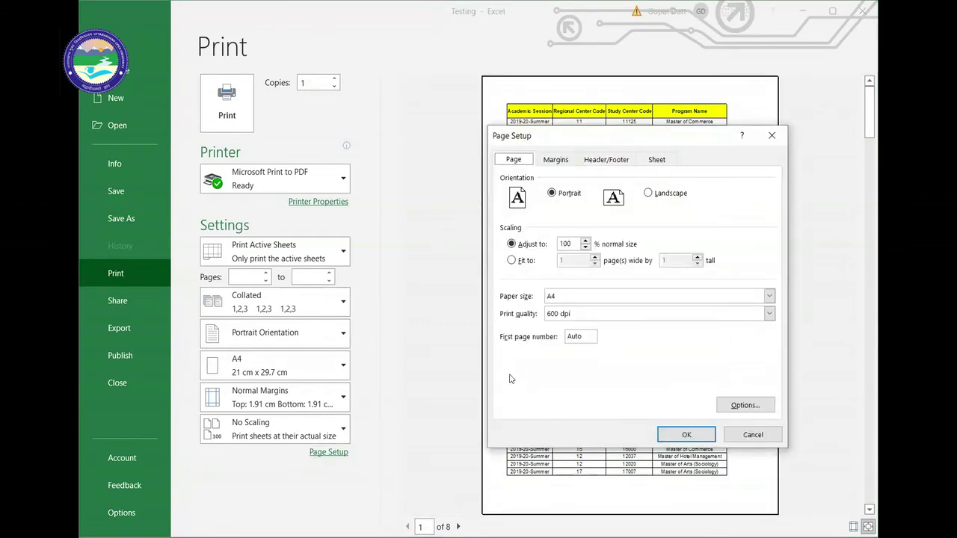
pyautogui.click(557, 161)
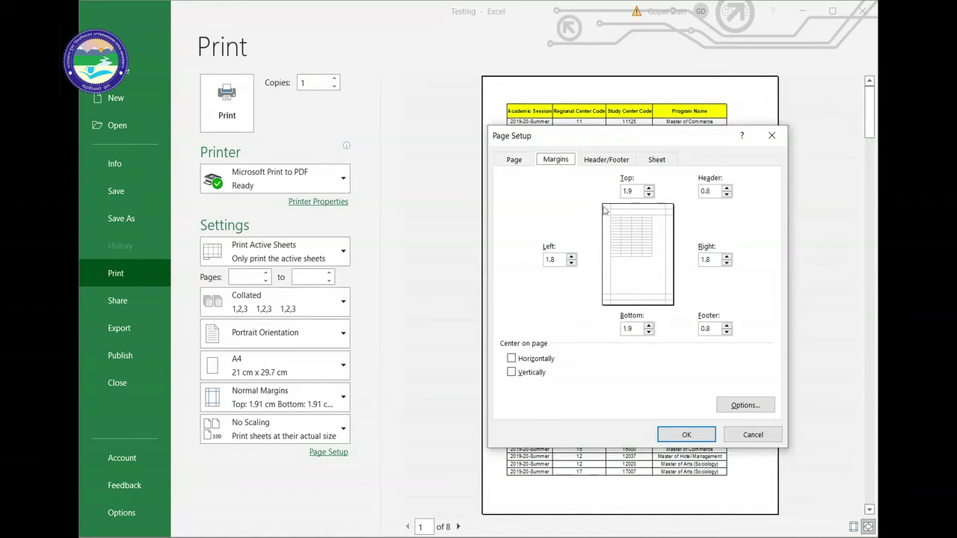
pyautogui.click(571, 263)
pyautogui.click(570, 263)
pyautogui.click(571, 263)
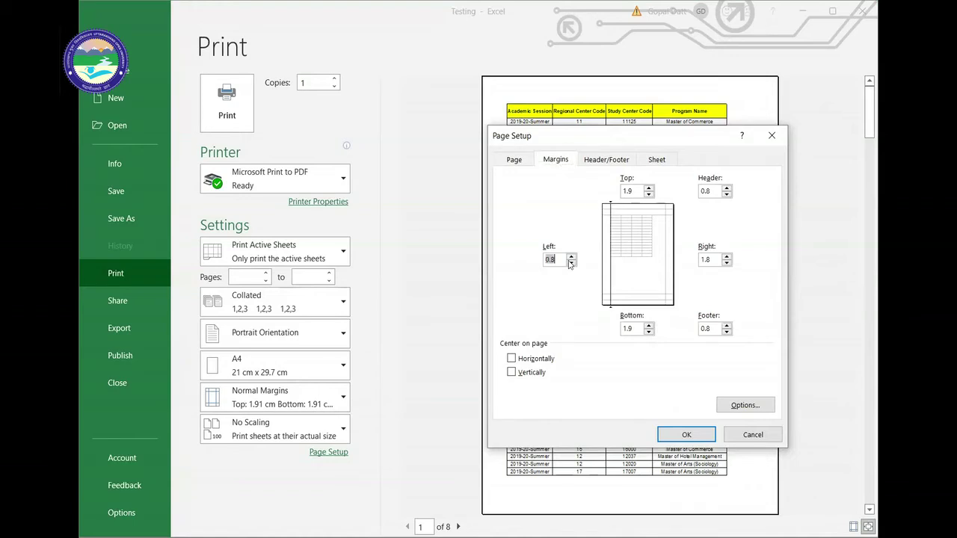
pyautogui.click(570, 256)
pyautogui.click(727, 262)
pyautogui.click(726, 262)
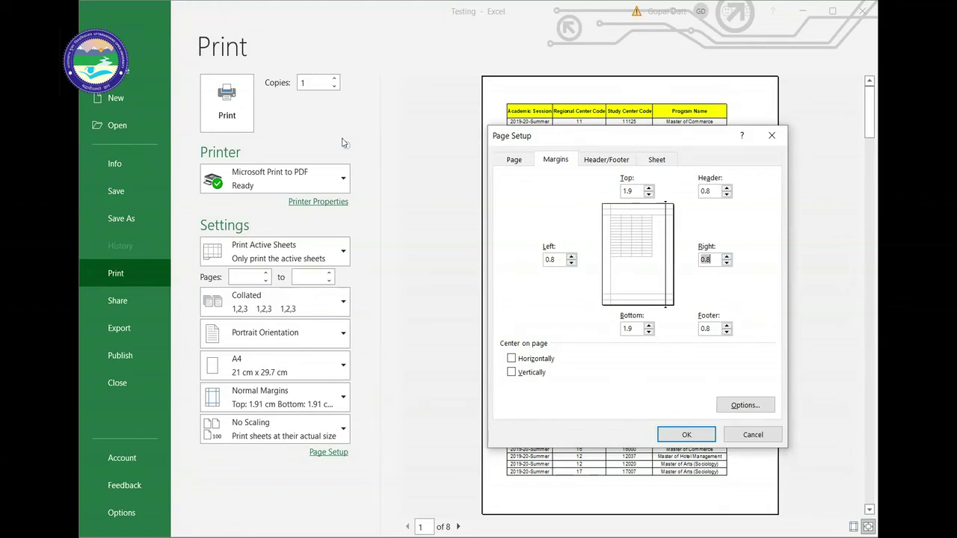
pyautogui.moveTo(573, 135); pyautogui.dragTo(228, 113)
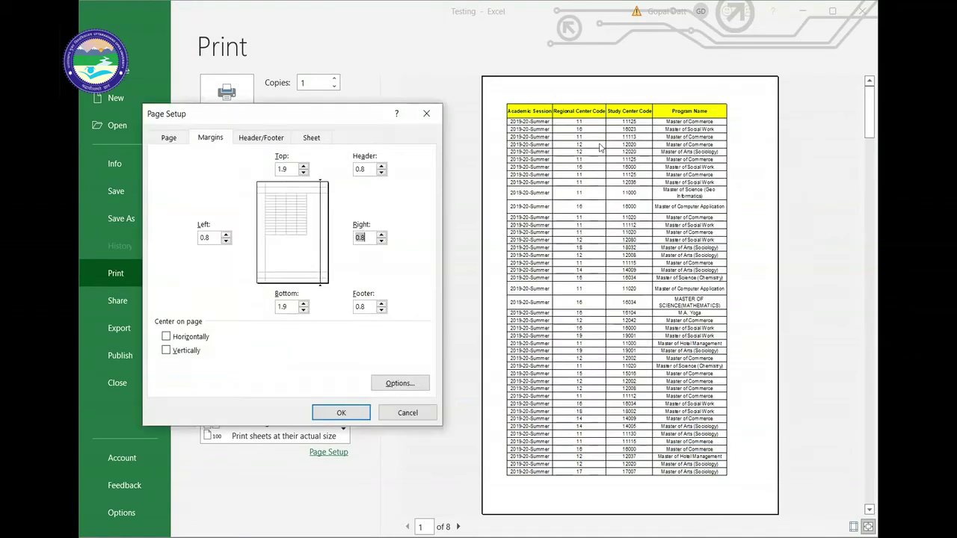
pyautogui.click(338, 415)
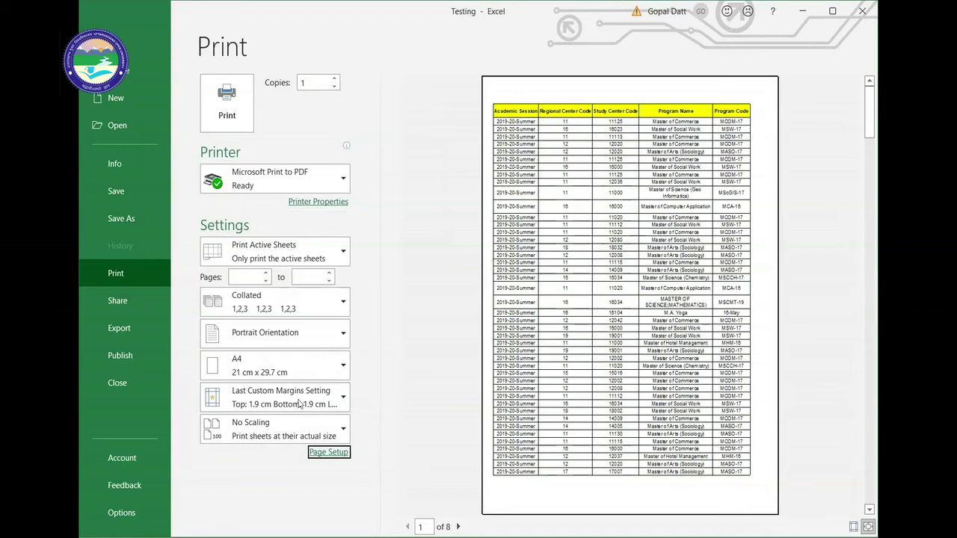
# Lower the Page Setup scaling below 100% so all columns through Year/Sem fit on 6 pages.
pyautogui.click(317, 453)
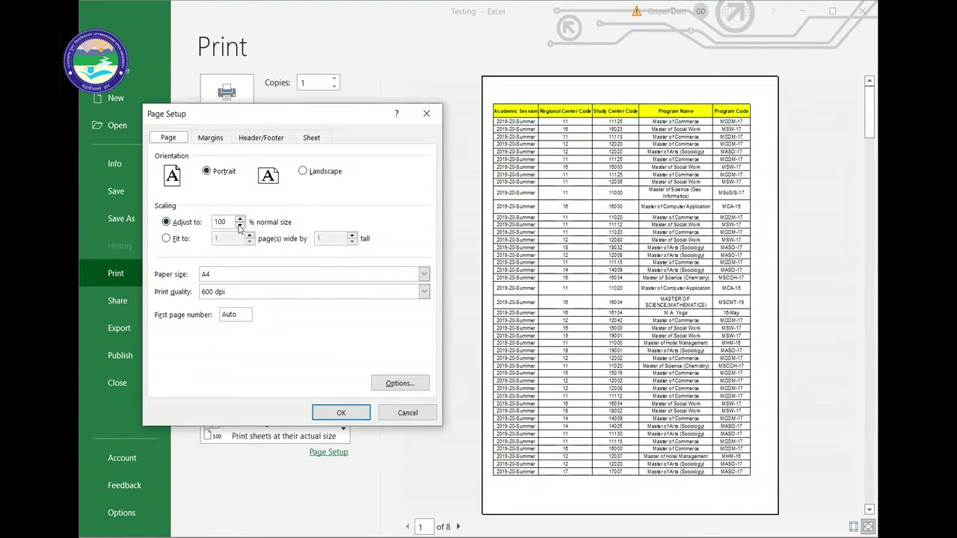
pyautogui.doubleClick(239, 226)
pyautogui.click(329, 415)
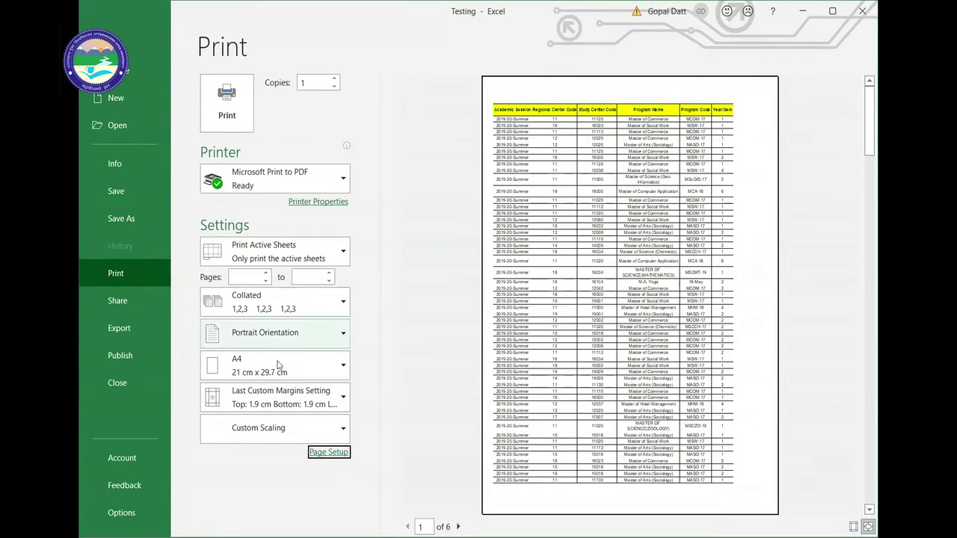
# Try landscape, revert to portrait orientation, and exit print view to the Main worksheet.
pyautogui.click(276, 332)
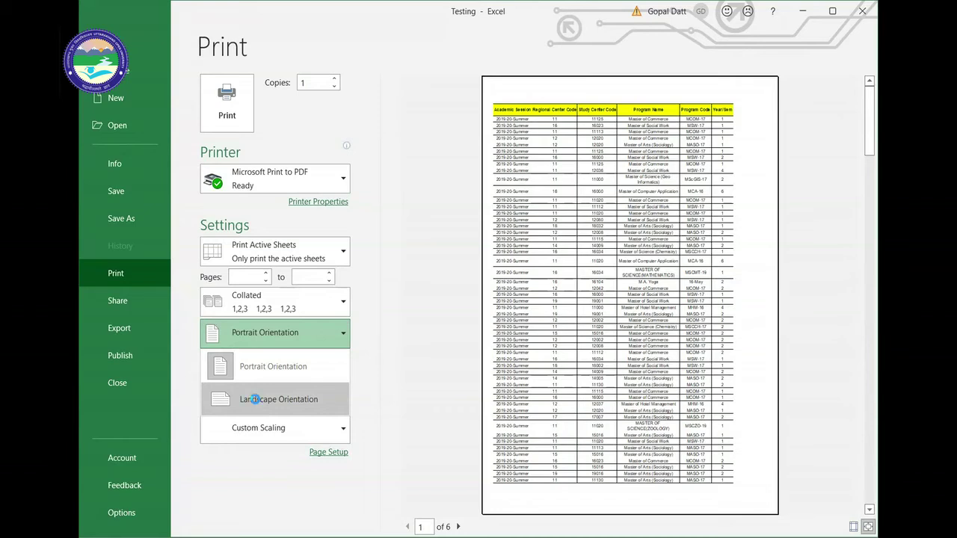
pyautogui.click(256, 400)
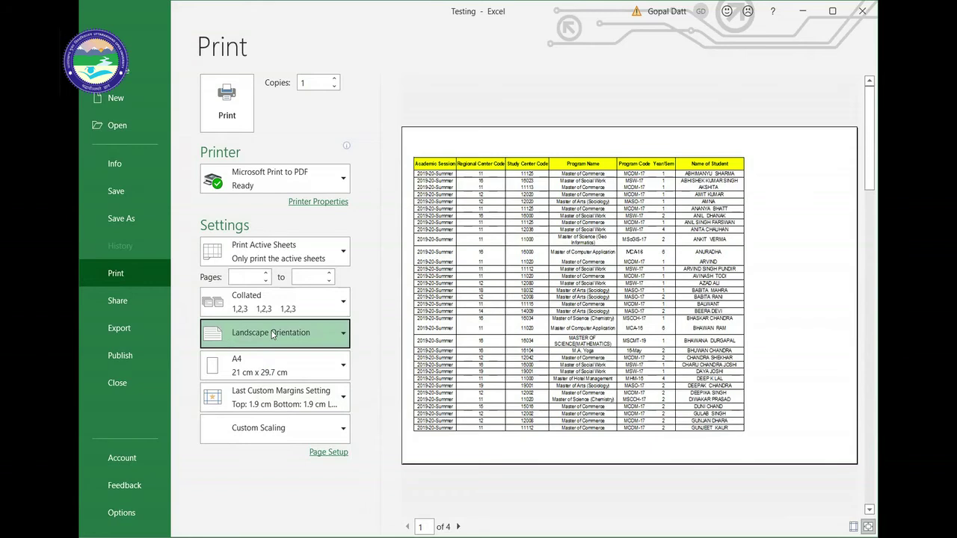
pyautogui.click(272, 334)
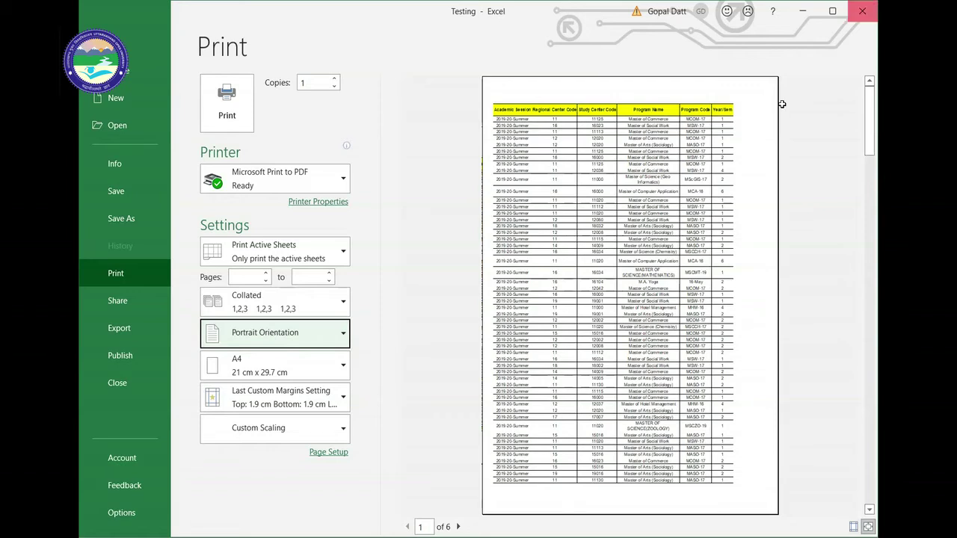
pyautogui.hotkey('ctrl', 'w')
pyautogui.press('Escape')
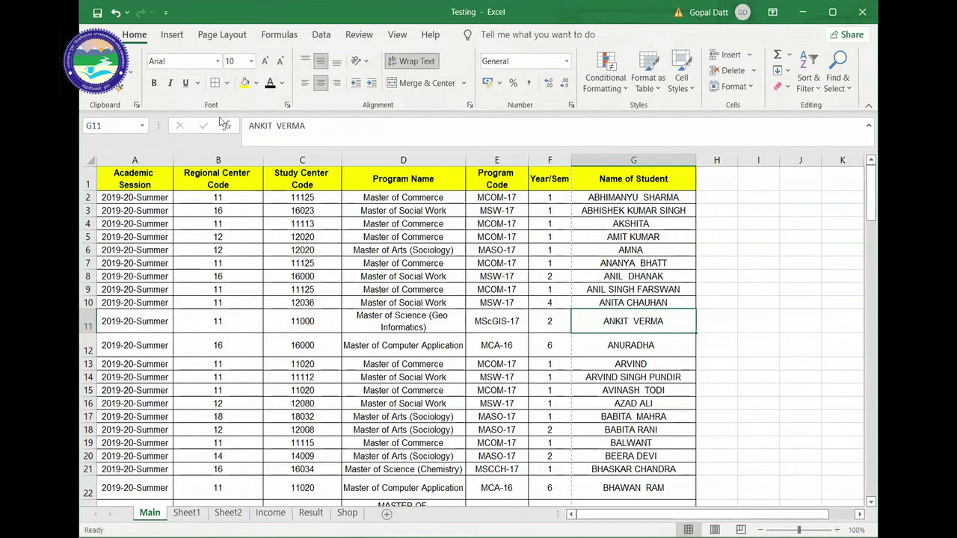
# Narrow columns B and C so headers wrap, and reduce the row 1 font size to 9.
pyautogui.moveTo(262, 157); pyautogui.dragTo(239, 157)
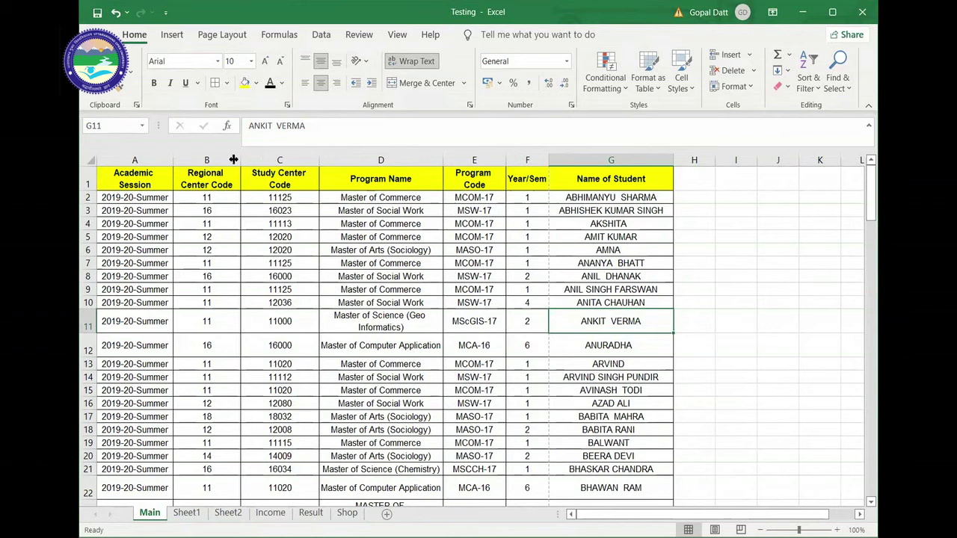
pyautogui.moveTo(233, 159); pyautogui.dragTo(228, 159)
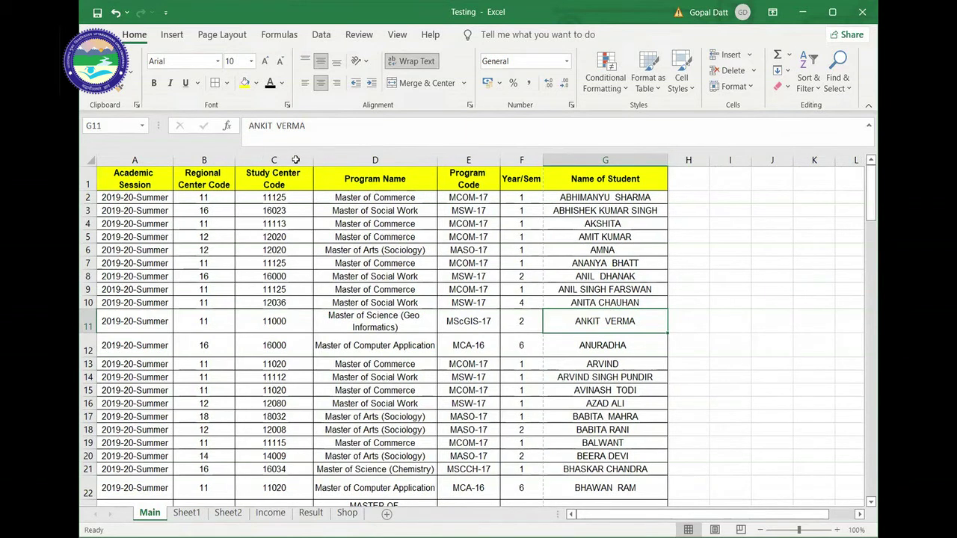
pyautogui.moveTo(313, 159); pyautogui.dragTo(228, 159)
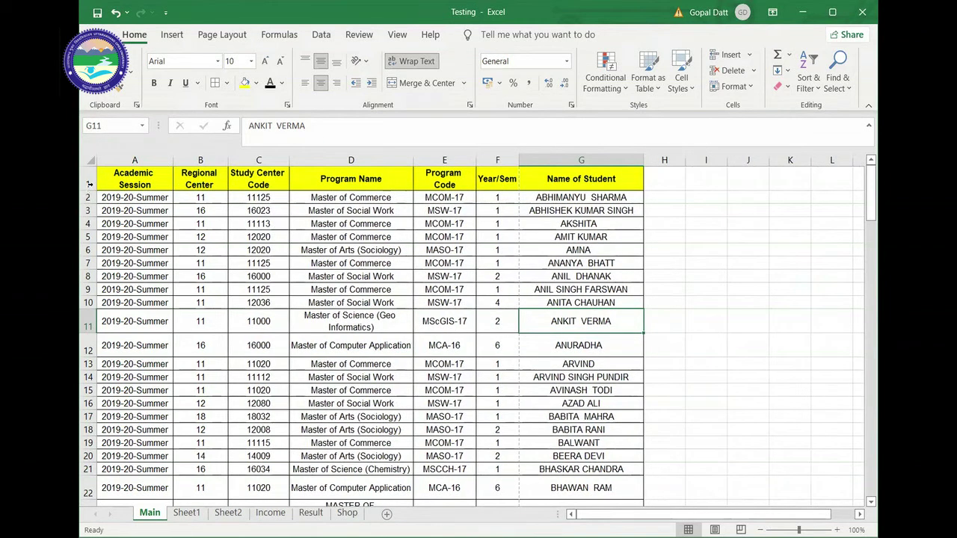
pyautogui.click(87, 185)
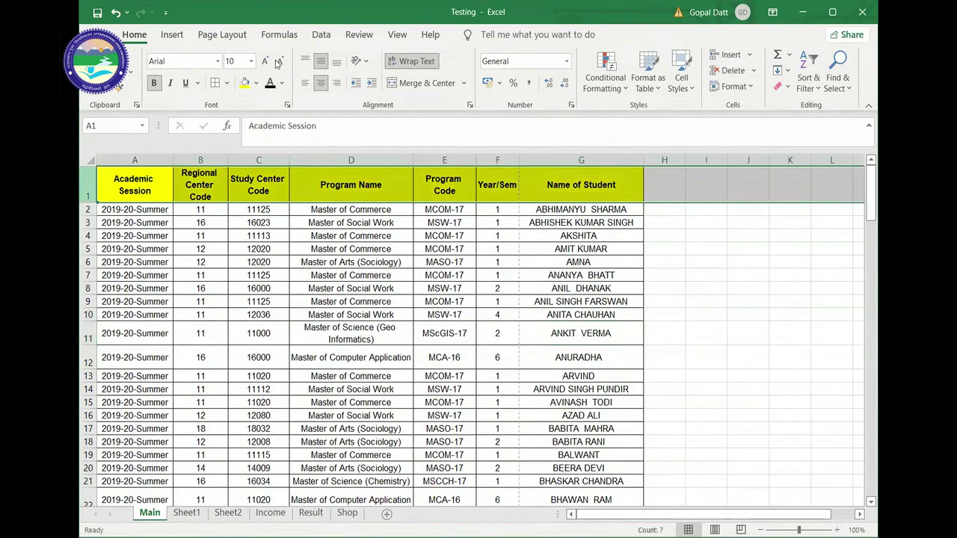
pyautogui.click(279, 61)
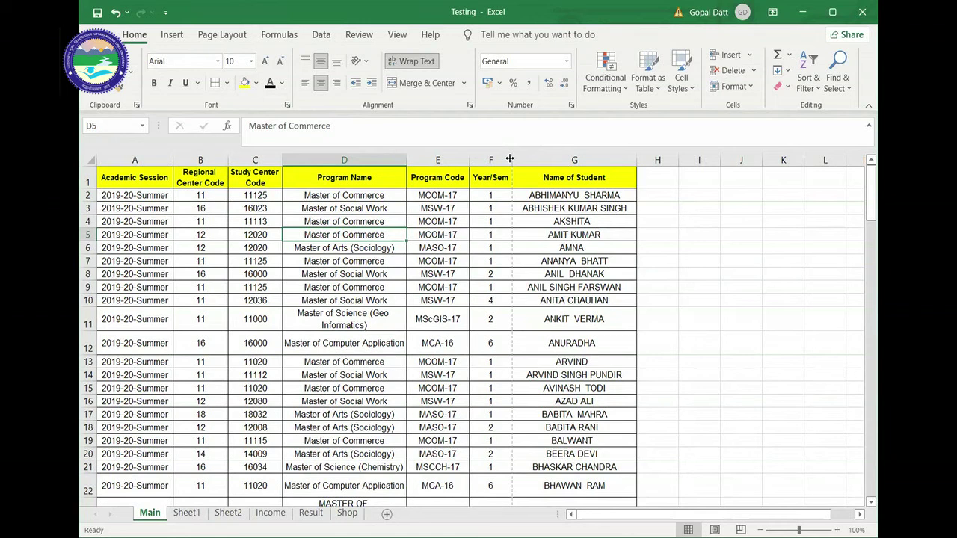
# Narrow column F to about 40 pixels and column C slightly more.
pyautogui.moveTo(509, 158)
pyautogui.mouseDown()
pyautogui.moveTo(485, 164)
pyautogui.moveTo(492, 236)
pyautogui.mouseUp()
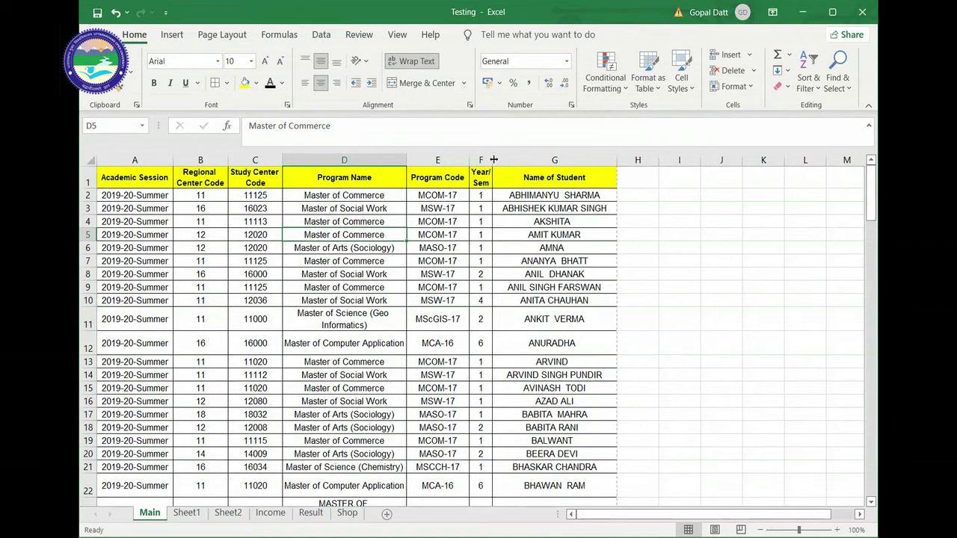
pyautogui.moveTo(488, 154); pyautogui.dragTo(499, 233)
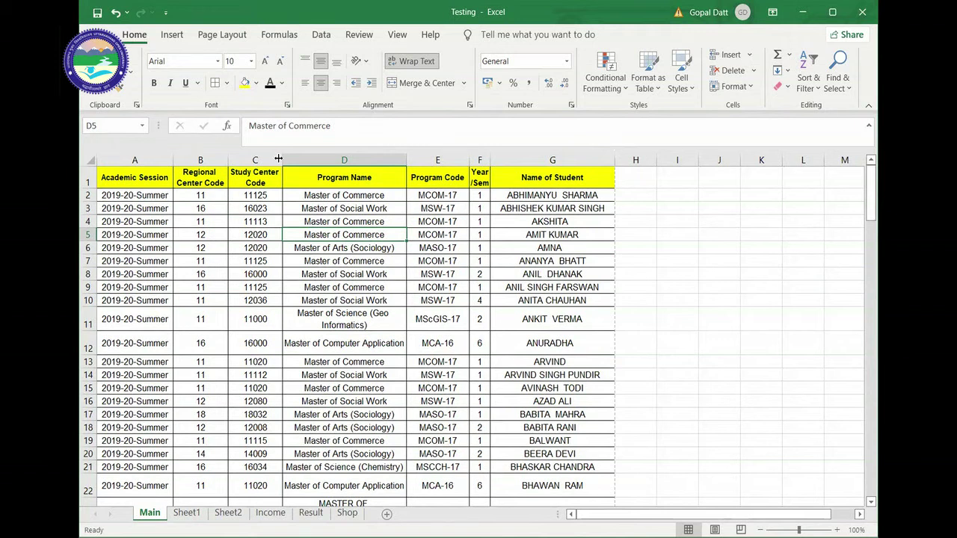
pyautogui.click(278, 158)
pyautogui.moveTo(278, 159); pyautogui.dragTo(266, 193)
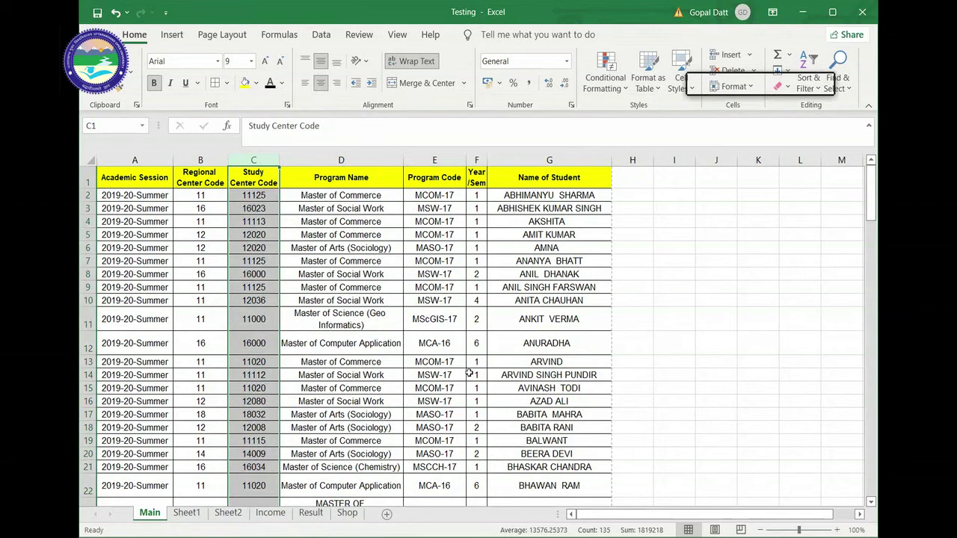
pyautogui.click(470, 374)
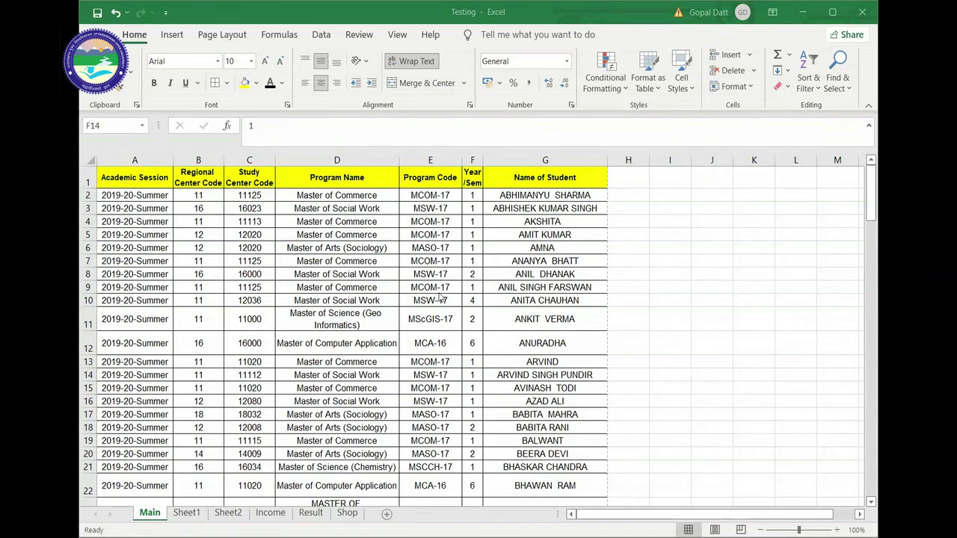
pyautogui.scroll(-1, 440, 297)
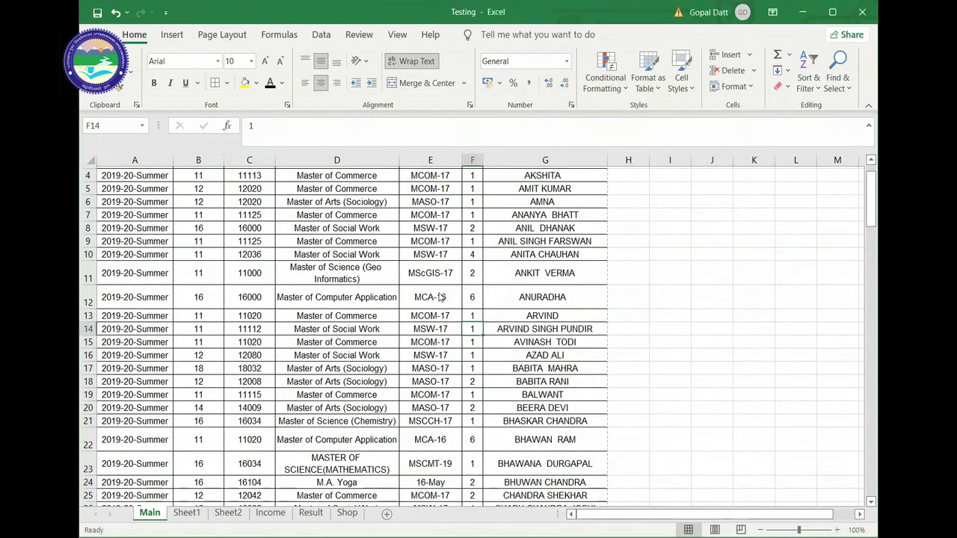
pyautogui.scroll(-1, 441, 297)
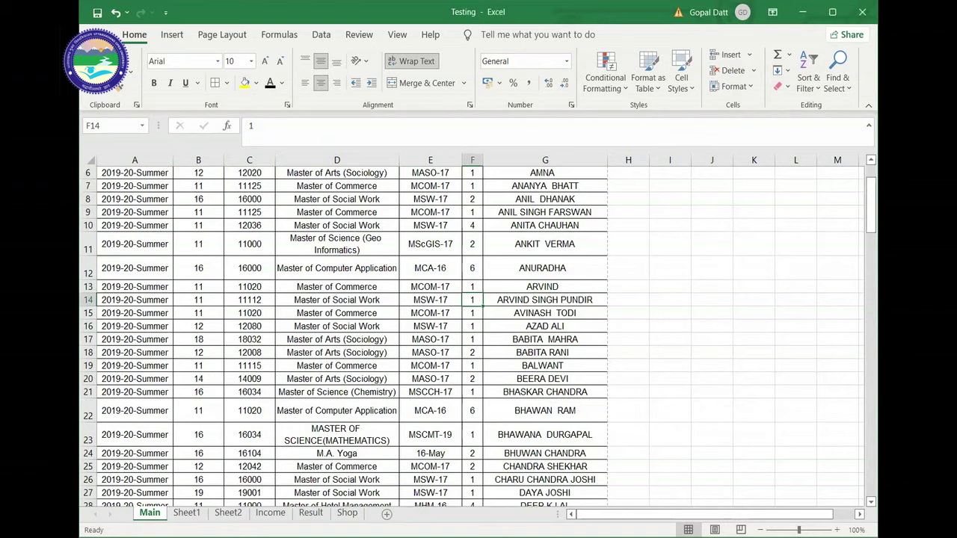
pyautogui.scroll(2, 478, 328)
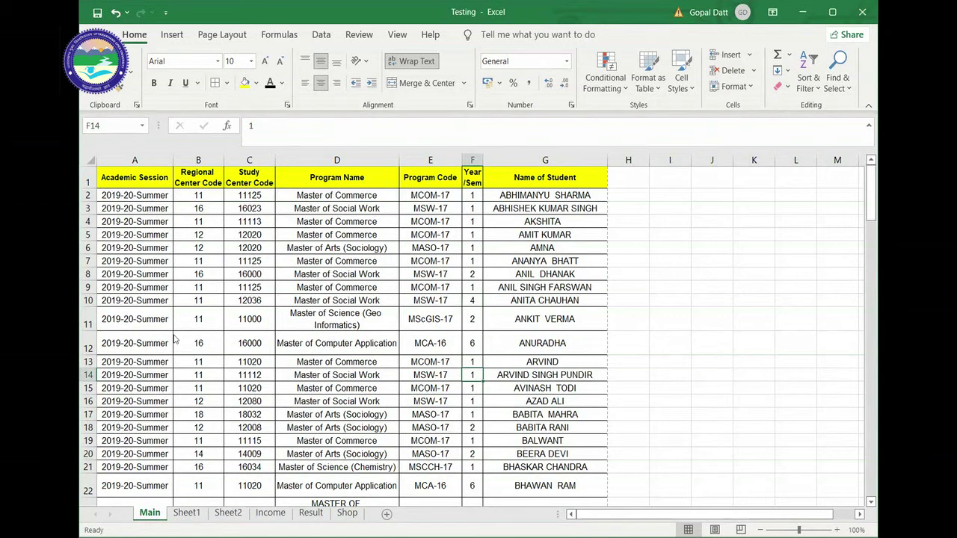
pyautogui.press('Left')
pyautogui.press('Up')
pyautogui.press('Up')
pyautogui.hotkey('alt', 'f')
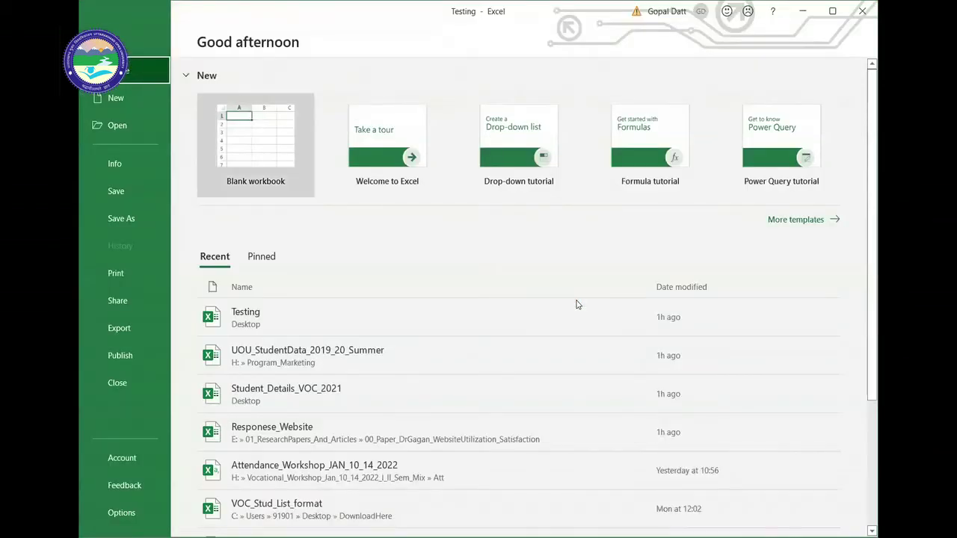
# Set the print scaling to 86% of normal size so the table fits on 3 pages.
pyautogui.hotkey('ctrl', 'p')
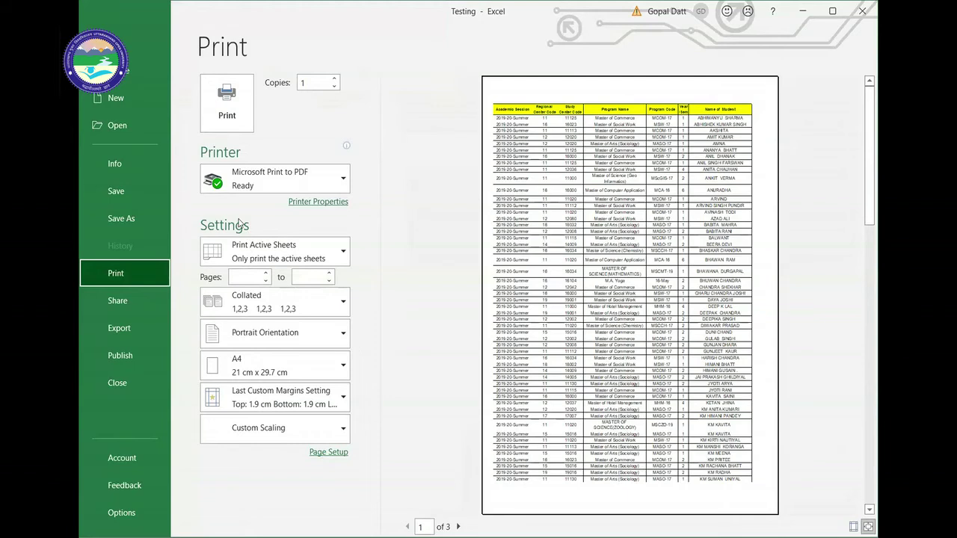
pyautogui.click(328, 451)
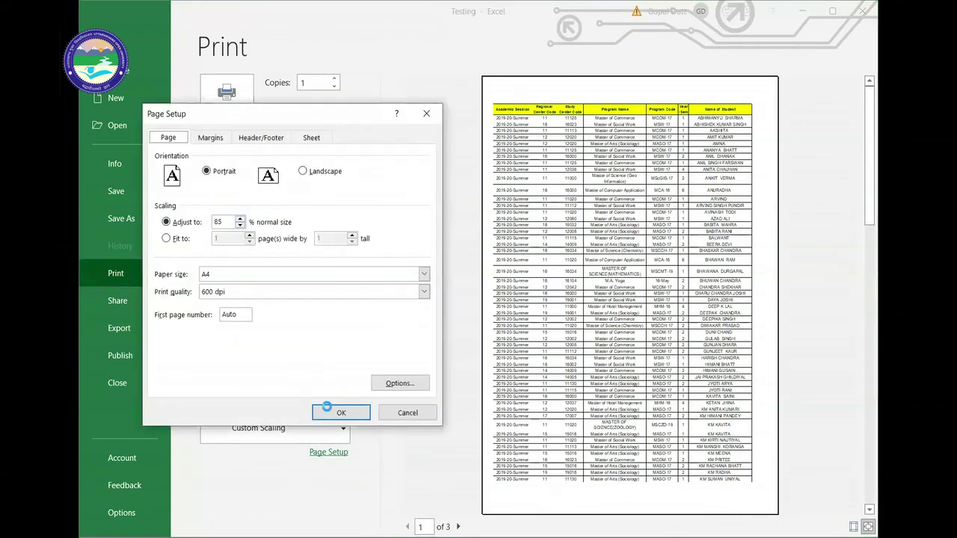
pyautogui.click(330, 411)
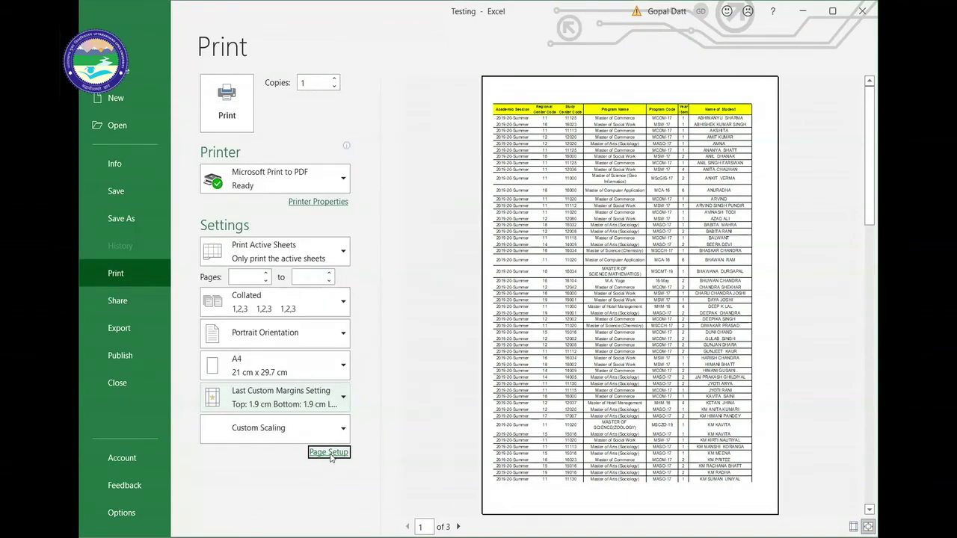
pyautogui.click(329, 453)
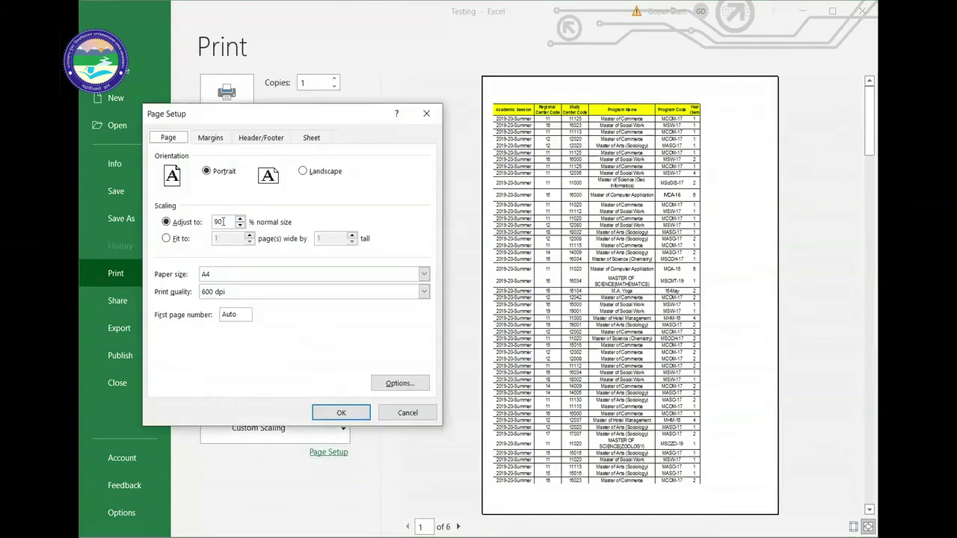
pyautogui.press('BackSpace')
pyautogui.press('BackSpace')
pyautogui.write('85')
pyautogui.write('6')
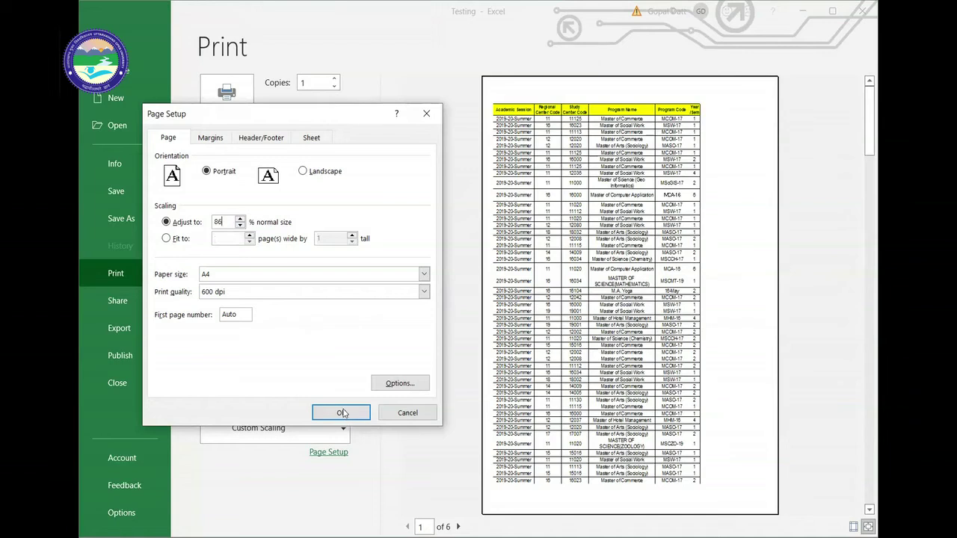
pyautogui.click(343, 413)
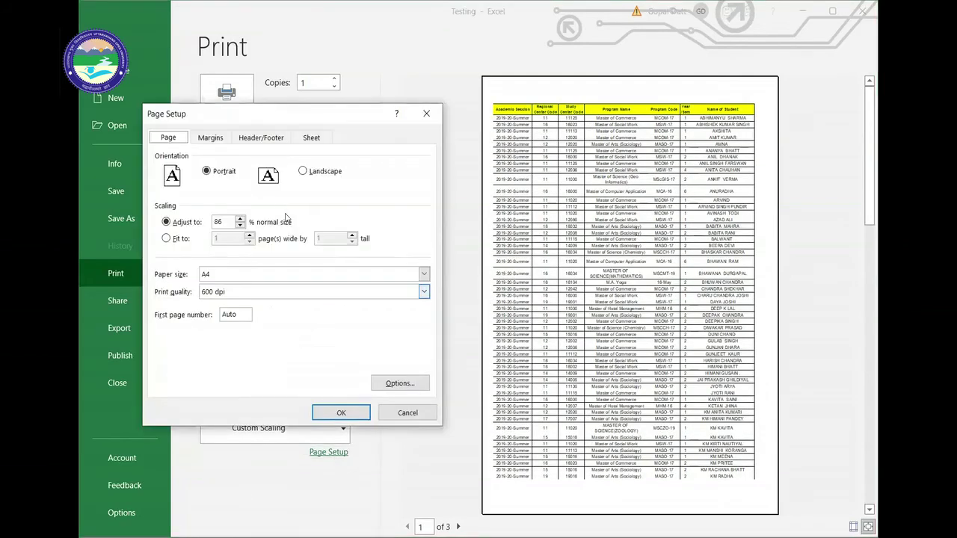
pyautogui.hotkey('ctrl', 'Tab')
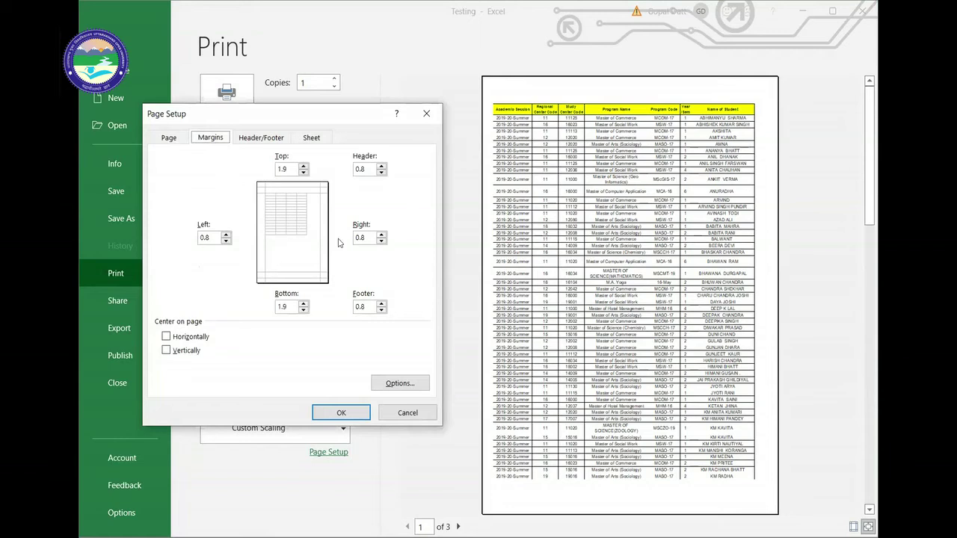
# Raise the top print margin from 1.9 cm to 2.4 cm.
pyautogui.press('Tab')
pyautogui.press('Up')
pyautogui.click(337, 413)
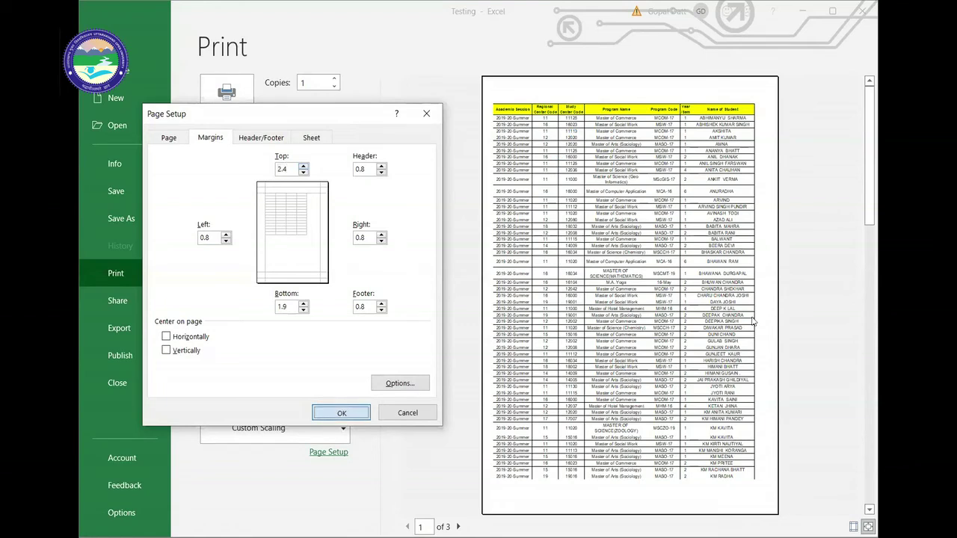
pyautogui.scroll(-2, 753, 320)
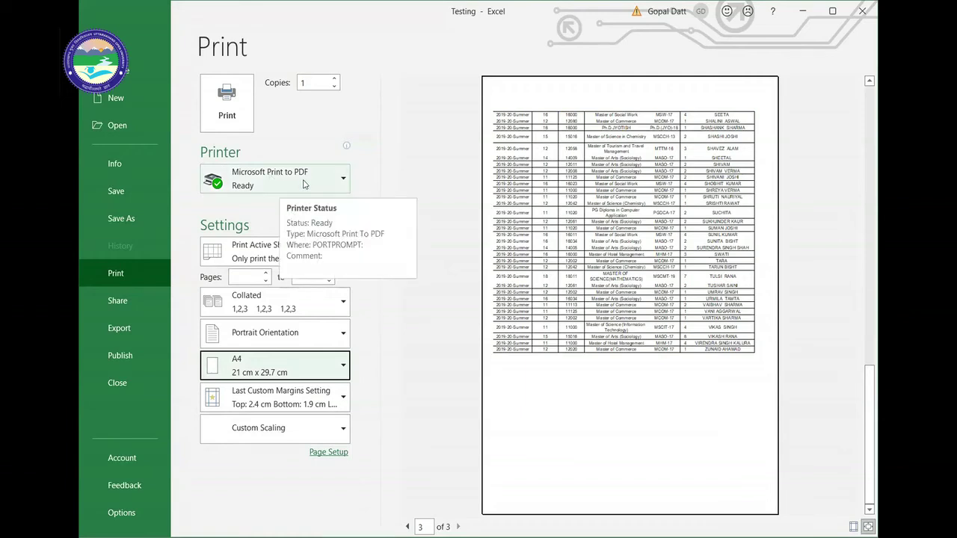
# Print the student sheet with the Microsoft Print to PDF printer.
pyautogui.moveTo(273, 178)
pyautogui.click(290, 185)
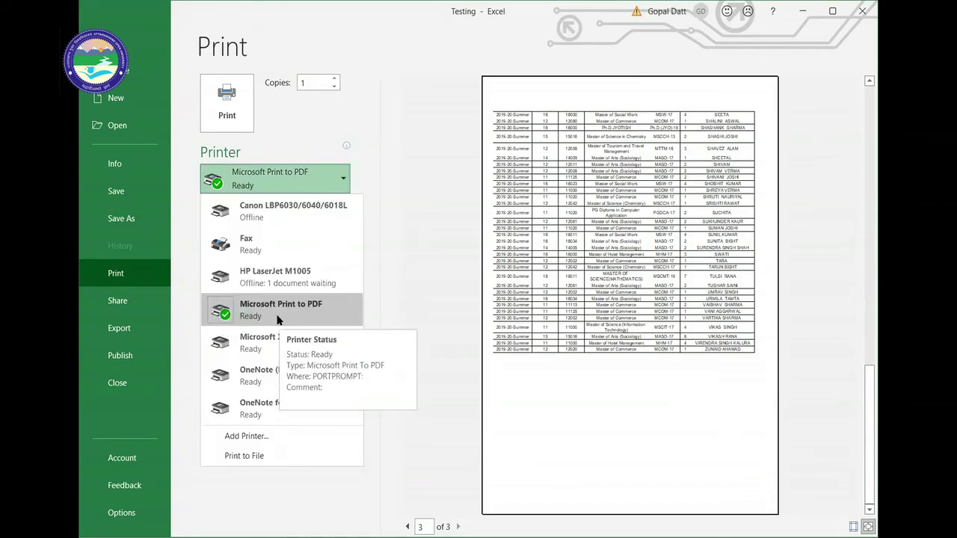
pyautogui.click(222, 109)
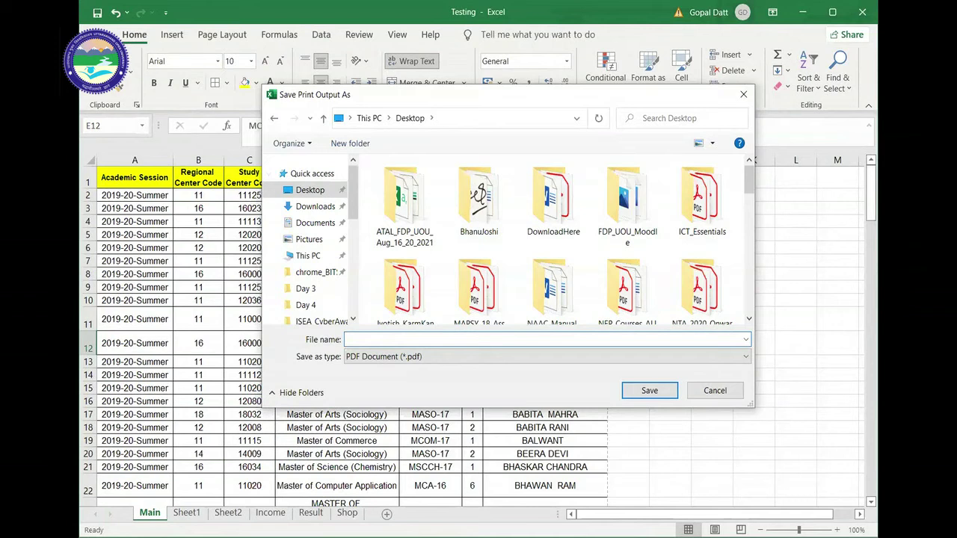
# Save the PDF printout to the Desktop as Testing_pdf.
pyautogui.write('Testing')
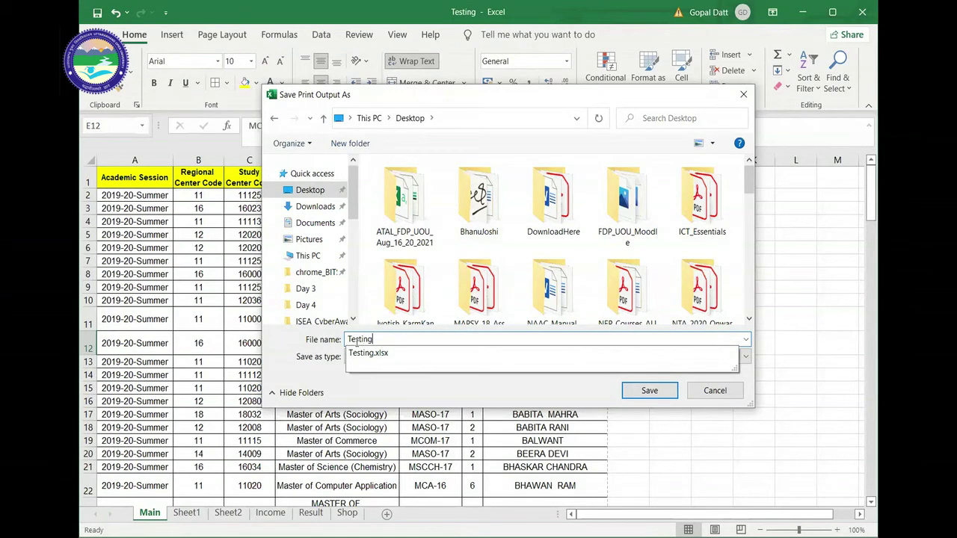
pyautogui.write('_')
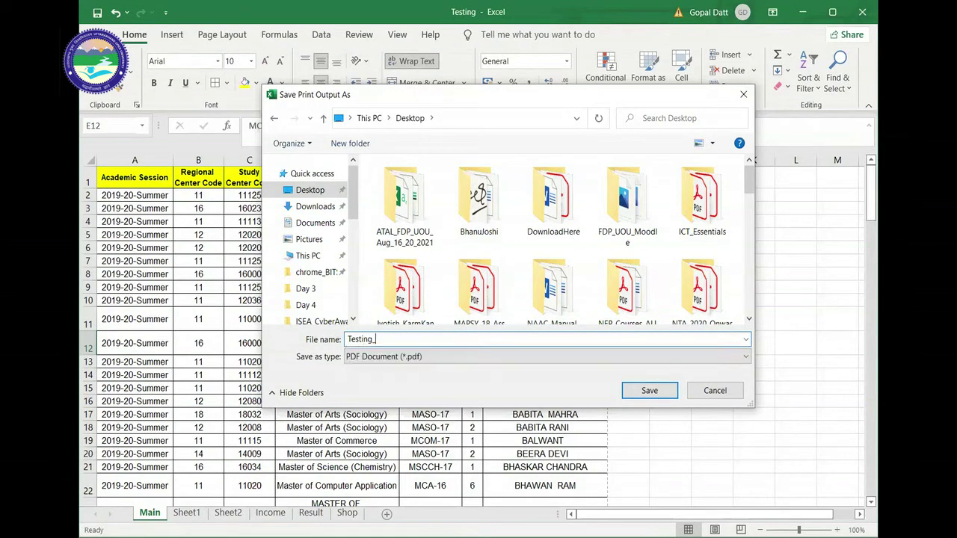
pyautogui.write('pd')
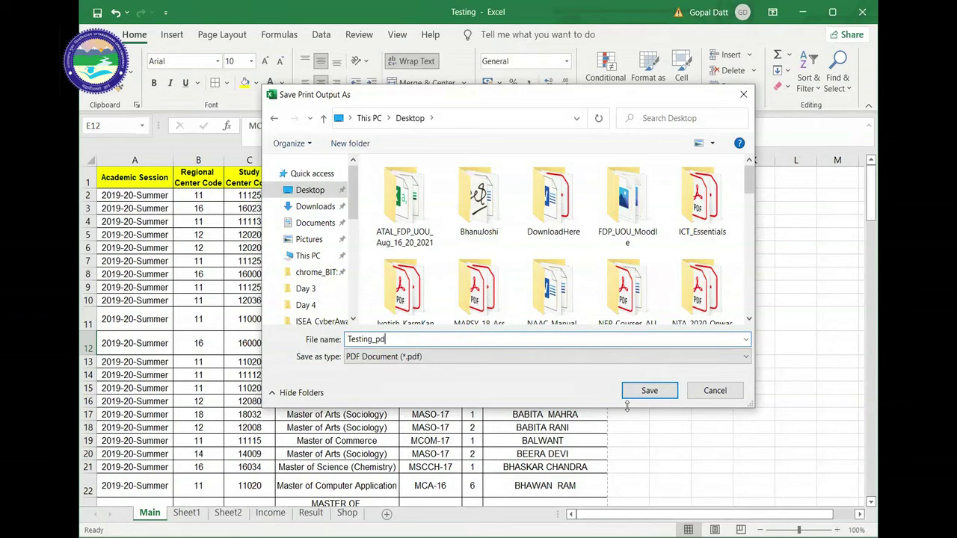
pyautogui.write('f')
pyautogui.click(641, 394)
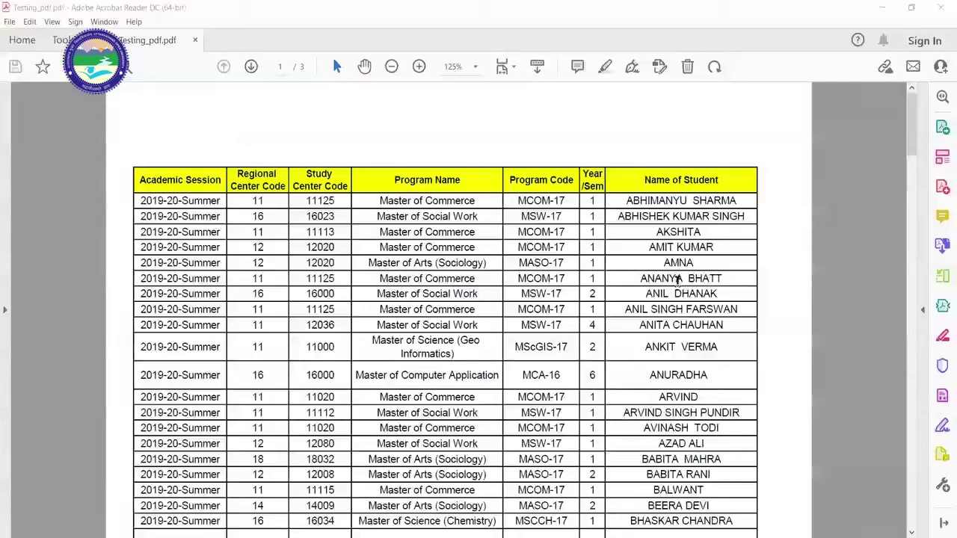
# Scroll through Testing_pdf.pdf from page 1 to the end of page 3.
pyautogui.scroll(-1, 678, 280)
pyautogui.scroll(-2, 678, 280)
pyautogui.scroll(5, 678, 279)
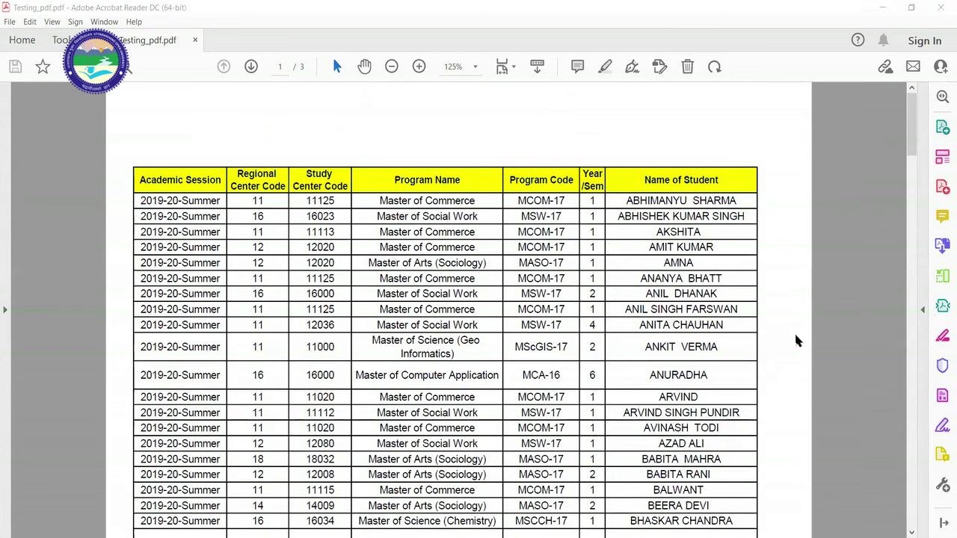
pyautogui.scroll(-3, 736, 292)
pyautogui.scroll(-2, 736, 290)
pyautogui.scroll(-1, 735, 287)
pyautogui.scroll(-3, 735, 283)
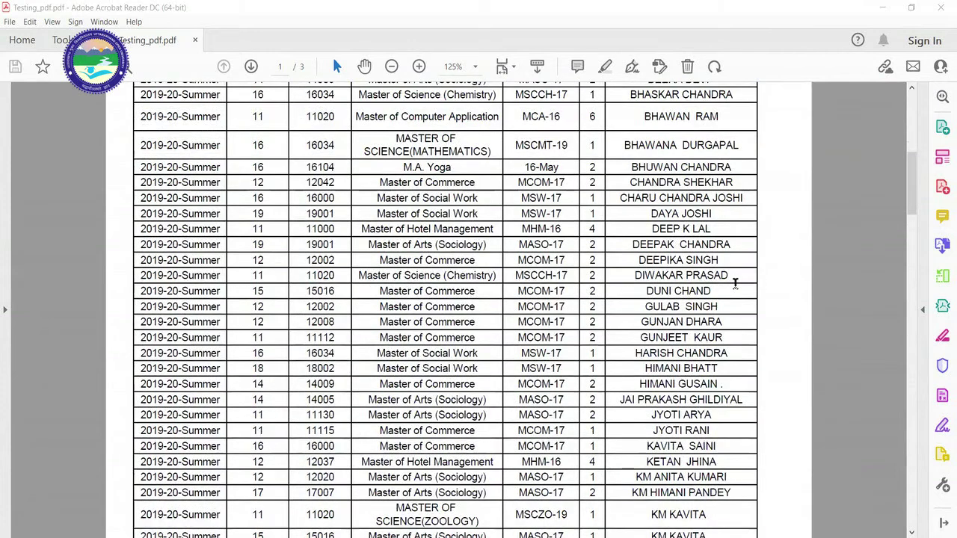
pyautogui.scroll(-2, 735, 282)
pyautogui.scroll(-9, 735, 282)
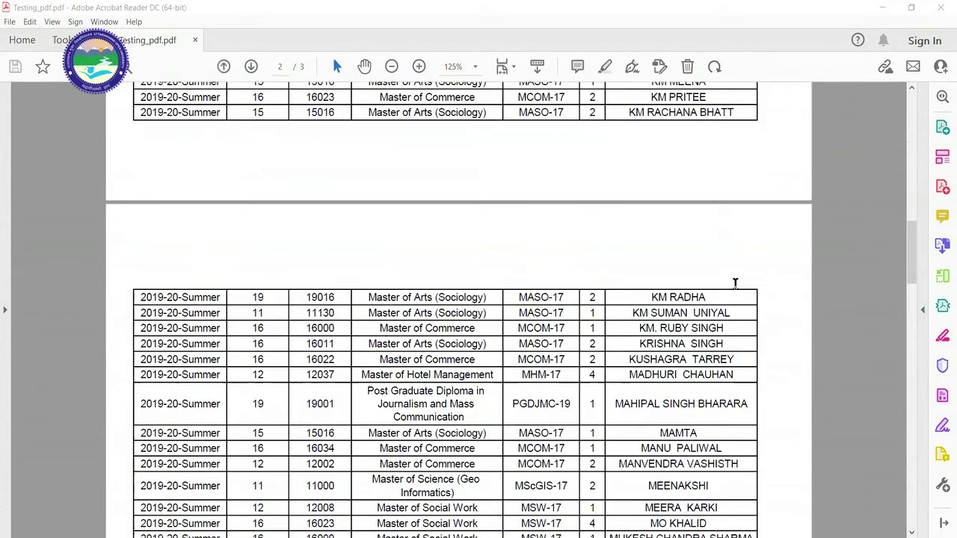
pyautogui.scroll(-6, 735, 283)
pyautogui.scroll(-10, 734, 289)
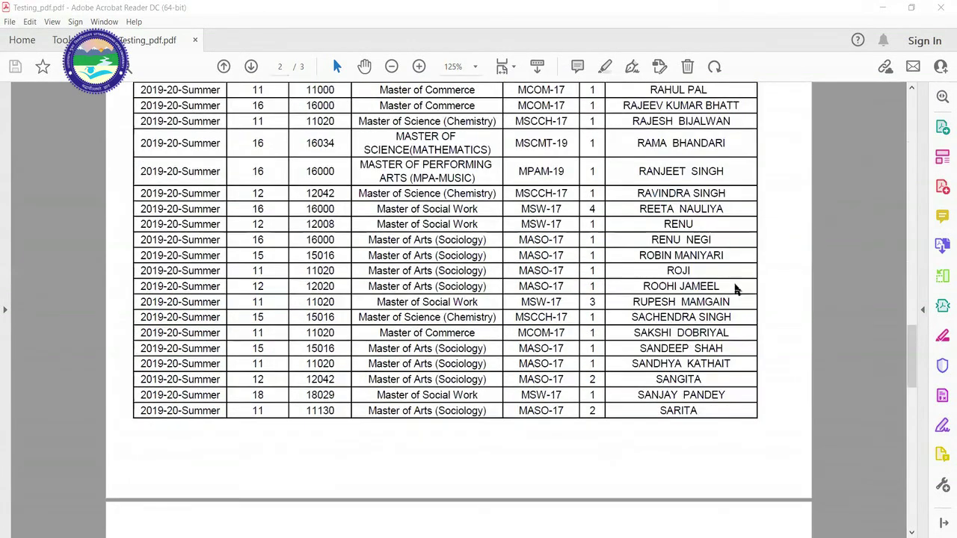
pyautogui.scroll(-7, 735, 289)
pyautogui.scroll(-6, 734, 290)
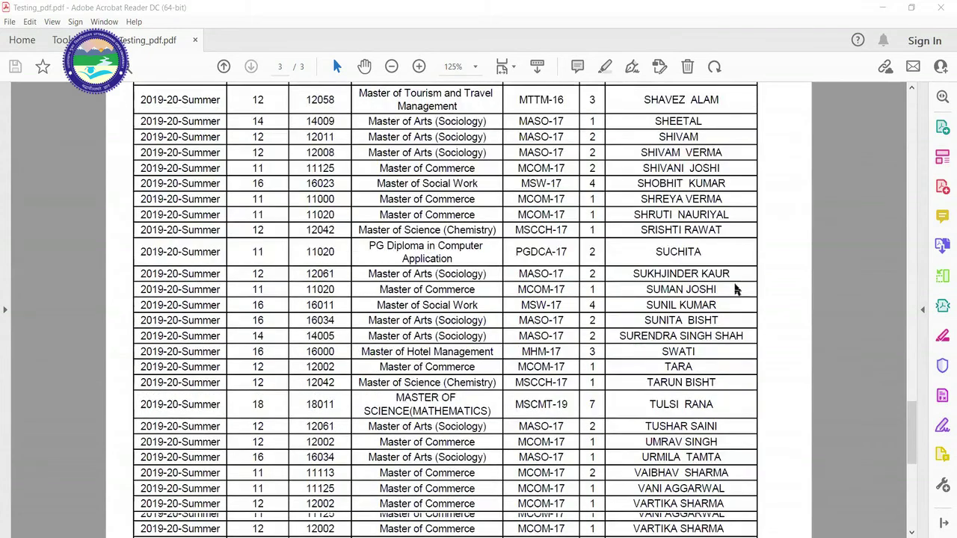
pyautogui.scroll(-5, 736, 288)
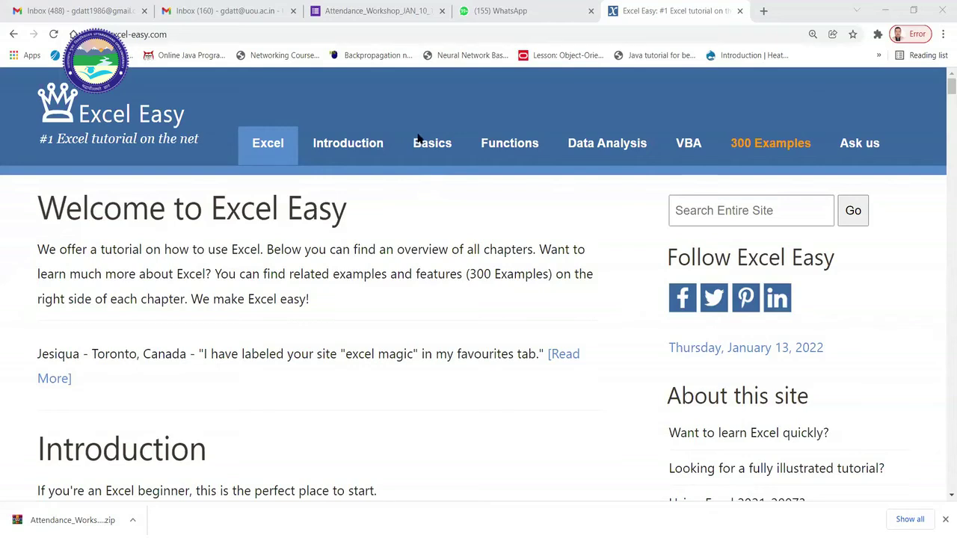
# Select the excel-easy.com address and bring the browser window back into focus.
pyautogui.moveTo(225, 34); pyautogui.dragTo(109, 35)
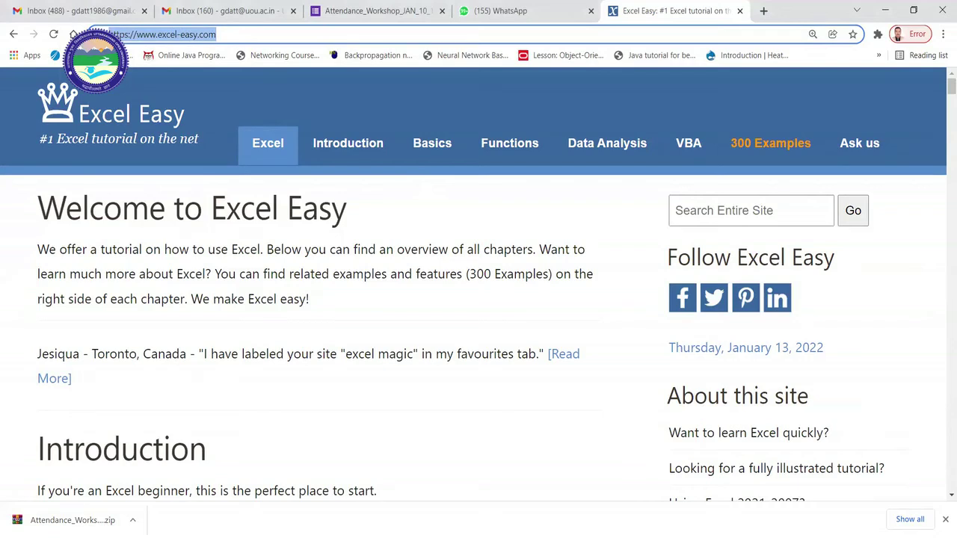
pyautogui.hotkey('alt', 'Tab')
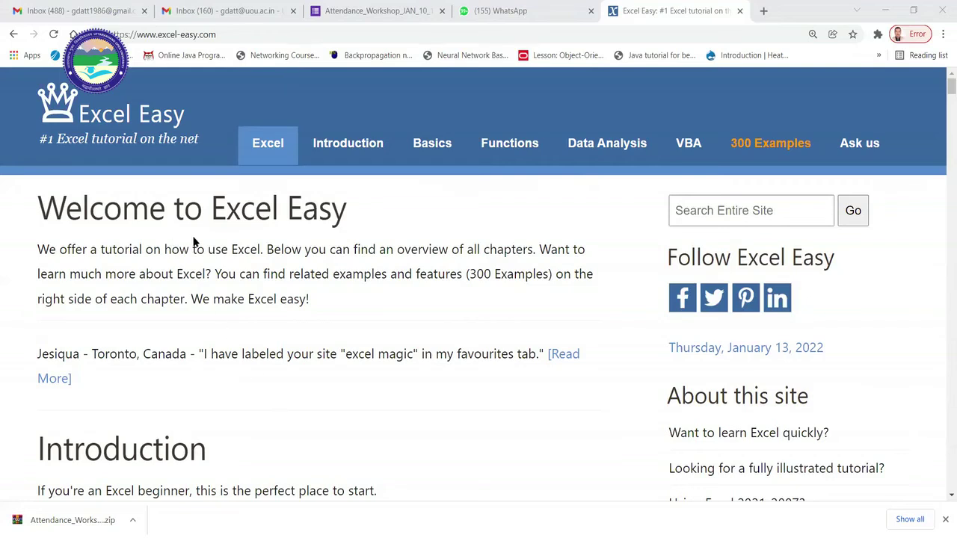
pyautogui.click(334, 277)
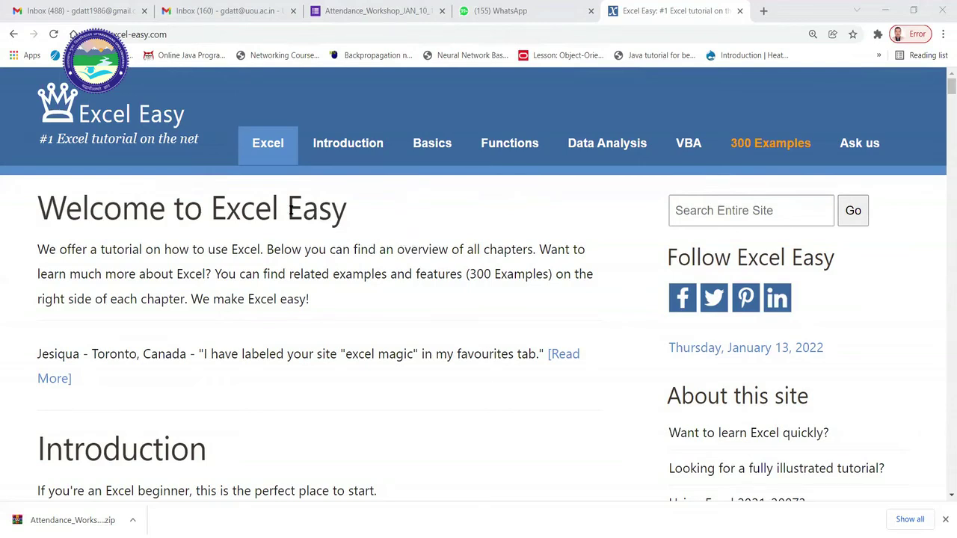
pyautogui.click(292, 209)
# Jump to Introduction and scroll past the Basics topics to the Functions section.
pyautogui.click(333, 143)
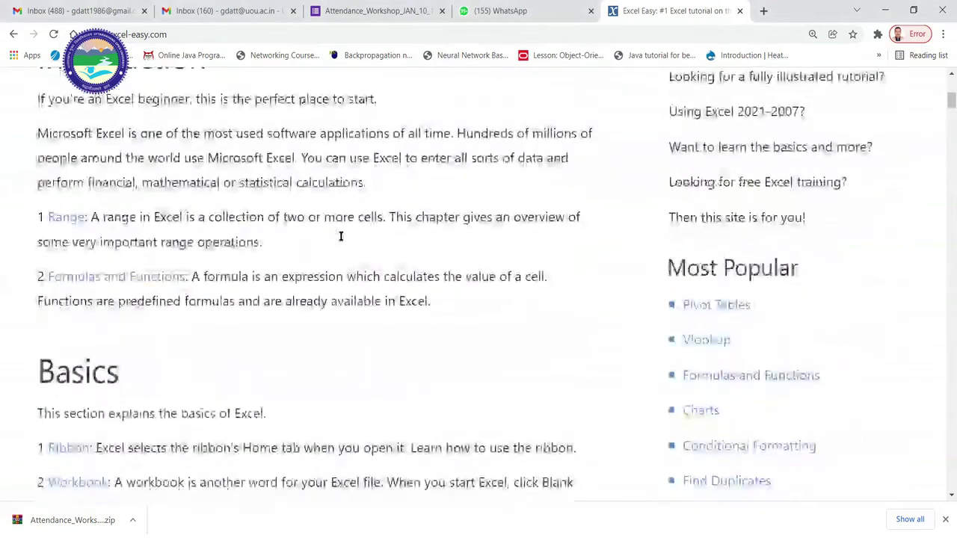
pyautogui.scroll(-1, 340, 236)
pyautogui.scroll(-1, 338, 236)
pyautogui.scroll(-1, 338, 237)
pyautogui.click(68, 254)
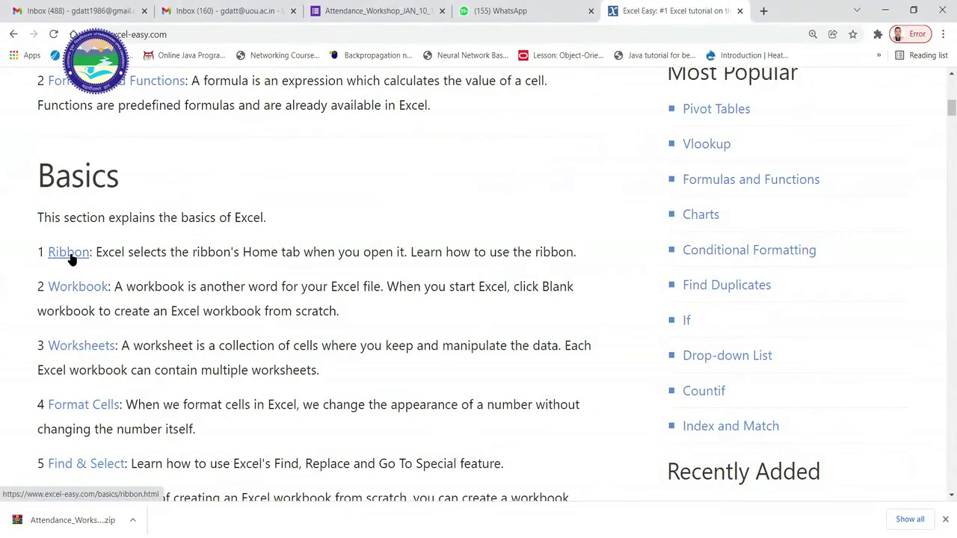
pyautogui.scroll(-1, 70, 251)
pyautogui.scroll(-2, 89, 282)
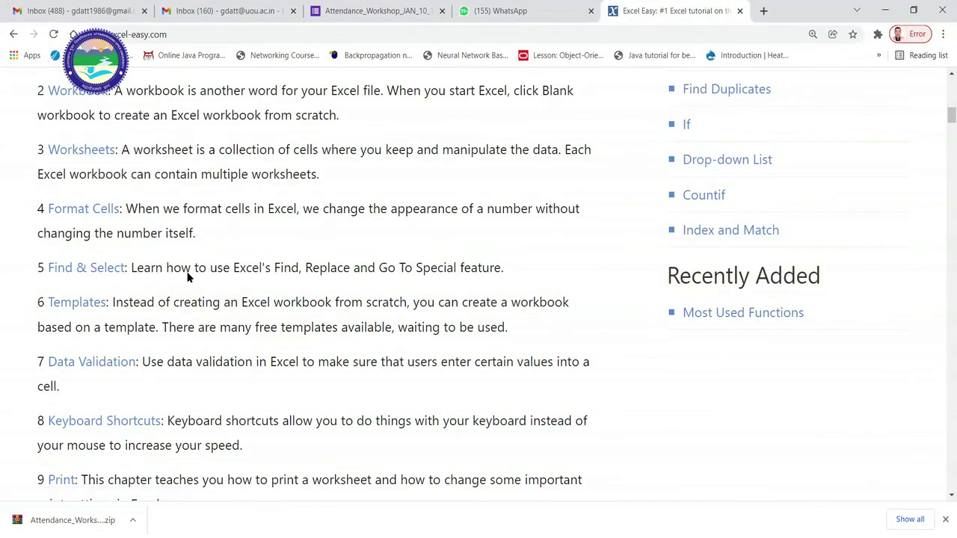
pyautogui.scroll(-1, 188, 278)
pyautogui.scroll(-1, 190, 293)
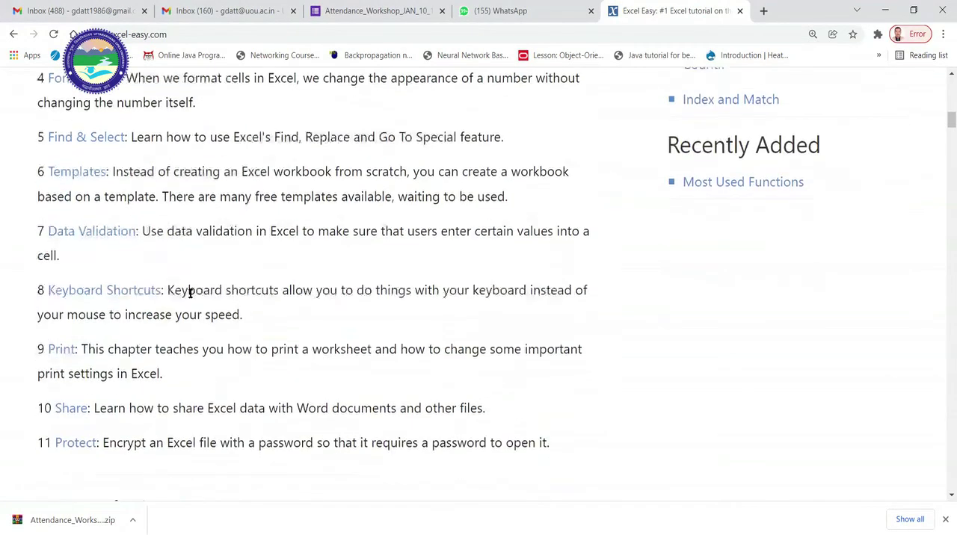
pyautogui.scroll(-1, 190, 293)
pyautogui.scroll(-1, 75, 255)
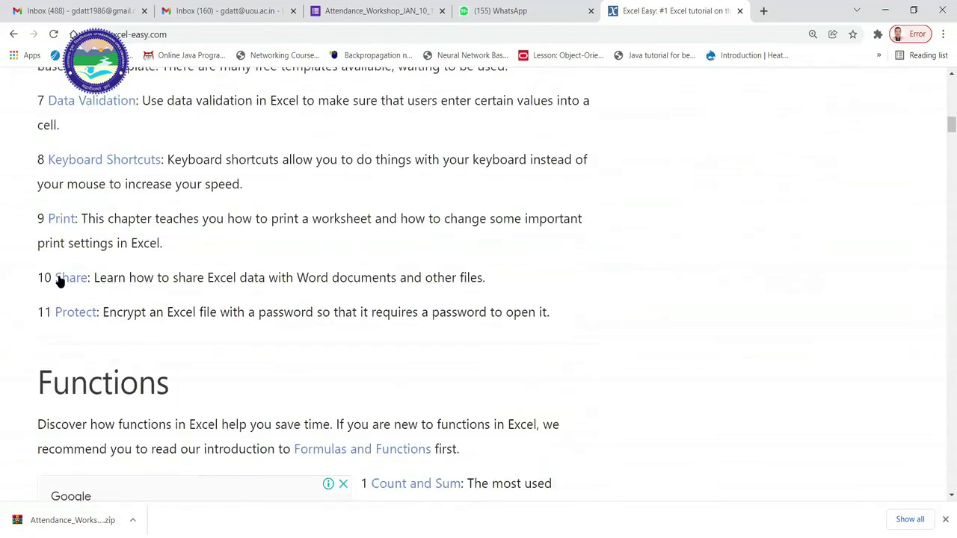
pyautogui.scroll(-1, 135, 318)
pyautogui.scroll(-1, 135, 317)
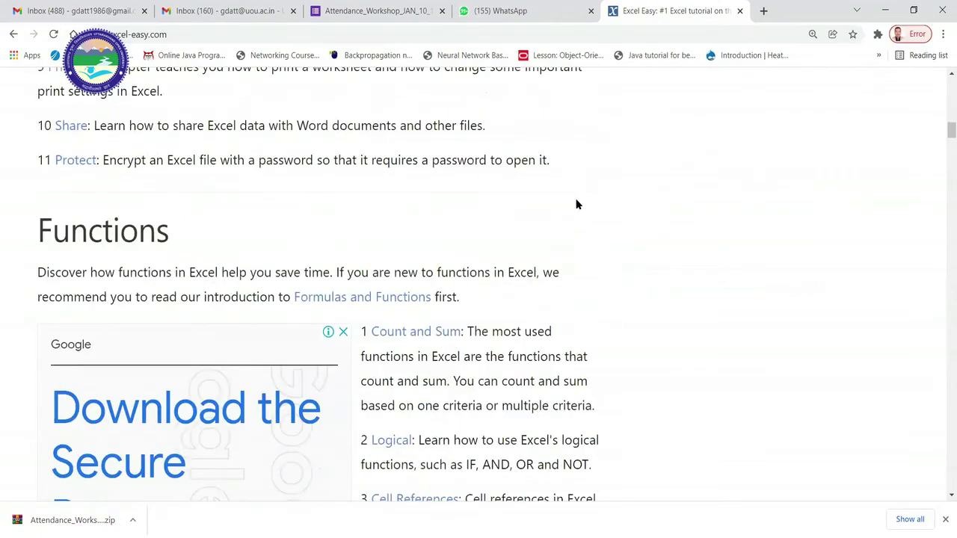
pyautogui.scroll(-1, 523, 209)
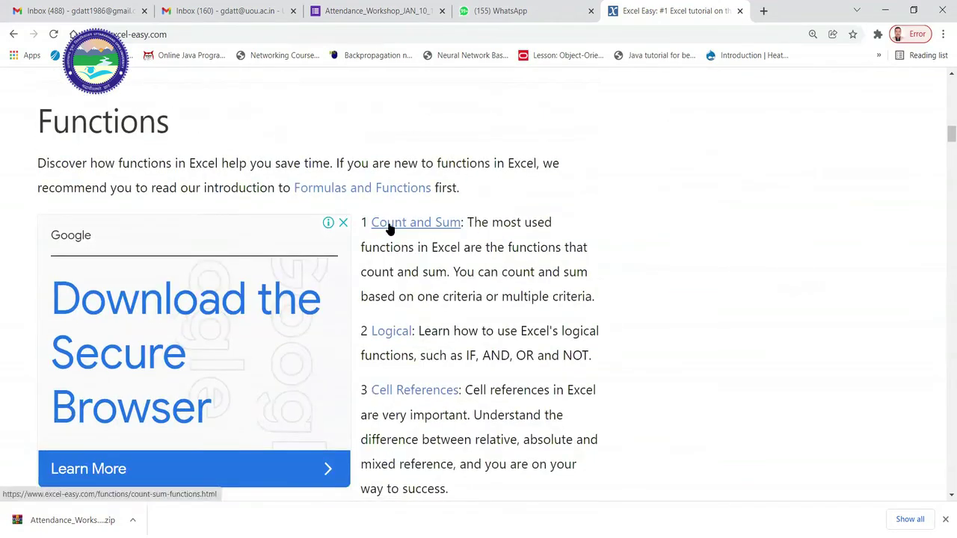
# Open Excel Easy's Count and Sum Functions tutorial and scroll through its COUNT example.
pyautogui.click(390, 230)
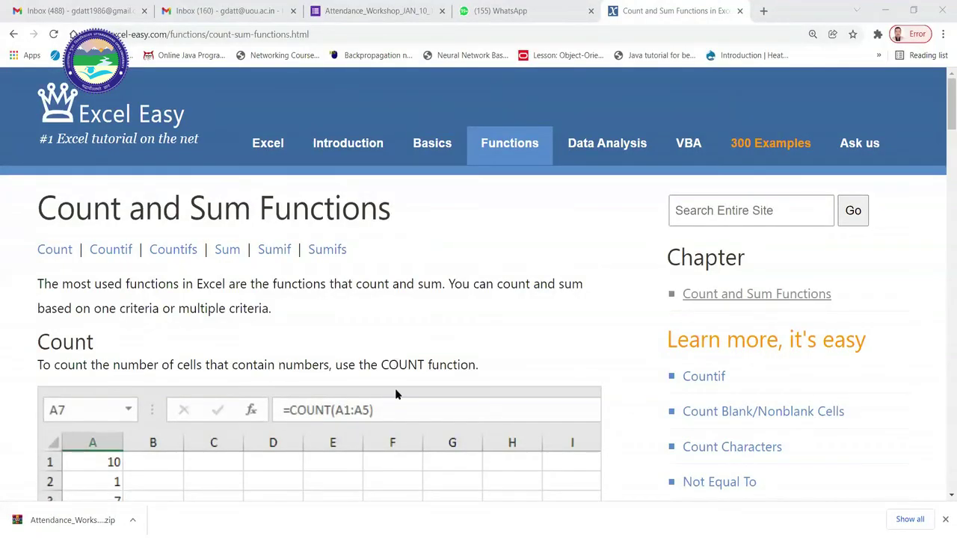
pyautogui.scroll(-1, 396, 394)
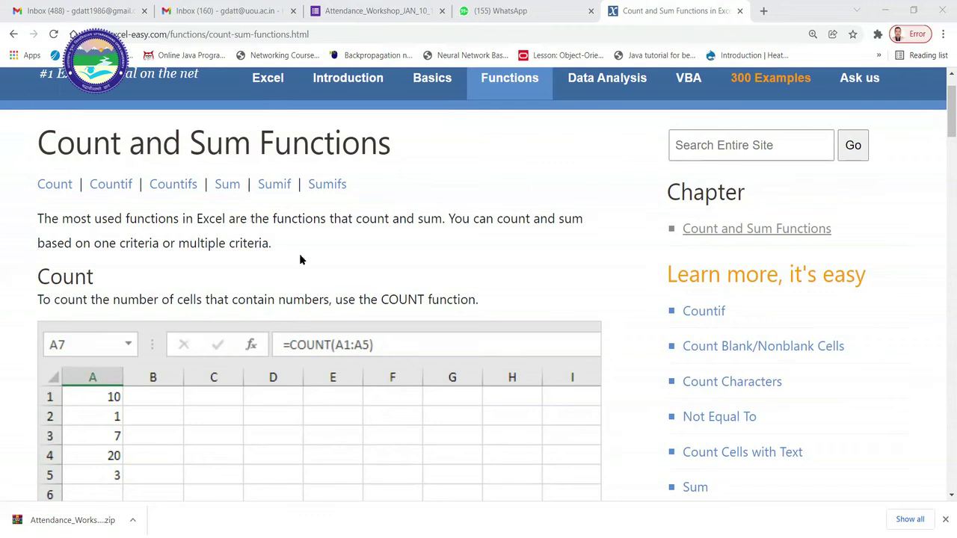
pyautogui.scroll(-1, 334, 368)
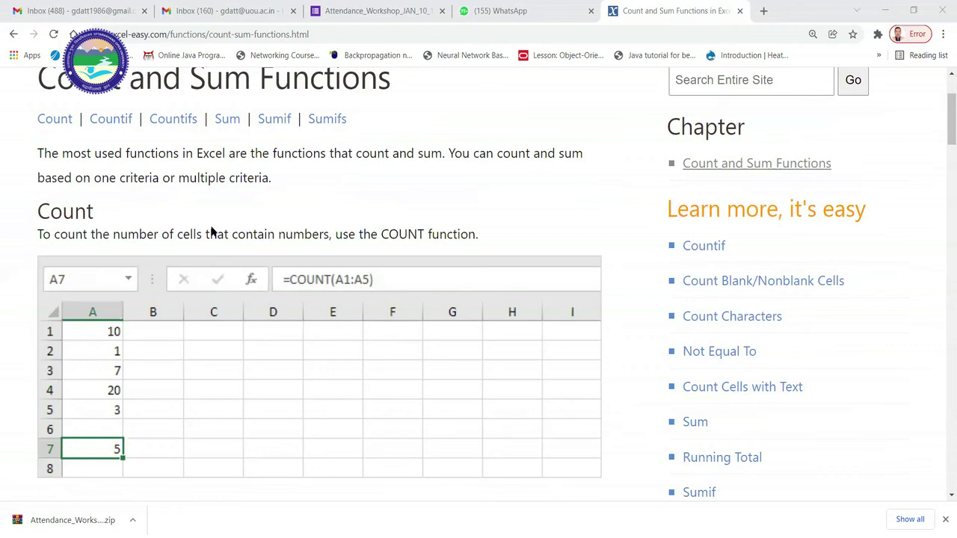
pyautogui.doubleClick(67, 216)
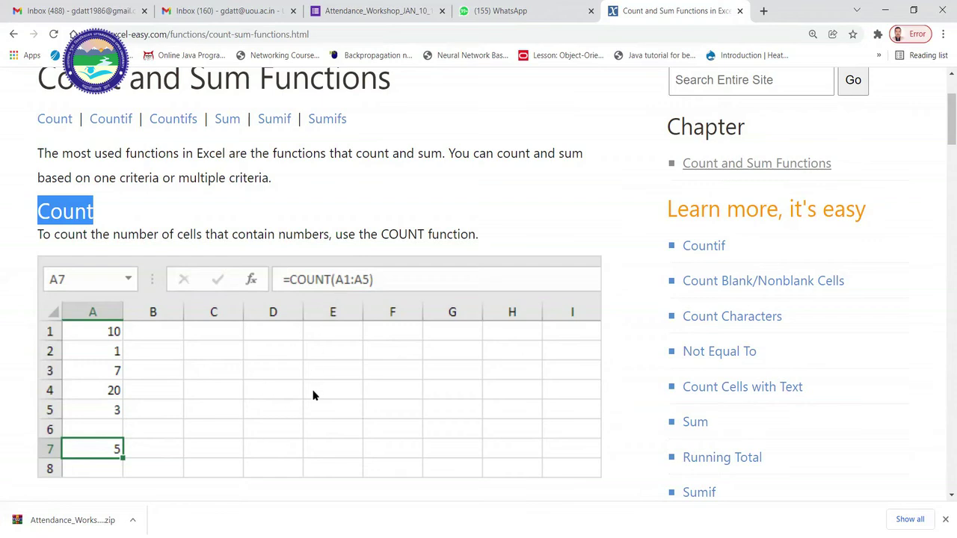
pyautogui.scroll(-1, 314, 395)
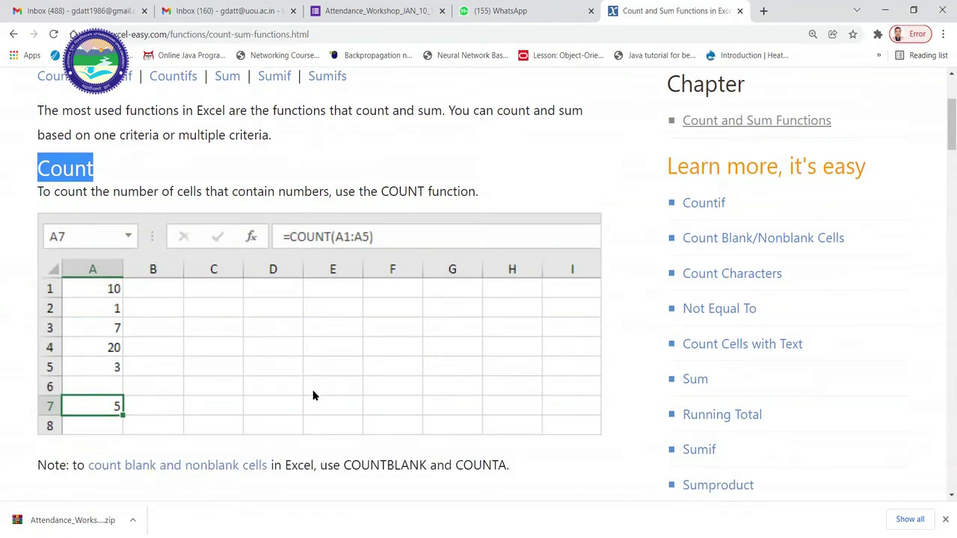
pyautogui.scroll(-1, 314, 396)
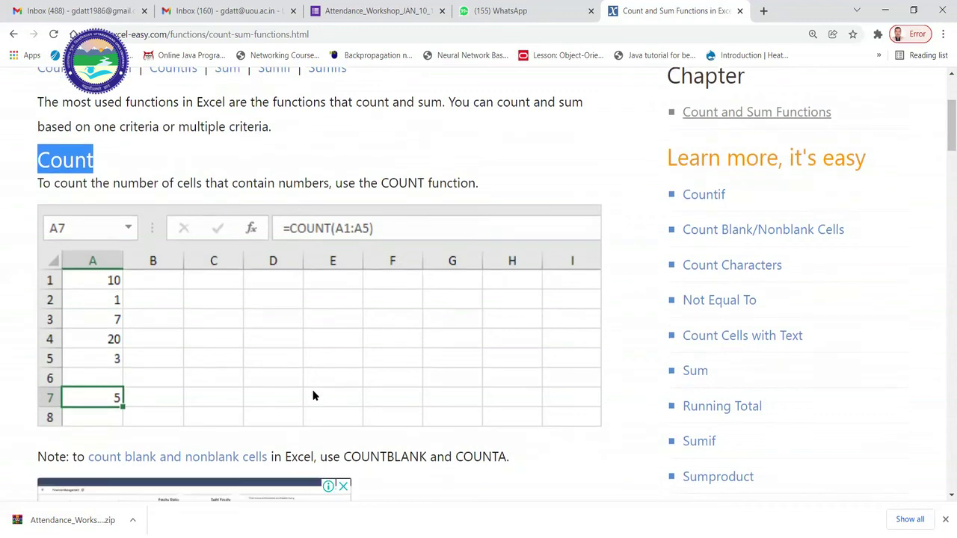
pyautogui.scroll(-2, 313, 396)
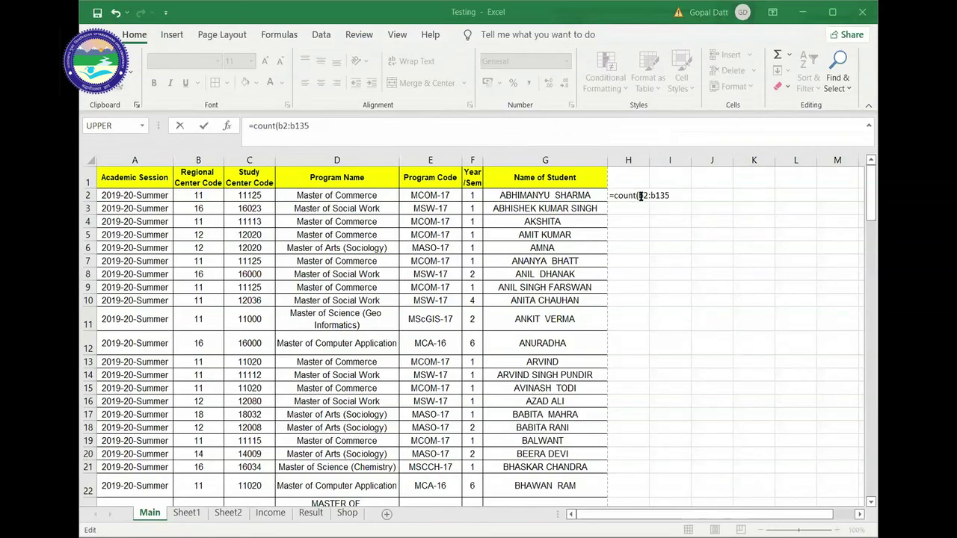
# Commit =COUNT(B2:B135) in H2 to get 134, then start =max(b2::b135) in H3.
pyautogui.click(628, 195)
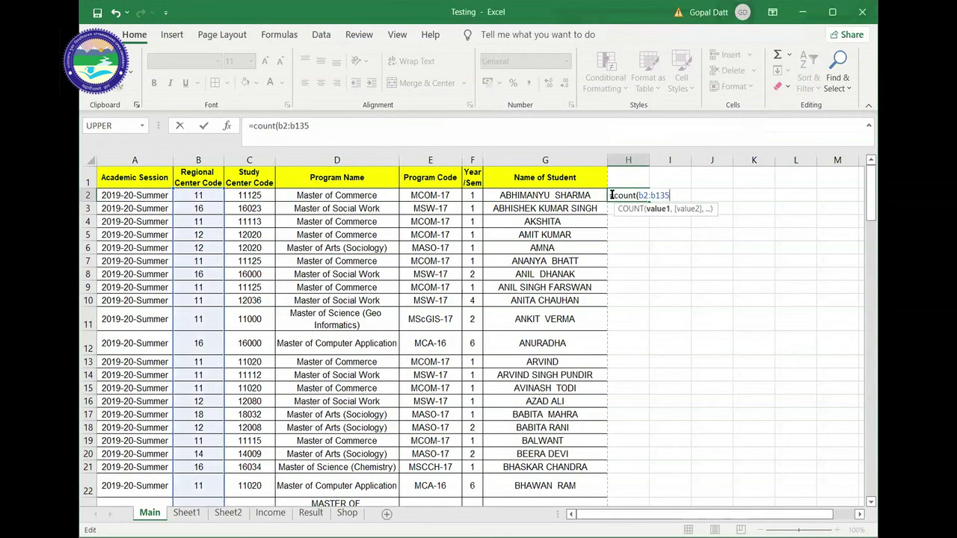
pyautogui.moveTo(611, 195); pyautogui.dragTo(635, 194)
pyautogui.click(644, 196)
pyautogui.hotkey('ctrl', 'Return')
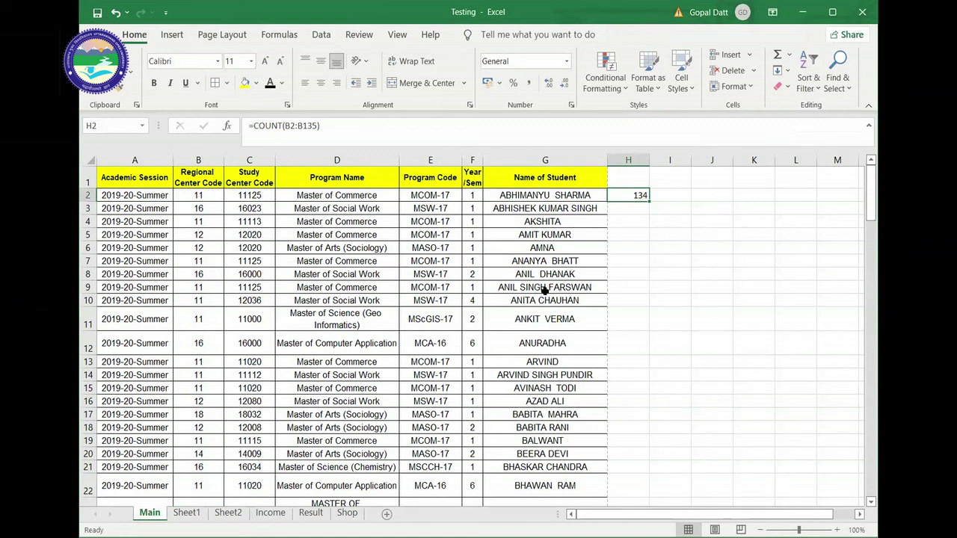
pyautogui.click(640, 208)
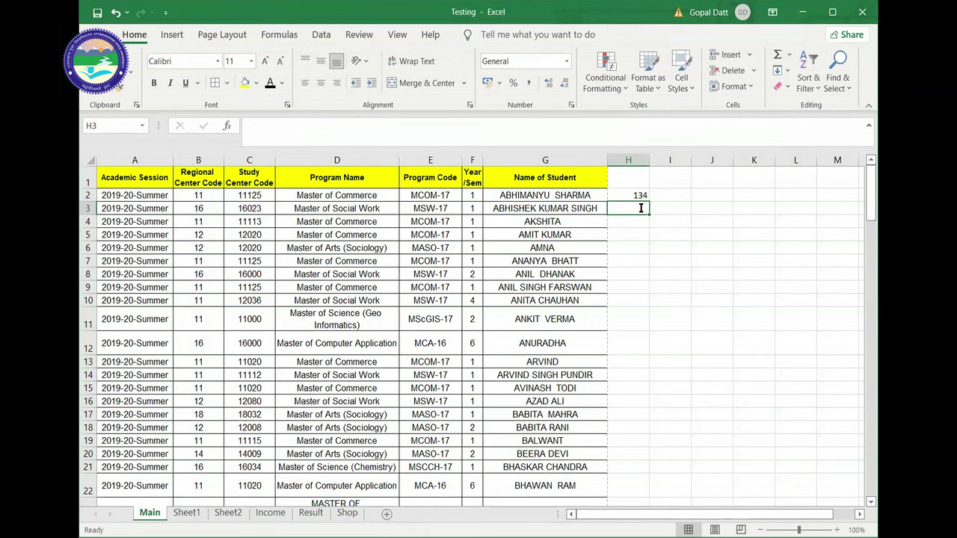
pyautogui.write('=')
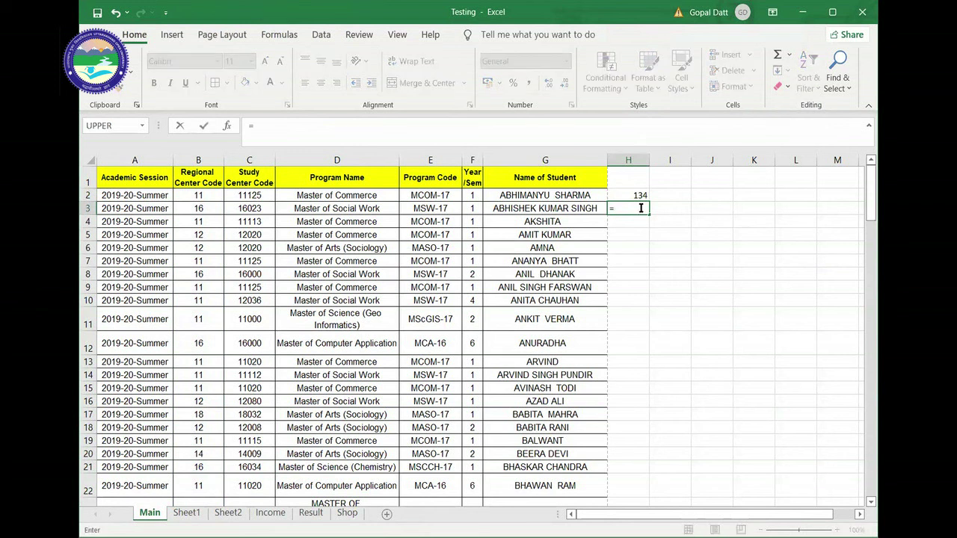
pyautogui.write('max')
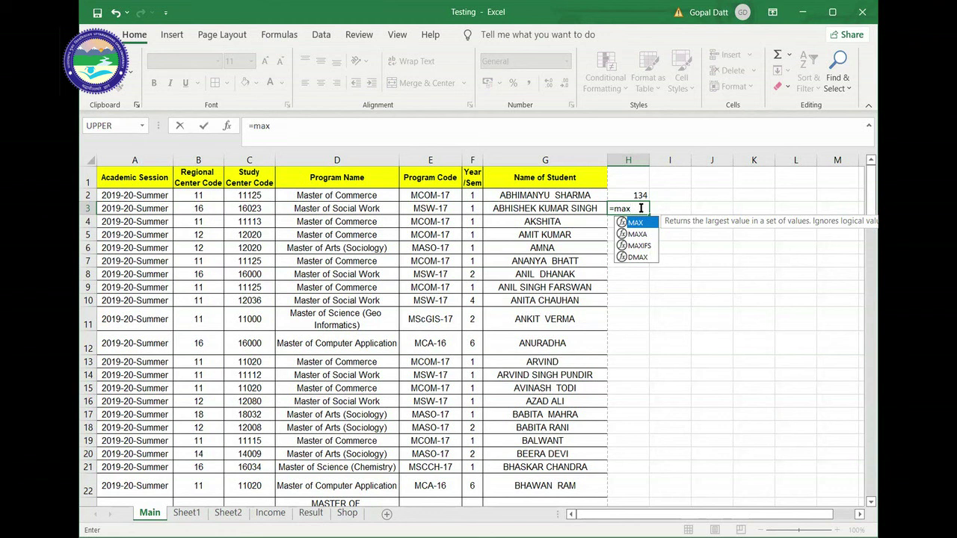
pyautogui.write('(')
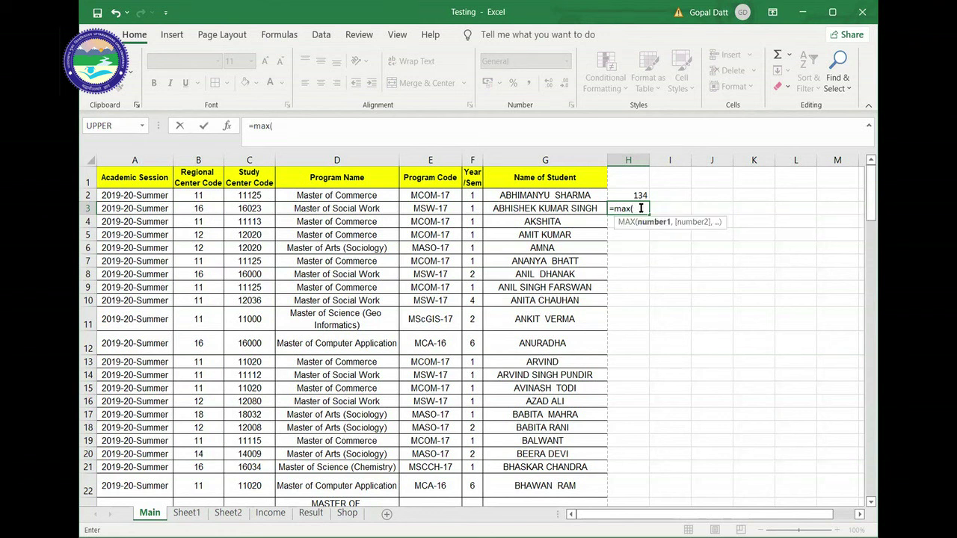
pyautogui.write('b2:')
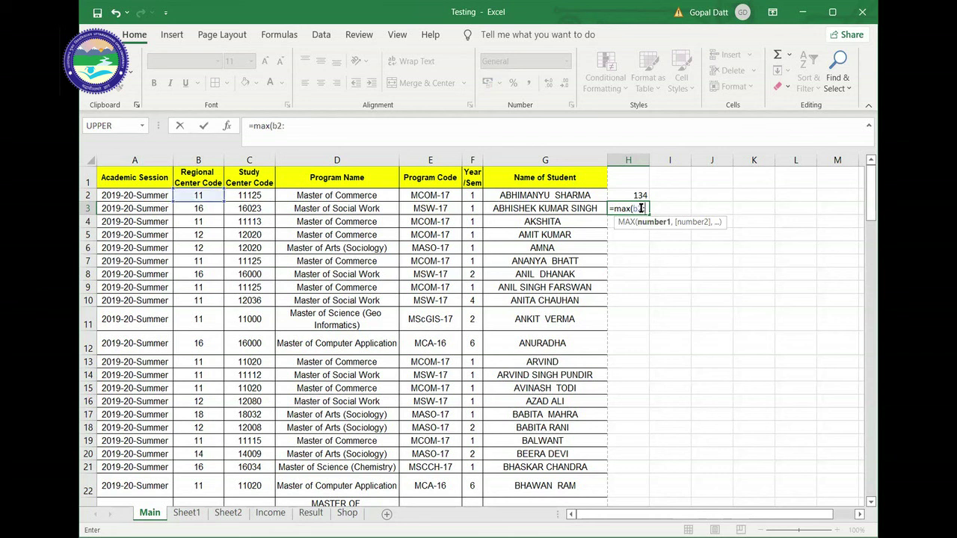
pyautogui.write(':')
pyautogui.write('b135')
# Remove the extra colon so H3 holds =MAX(B2:B135), returning 19.
pyautogui.press('Return')
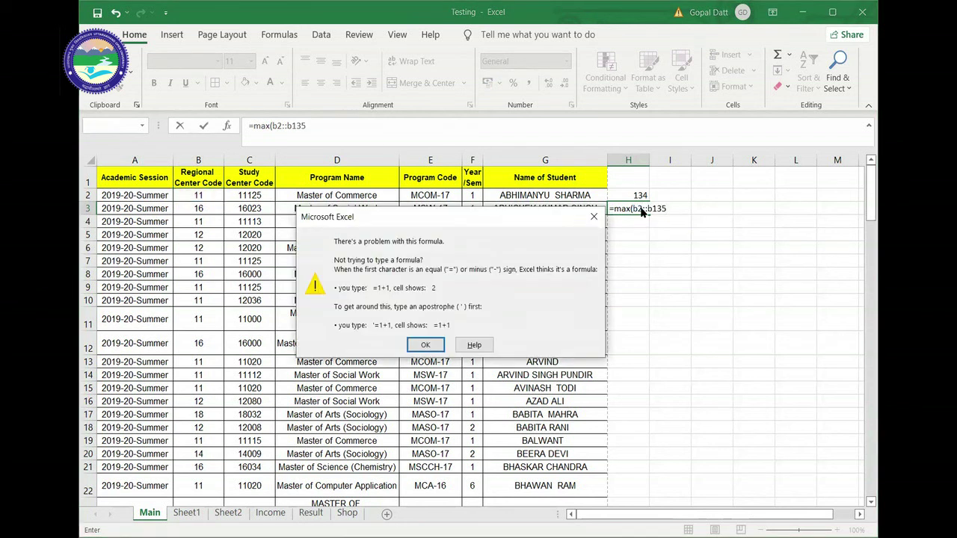
pyautogui.press('Return')
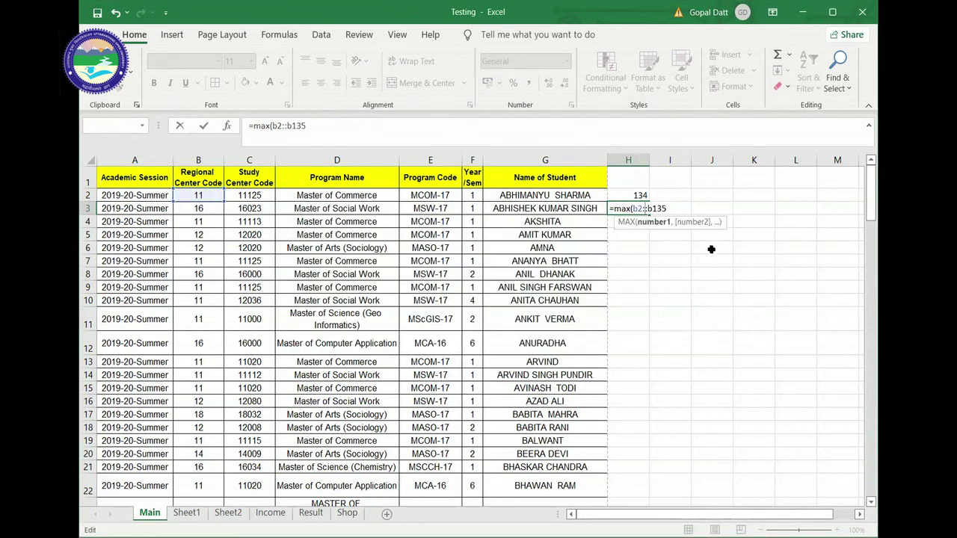
pyautogui.press('BackSpace')
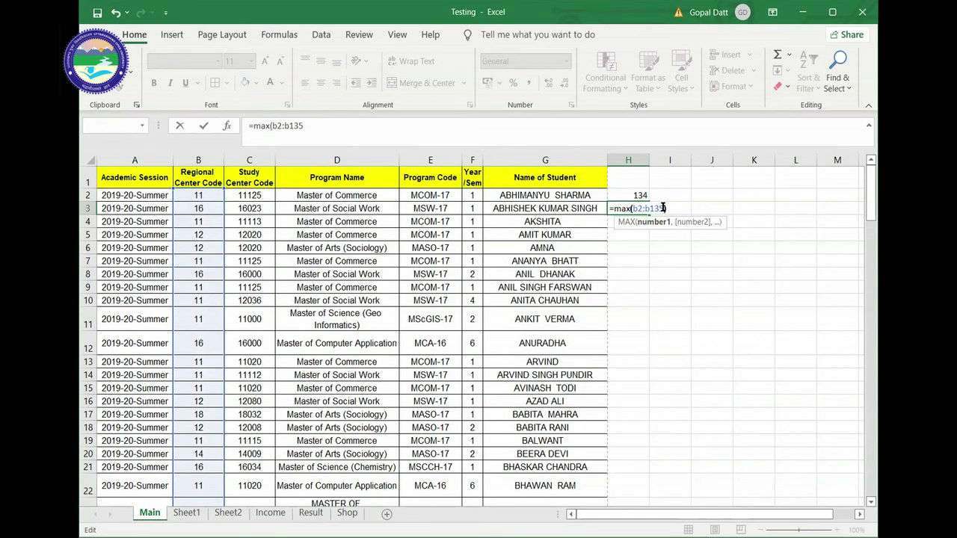
pyautogui.press('Return')
pyautogui.click(634, 208)
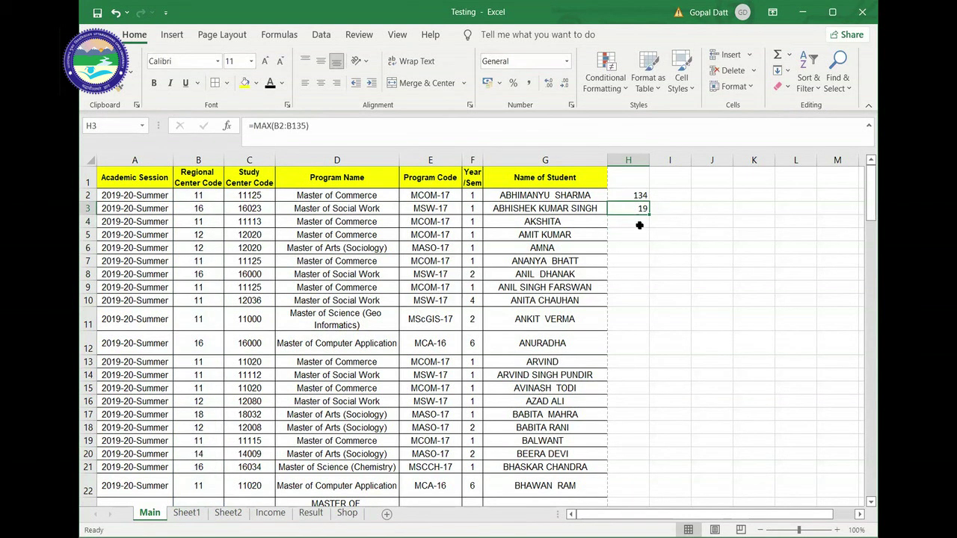
# Enter =MIN(B2:B135) in H4, returning 11, and reselect H4 to check the formula.
pyautogui.click(637, 217)
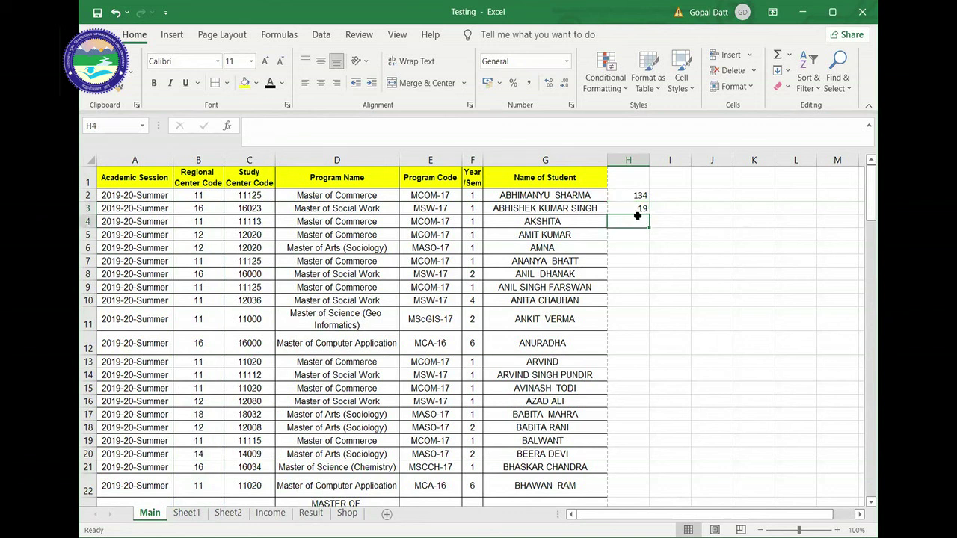
pyautogui.write('=')
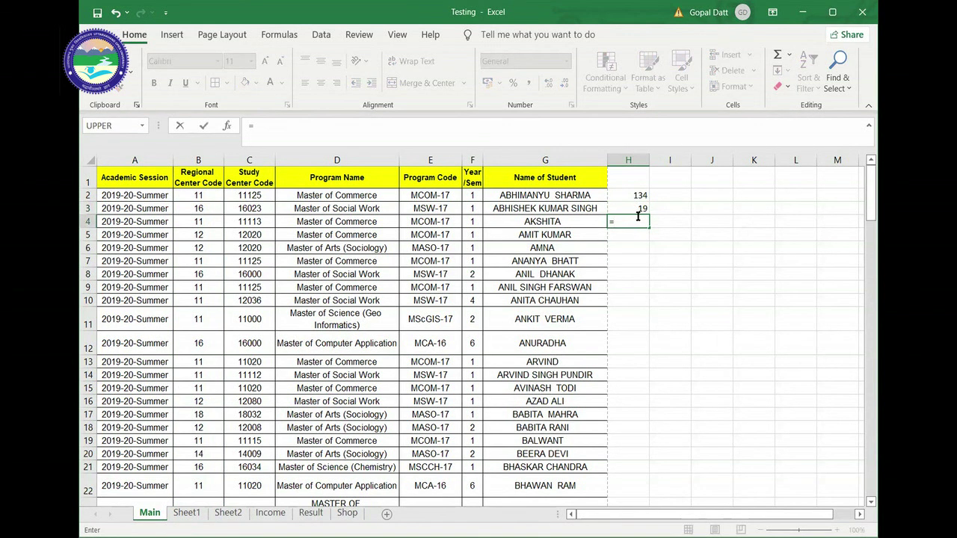
pyautogui.write('min')
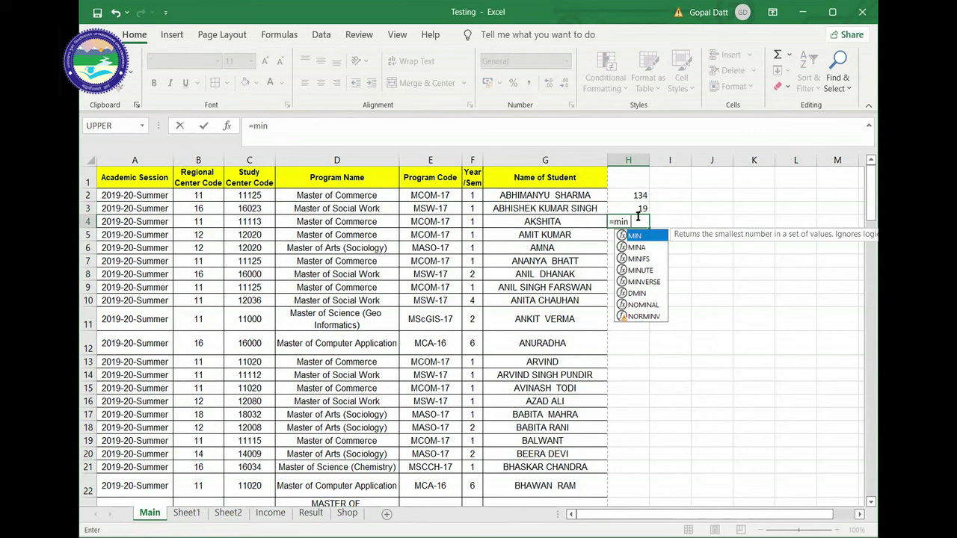
pyautogui.write('(')
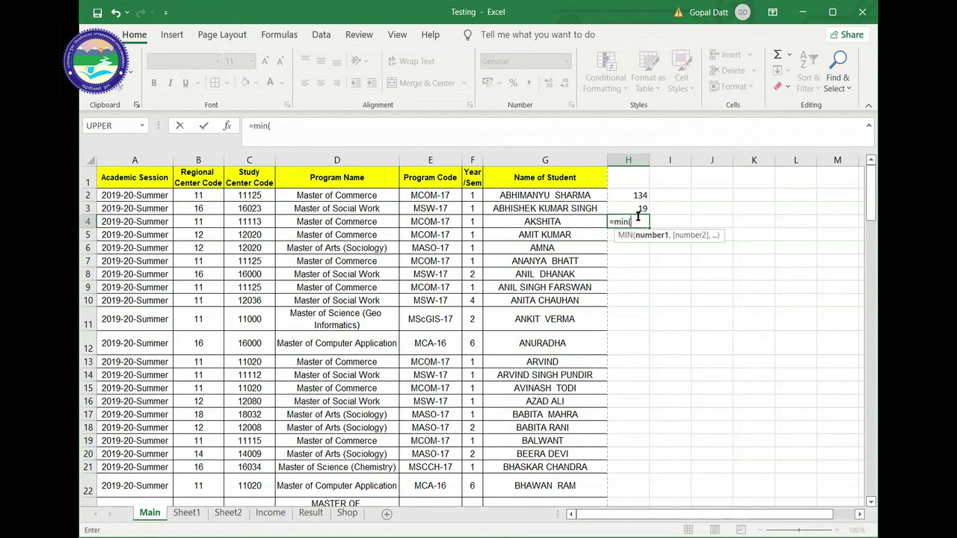
pyautogui.write(' b2:b1')
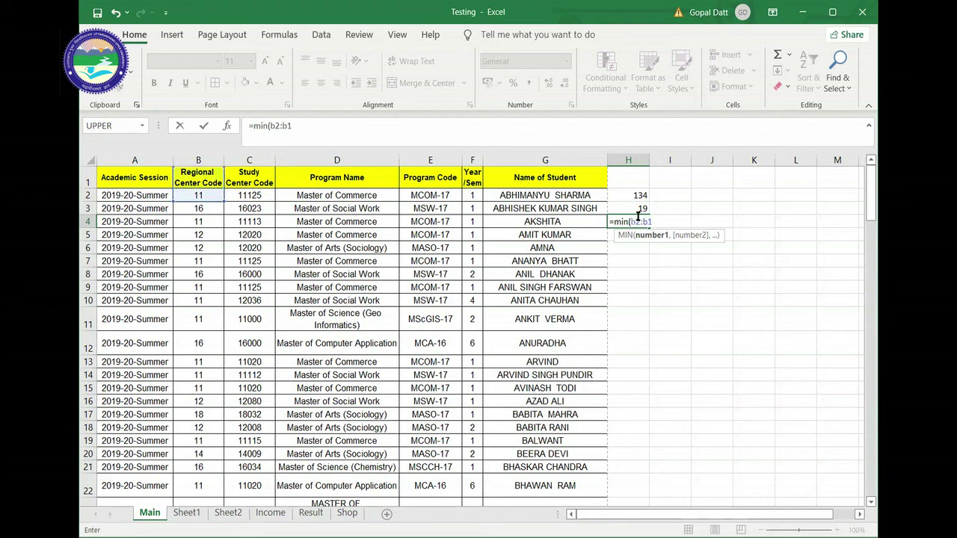
pyautogui.write('35')
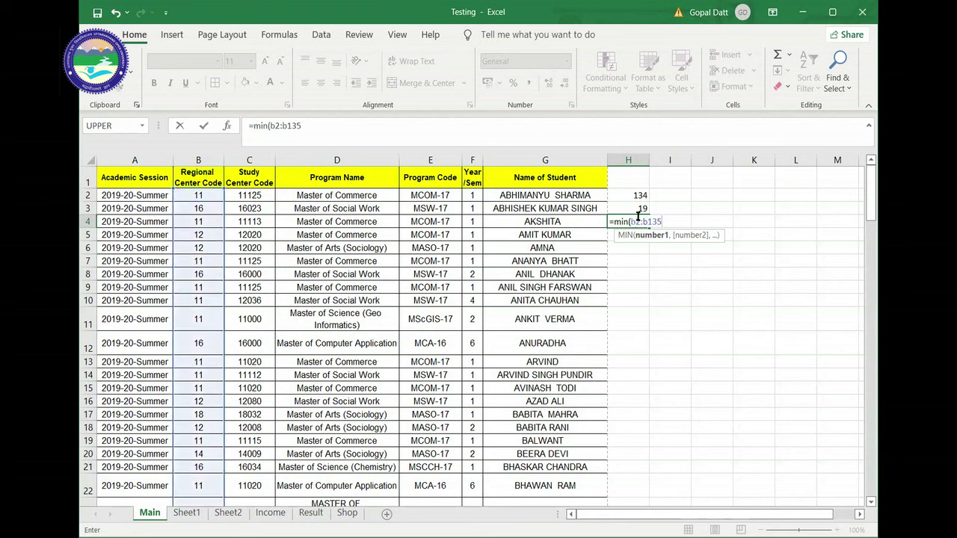
pyautogui.press('Return')
pyautogui.click(643, 222)
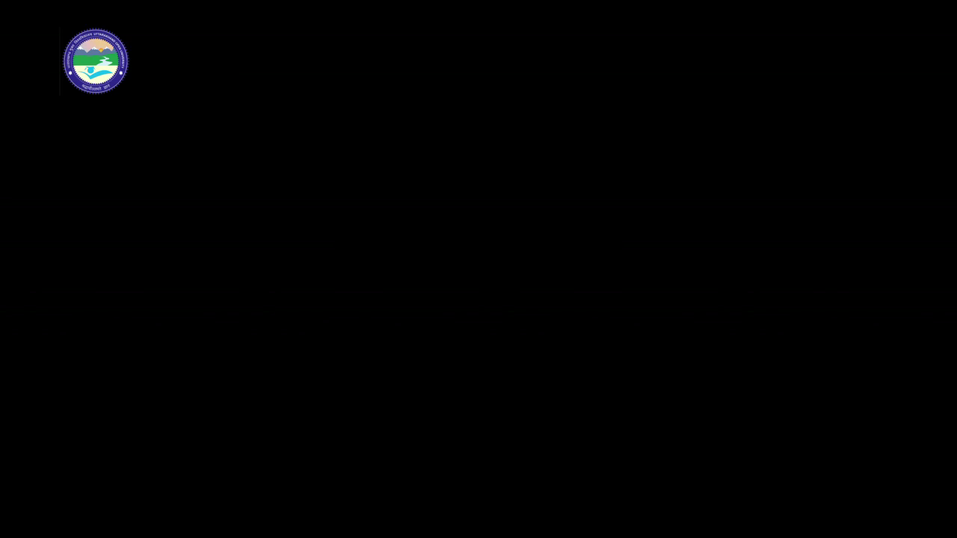
# Skim the COUNTIF, SUMIF and SUMIFS examples, then go back to the Functions overview.
pyautogui.scroll(-3, 360, 322)
pyautogui.scroll(-5, 360, 322)
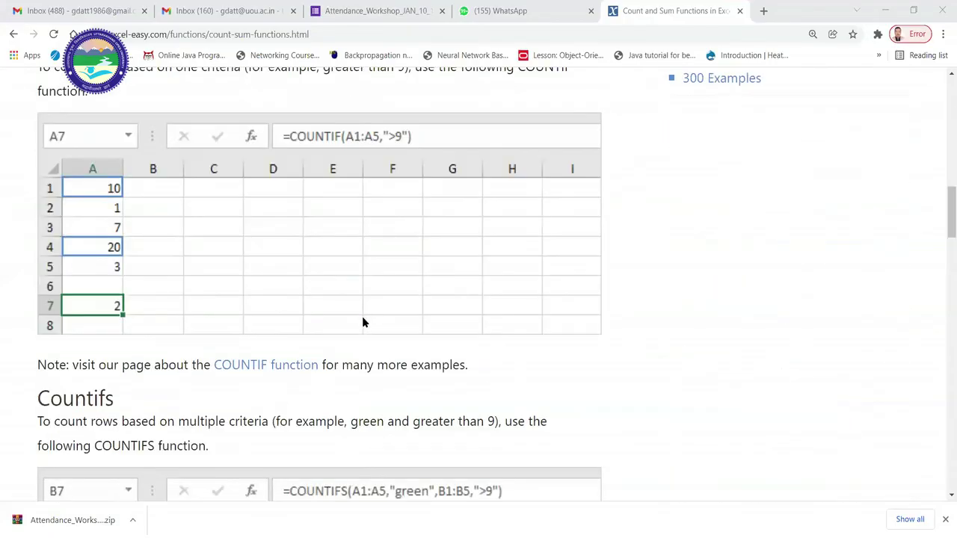
pyautogui.scroll(-1, 362, 322)
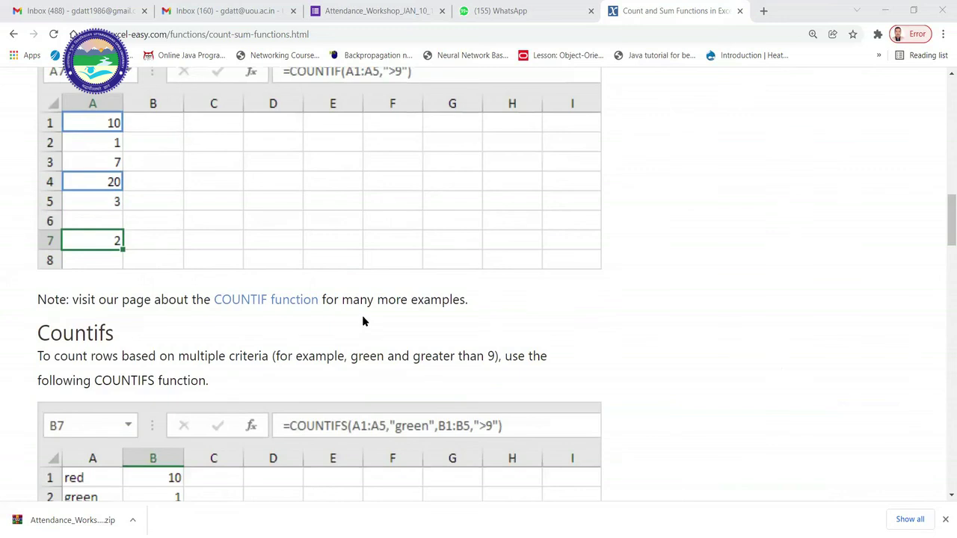
pyautogui.scroll(-10, 362, 321)
pyautogui.scroll(-3, 363, 321)
pyautogui.scroll(-1, 363, 322)
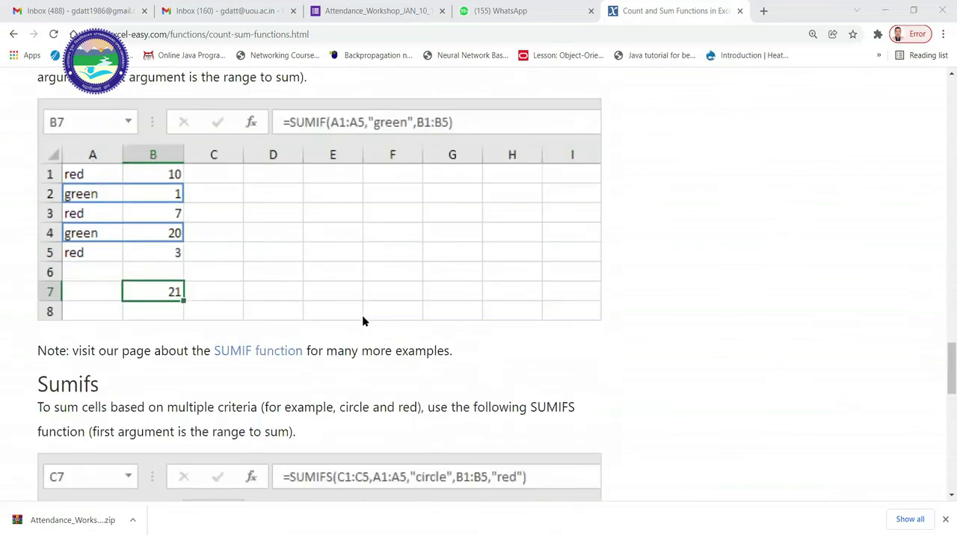
pyautogui.scroll(-4, 362, 322)
pyautogui.scroll(-3, 363, 321)
pyautogui.scroll(4, 362, 322)
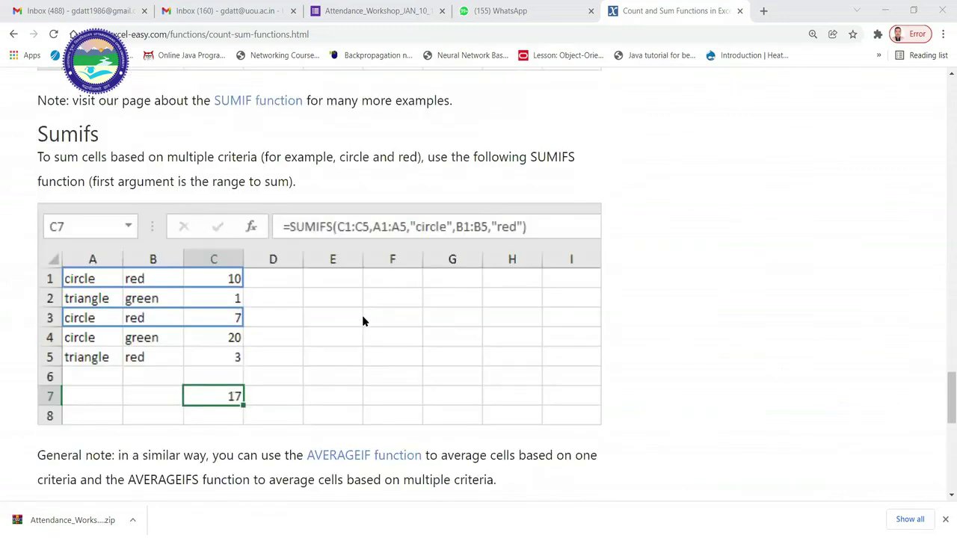
pyautogui.scroll(3, 363, 321)
pyautogui.scroll(7, 363, 319)
pyautogui.scroll(3, 364, 319)
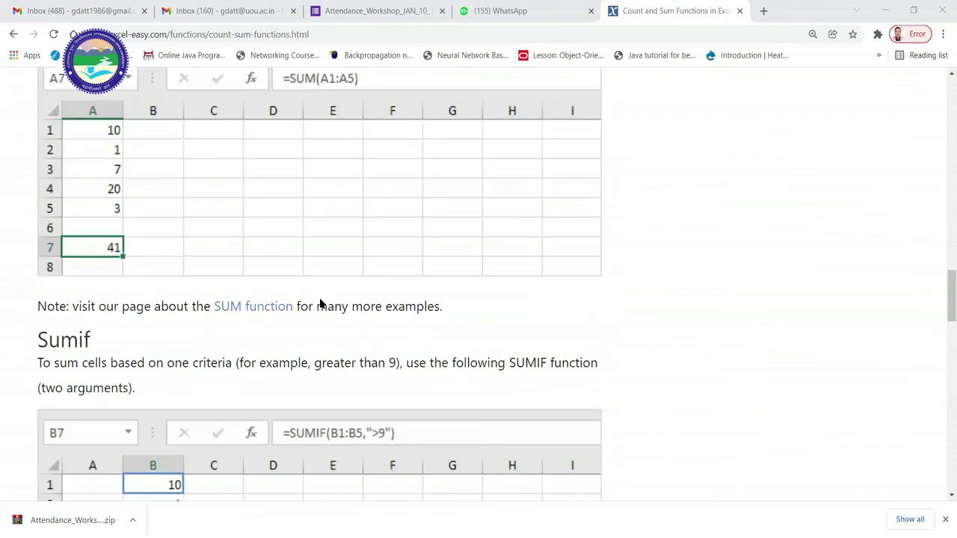
pyautogui.scroll(7, 30, 82)
pyautogui.click(17, 35)
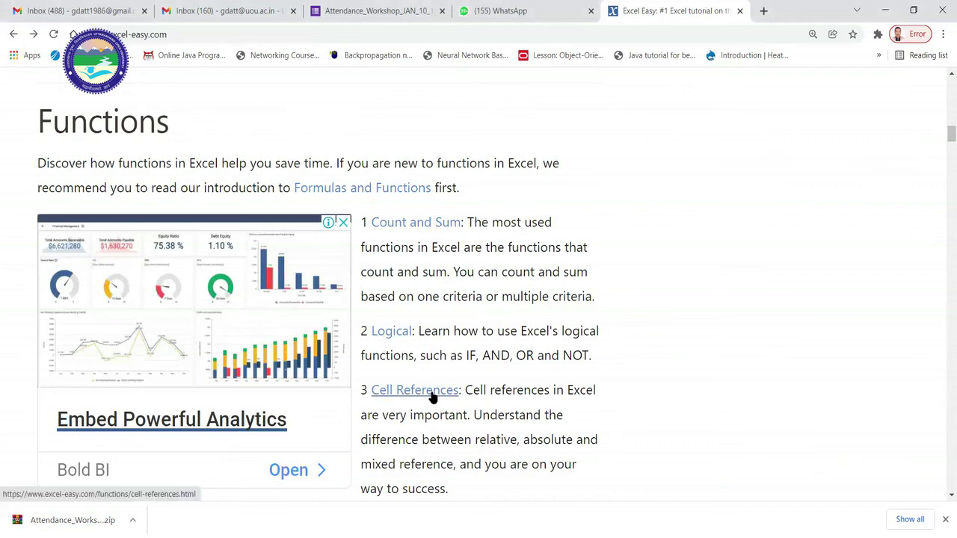
pyautogui.scroll(-2, 434, 396)
pyautogui.scroll(-2, 433, 396)
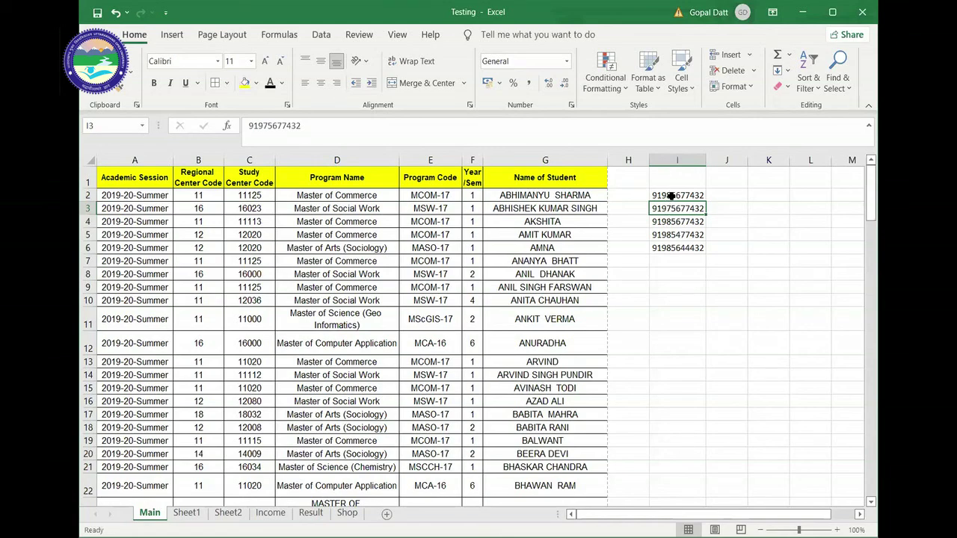
pyautogui.moveTo(670, 194); pyautogui.dragTo(665, 242)
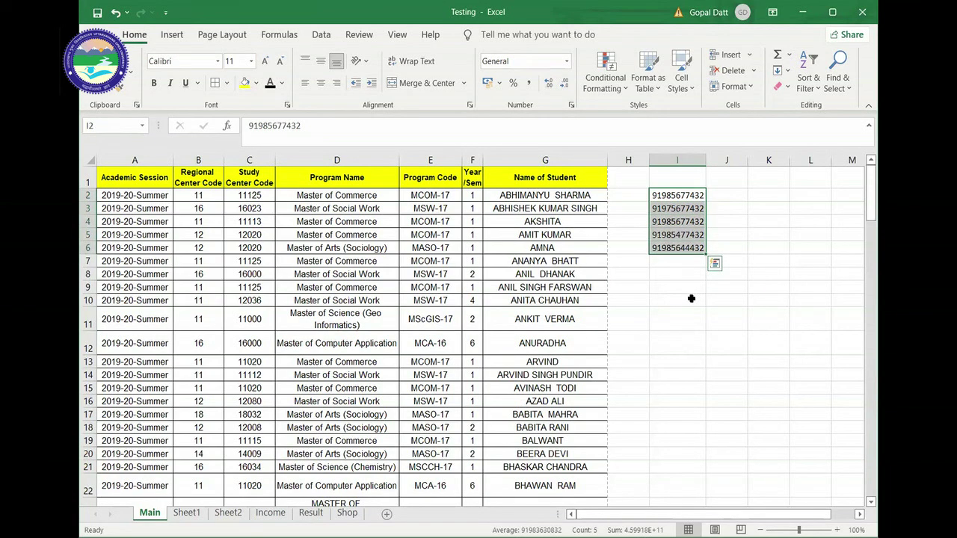
pyautogui.click(668, 238)
pyautogui.click(670, 204)
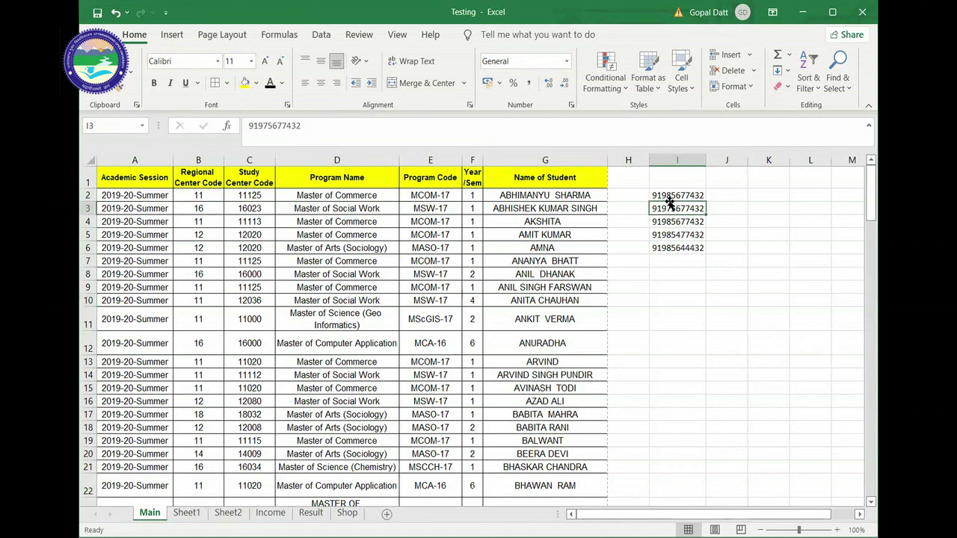
pyautogui.click(670, 195)
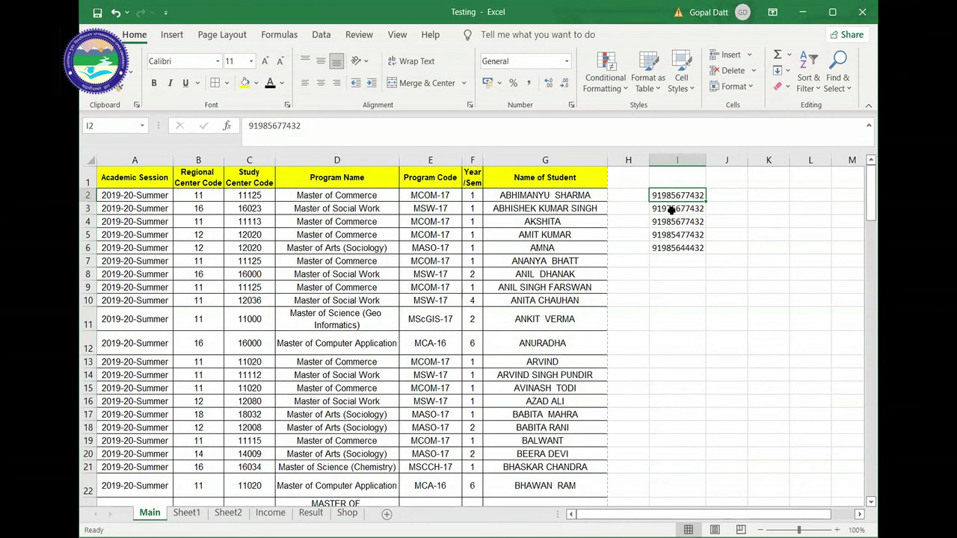
pyautogui.click(729, 195)
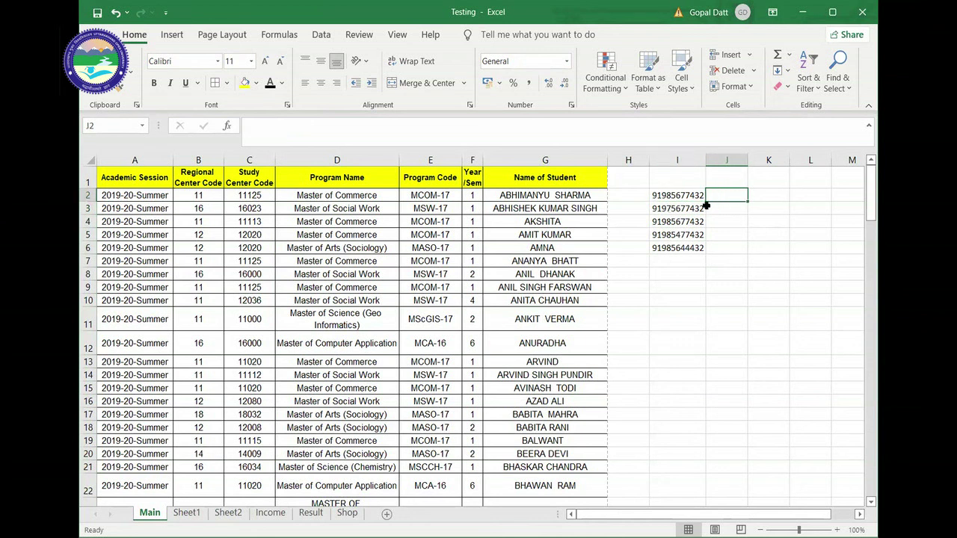
pyautogui.moveTo(678, 196); pyautogui.dragTo(687, 245)
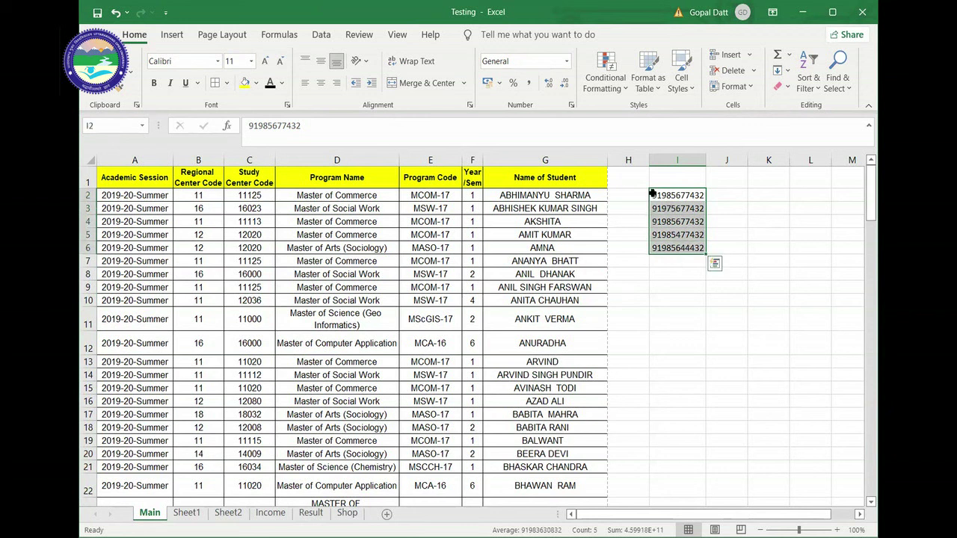
pyautogui.doubleClick(650, 195)
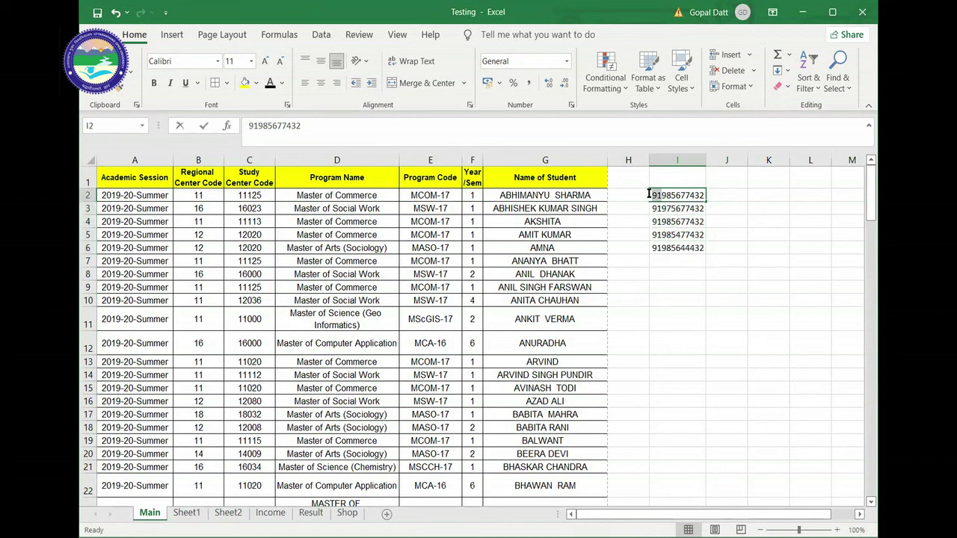
pyautogui.press('F2')
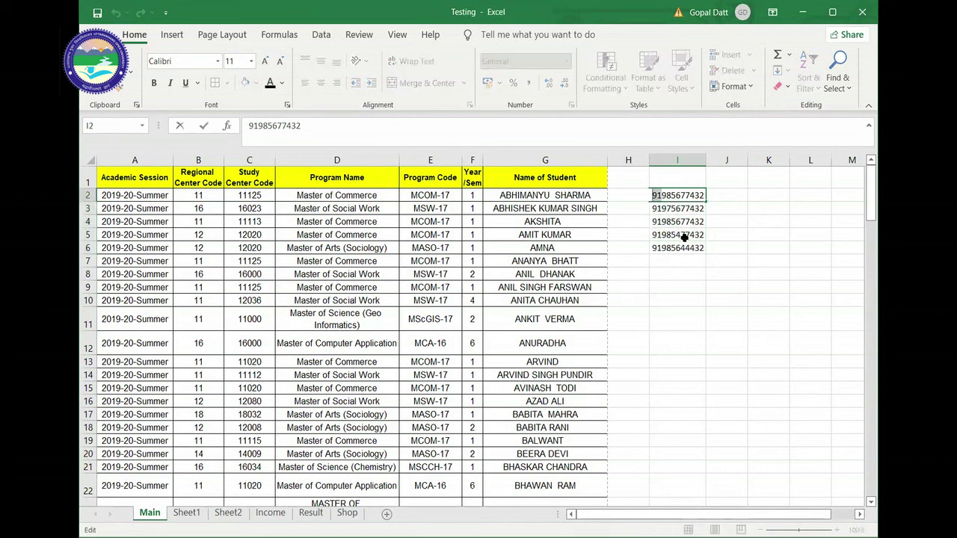
pyautogui.click(683, 237)
pyautogui.click(691, 272)
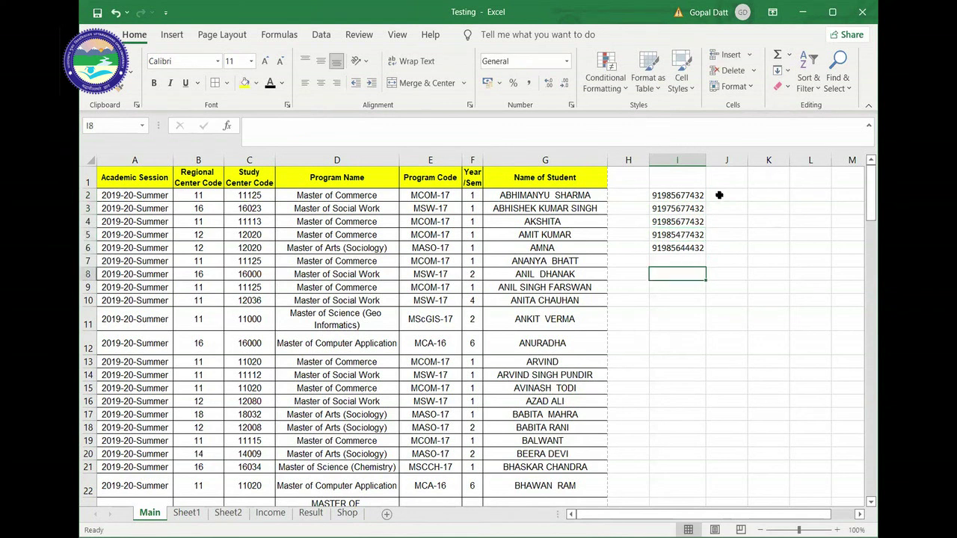
pyautogui.click(718, 195)
# Type =left( in J2 to begin a LEFT formula beside the first phone number.
pyautogui.write('=')
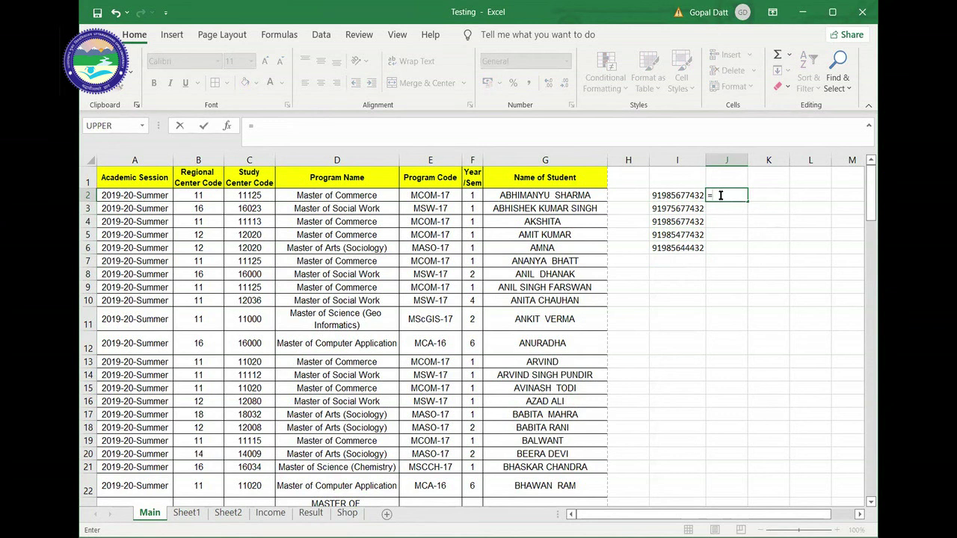
pyautogui.write('left')
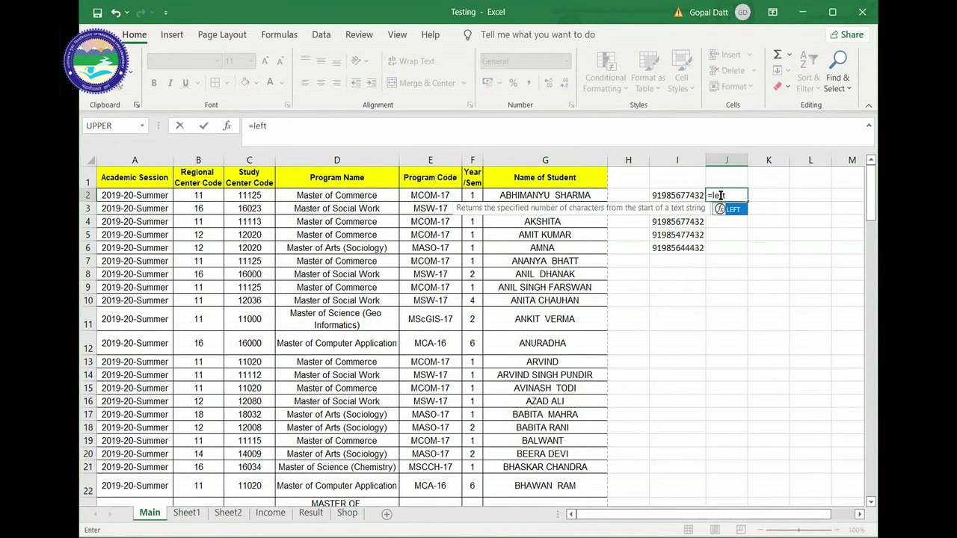
pyautogui.write('(')
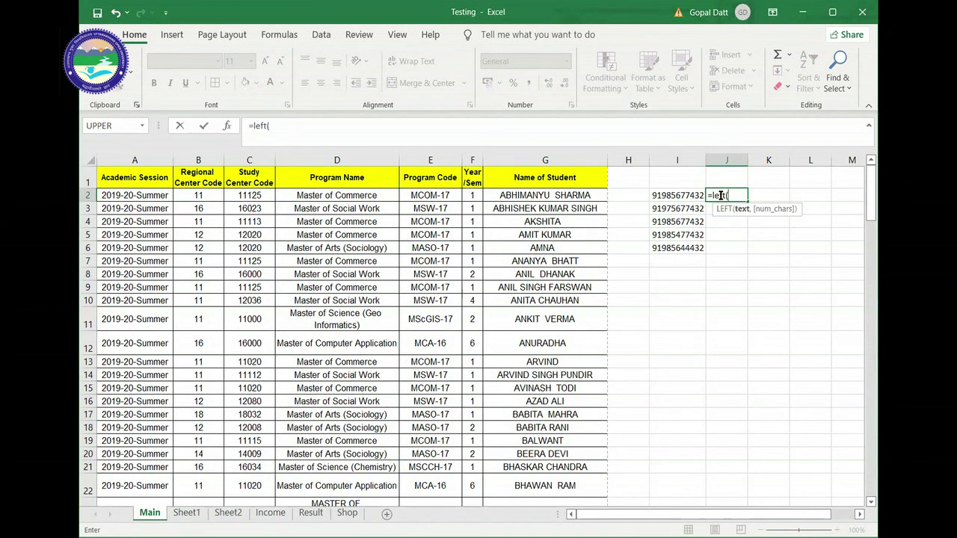